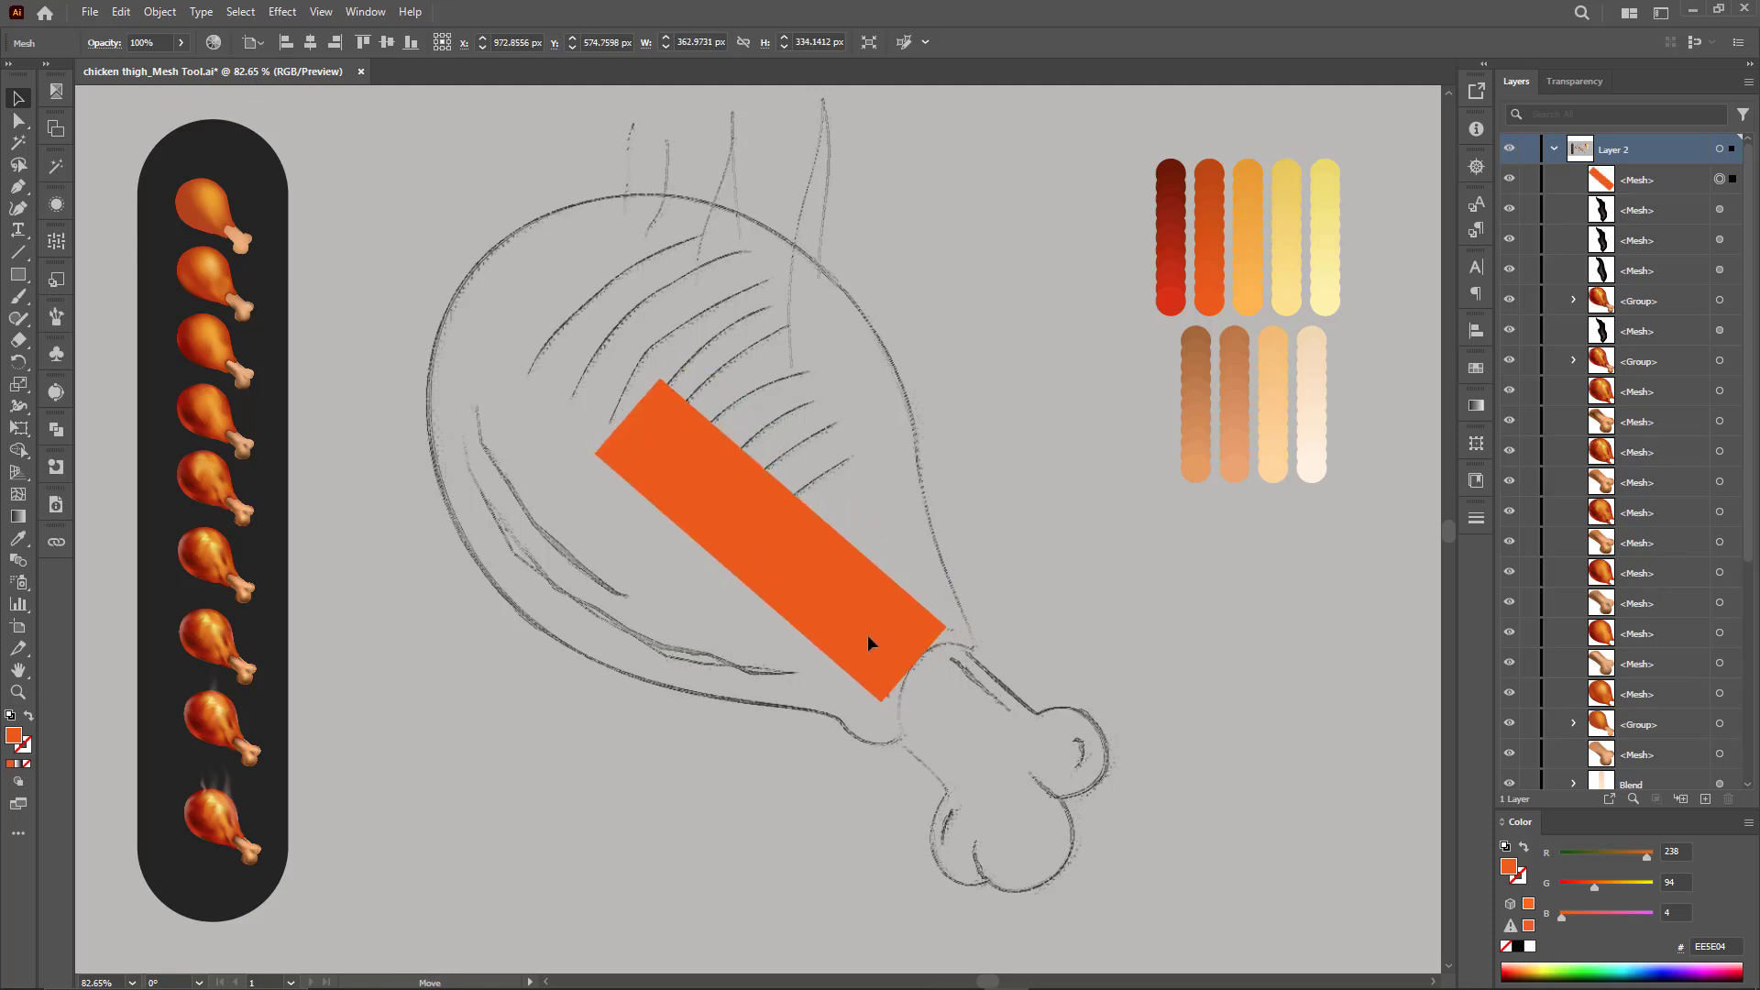
Step: Set the orange mesh's opacity to 50% and lengthen it to reach the sketched thigh's rounded end
text(50)
key(Return)
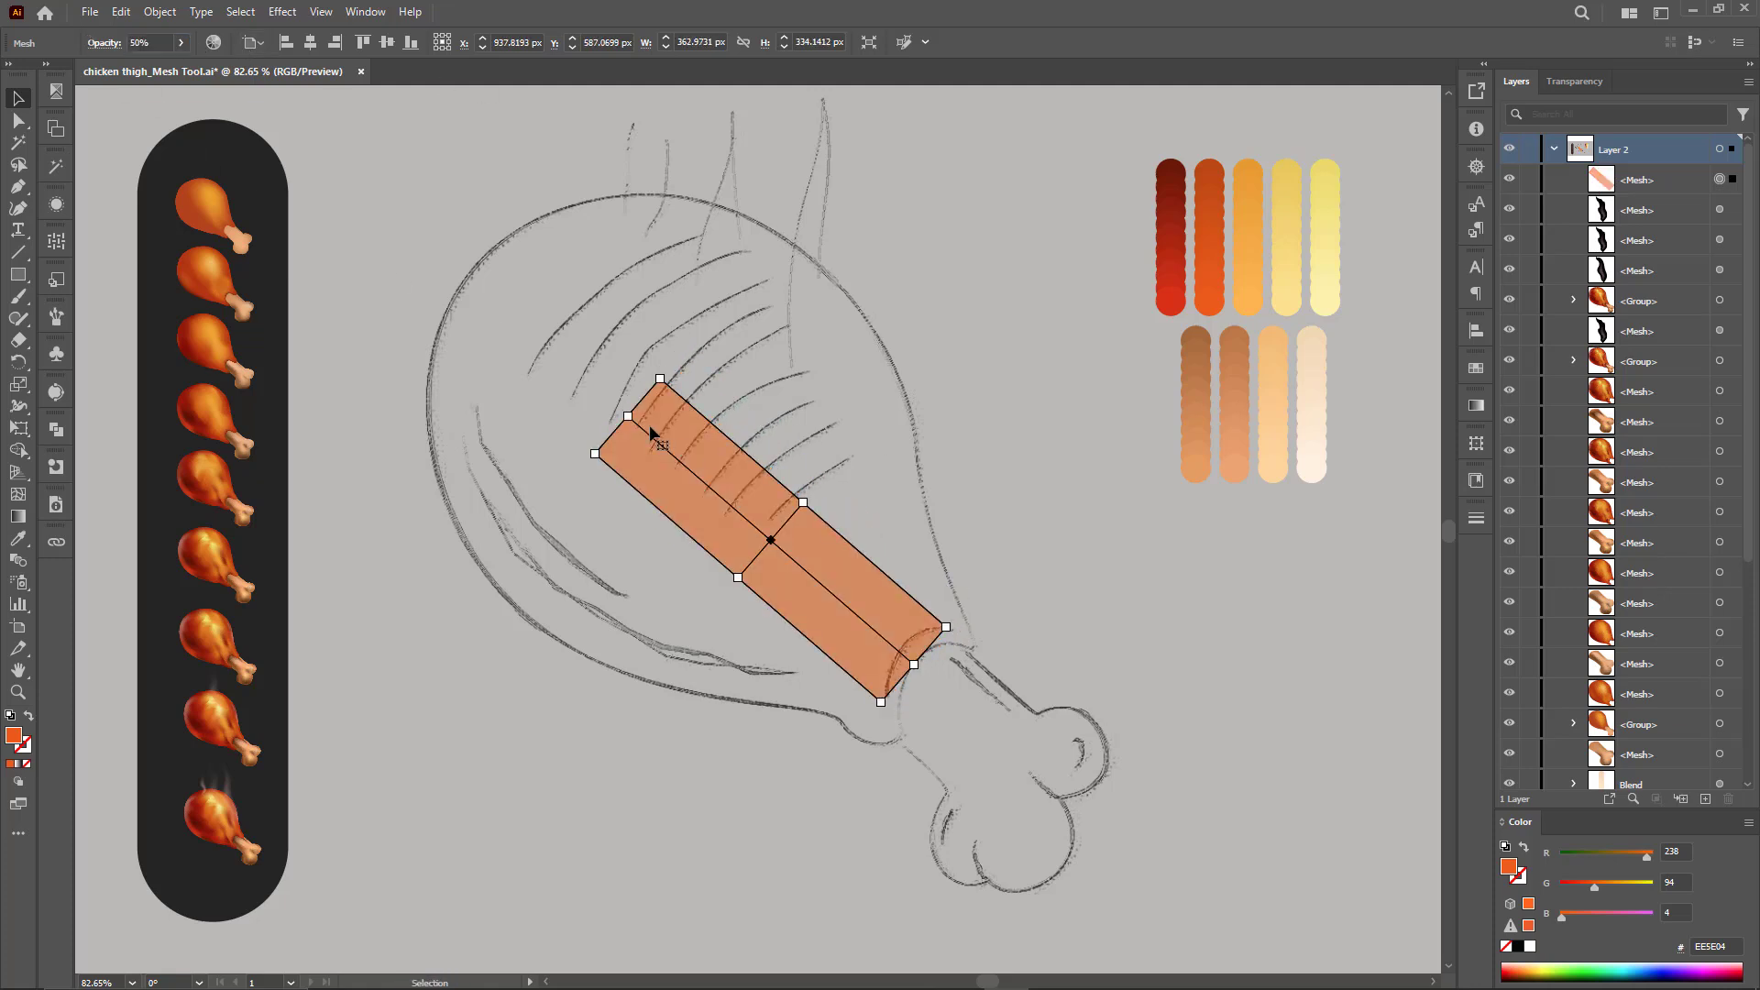
drag(632, 420, 487, 270)
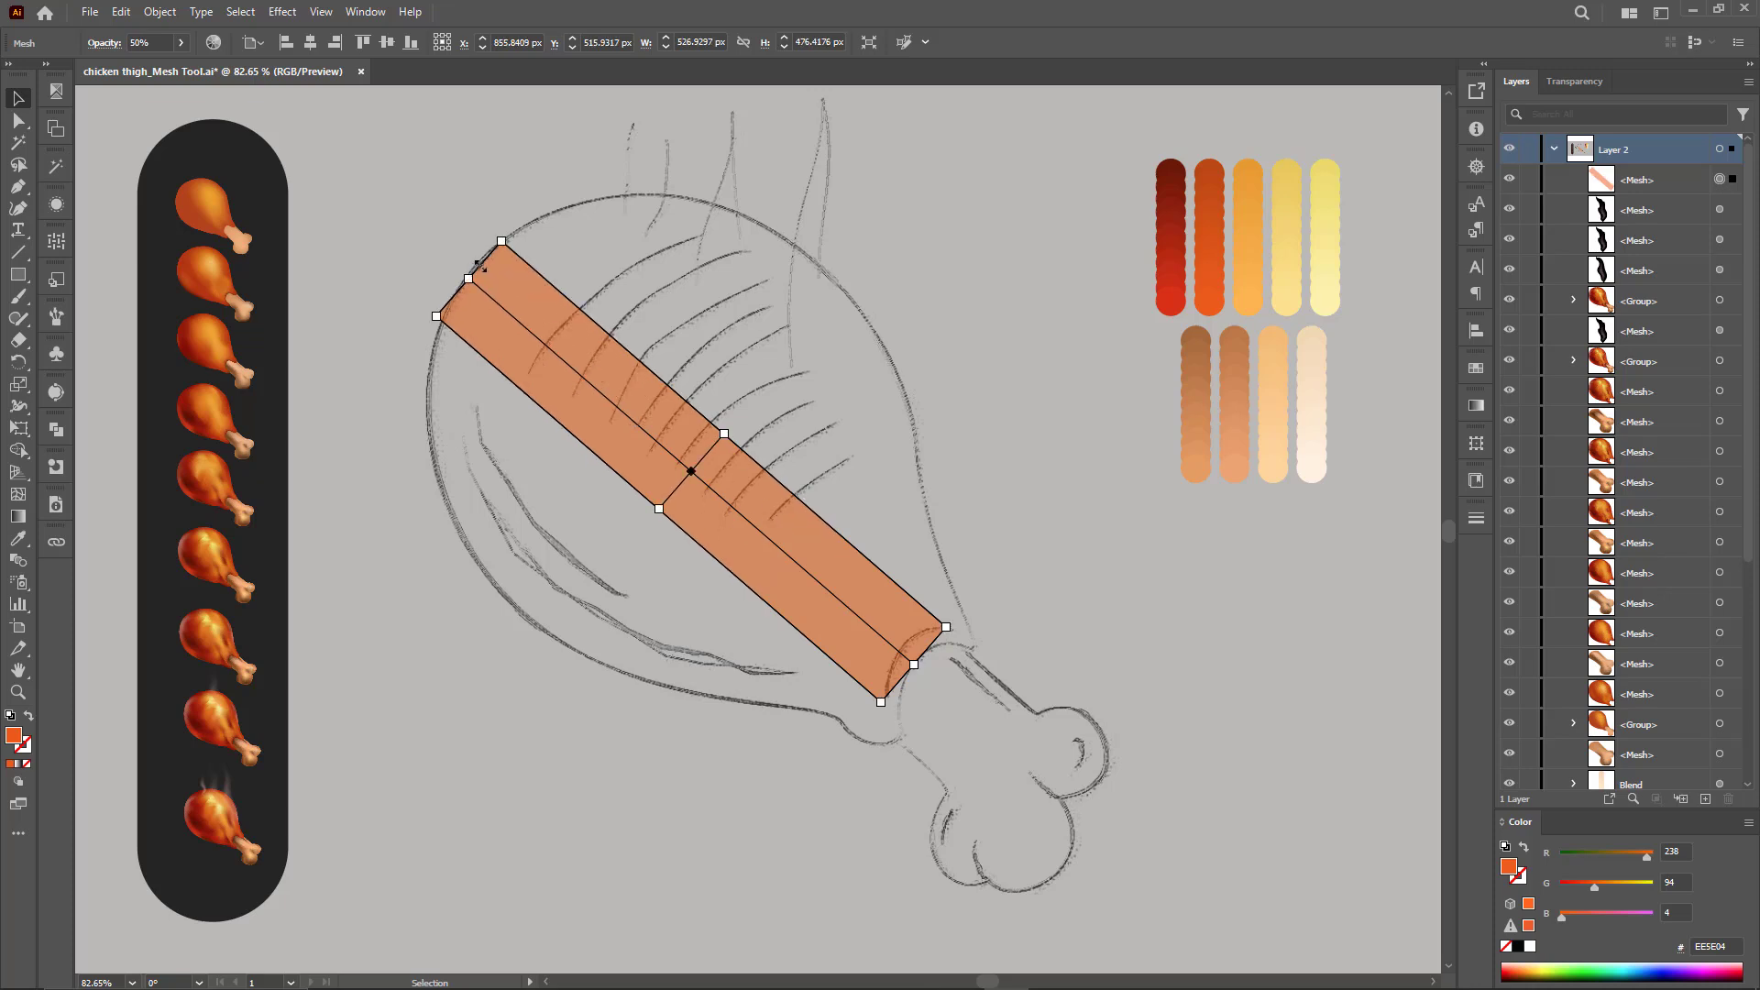
Step: Fit the corner points at the mesh's upper end to the thigh's sketched outline and deselect the mesh
key(a)
drag(502, 242, 510, 227)
key(ctrl+shift+a)
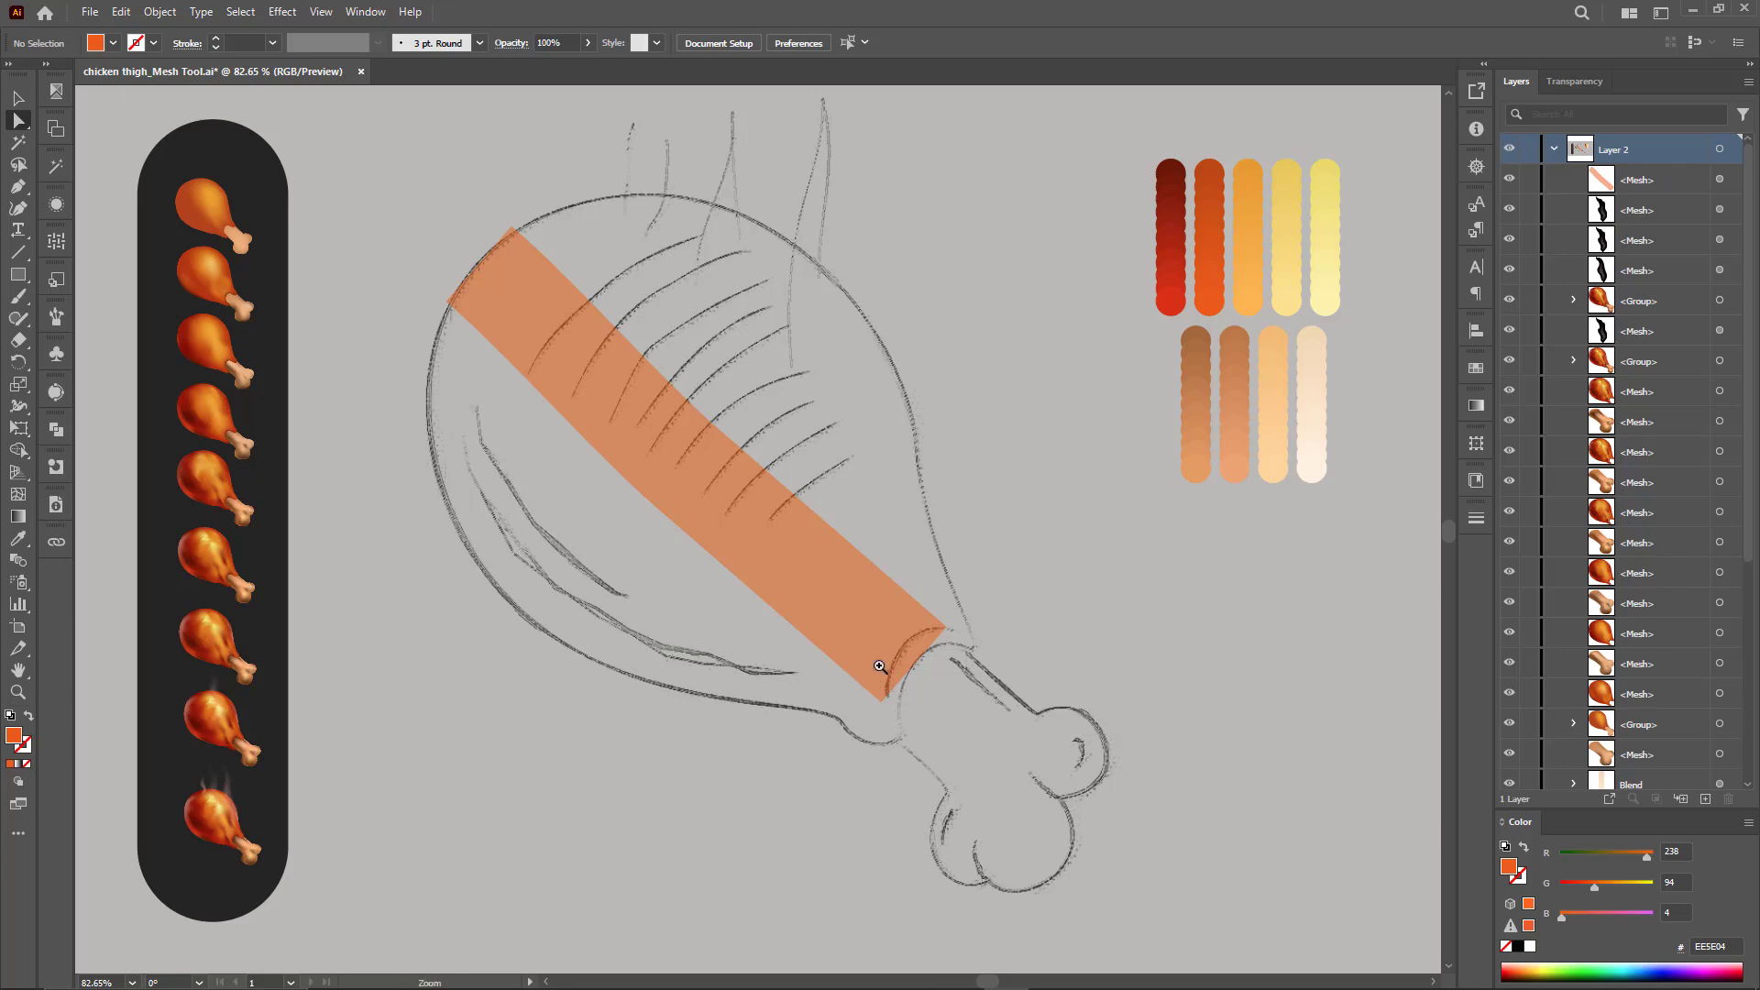
Step: Place the lower-end mesh points on the sketched edge where the thigh meets the bone
drag(879, 667, 1031, 637)
click(926, 669)
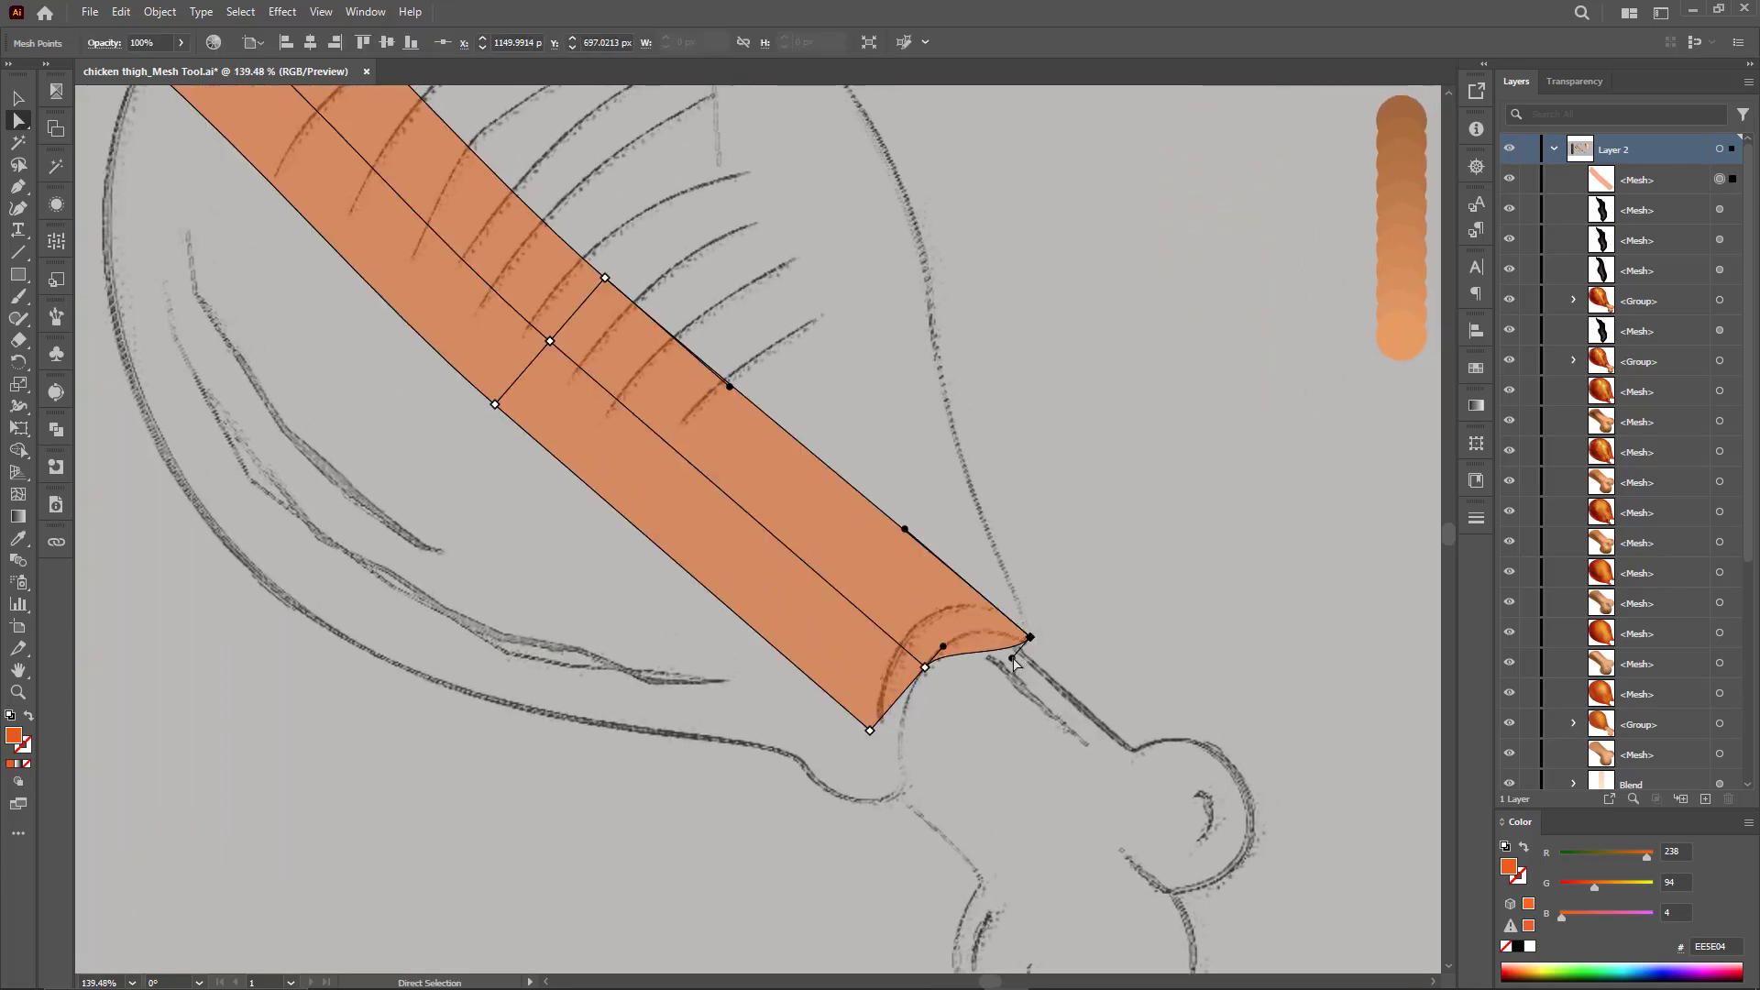
drag(870, 733, 902, 795)
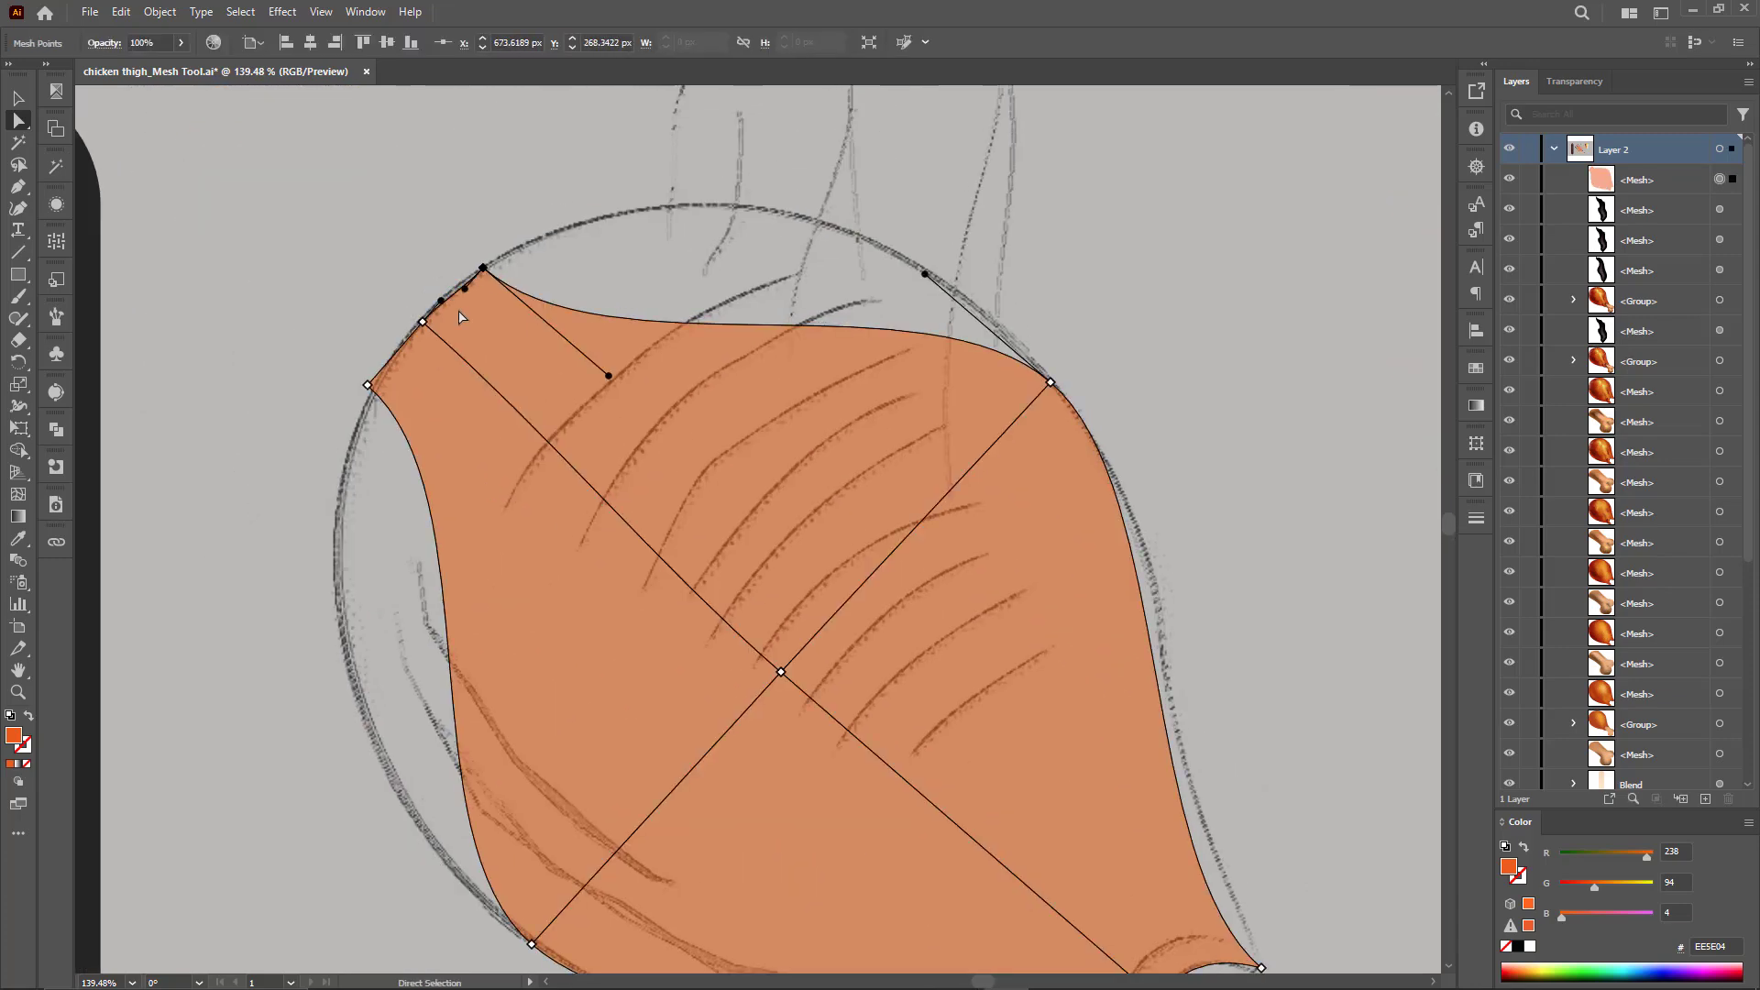
Step: Reshape the mesh's rounded end and long sides with the point handles so they follow the thigh sketch
drag(384, 381, 385, 388)
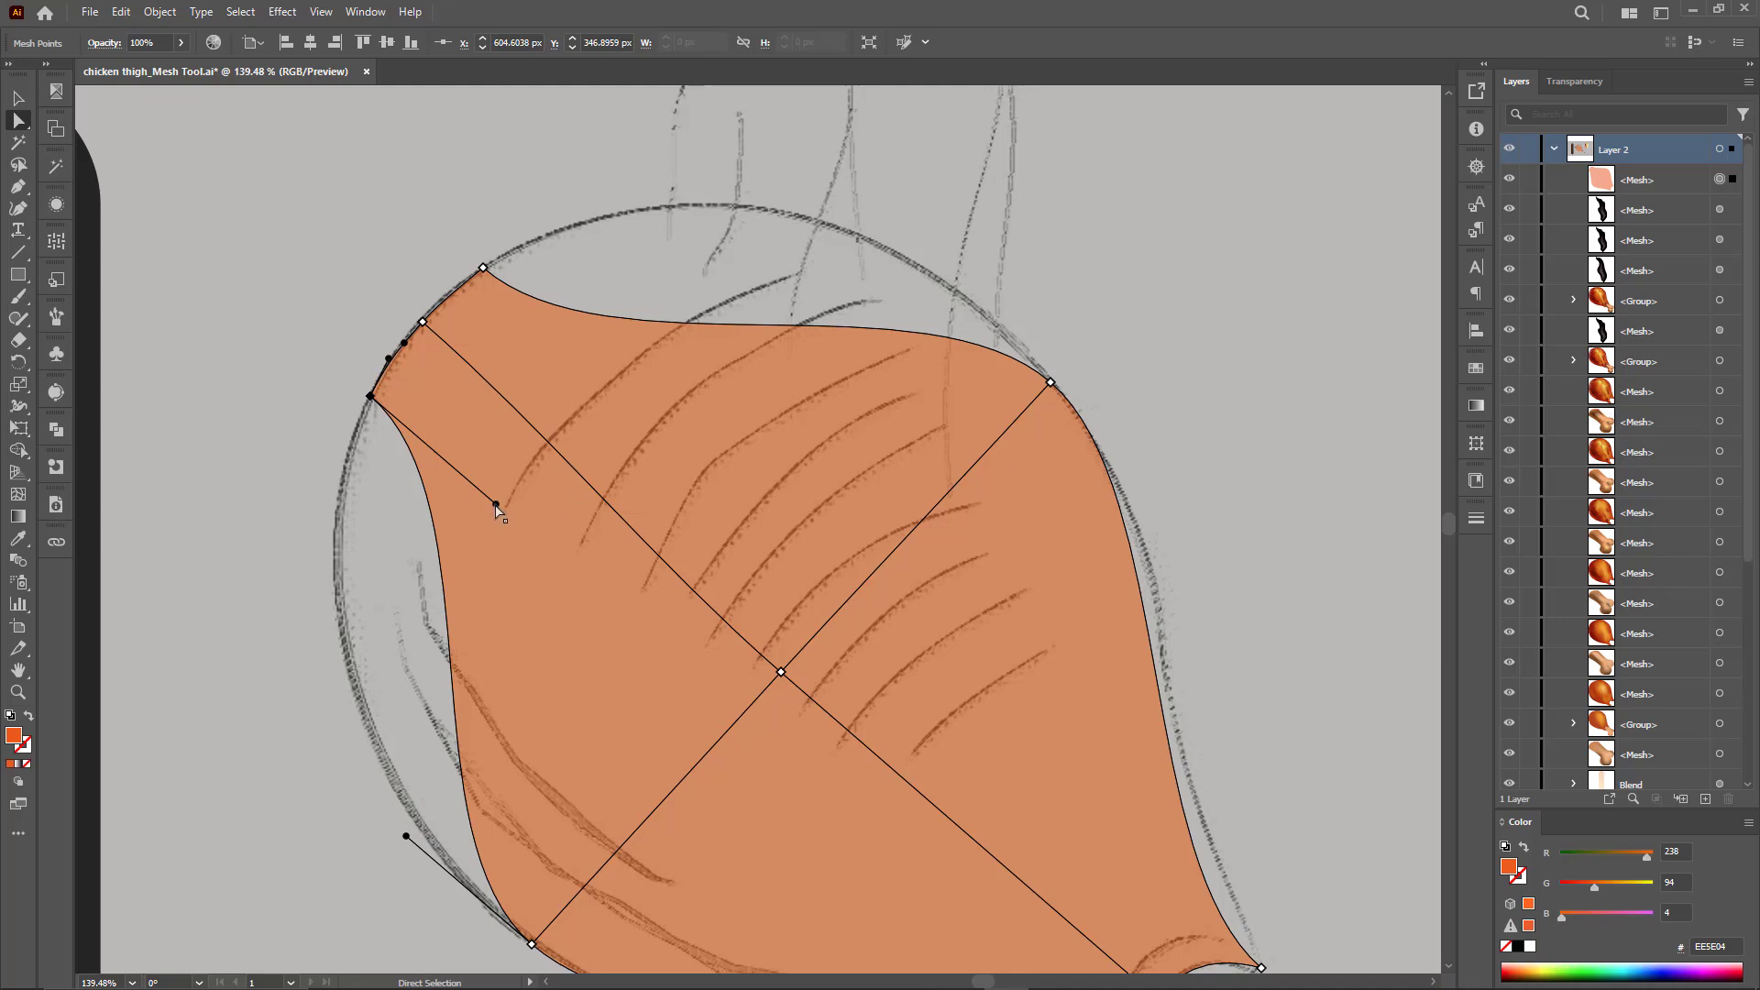
drag(496, 507, 275, 597)
drag(601, 374, 641, 153)
drag(1125, 650, 1115, 537)
key(ctrl+shift+a)
click(407, 218)
click(415, 204)
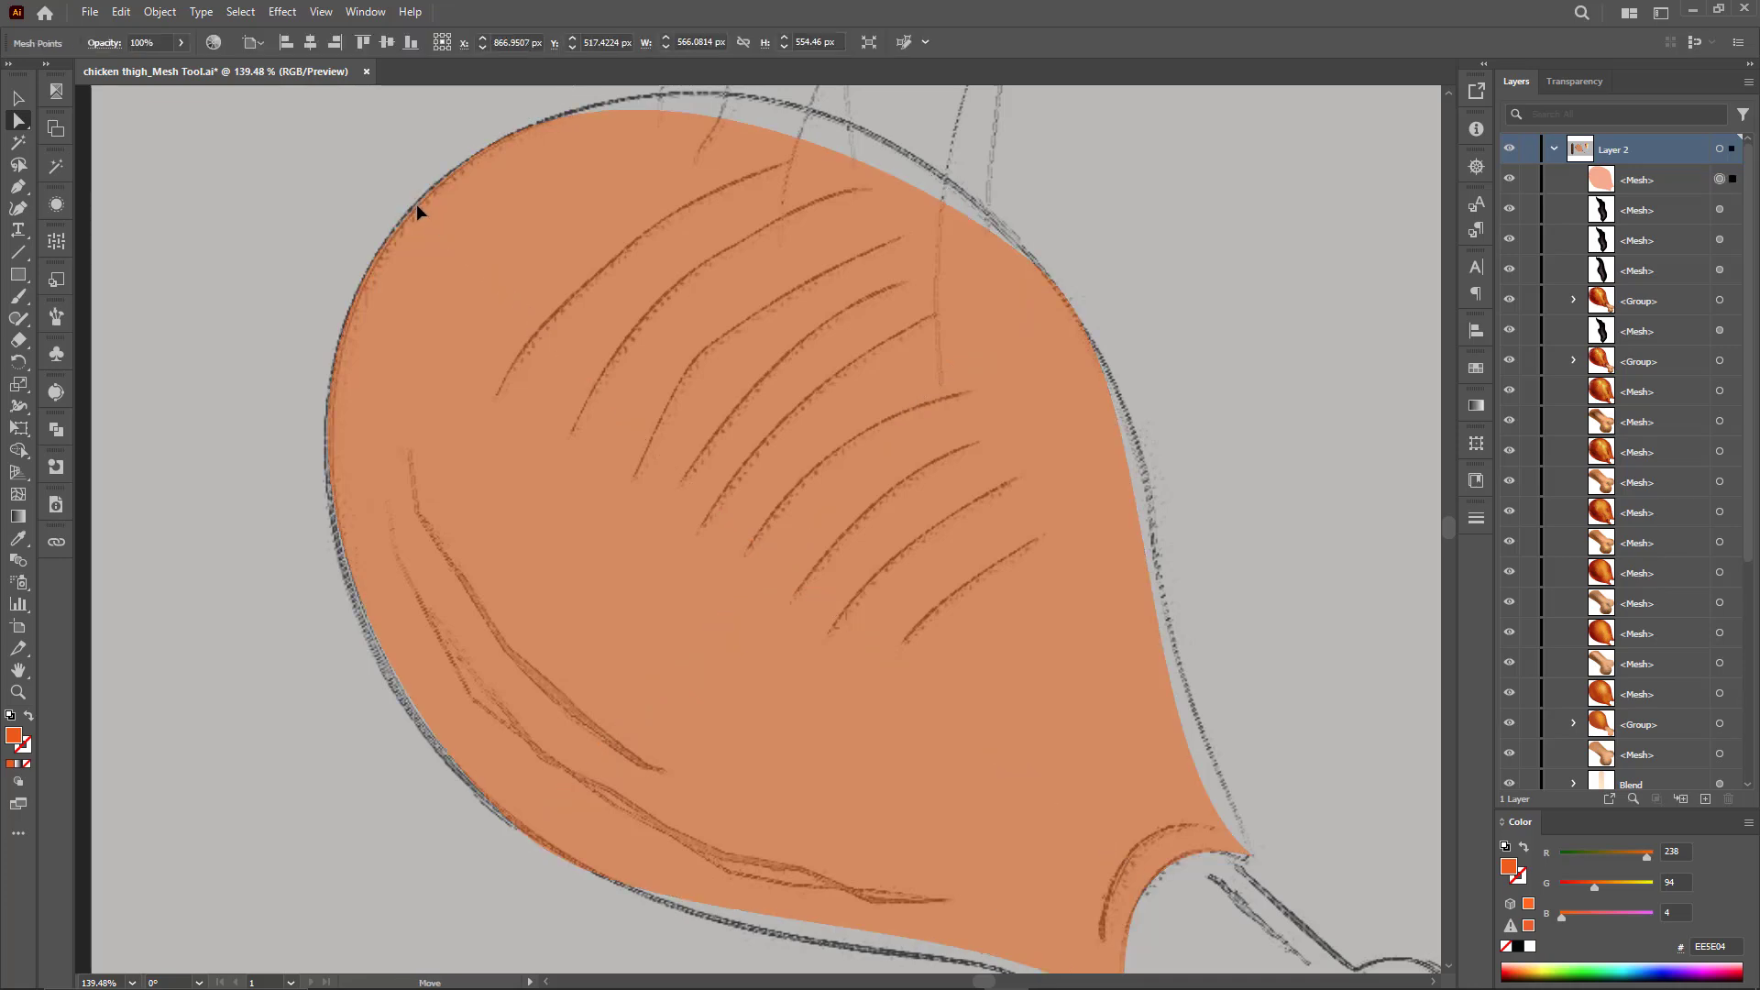
Step: Add a crosswise mesh line through the thigh's rounded end and align its points and curve with the sketch
key(u)
click(577, 364)
scroll(729, 163, up, 1)
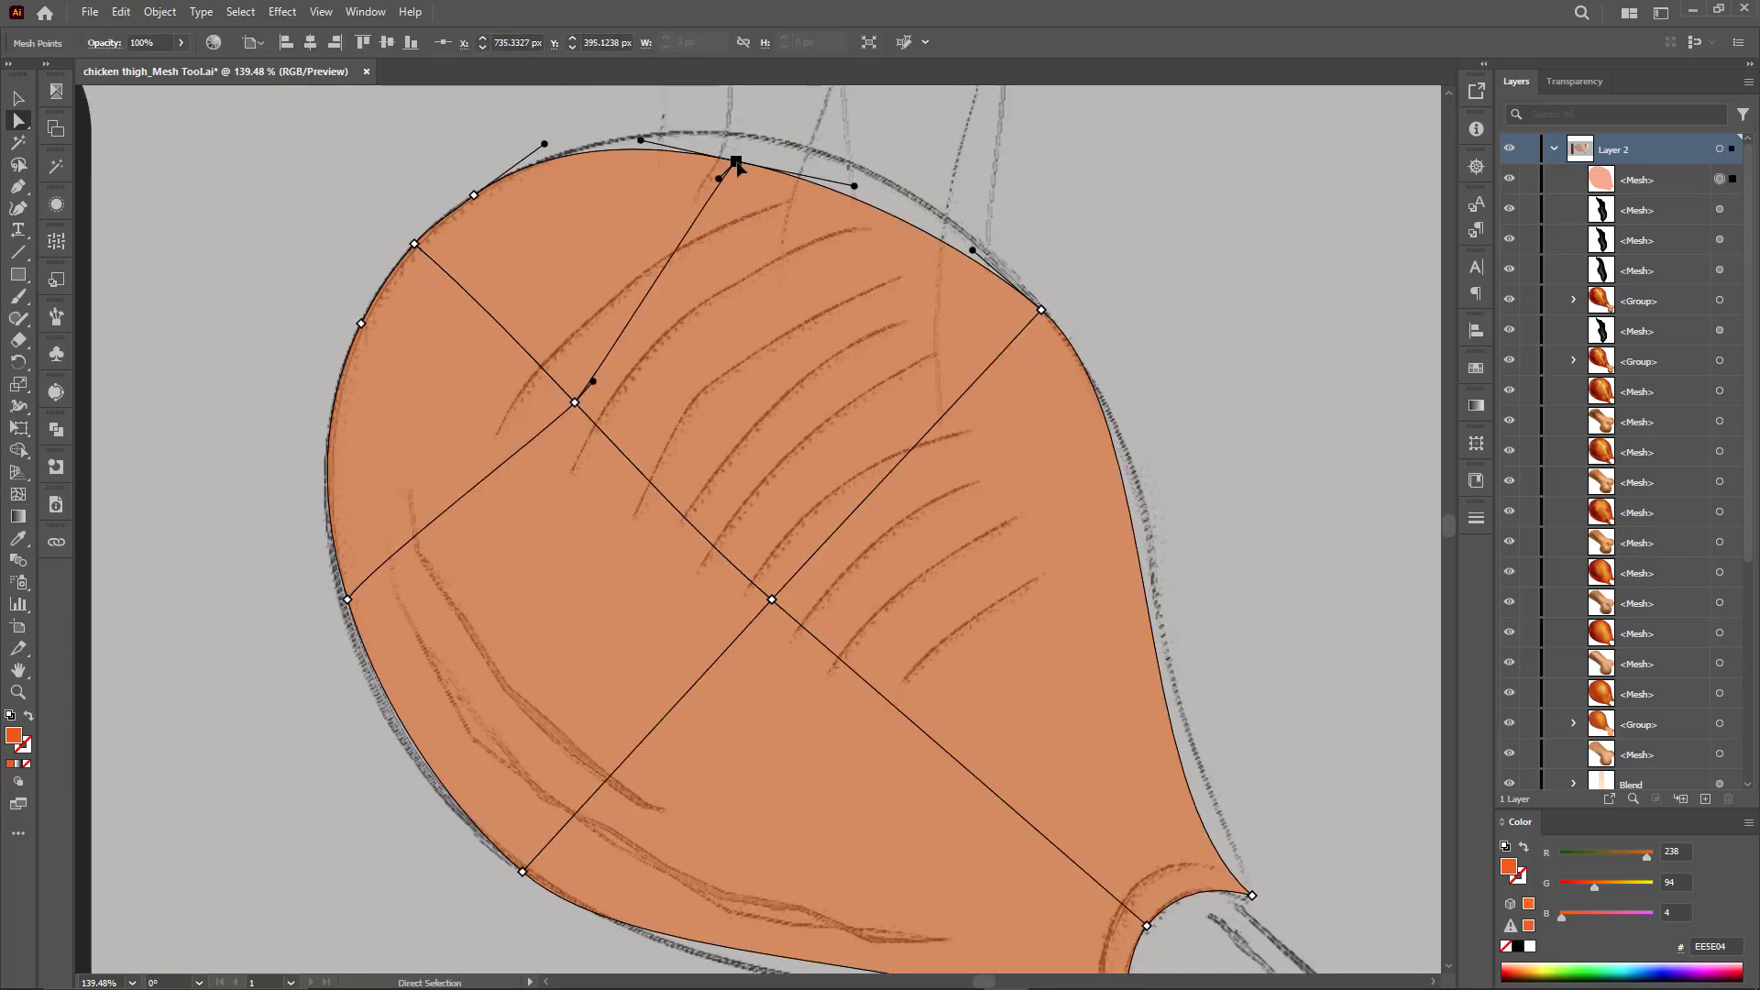
drag(736, 162, 784, 143)
drag(575, 402, 569, 293)
mouse_move(469, 291)
mouse_down()
mouse_move(438, 290)
mouse_move(457, 283)
mouse_up()
Step: Reposition the central mesh point and adjust the handles along the thigh's upper-right edge to match the outline
scroll(550, 366, down, 1)
click(771, 565)
drag(771, 564, 766, 558)
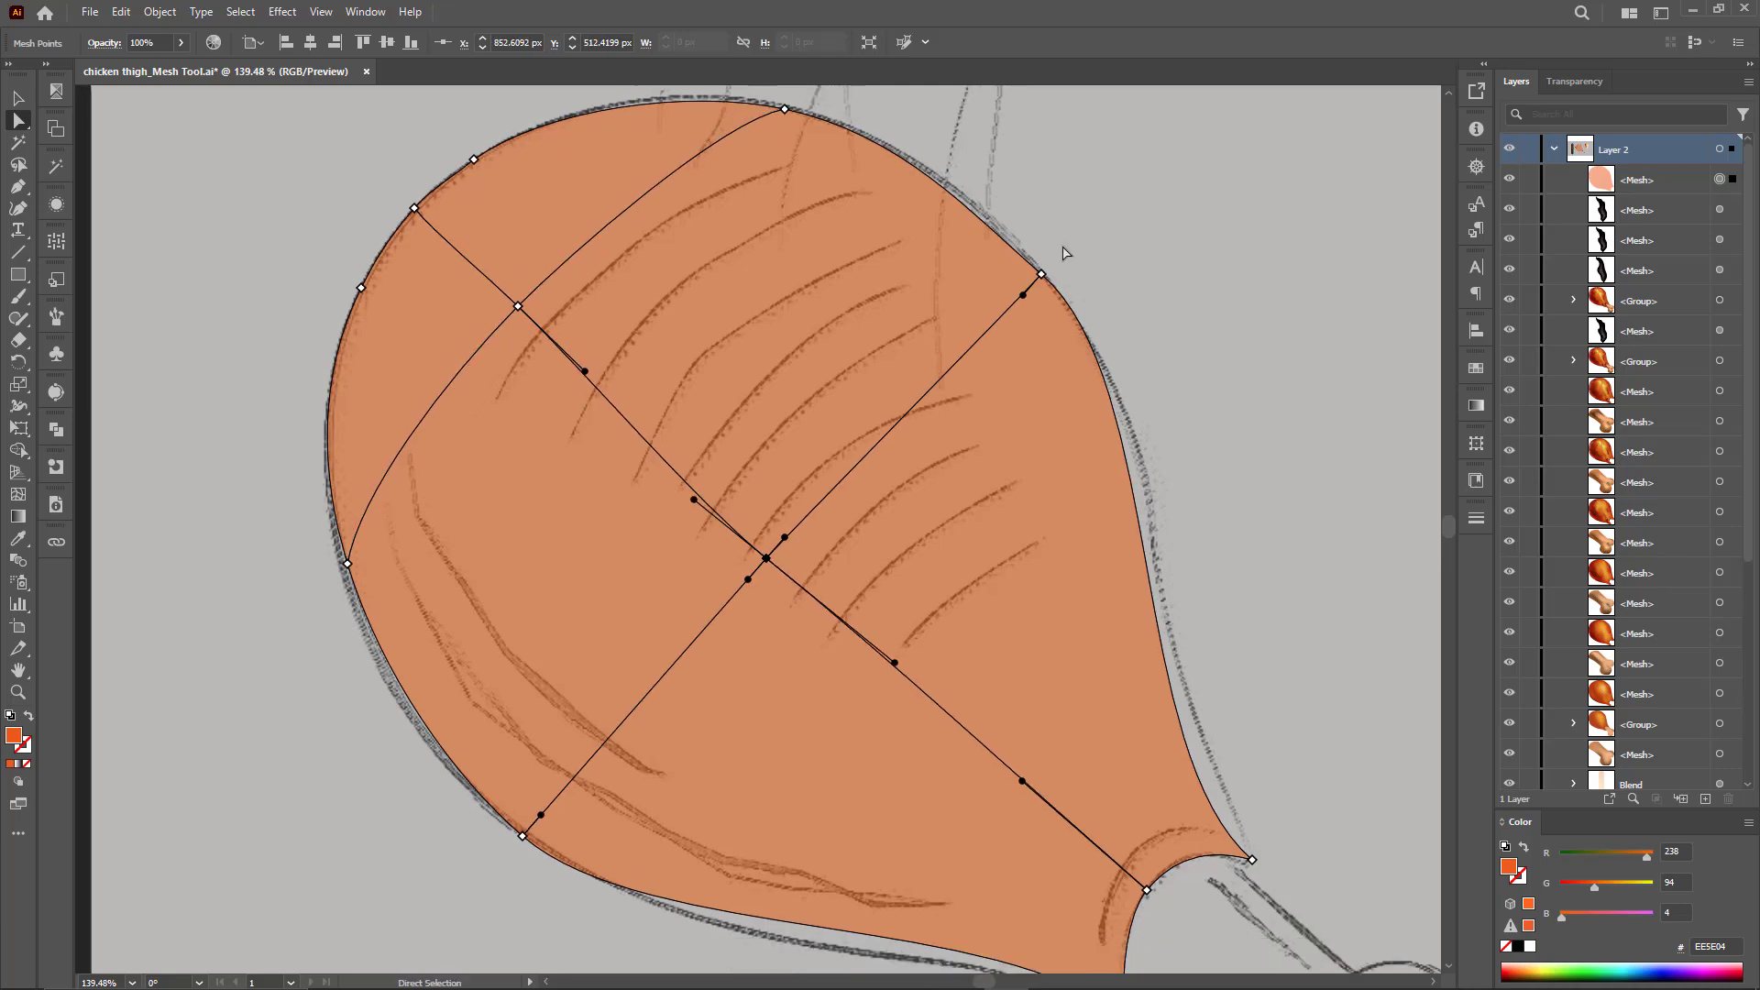
click(785, 109)
drag(908, 138, 904, 173)
click(1026, 314)
click(1037, 310)
drag(1162, 419, 1151, 432)
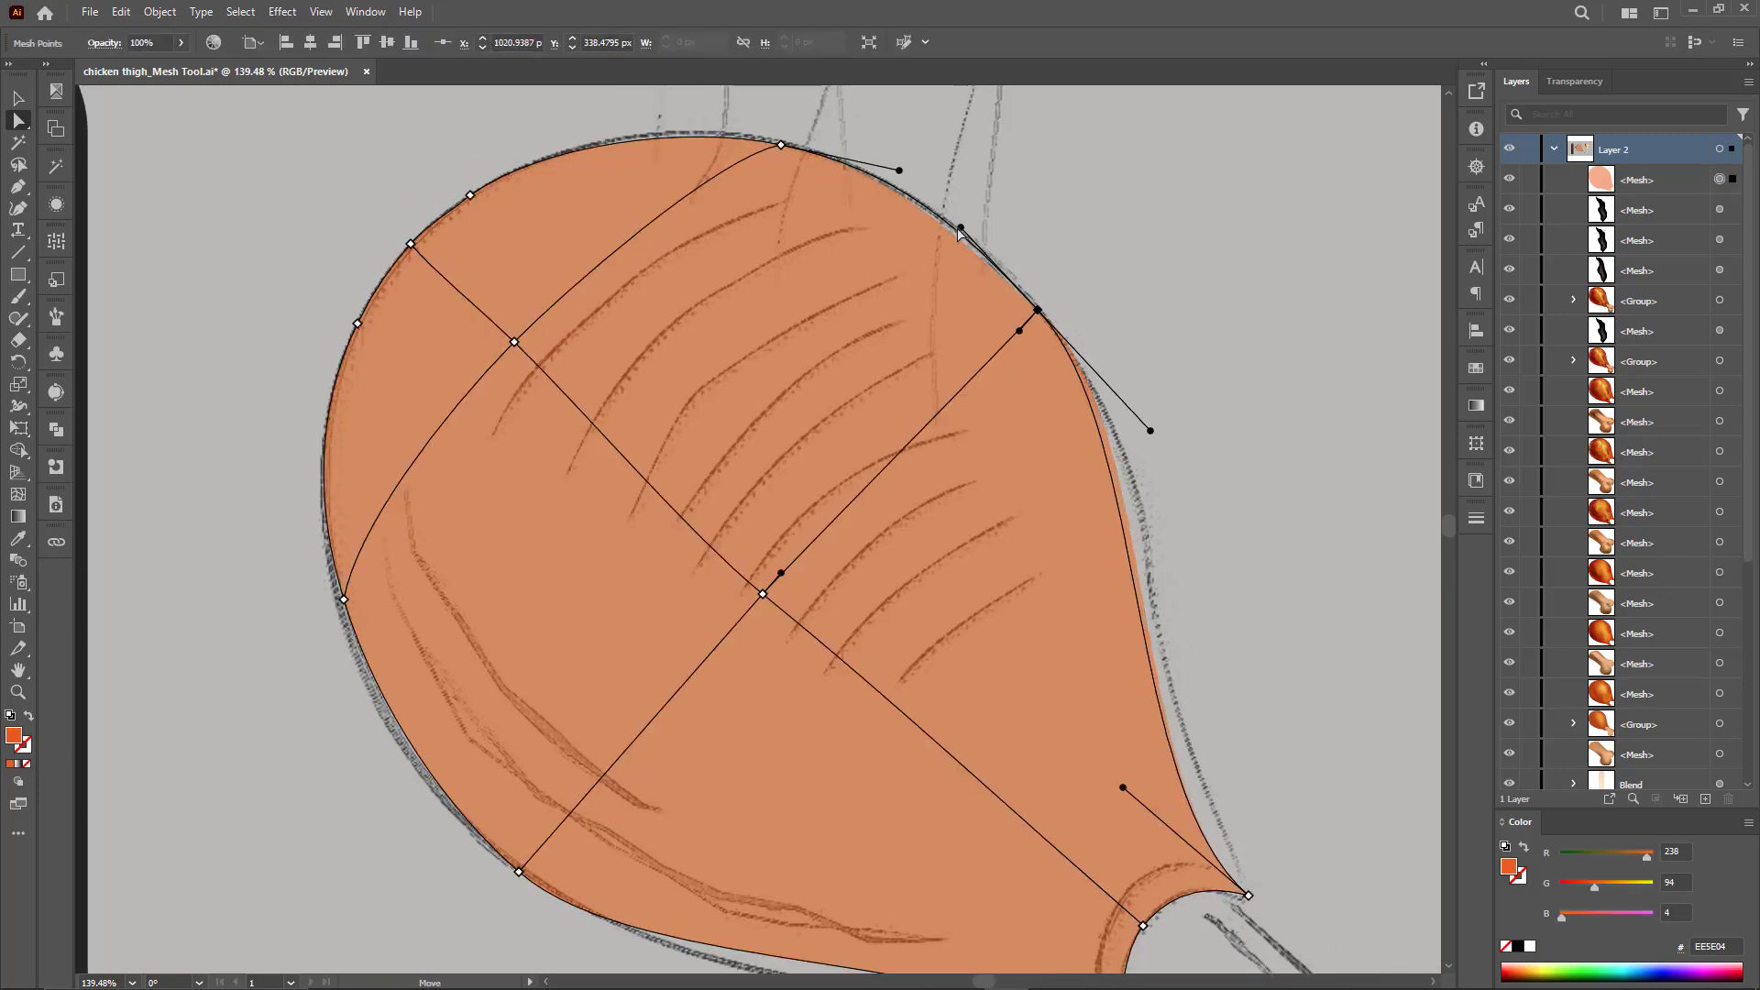
Step: Adjust the points and handles along the thigh's lower-left edge so it follows the sketched outline
click(781, 145)
drag(343, 599, 340, 613)
drag(431, 798, 439, 731)
drag(448, 738, 380, 716)
Step: Add a crosswise mesh line through the tapering part of the thigh and fit the right edge to the sketch
key(u)
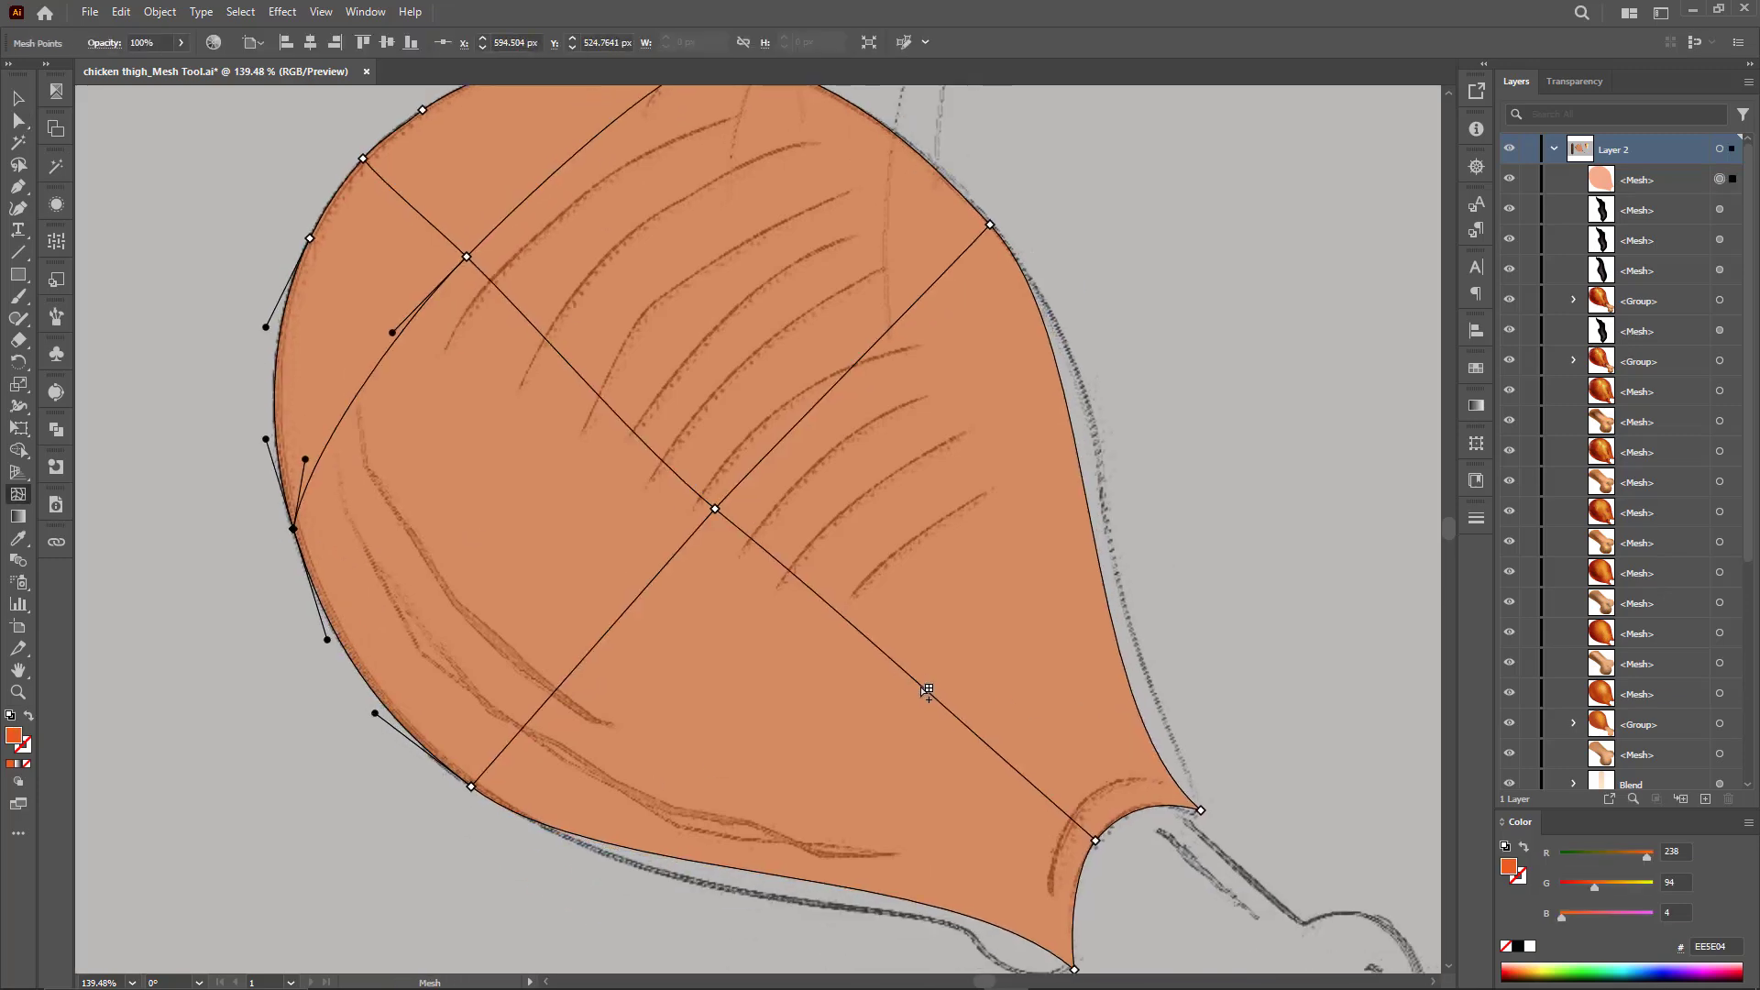
click(924, 687)
key(a)
drag(1104, 546, 1111, 535)
mouse_move(1072, 397)
mouse_down()
mouse_move(1096, 404)
mouse_move(1094, 378)
mouse_up()
drag(1159, 736, 1150, 704)
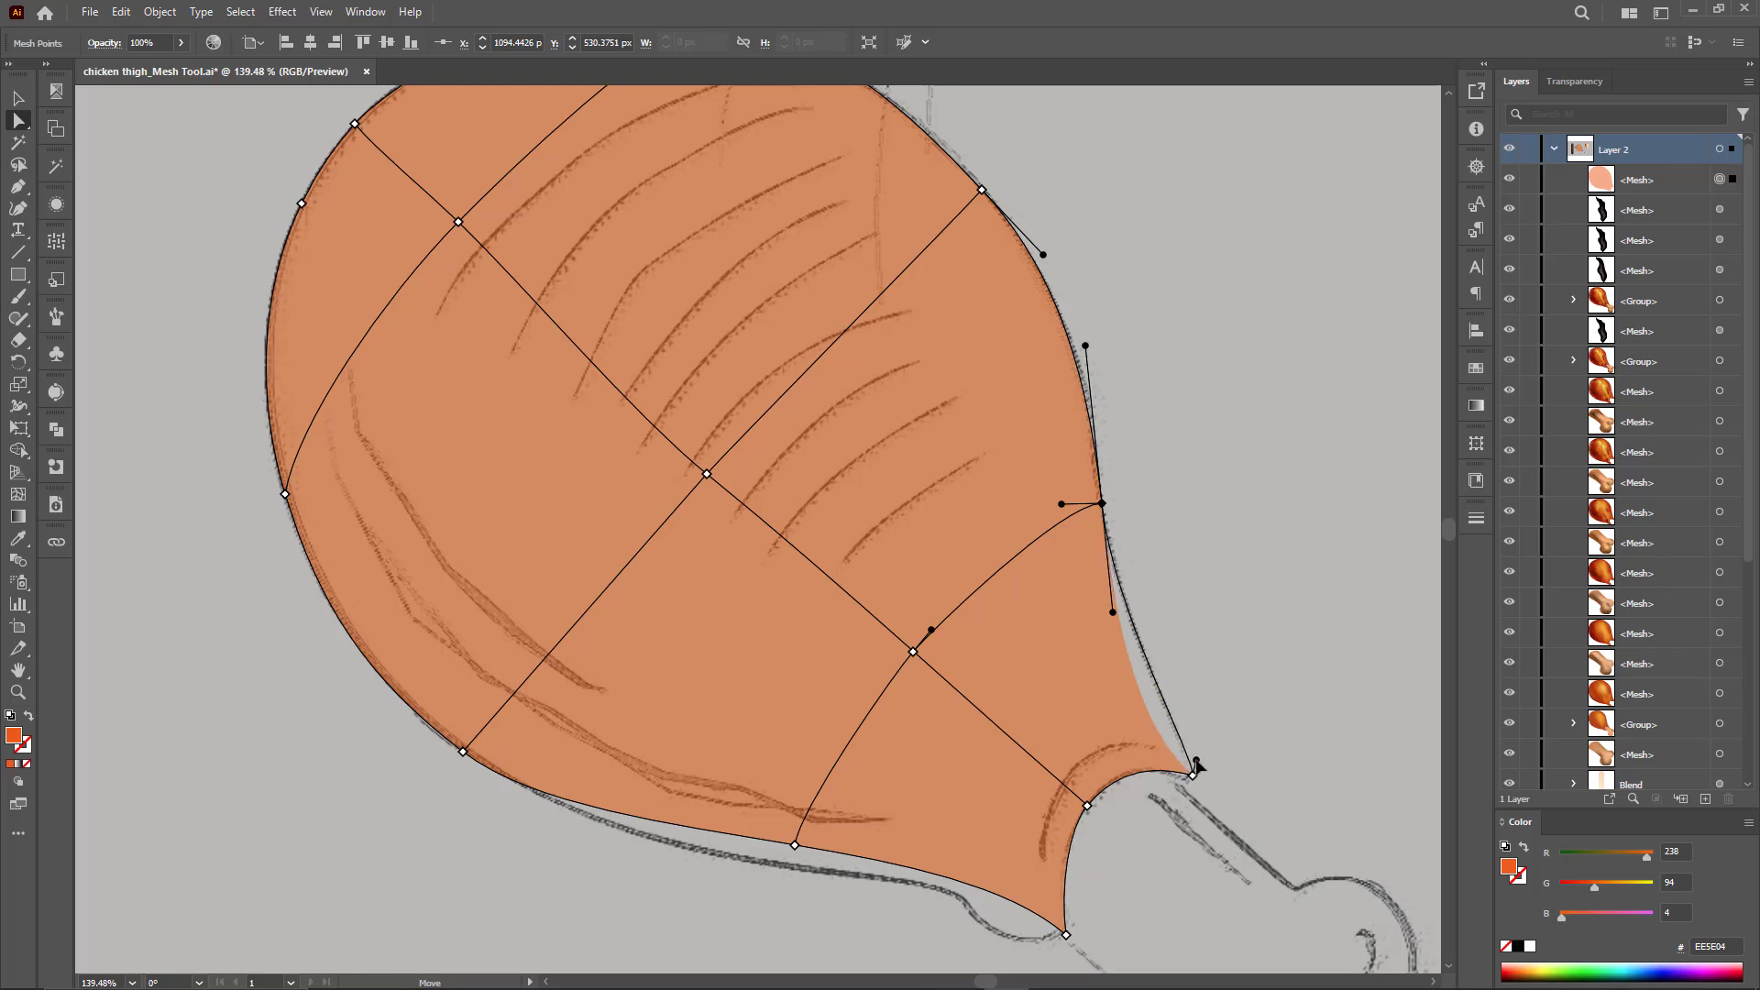
drag(1197, 763, 1196, 760)
drag(1113, 613, 1112, 620)
Step: Move the new mesh line's lower end onto the outline and curve the underside toward the bone joint
drag(795, 846, 781, 867)
drag(1001, 898, 977, 769)
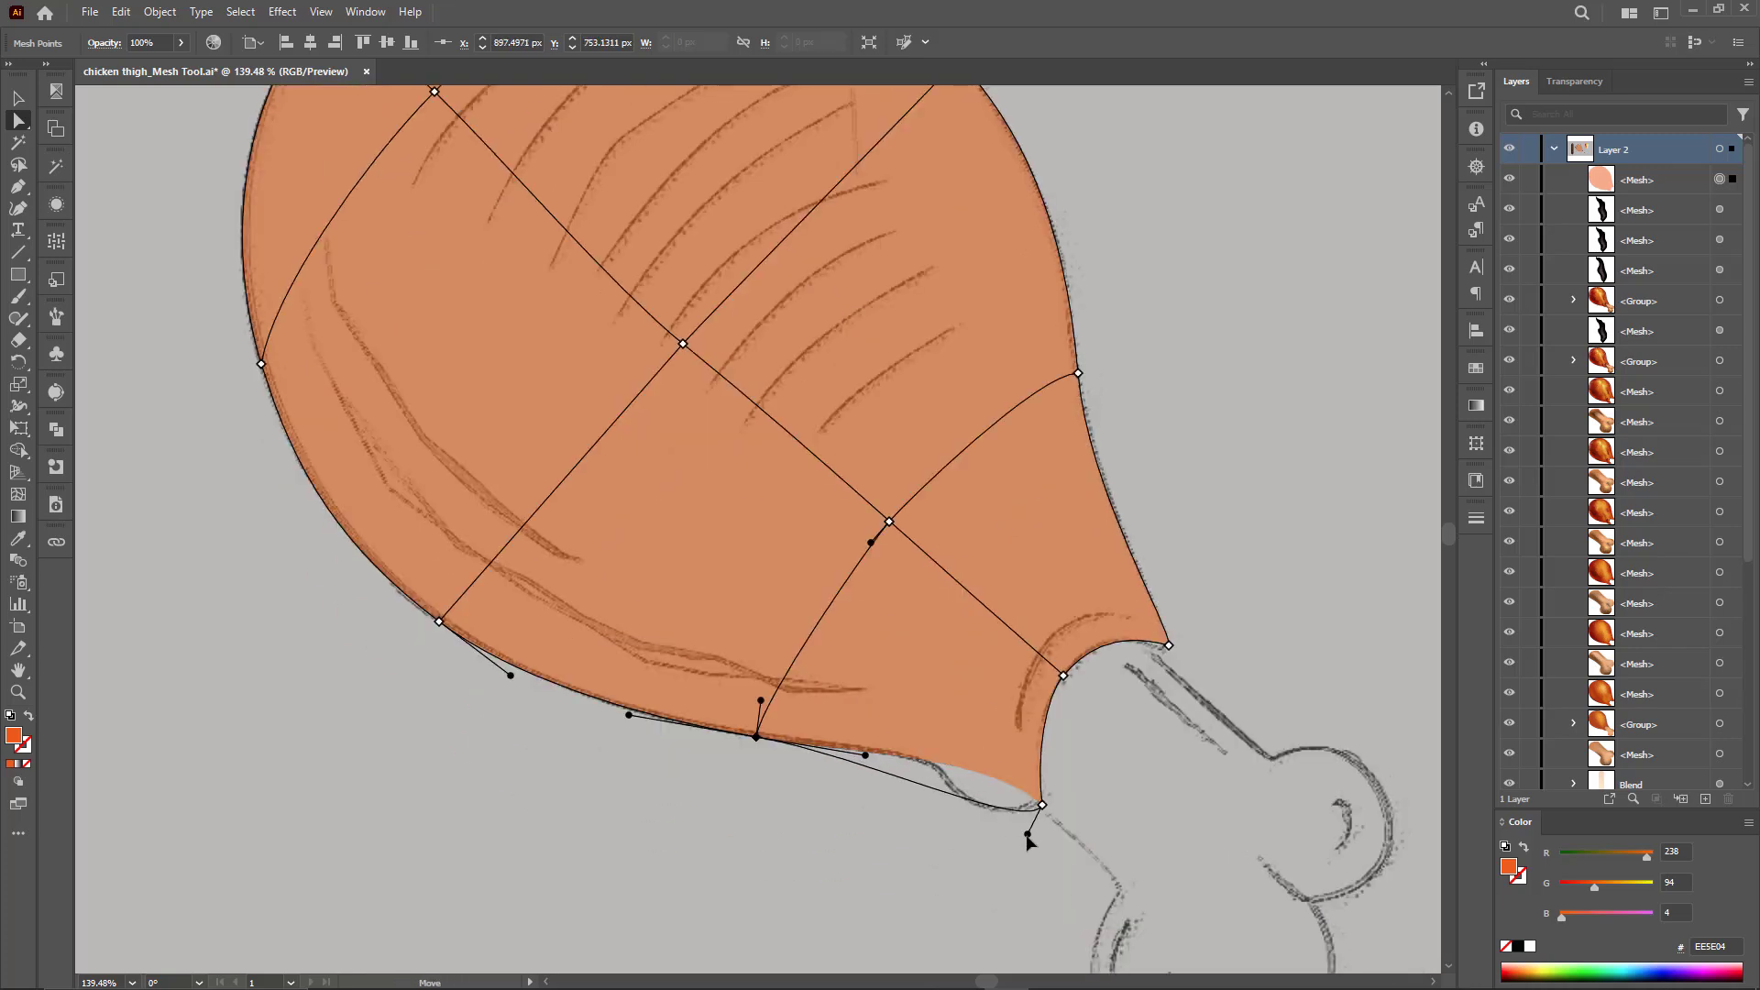
drag(1028, 842, 1031, 826)
Step: Add a crosswise mesh line beside the bone joint and fit its lower end to the sketched bulge
key(u)
click(994, 614)
key(a)
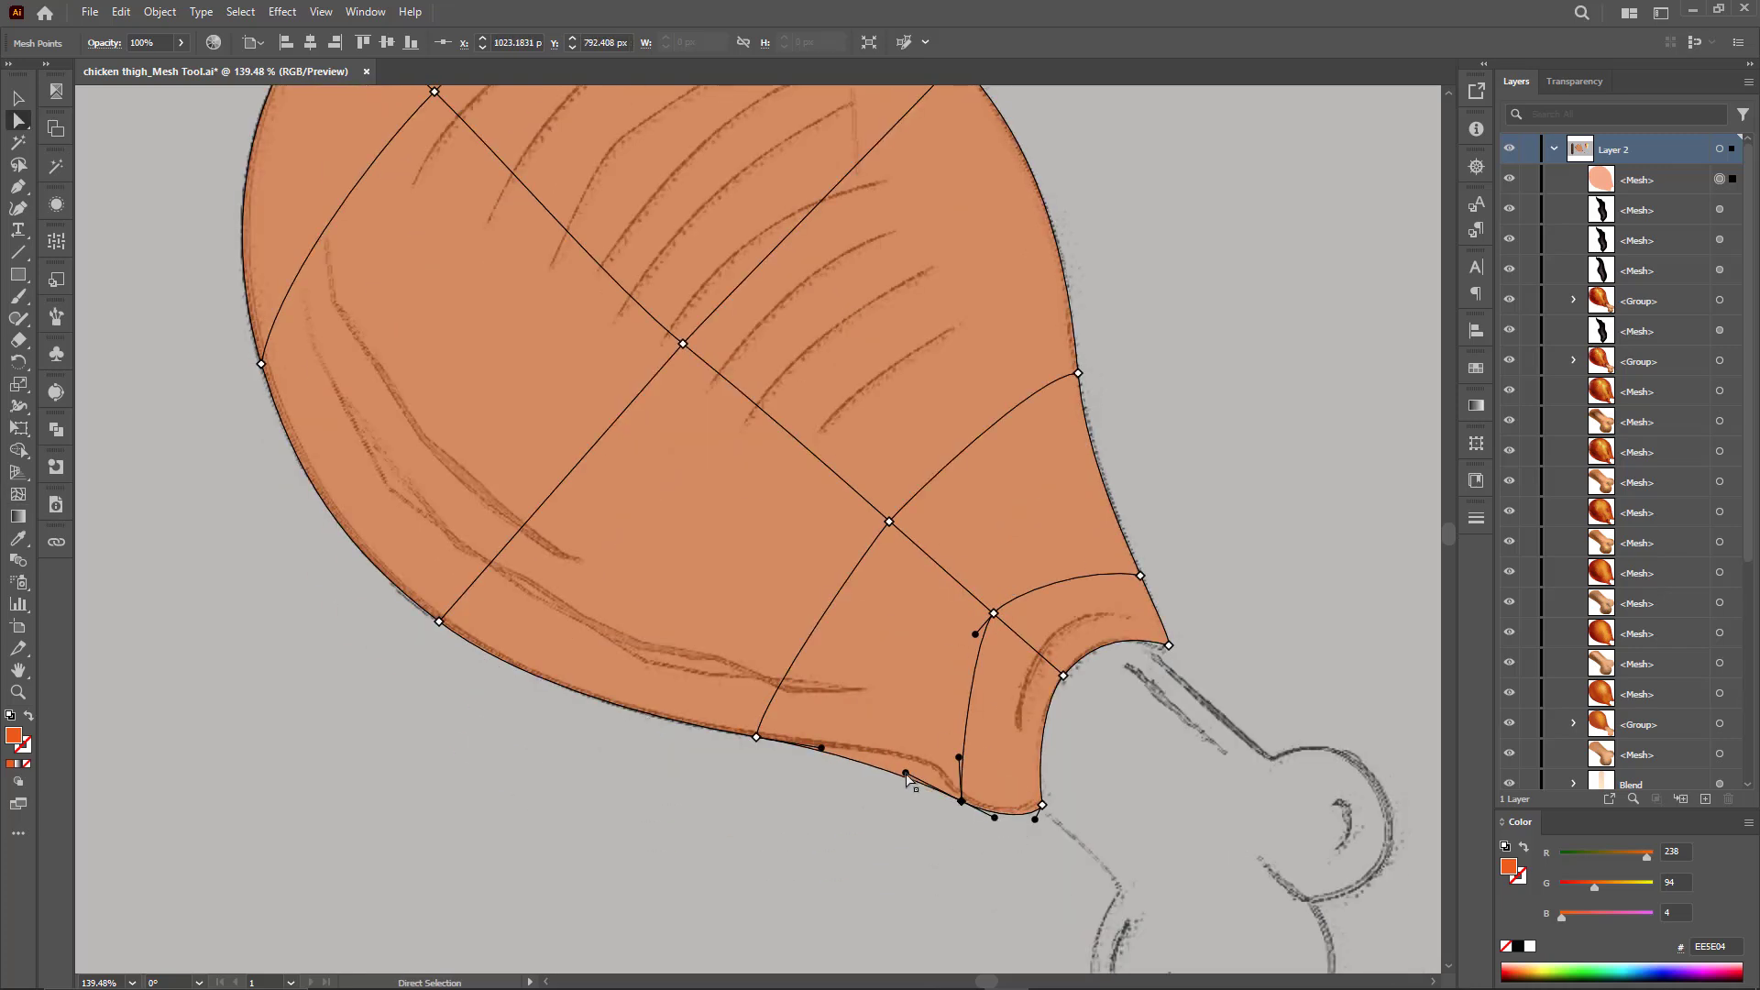
drag(906, 774, 954, 796)
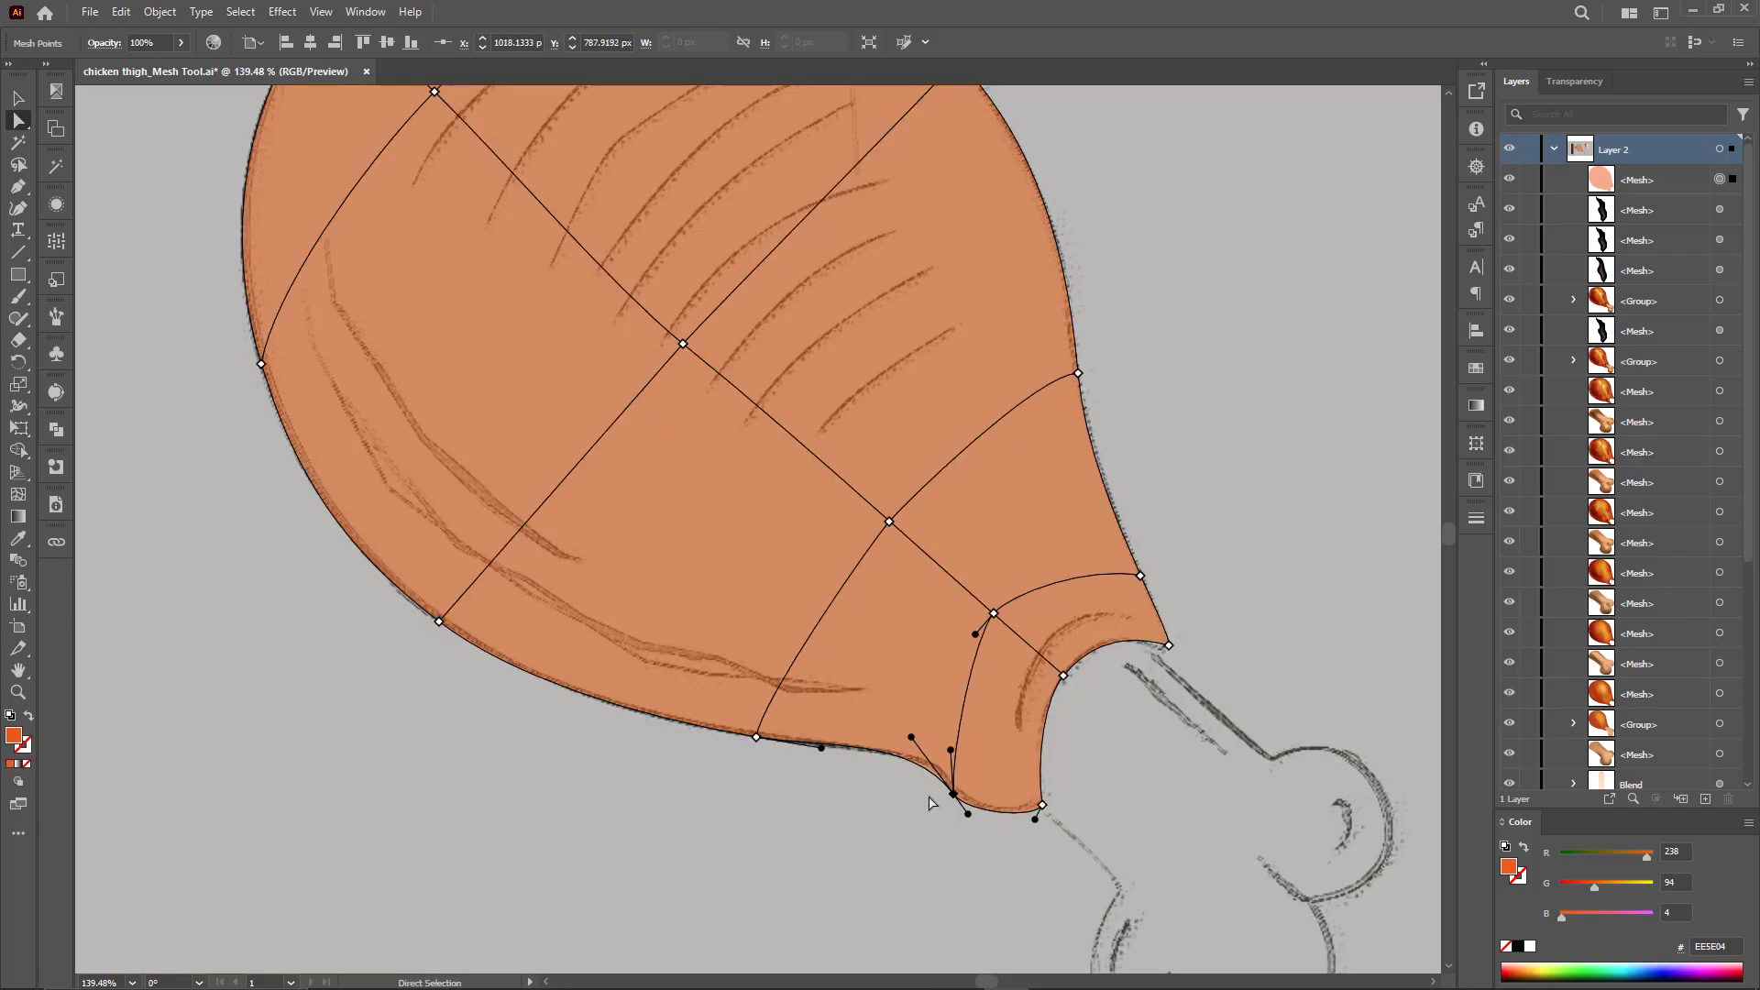
Step: Refine the curvature of the thigh's inner crosswise mesh lines, undoing the last unwanted adjustment
drag(615, 473, 624, 587)
drag(691, 459, 554, 593)
drag(631, 431, 629, 495)
key(ctrl+z)
scroll(640, 431, down, 1)
drag(1032, 549, 1059, 555)
Step: Add a lengthwise mesh line through the thigh's upper-right half and bend it parallel to the outer contour
key(u)
click(773, 338)
key(a)
drag(951, 677, 965, 670)
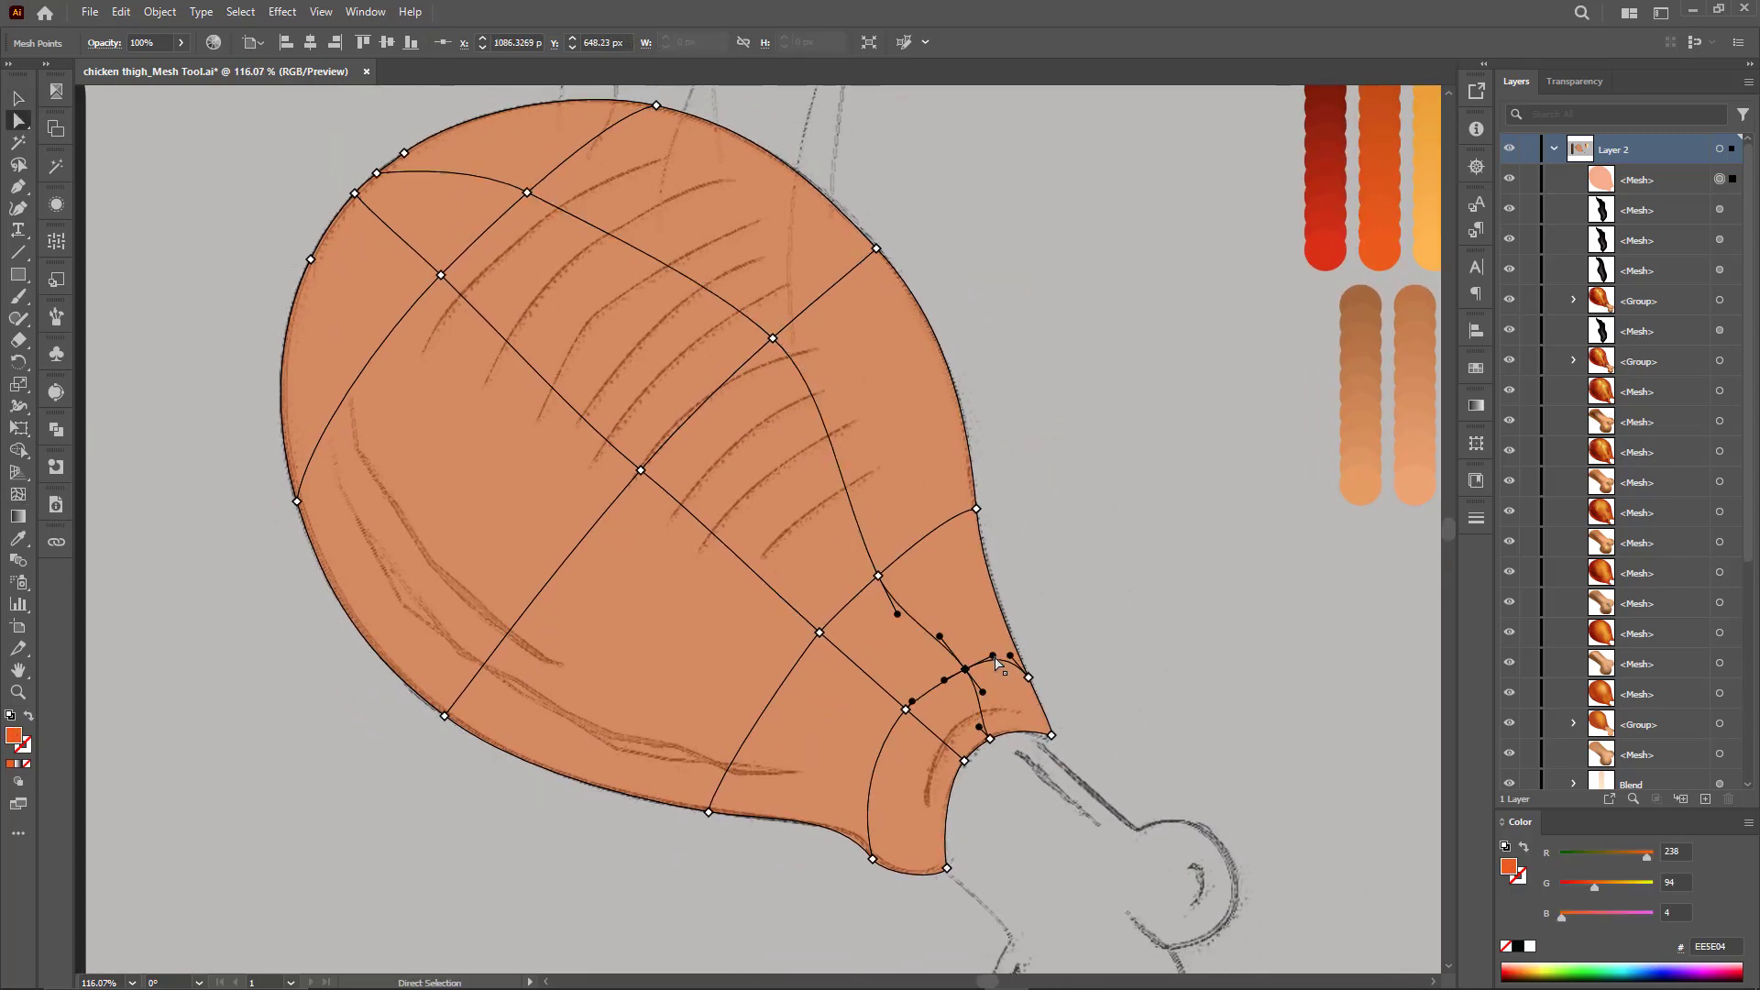
drag(878, 575, 906, 548)
drag(772, 339, 788, 319)
drag(527, 193, 591, 188)
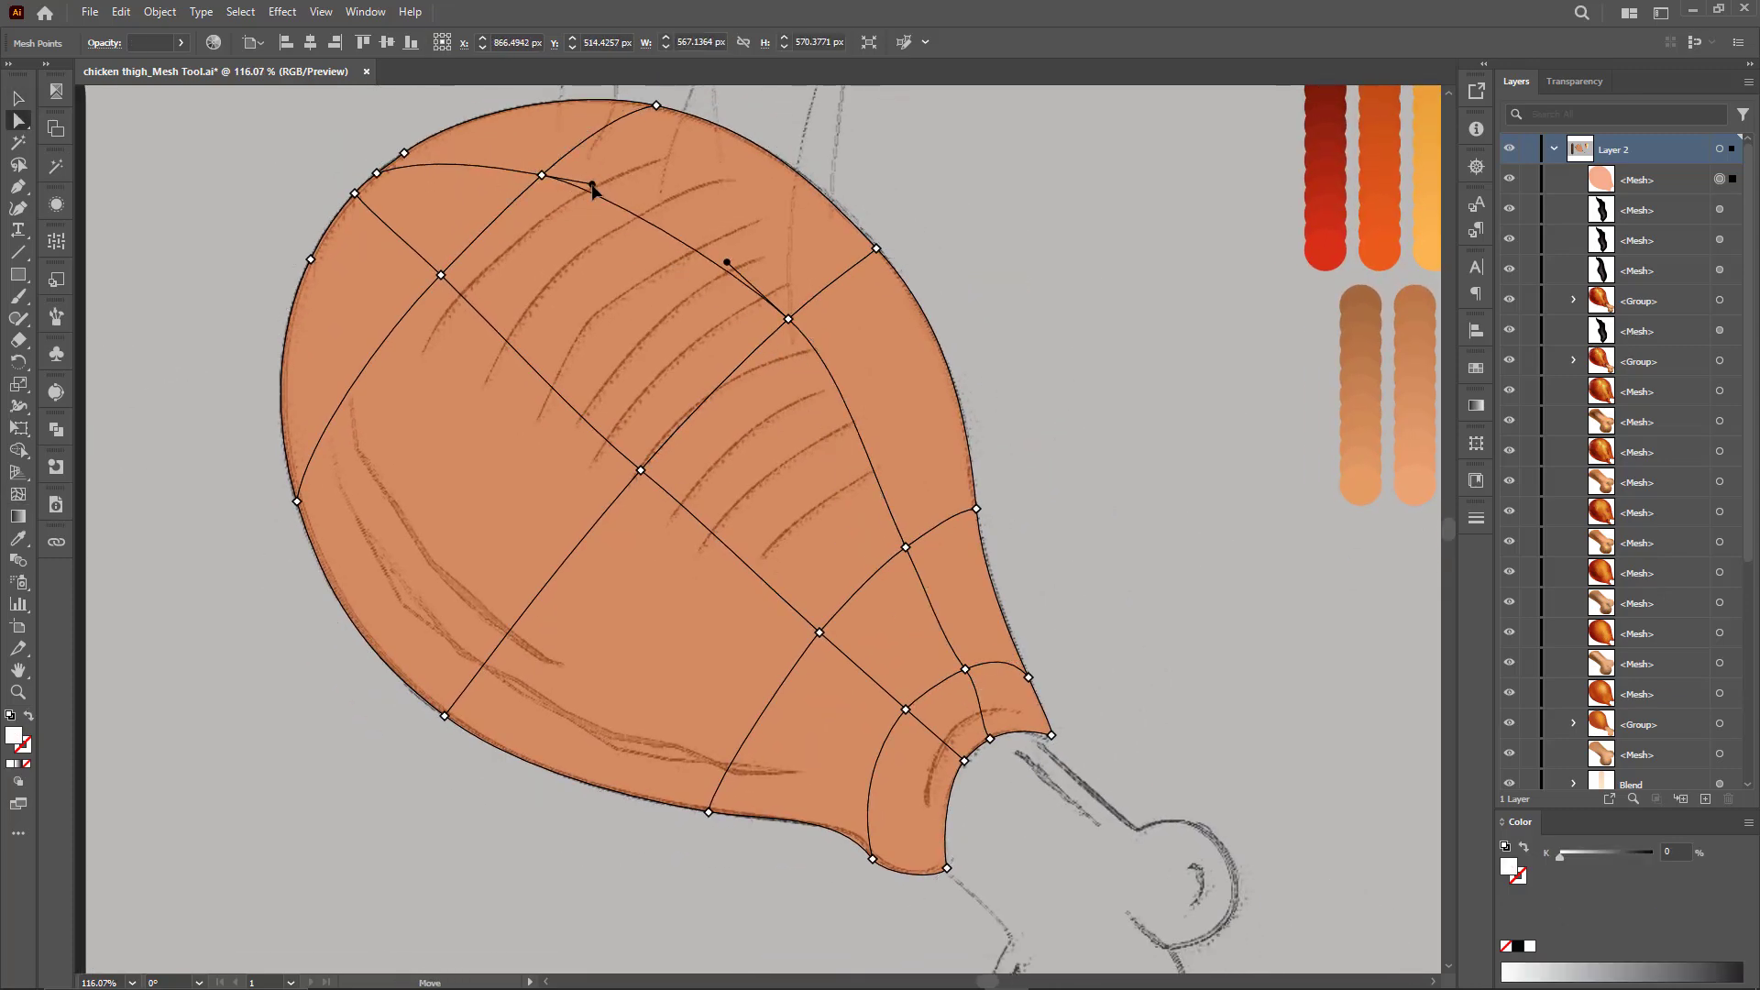
drag(727, 263, 688, 228)
drag(906, 547, 914, 547)
Step: Add a lengthwise mesh line through the thigh's lower-left half and align it with the sketched shading line
key(u)
click(523, 612)
key(a)
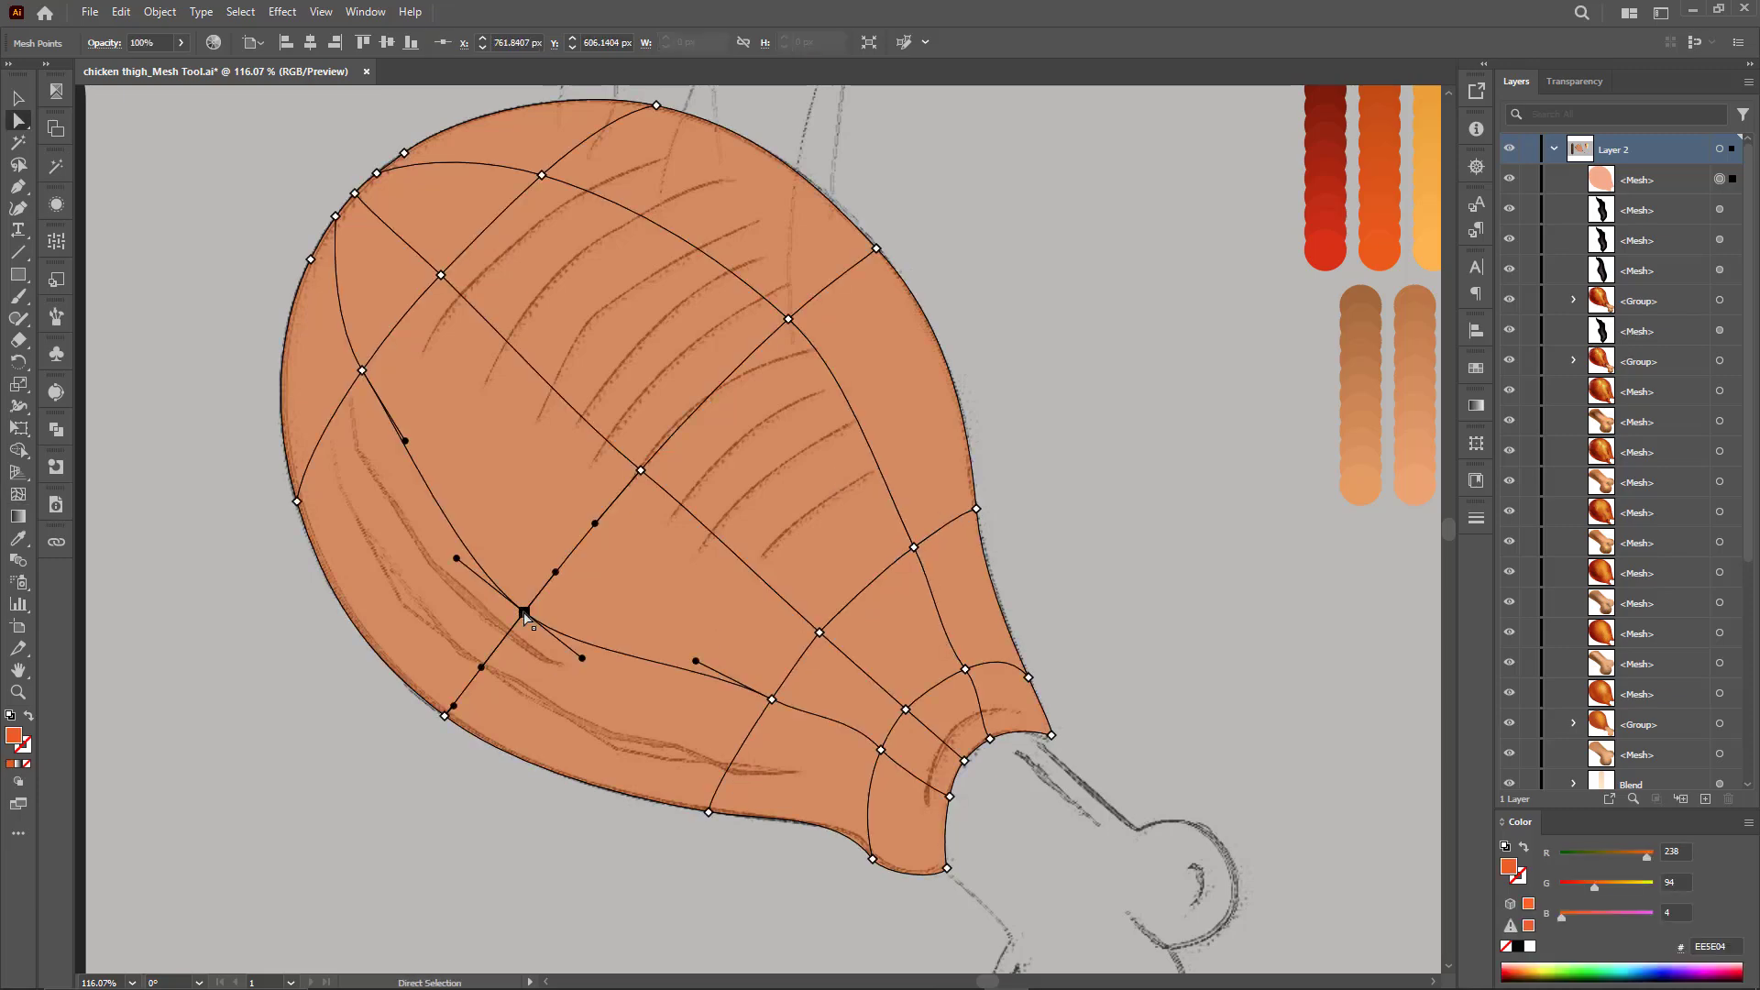
drag(522, 613, 512, 624)
drag(404, 440, 365, 450)
drag(361, 369, 349, 383)
drag(351, 459, 359, 466)
mouse_move(770, 703)
mouse_down()
mouse_move(750, 738)
mouse_move(702, 731)
mouse_up()
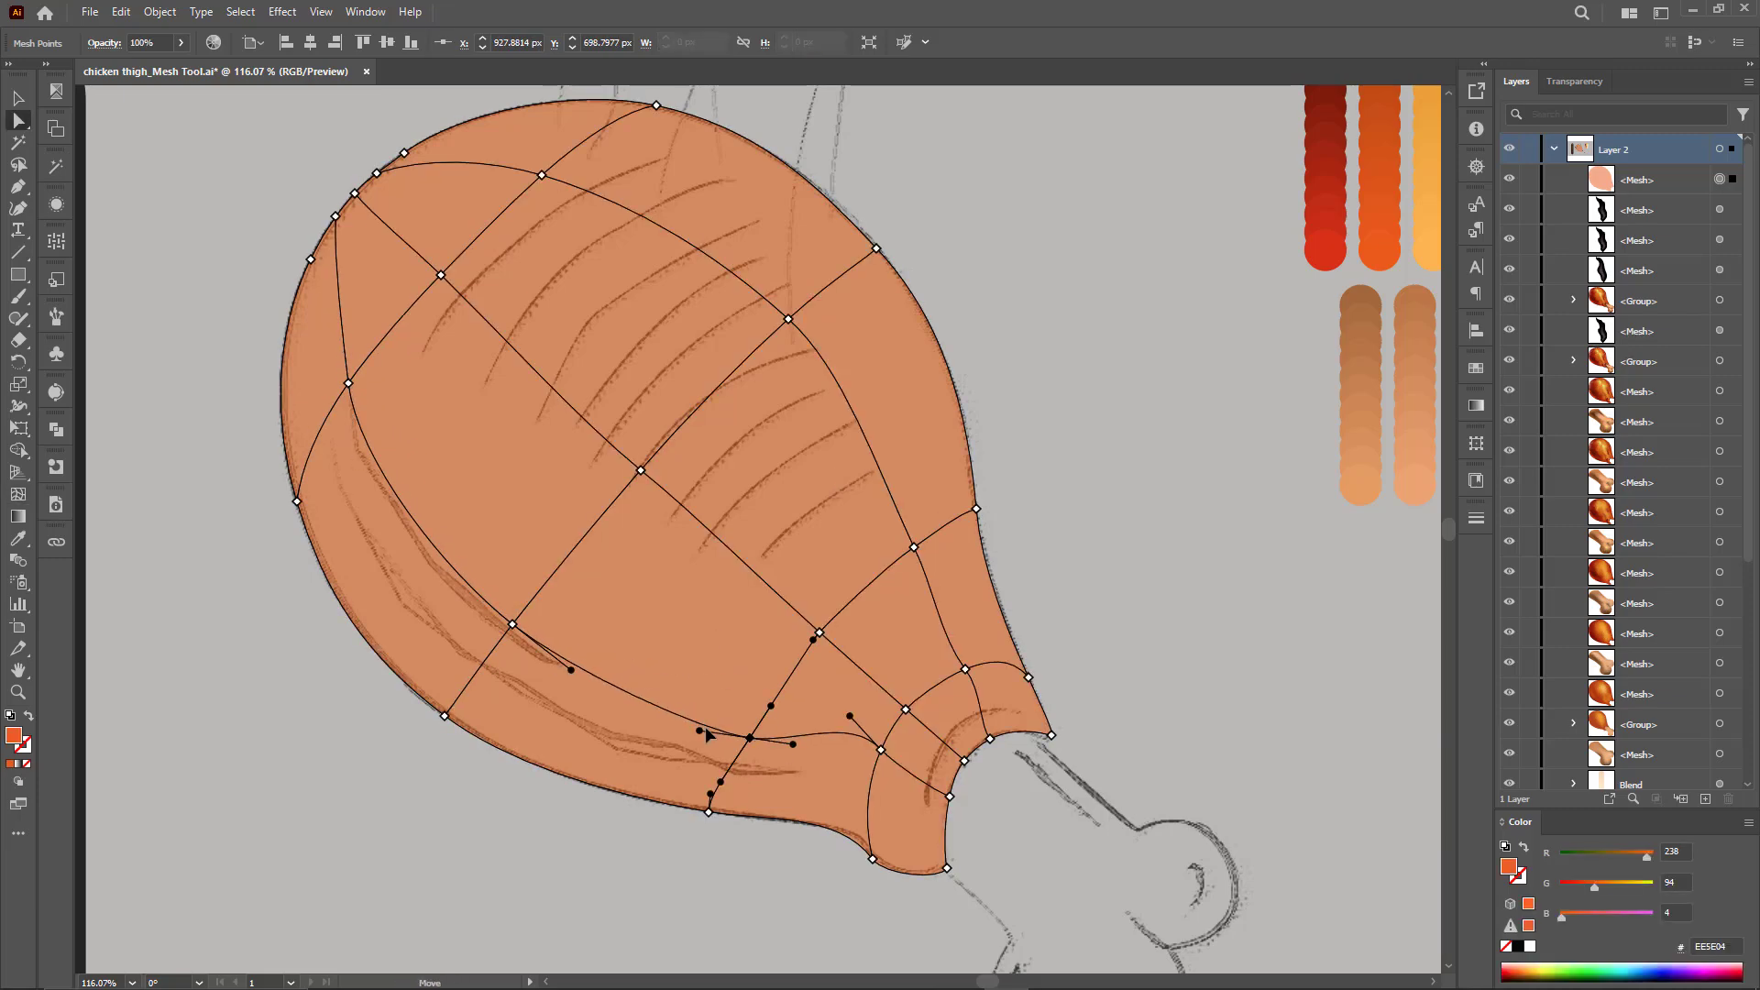
drag(844, 740, 845, 764)
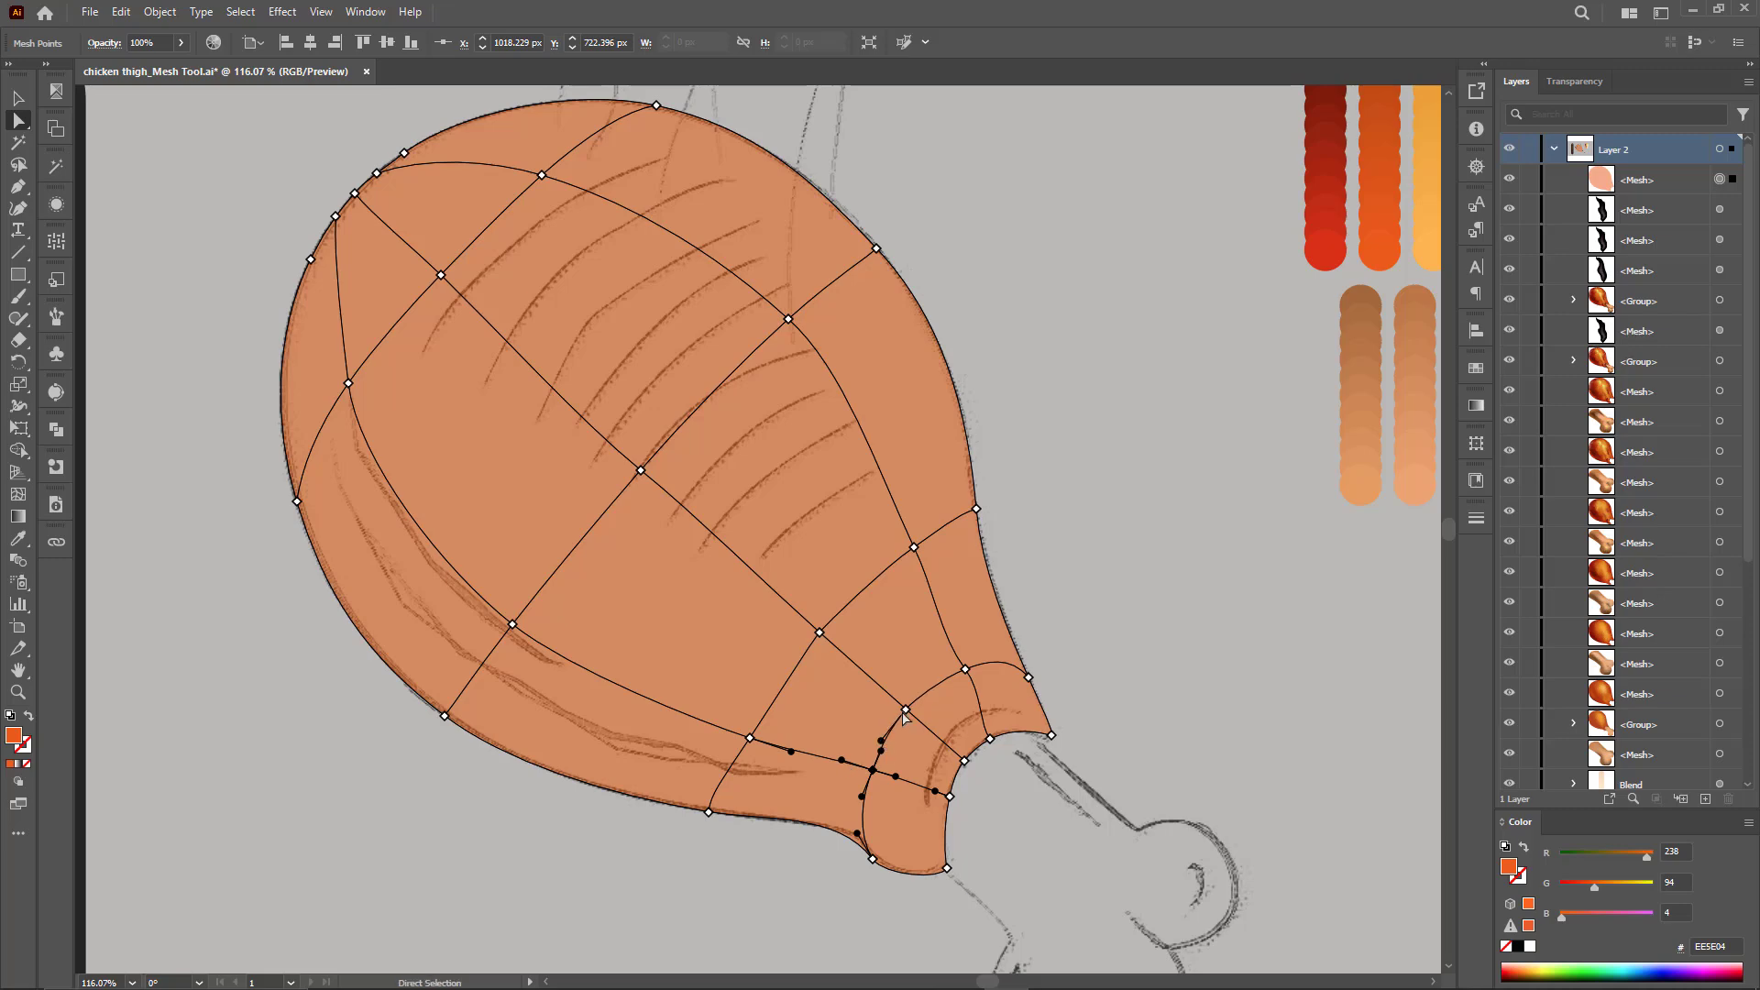
Step: Deselect the thigh mesh, then draw a rectangle near the bone sketch and fill it with peach FFD69C
key(v)
click(1061, 668)
scroll(838, 900, down, 1)
drag(838, 900, 755, 746)
drag(794, 670, 1040, 666)
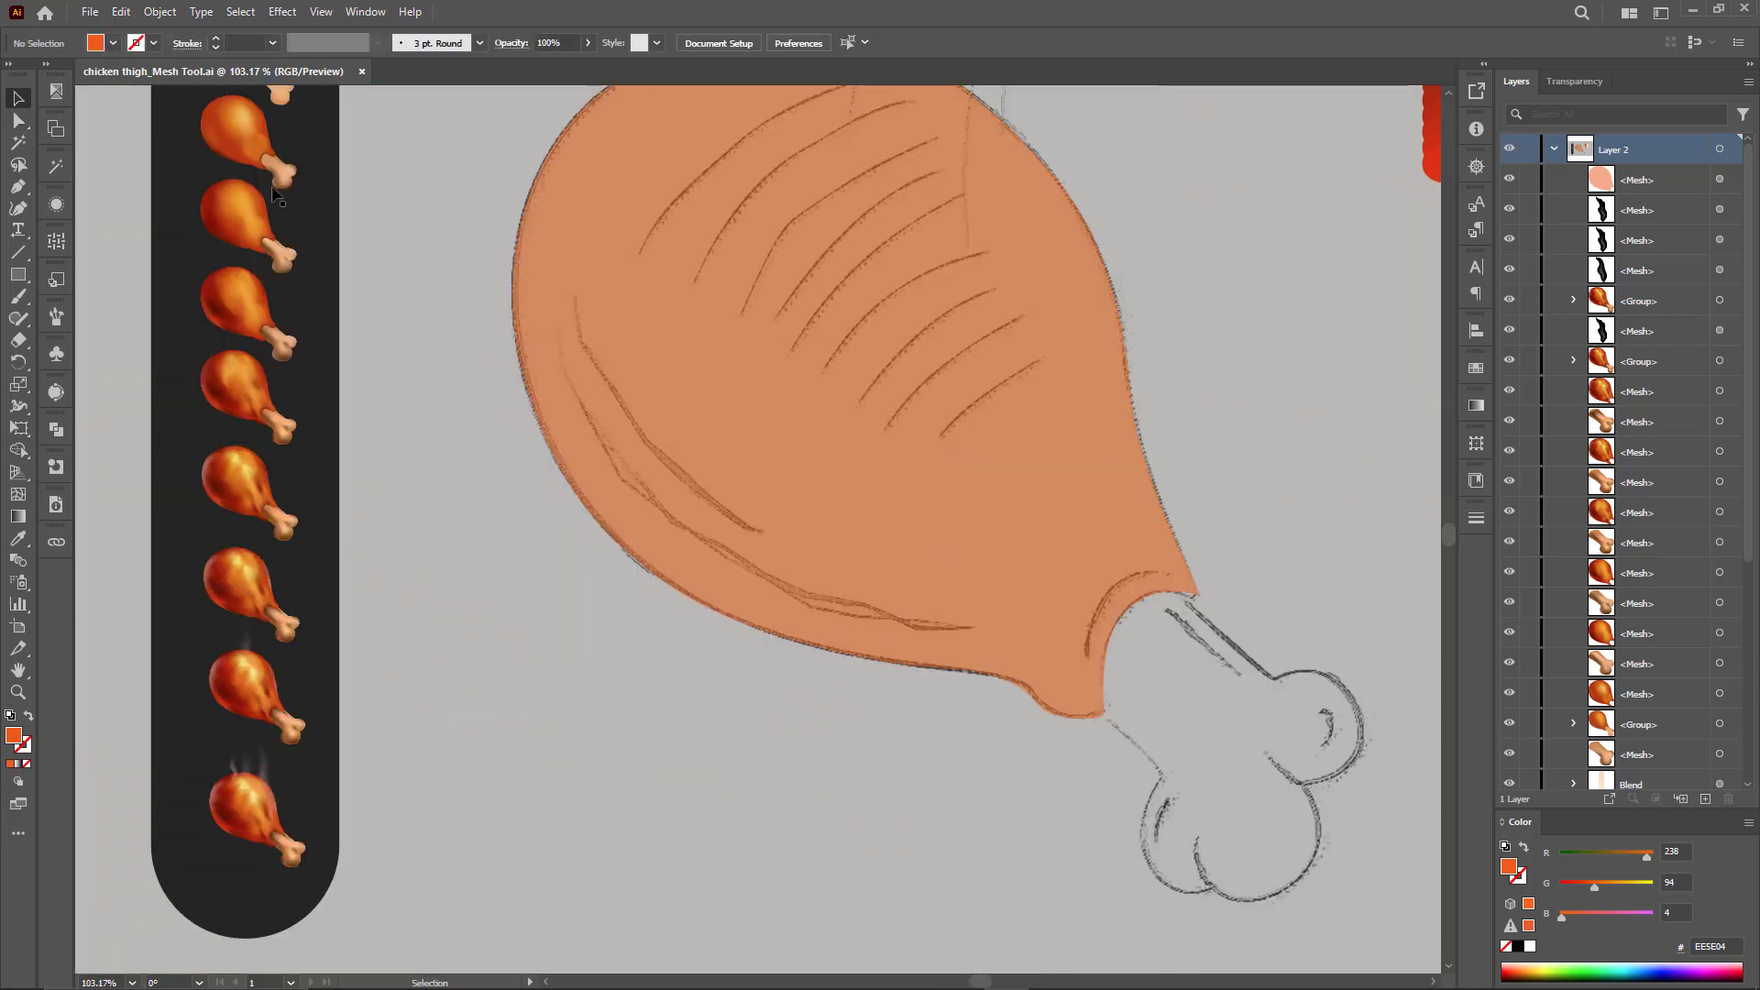
drag(1045, 581, 711, 513)
click(20, 273)
mouse_move(822, 620)
mouse_down()
mouse_move(880, 694)
mouse_move(921, 702)
mouse_move(974, 670)
mouse_up()
key(i)
click(1232, 307)
Step: Convert the peach rectangle to a gradient mesh of two rows and two columns and angle it over the bone
key(v)
click(160, 11)
click(265, 327)
key(Return)
drag(863, 644, 773, 547)
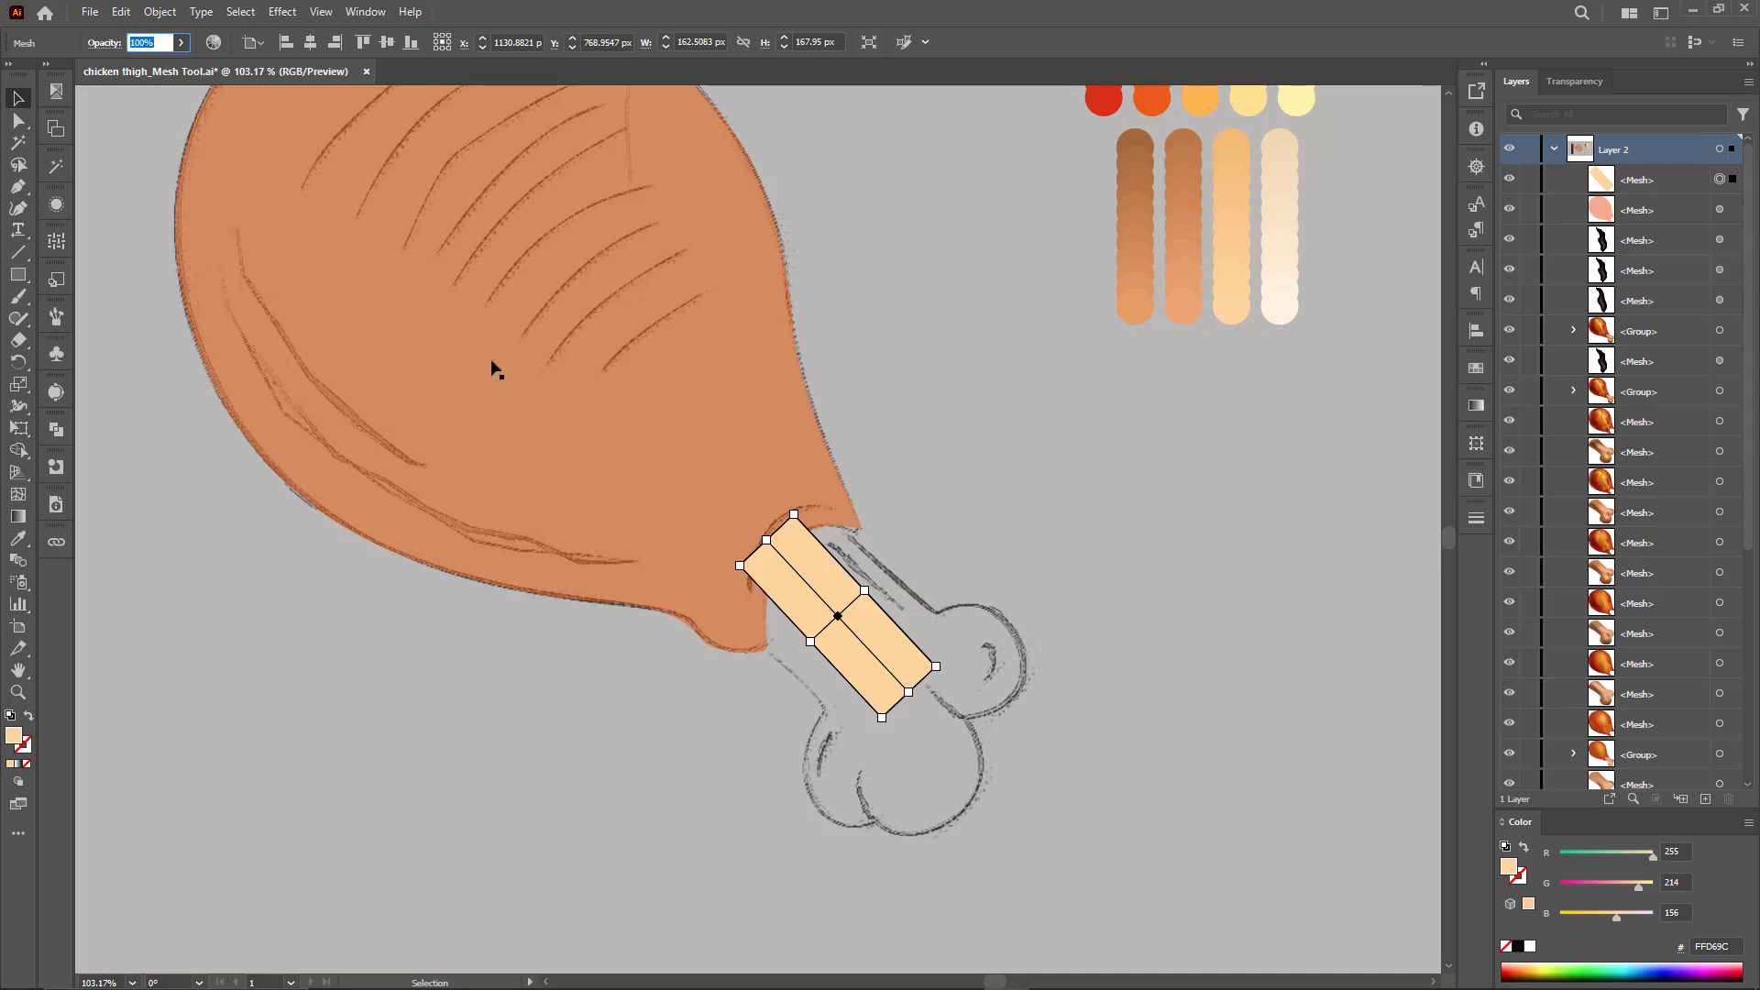
Step: Set the bone mesh's opacity to 50% and send it behind the thigh mesh
text(50)
key(Return)
scroll(706, 511, up, 3)
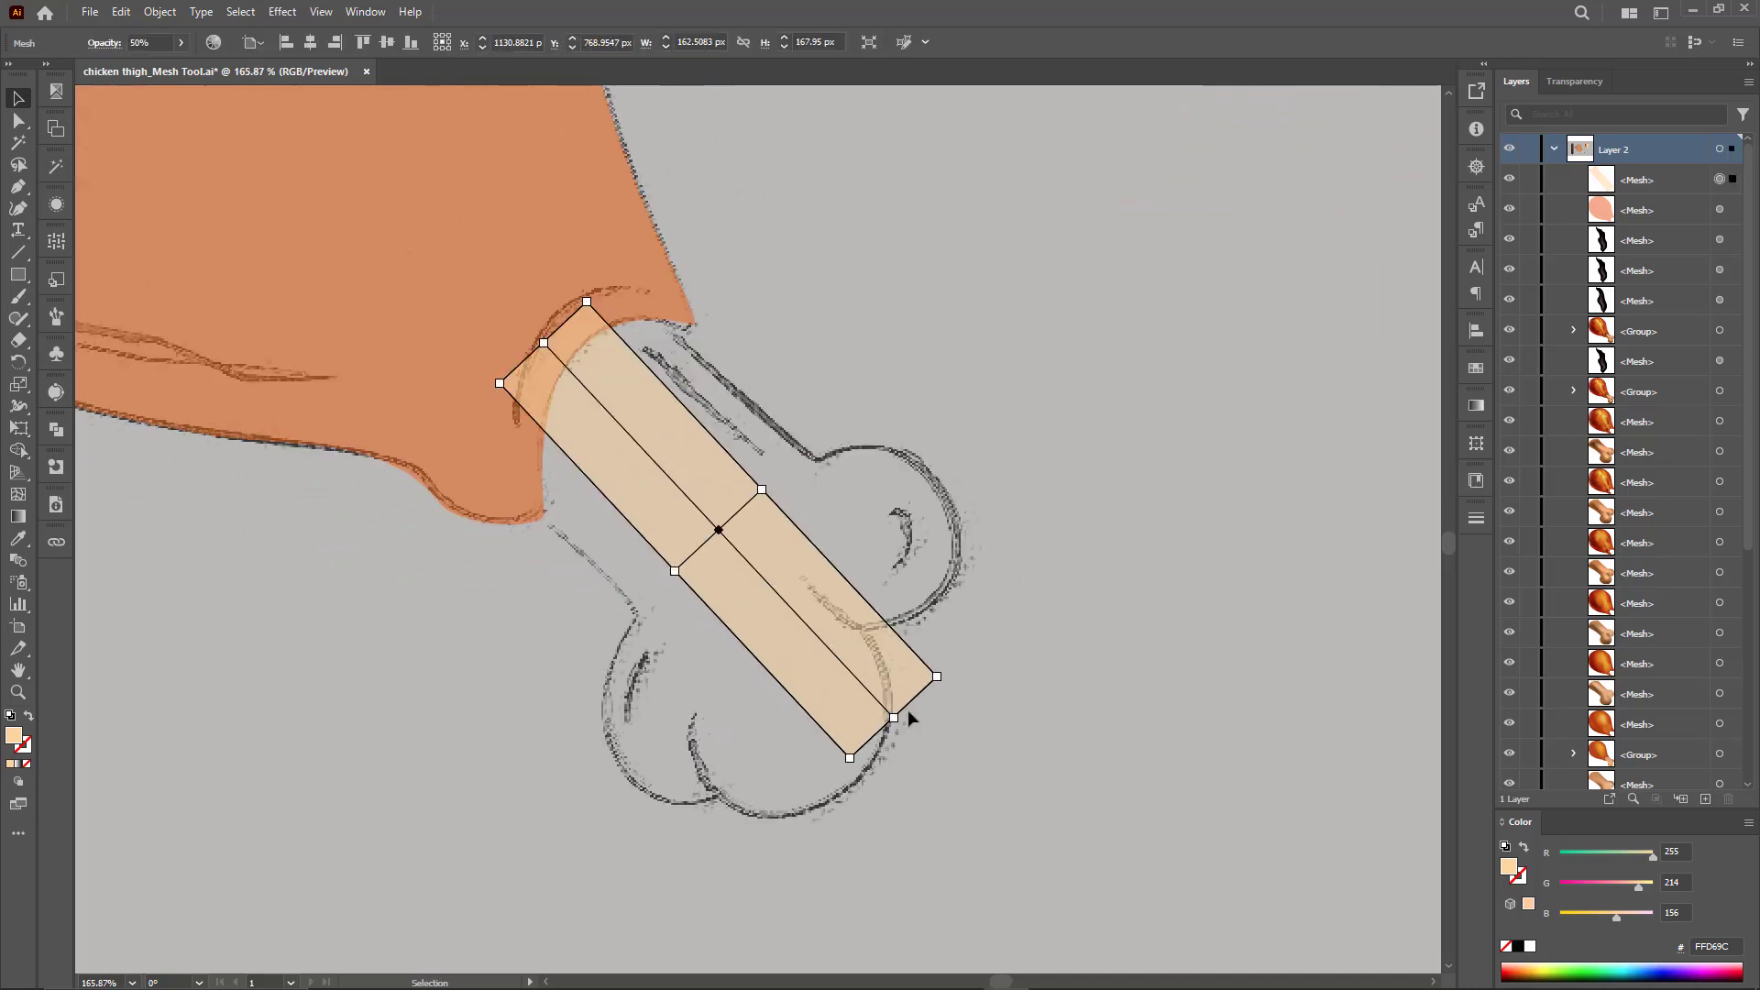
key(ctrl+[)
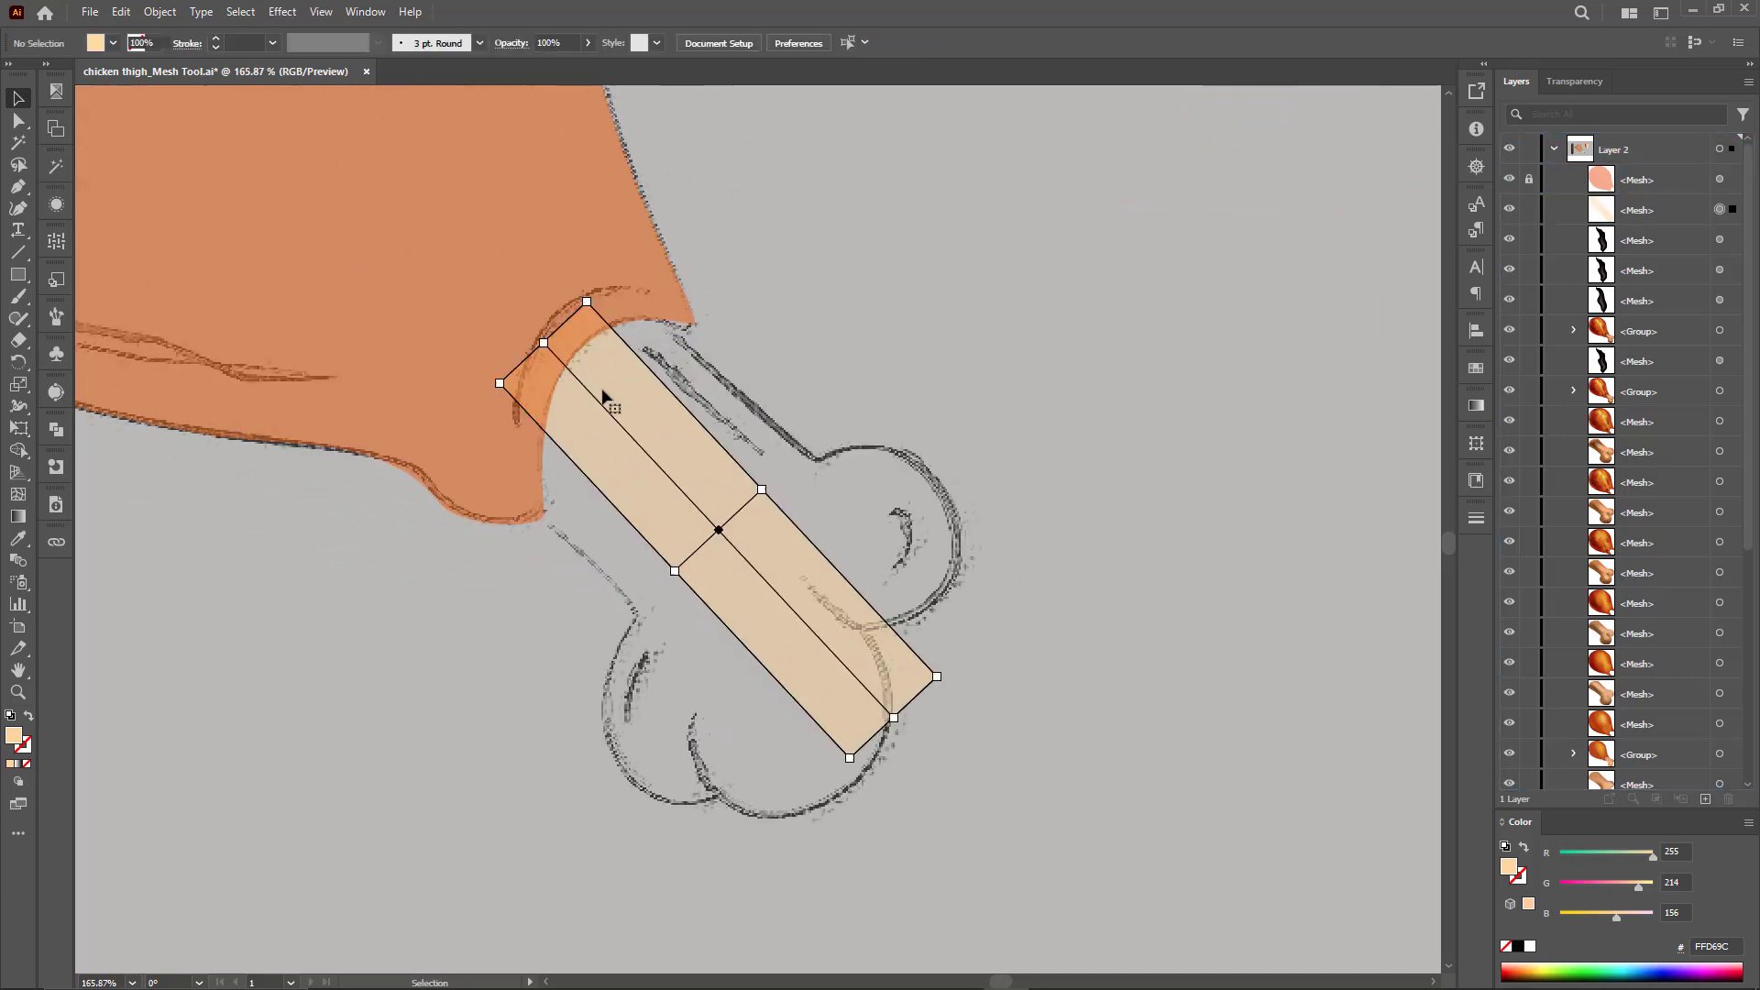
Step: Widen the bone mesh's upper end and curve it to sit just under the thigh's edge
key(a)
click(587, 302)
drag(588, 302, 641, 316)
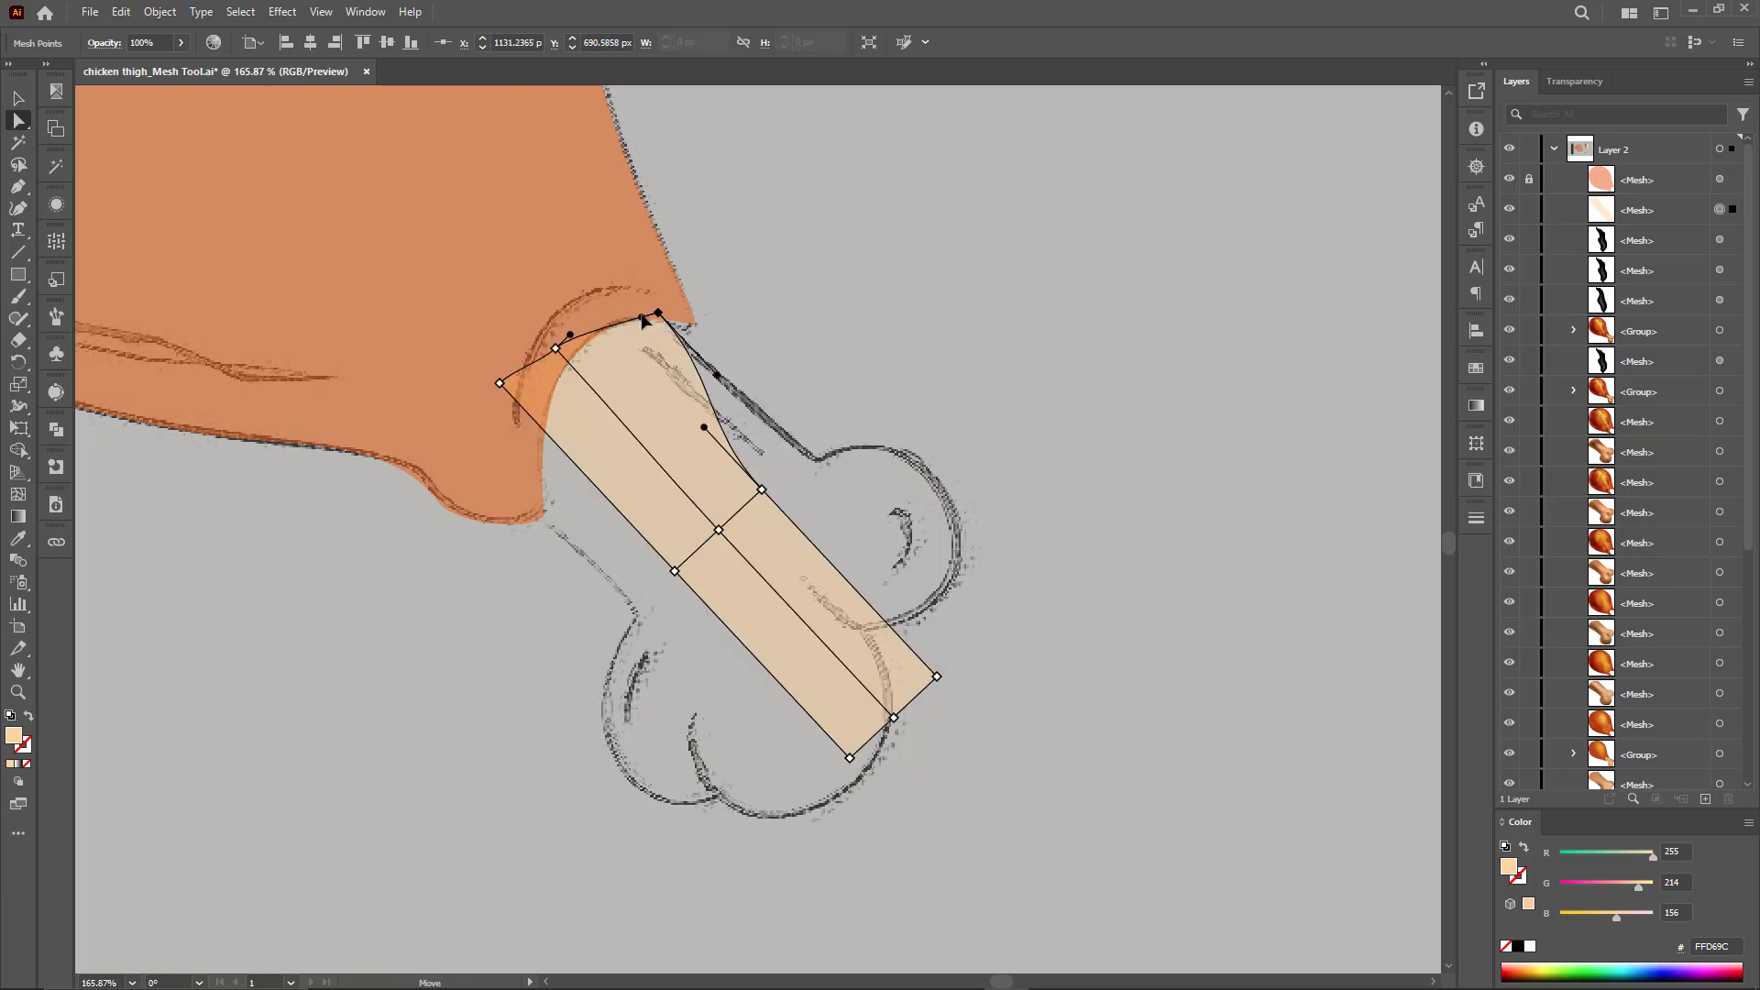
drag(500, 384, 532, 509)
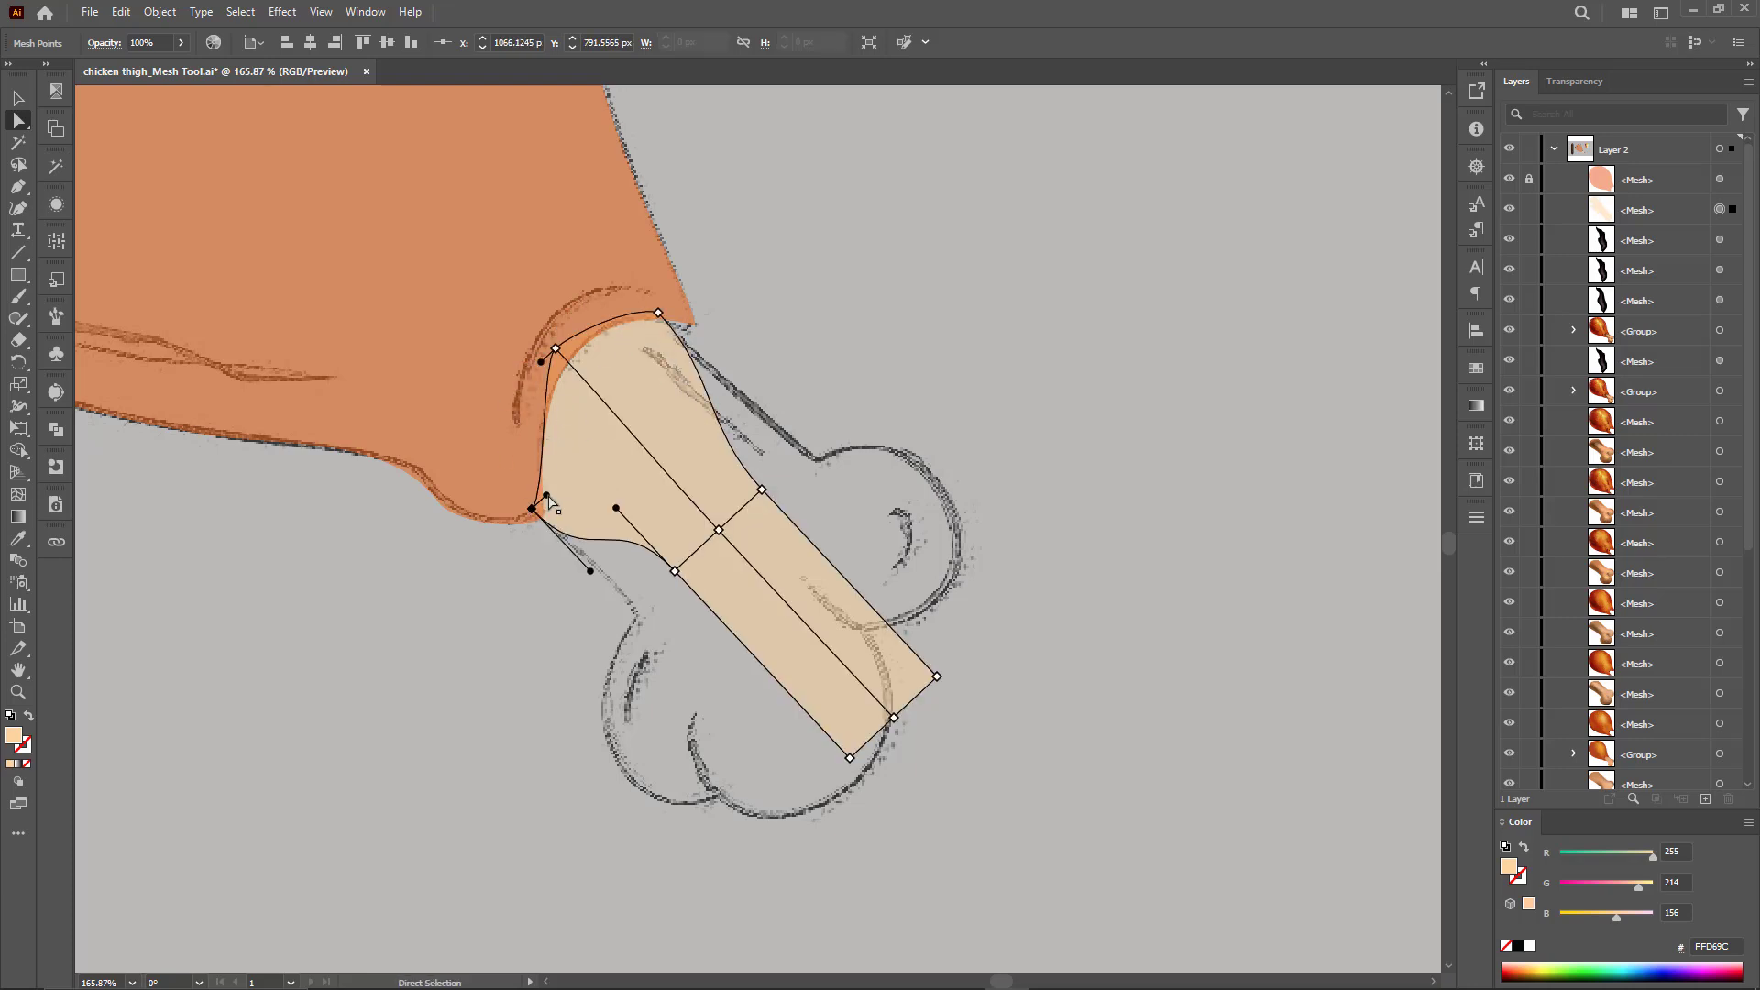
scroll(715, 536, up, 2)
click(495, 289)
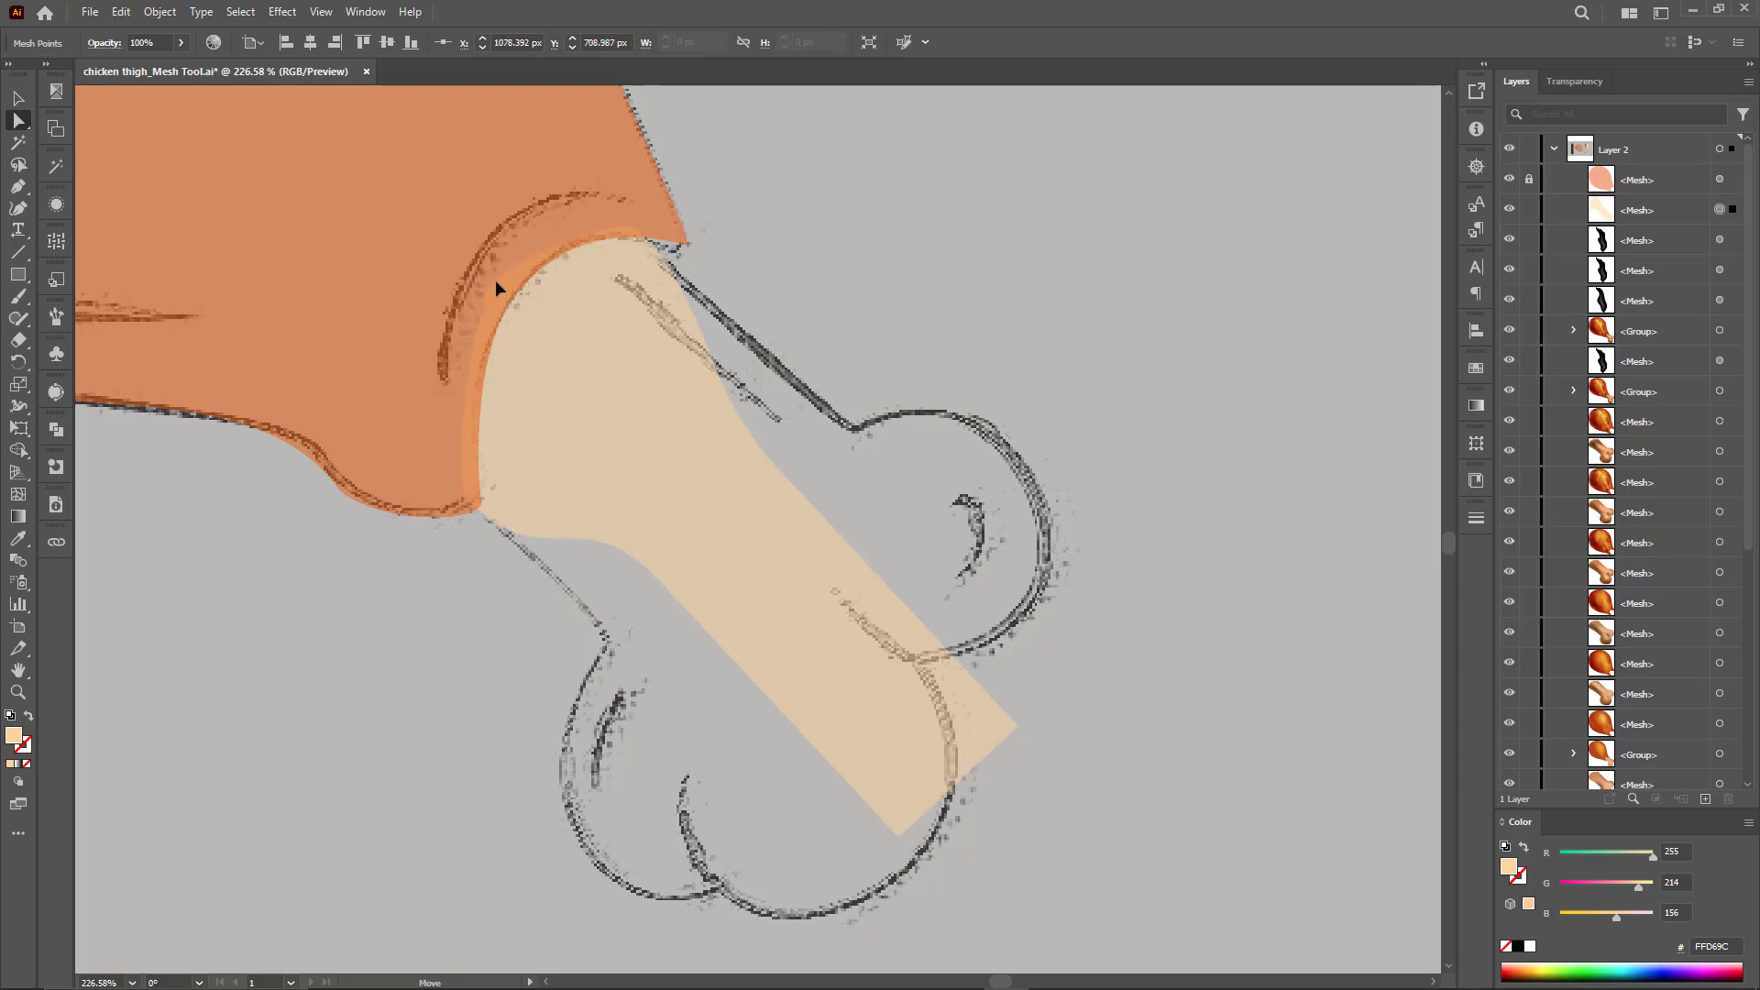
click(495, 289)
drag(679, 275, 701, 389)
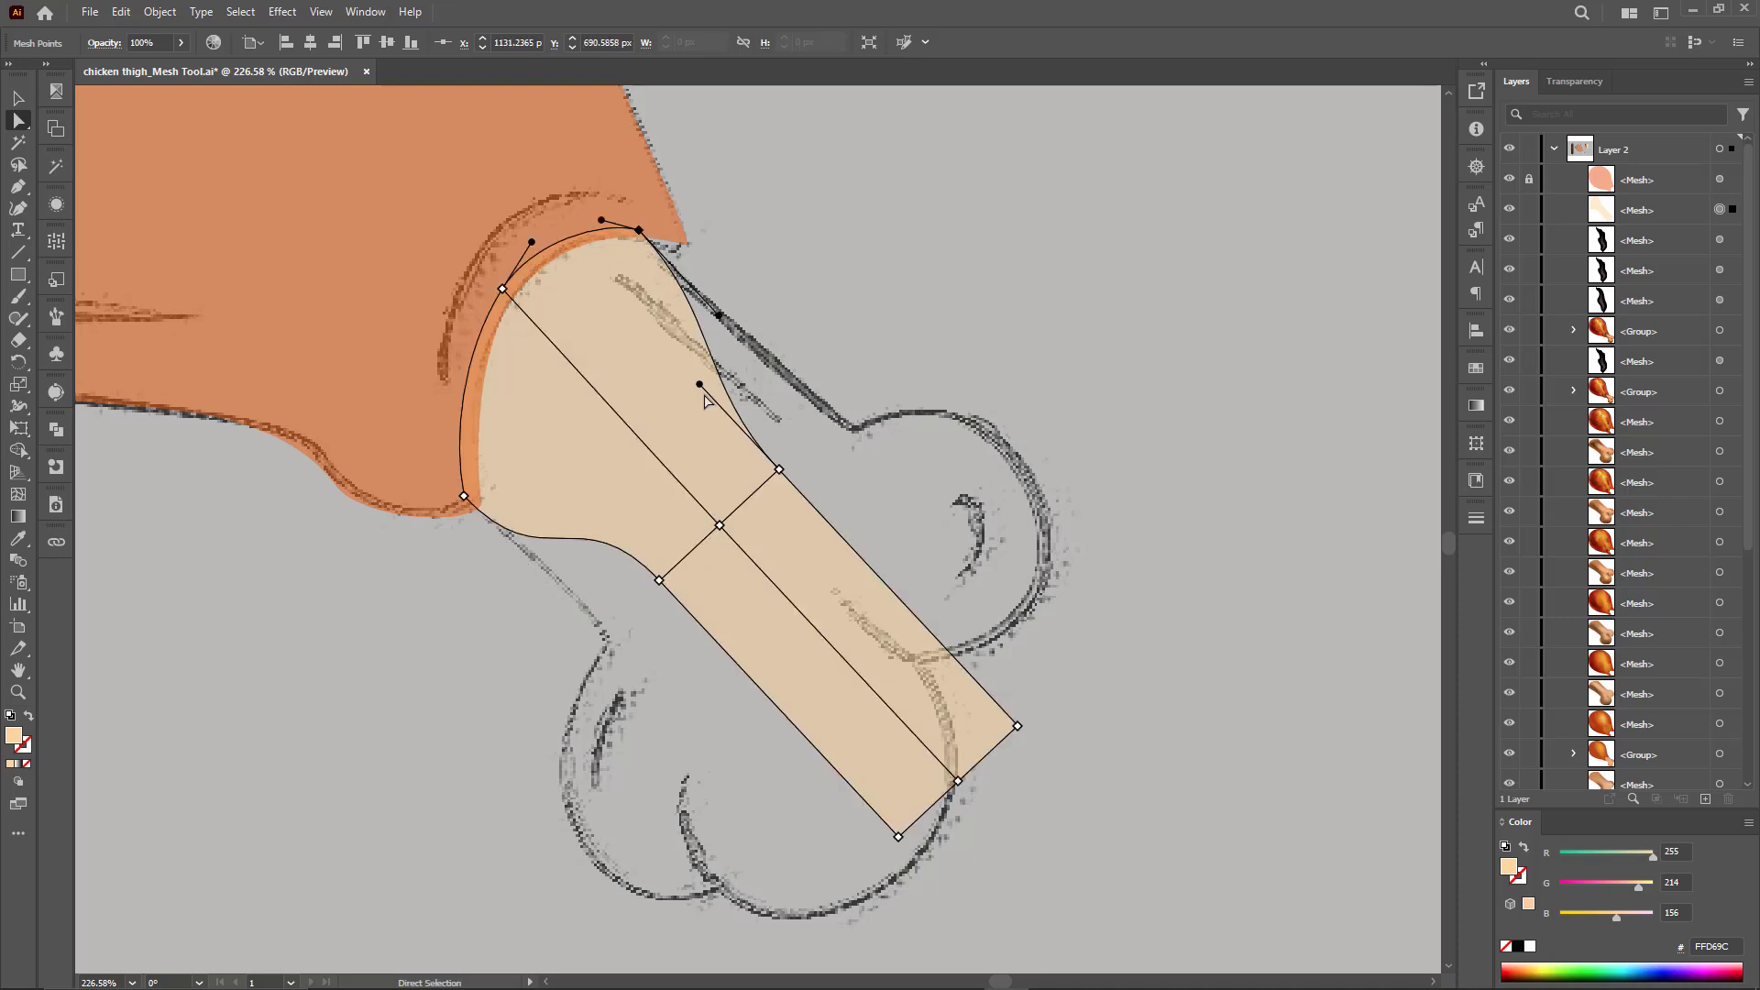
Step: Move the bone mesh's middle side points to the start of each knob and straighten the shaft edges
drag(779, 472, 851, 427)
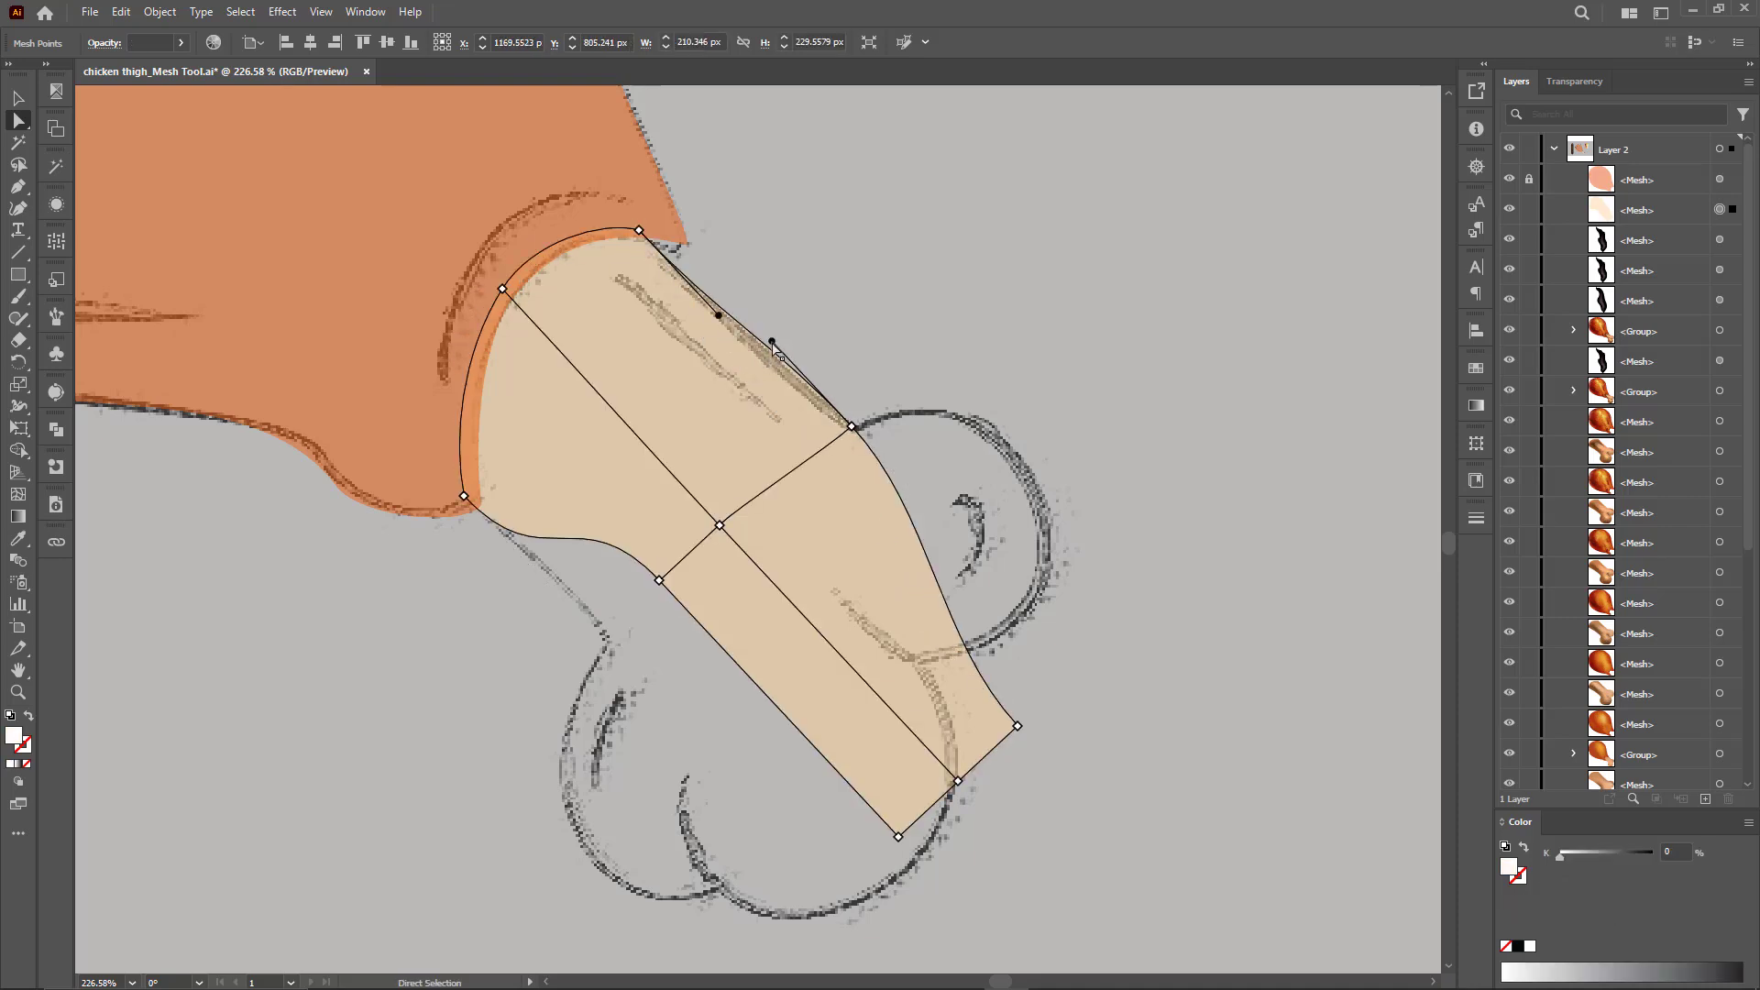
drag(772, 342, 755, 345)
drag(659, 582, 605, 639)
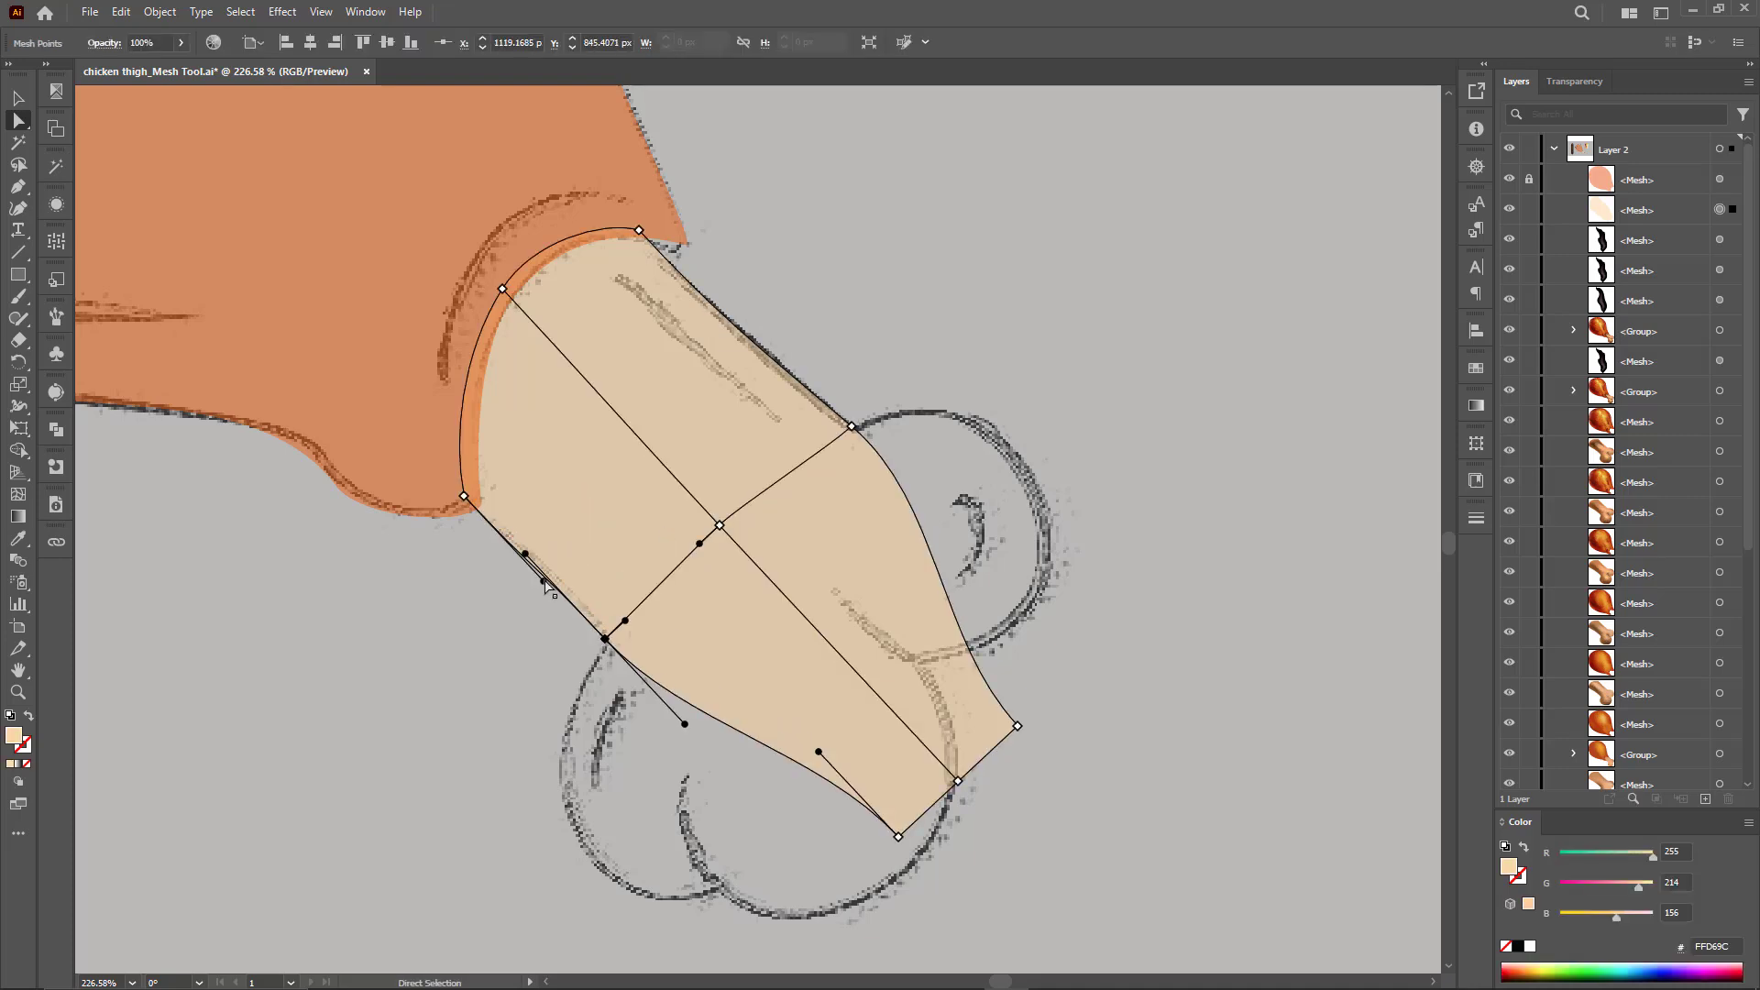
drag(532, 564, 534, 559)
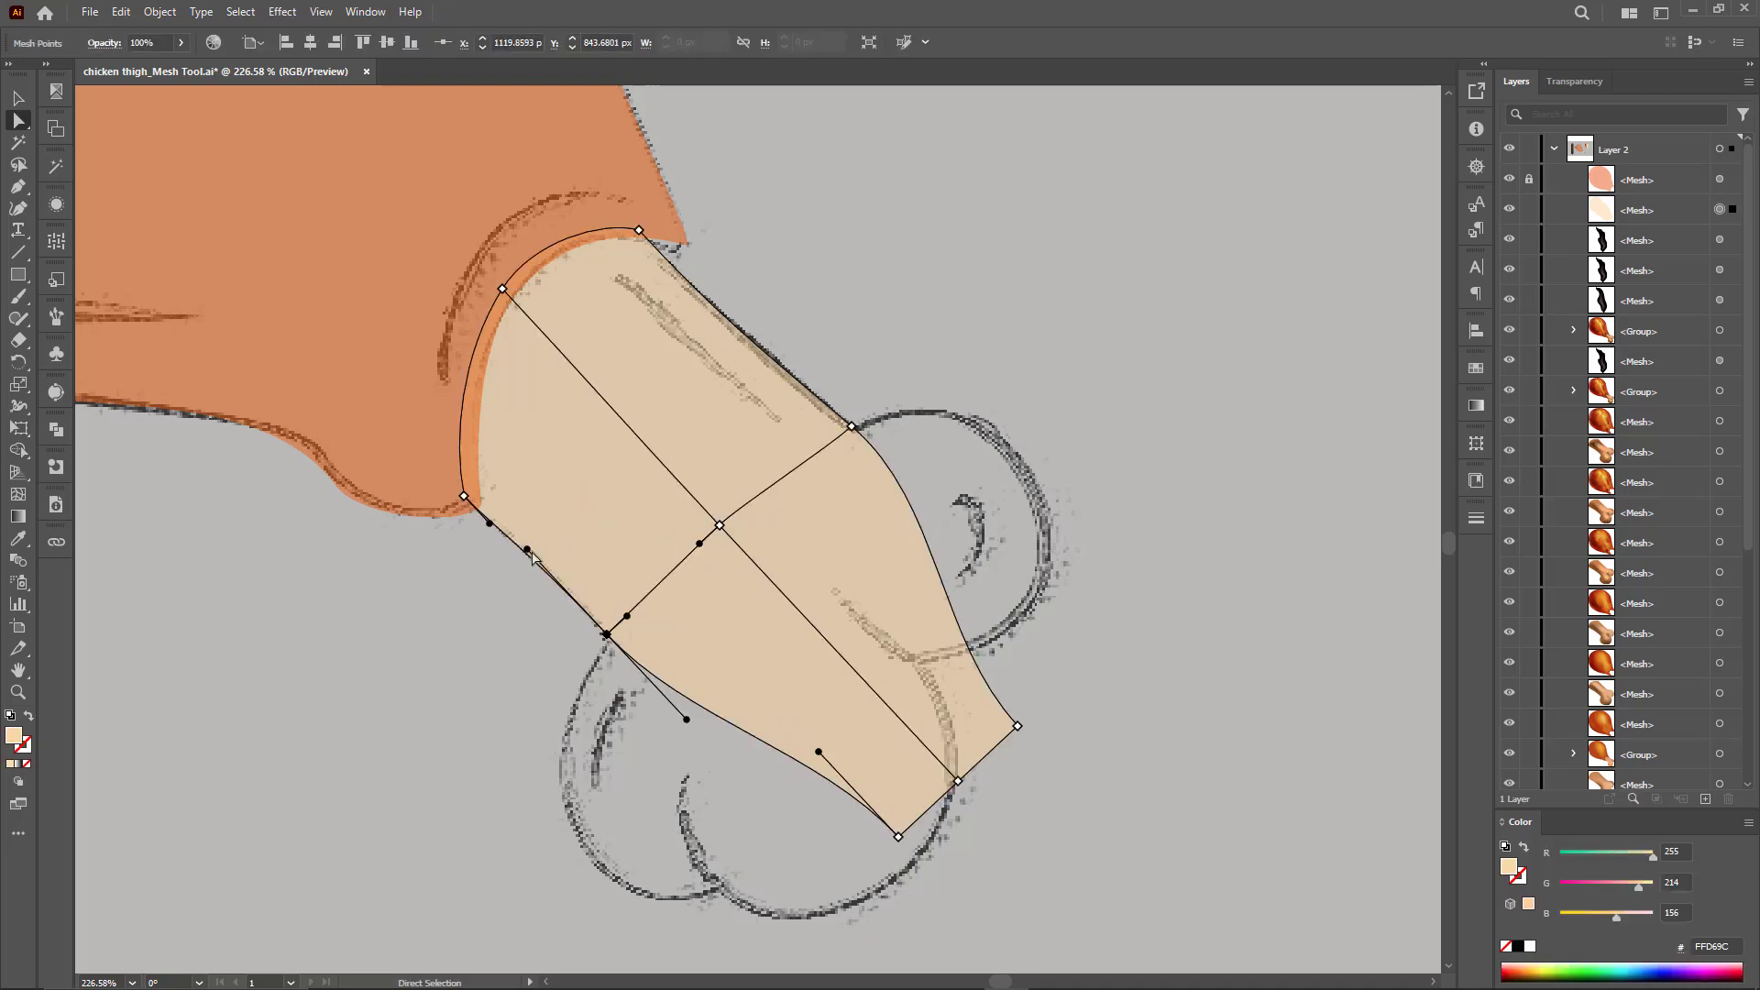
Step: Place the bone's end midpoint in the notch between the knobs and shape the right knob's outline
drag(957, 782, 926, 665)
click(1018, 727)
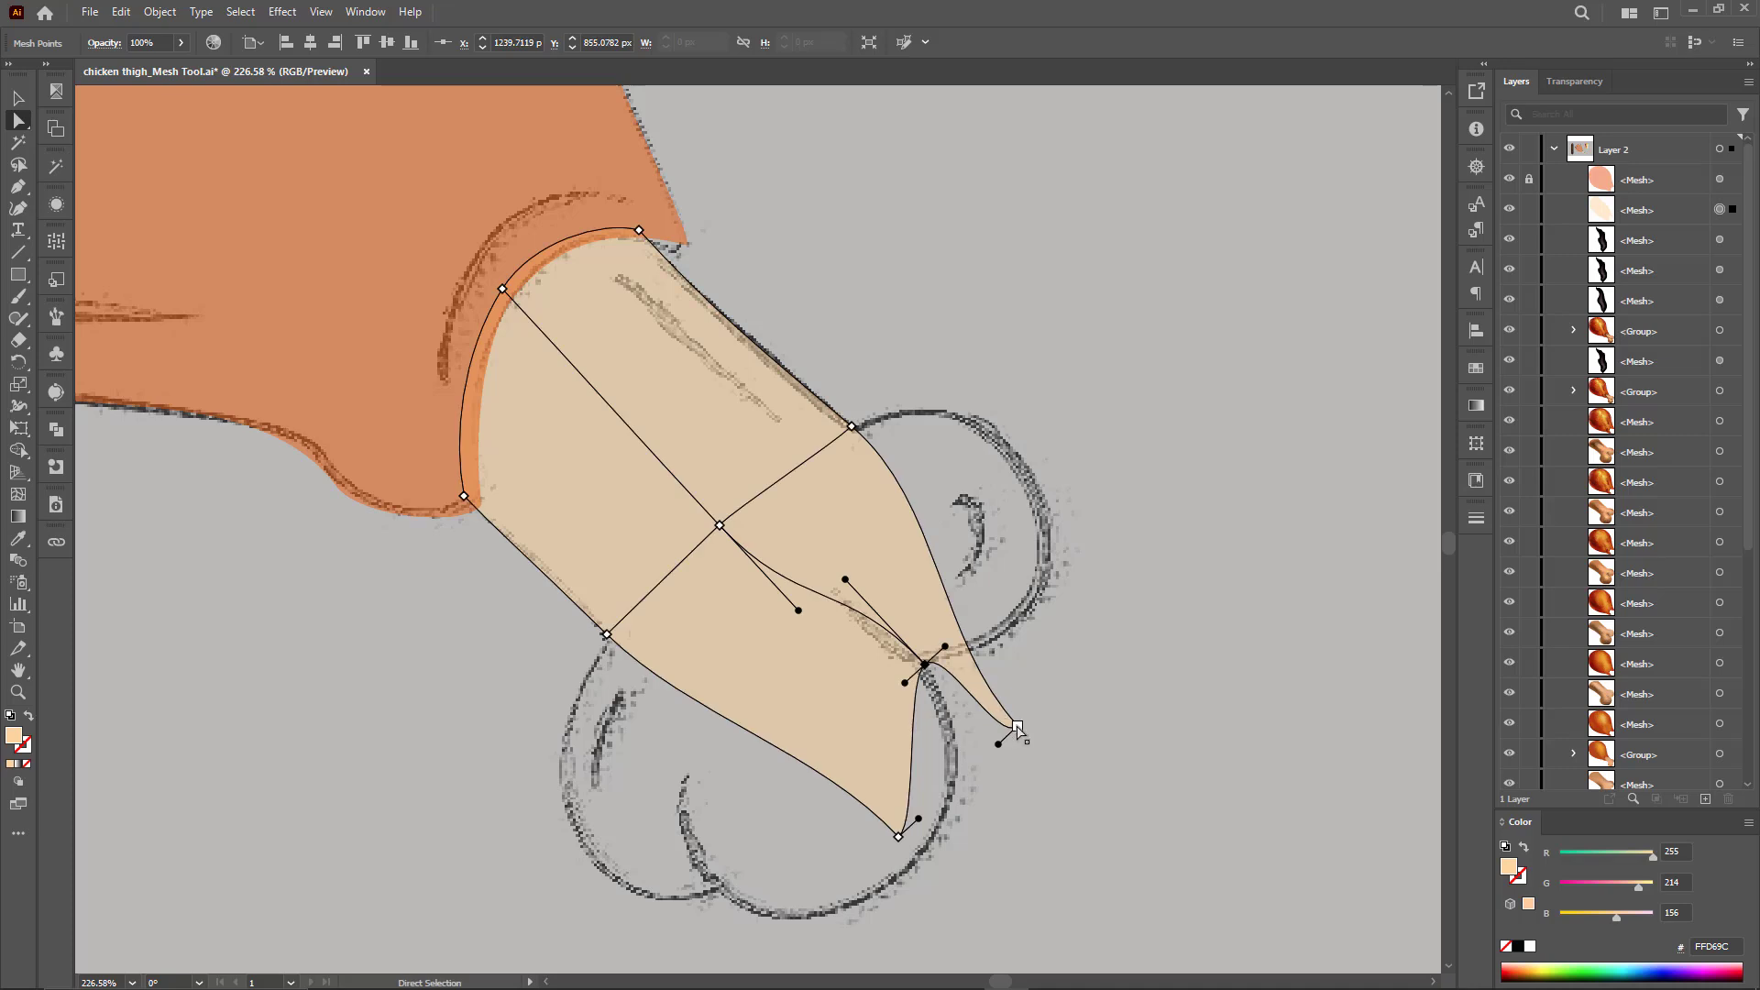
drag(1017, 727, 862, 445)
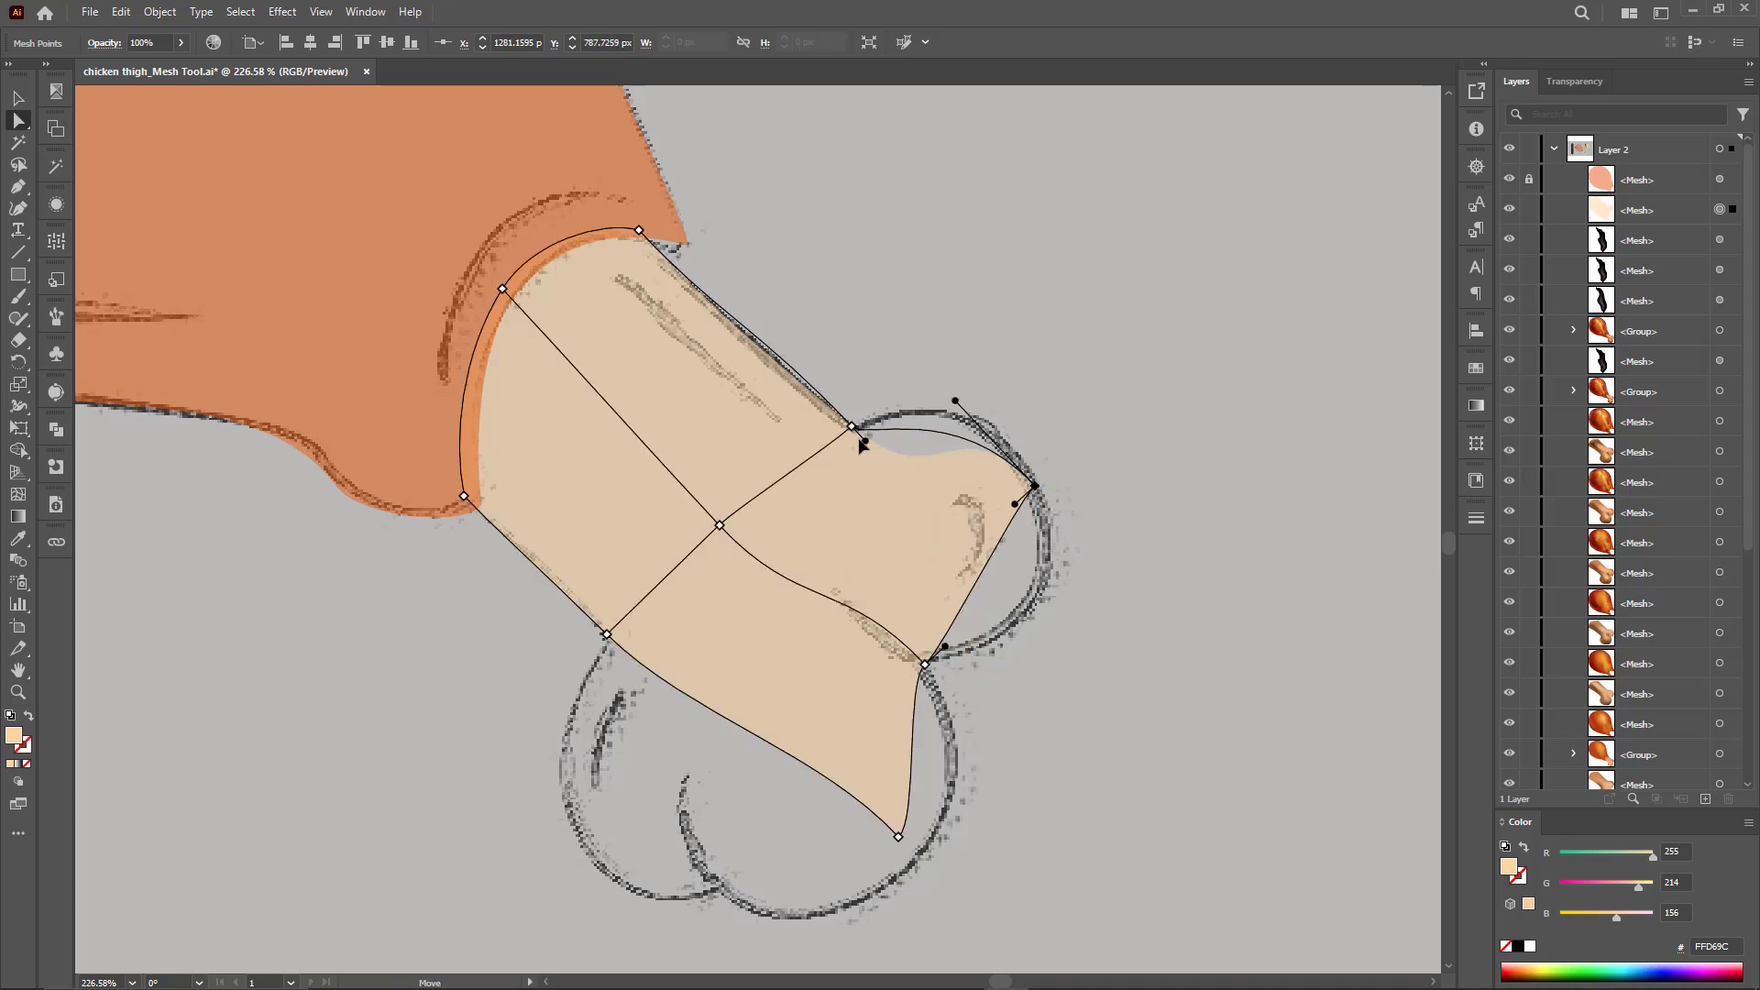
drag(956, 401, 961, 360)
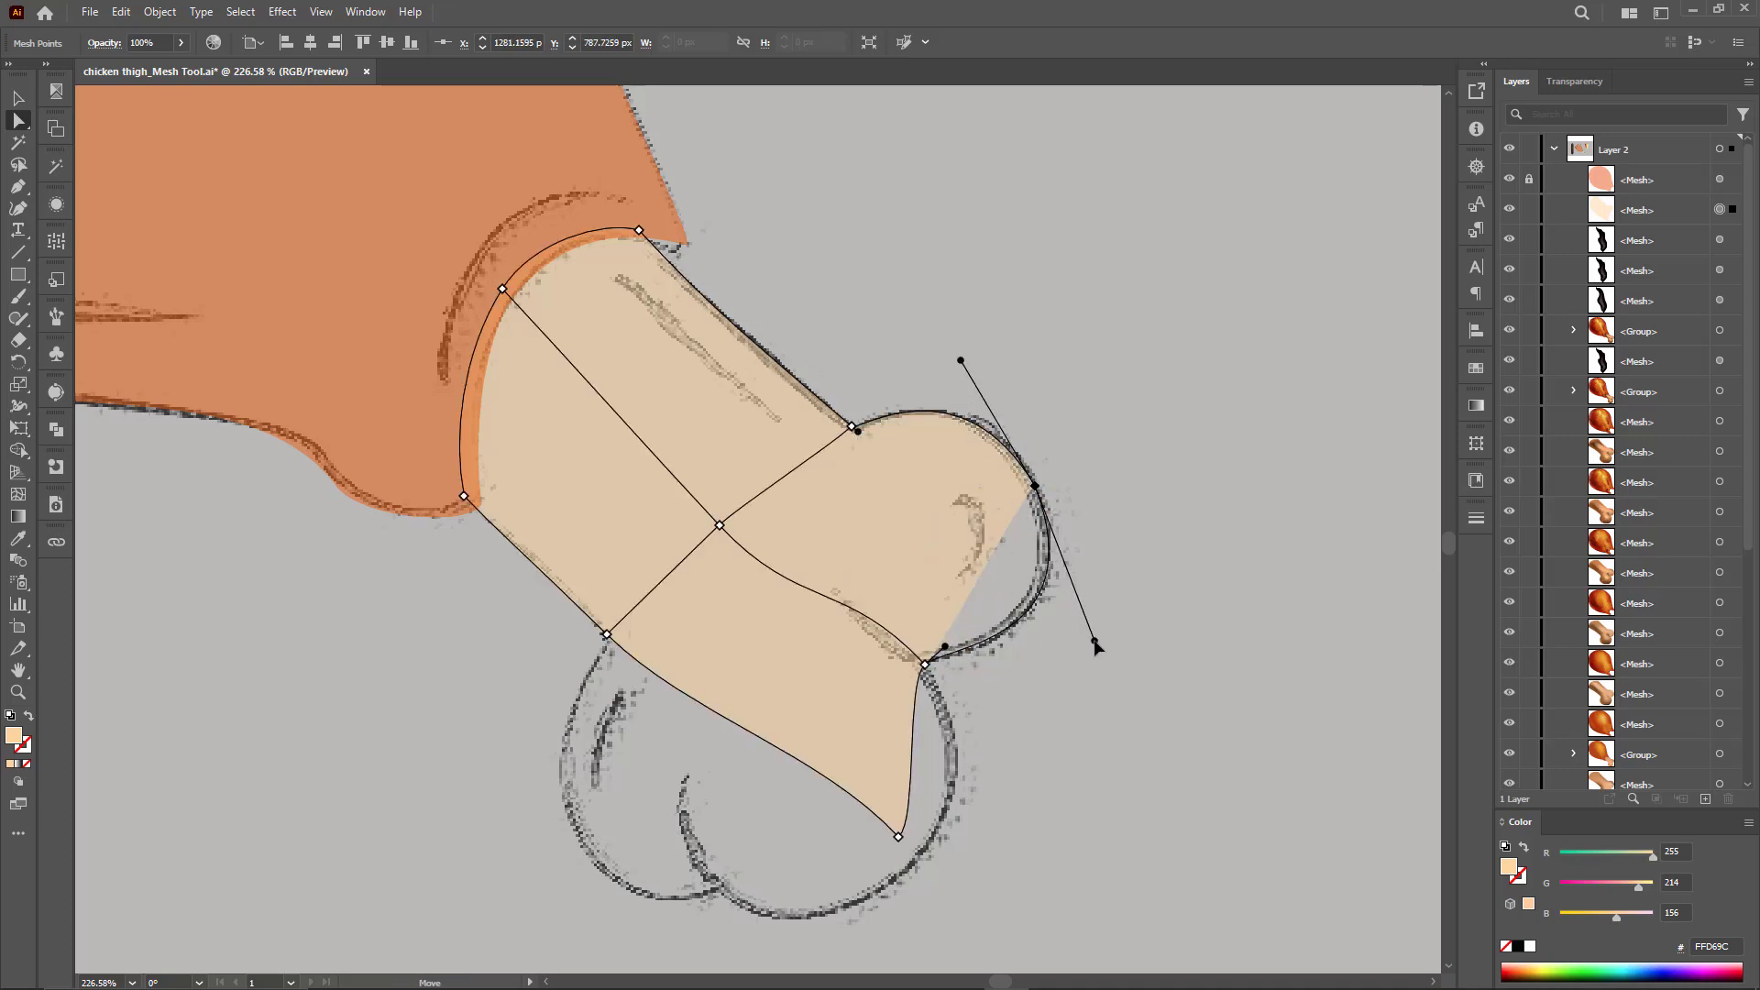
drag(1097, 647, 1096, 640)
Step: Move the bone mesh's lower corner point to the crease in the lower knob, curve the adjoining outline, and shift the central point up the shaft
drag(898, 836, 779, 931)
drag(903, 680, 980, 810)
drag(798, 611, 786, 586)
drag(719, 525, 731, 517)
drag(797, 579, 813, 615)
click(925, 665)
drag(731, 517, 742, 501)
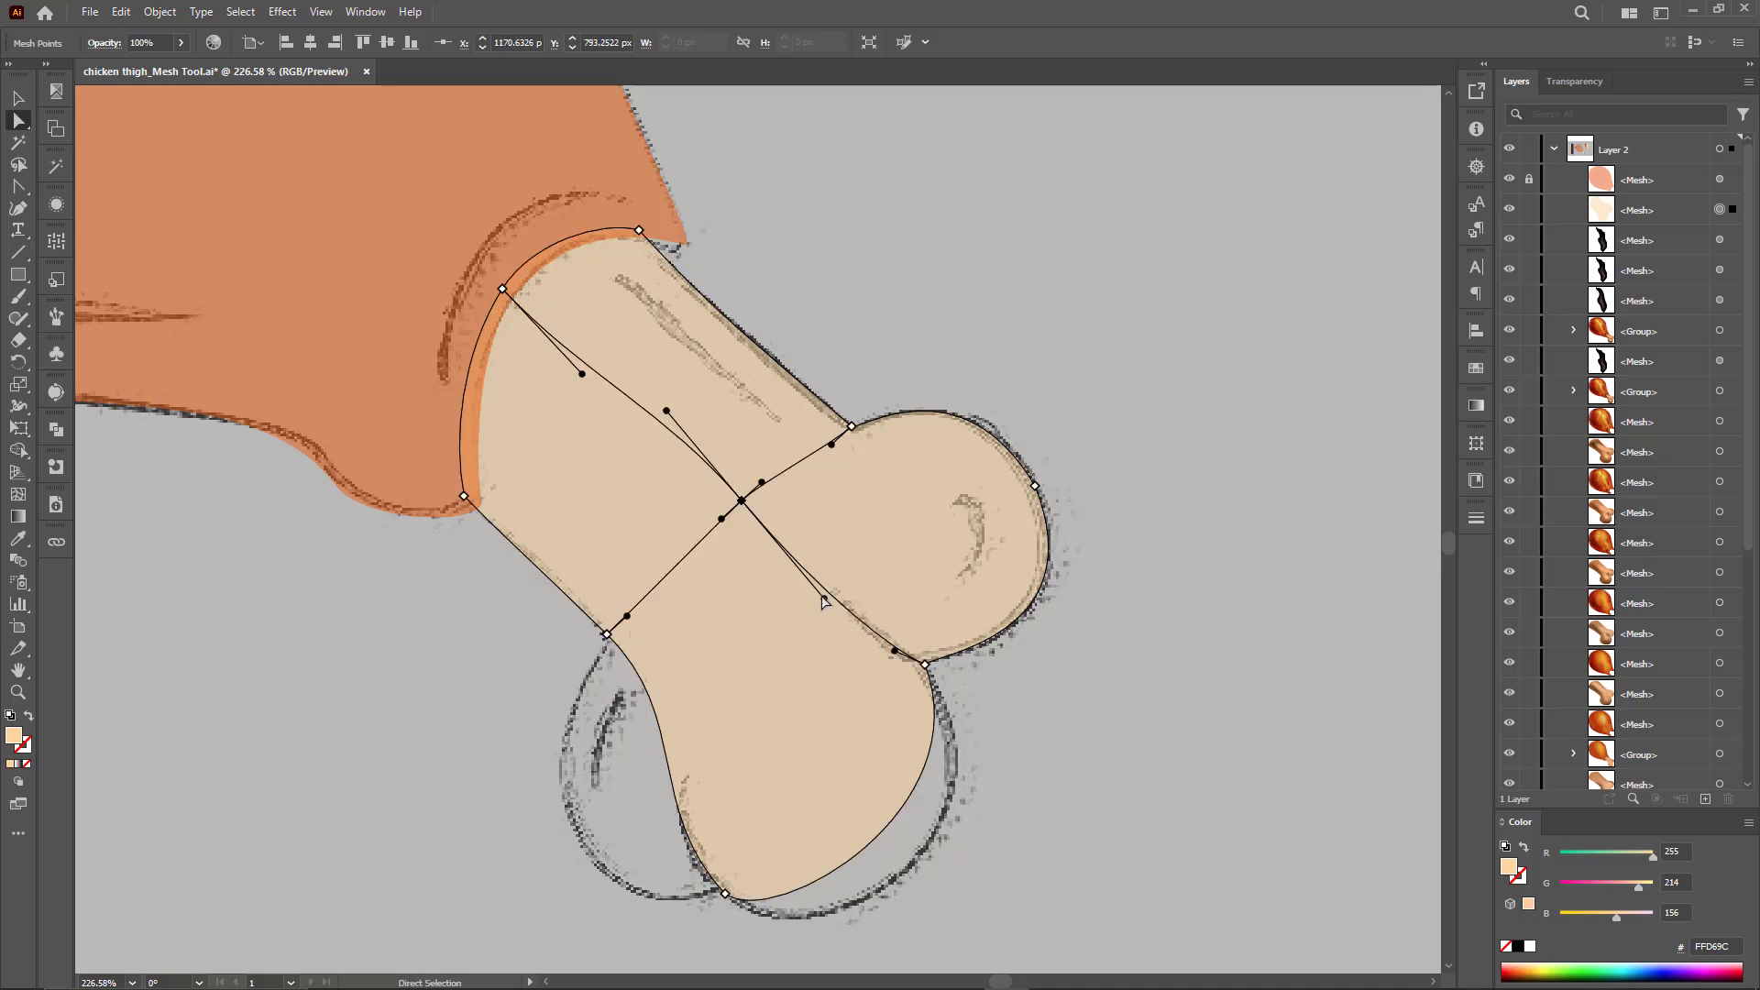
Step: Smooth the bone's central lengthwise mesh line and reposition its upper end on the curved edge under the thigh
drag(824, 598, 820, 607)
drag(582, 374, 579, 348)
drag(503, 289, 511, 272)
drag(673, 411, 666, 415)
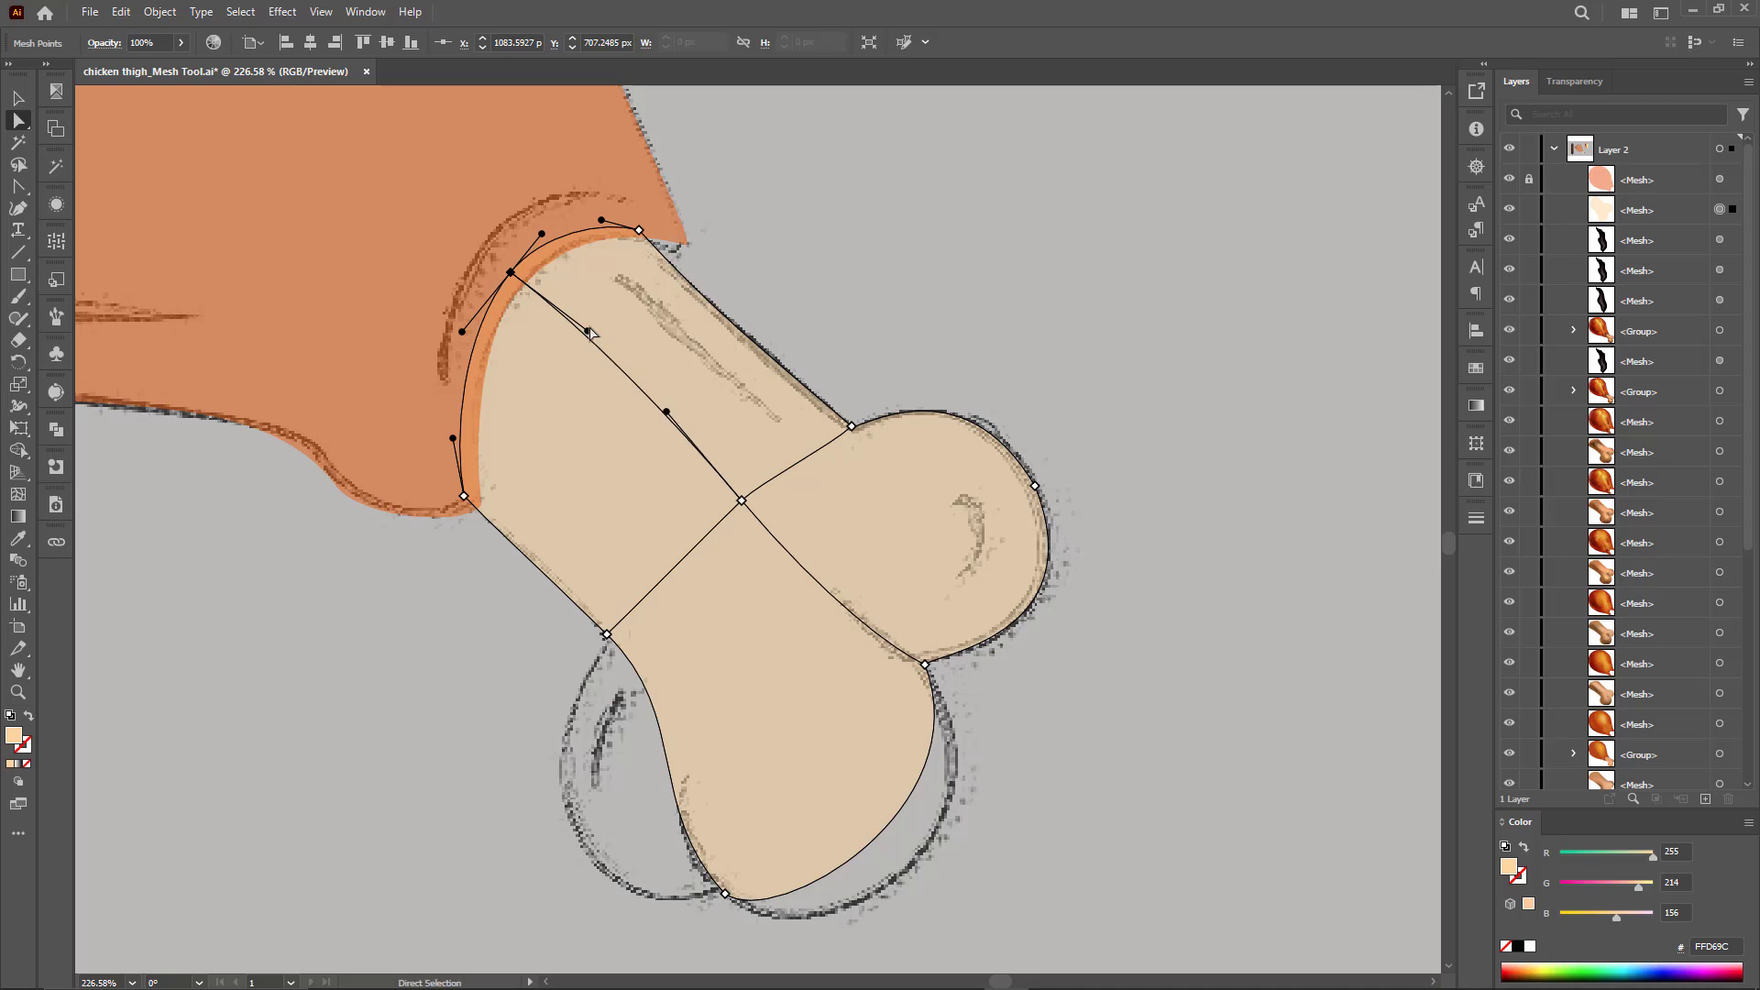
Step: Add a lengthwise mesh line through the lower knob and fit its end point and outline curves to the sketched knob edge
click(861, 851)
key(a)
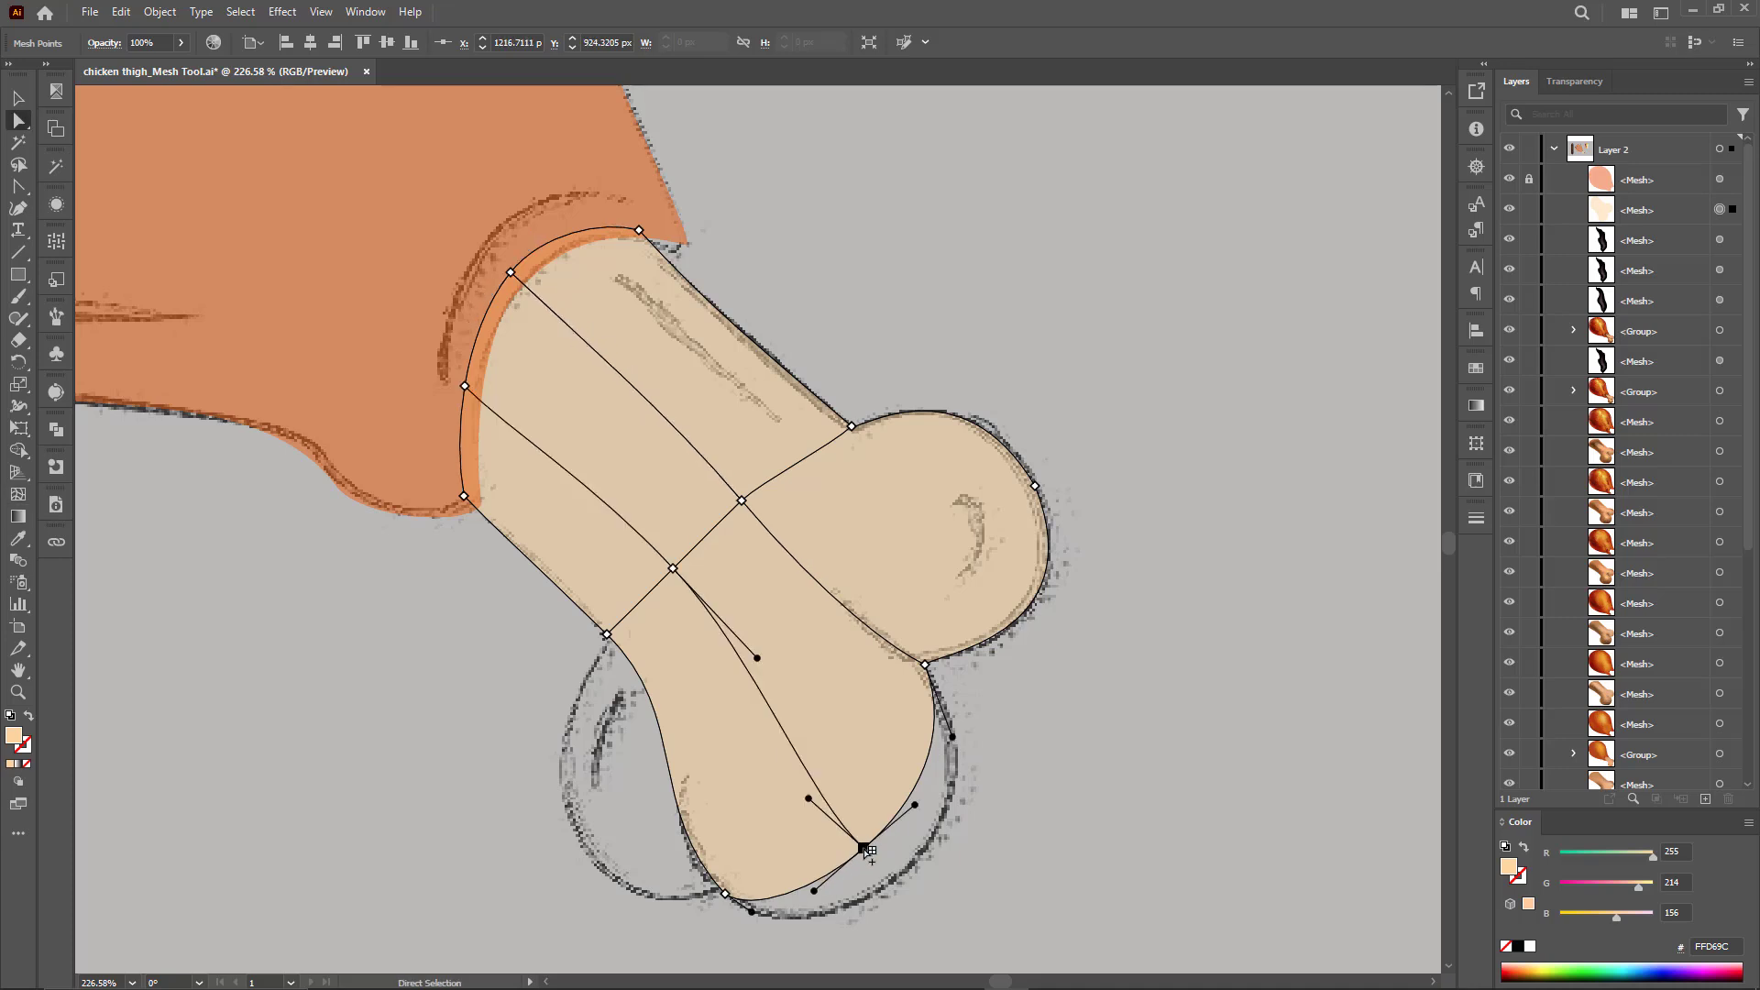
drag(862, 849, 901, 878)
drag(951, 830, 984, 792)
drag(854, 924, 825, 943)
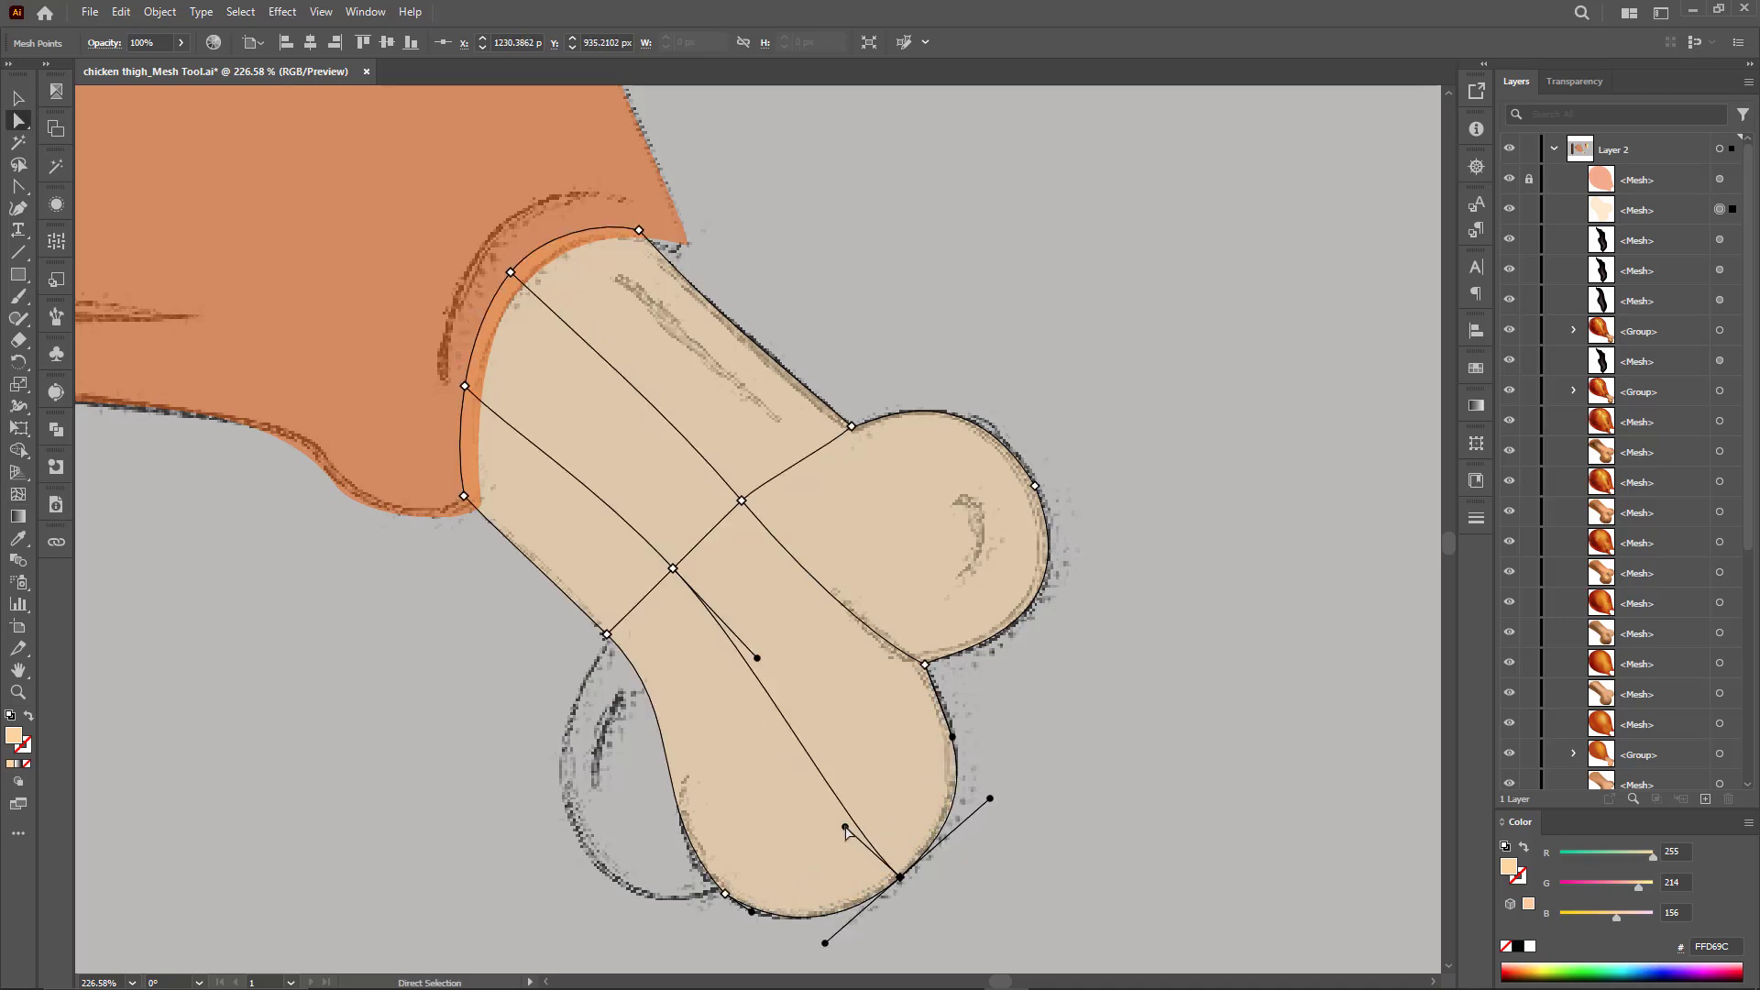
drag(845, 826, 847, 823)
click(757, 658)
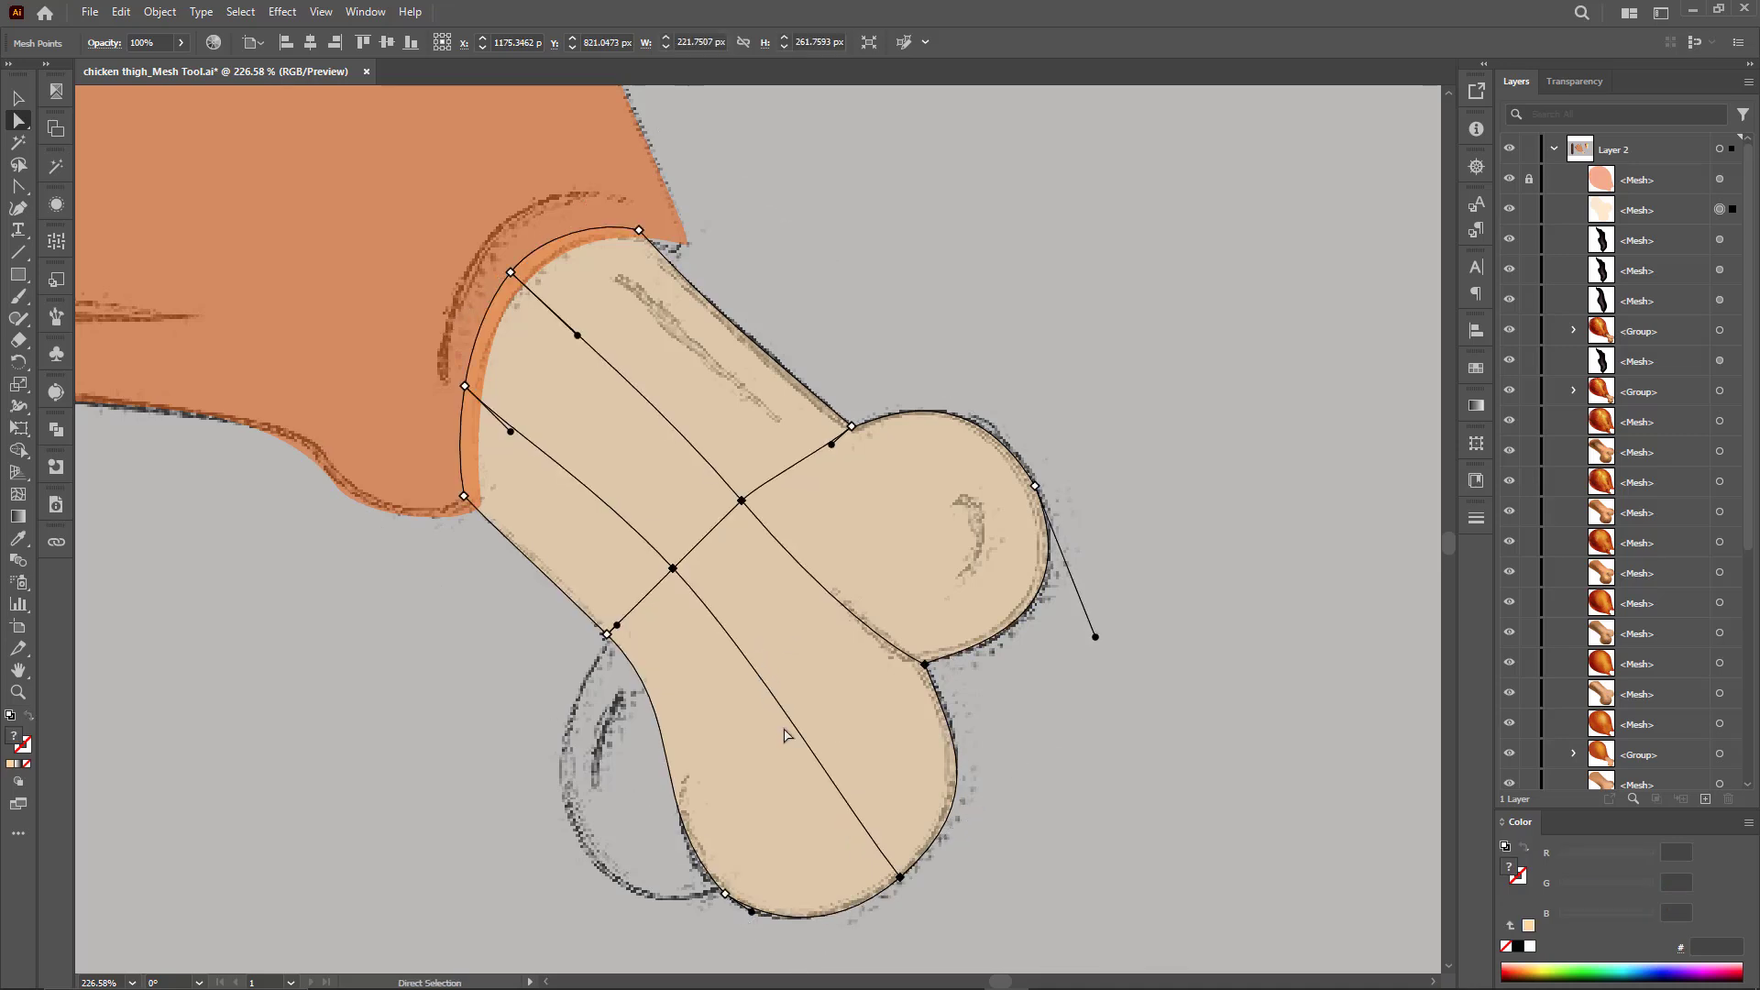
Step: Bulge the left side of the lower knob's outline out to the sketch and seat the corner point in its crease
click(786, 735)
click(725, 894)
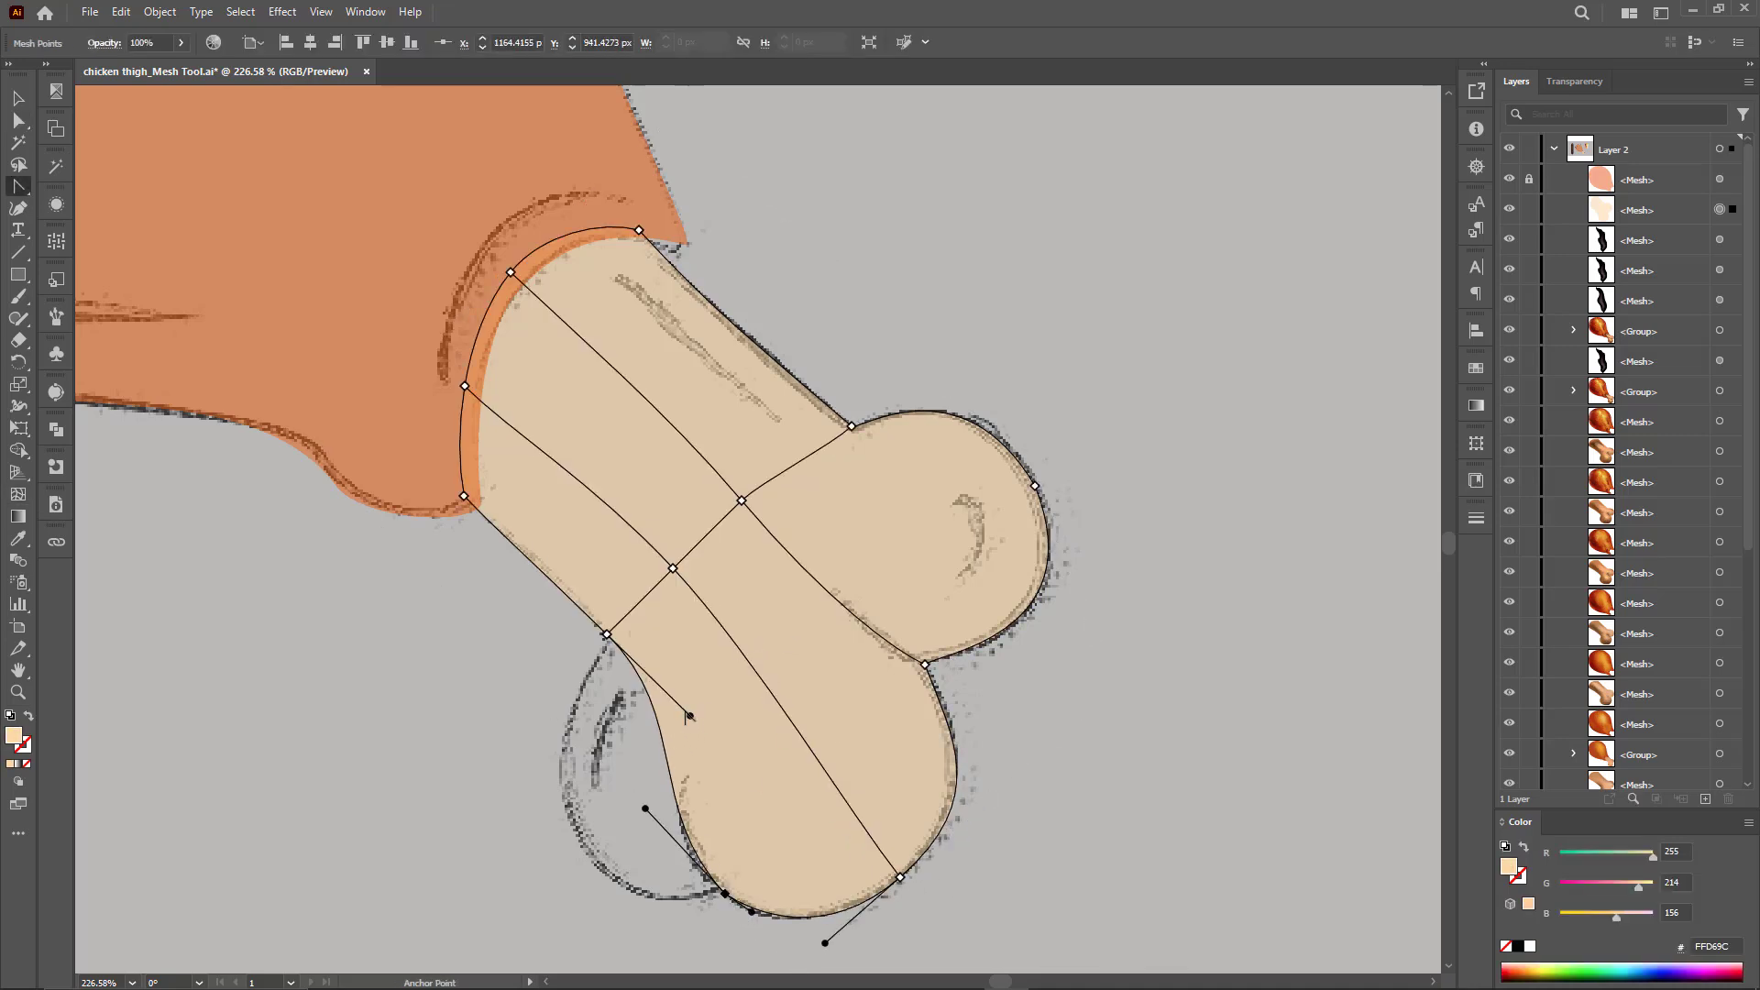
drag(559, 731, 528, 766)
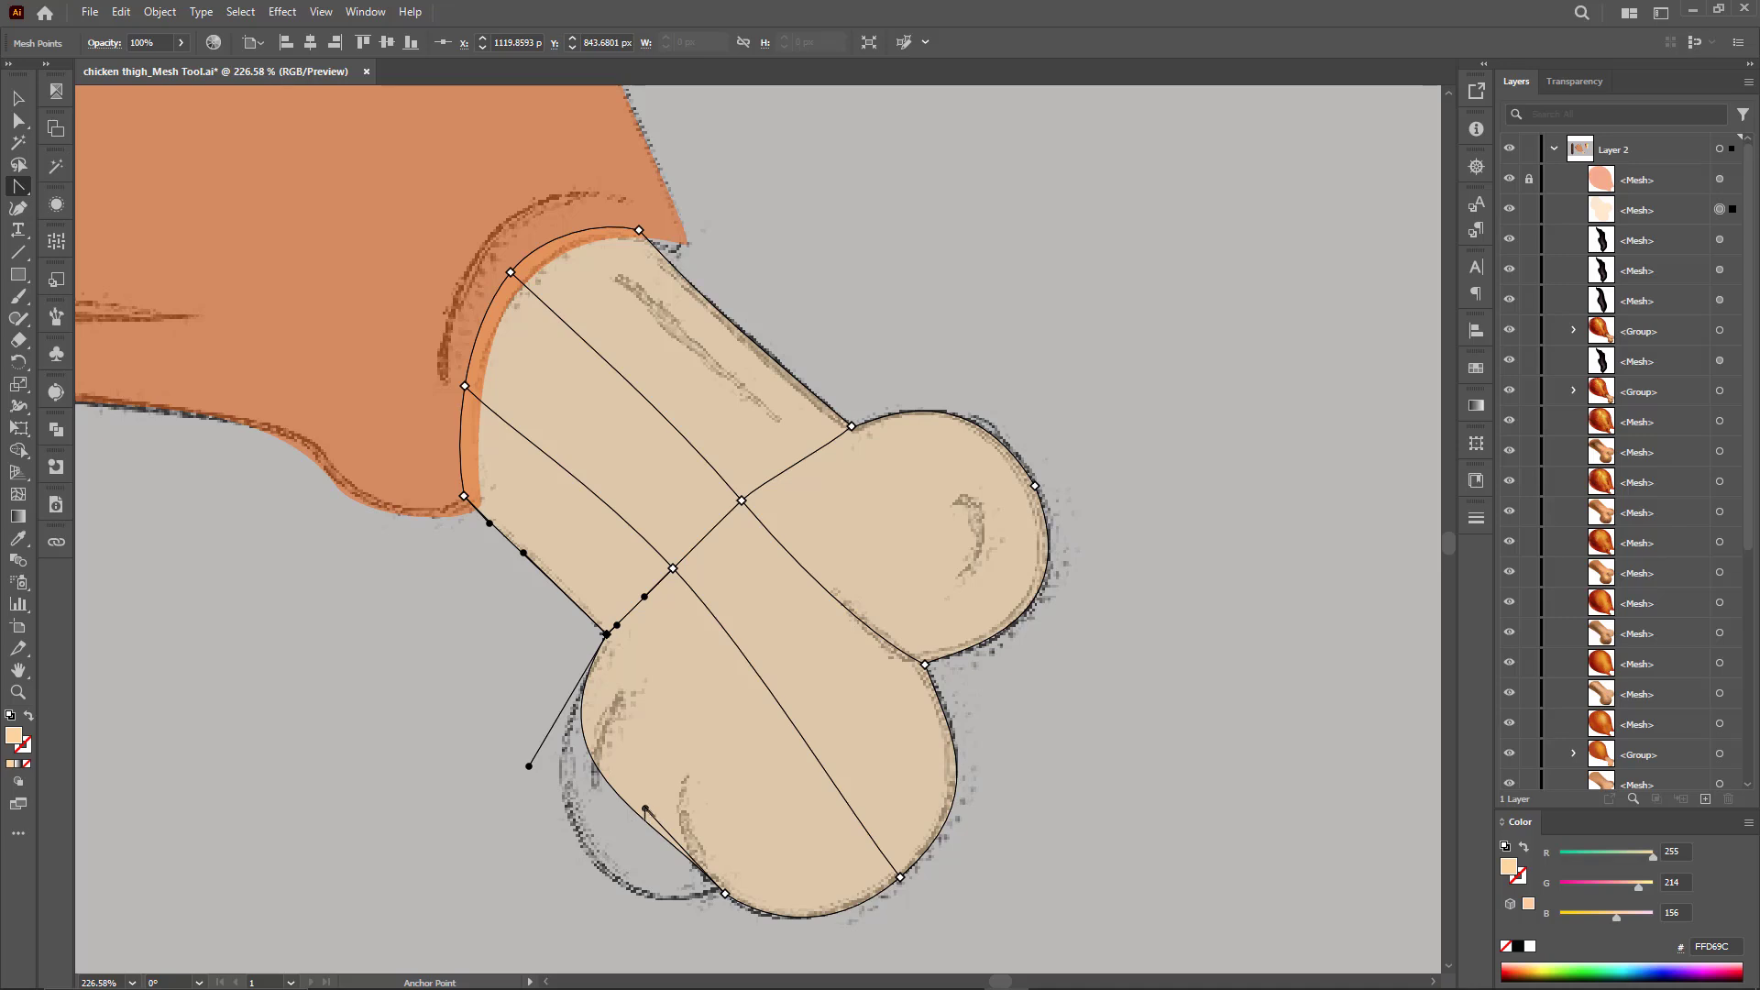
drag(646, 808, 569, 939)
key(a)
drag(529, 766, 503, 765)
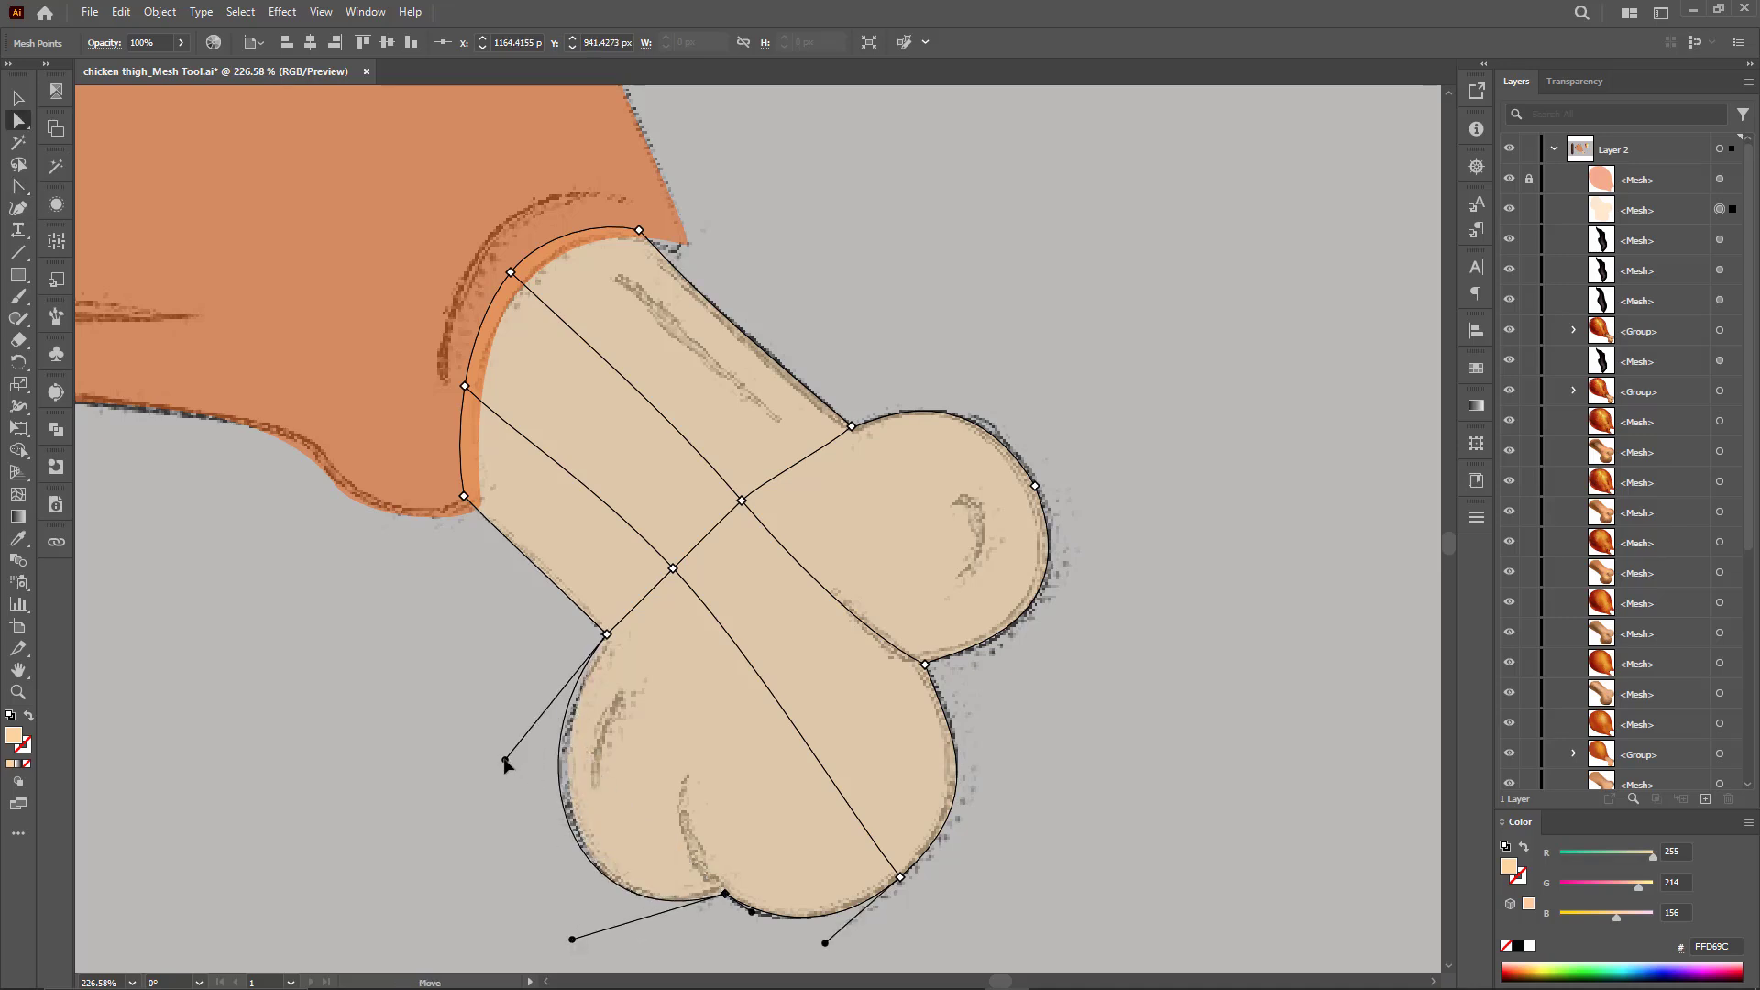
drag(726, 894, 721, 891)
Step: Add another lengthwise mesh line near the lower shaft edge and a crosswise row close to the ends of the knobs
key(u)
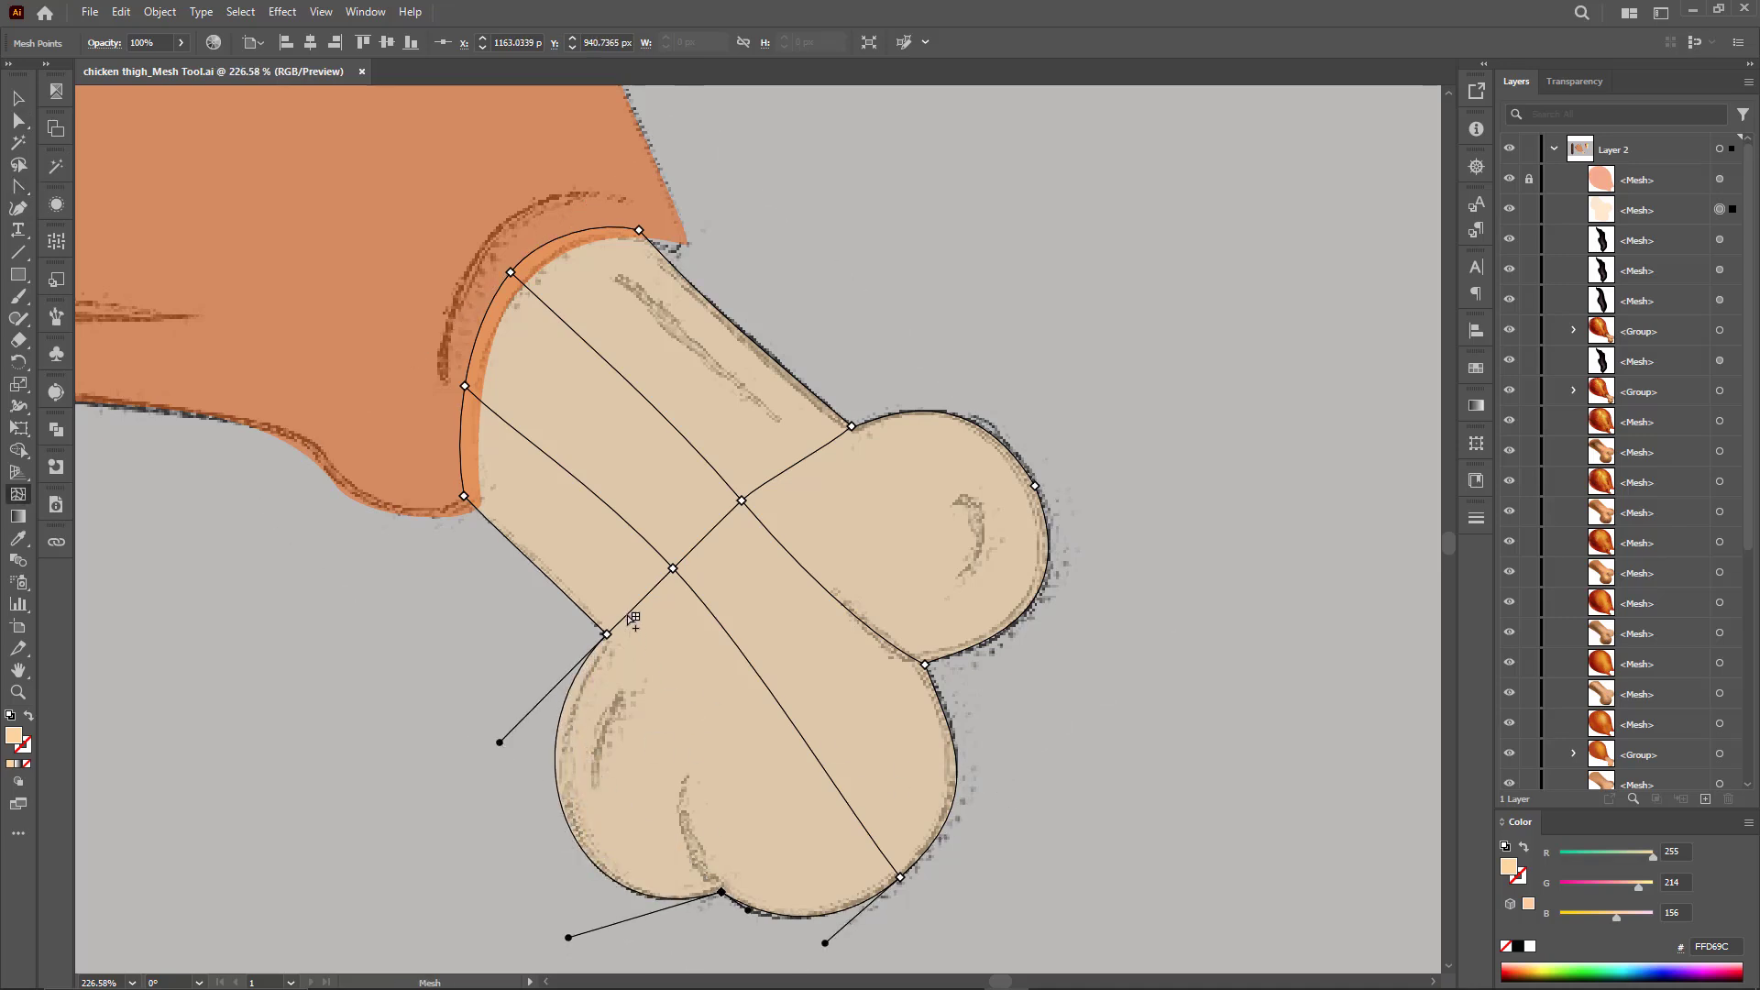
click(630, 612)
click(717, 891)
scroll(702, 899, up, 3)
key(a)
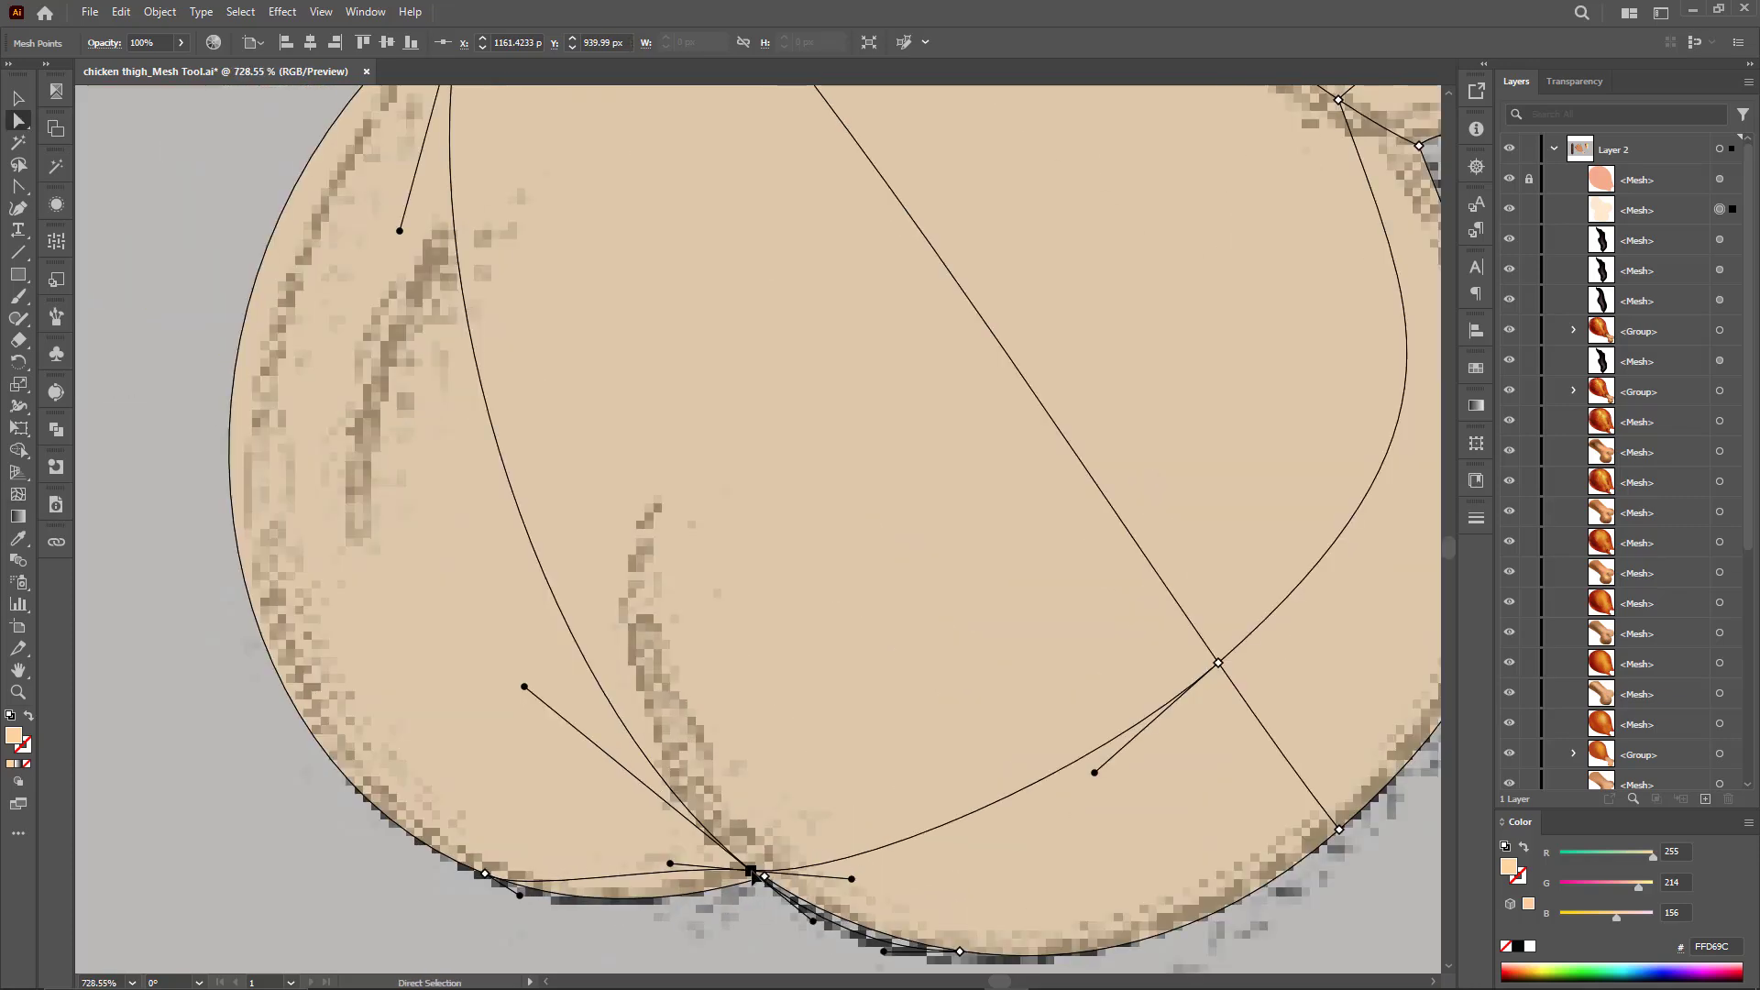
Step: Place the new line's end intersection by the lower knob's crease and bend the surrounding mesh curves to follow the sketch
drag(751, 872, 666, 864)
scroll(715, 922, down, 1)
drag(539, 250, 572, 211)
drag(579, 740, 624, 956)
drag(632, 300, 676, 263)
drag(565, 362, 578, 341)
drag(674, 469, 634, 725)
Step: Space the lengthwise lines' upper end points along the bone's curved top edge and smooth the newest line's curve along the shaft
click(287, 334)
drag(287, 333, 289, 278)
drag(306, 173, 326, 322)
drag(314, 385, 325, 307)
drag(313, 434, 274, 395)
click(269, 388)
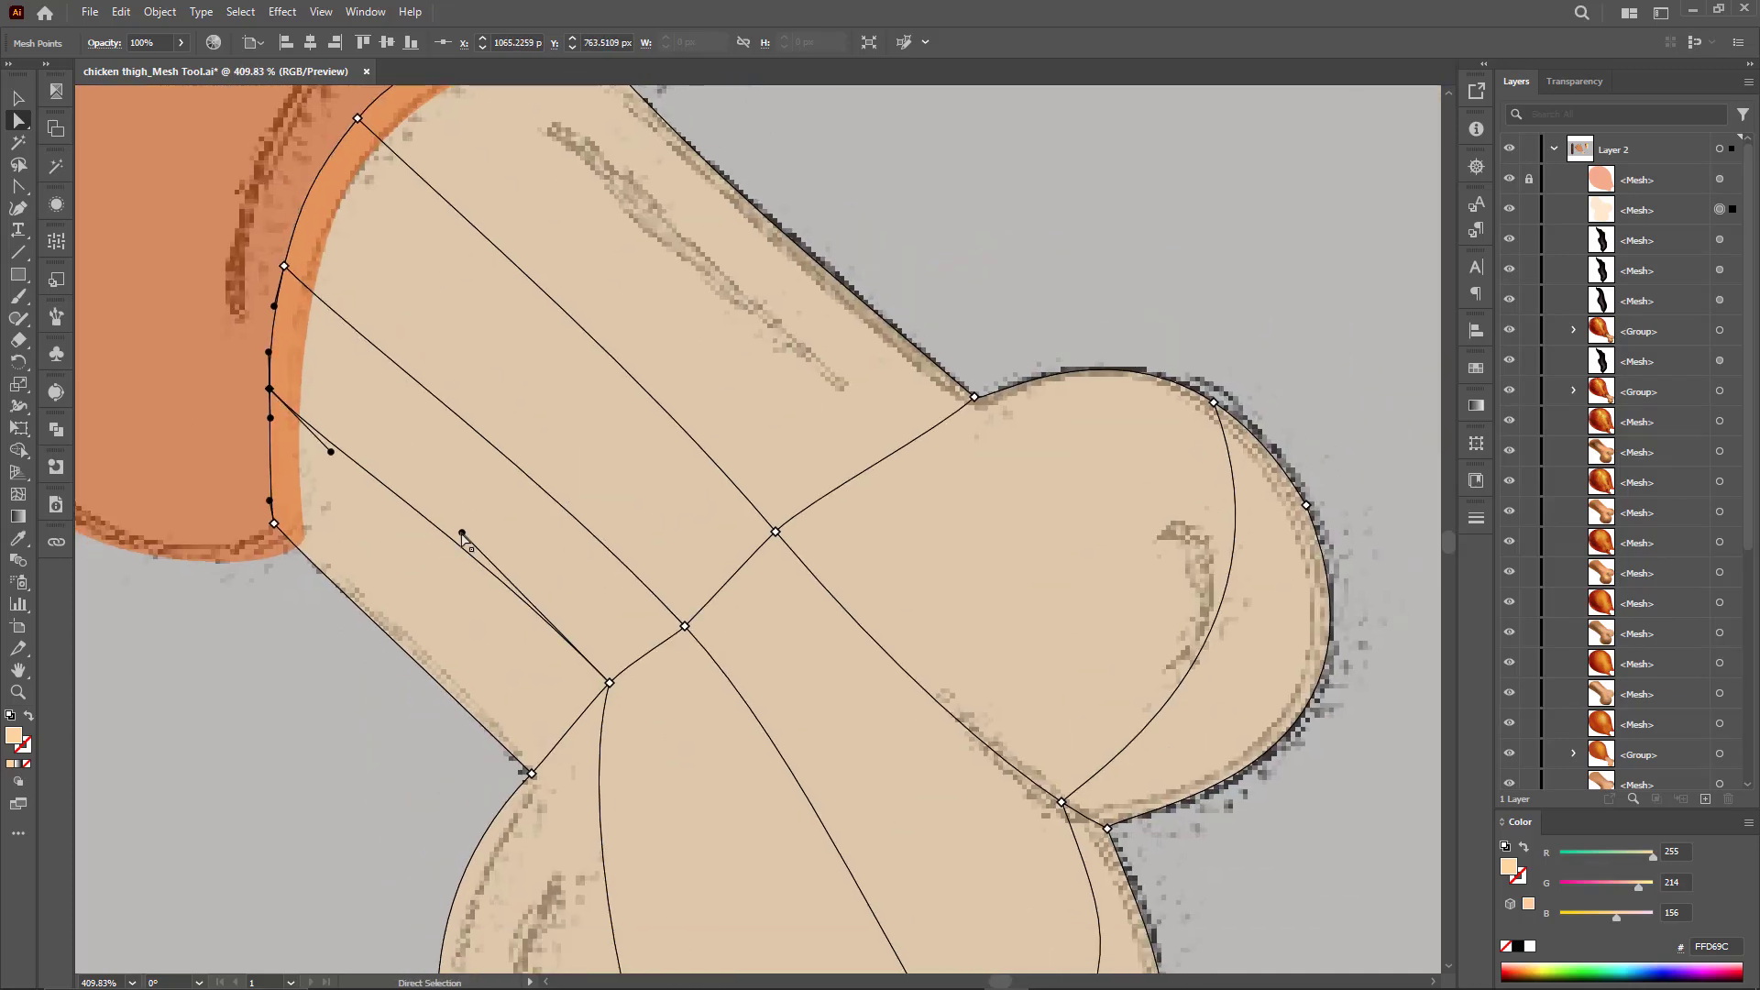
drag(462, 533, 487, 570)
Step: Shift the inner mesh points where the shaft meets the knobs so that the crosswise row forms an even curve
drag(684, 627, 677, 608)
drag(775, 532, 791, 512)
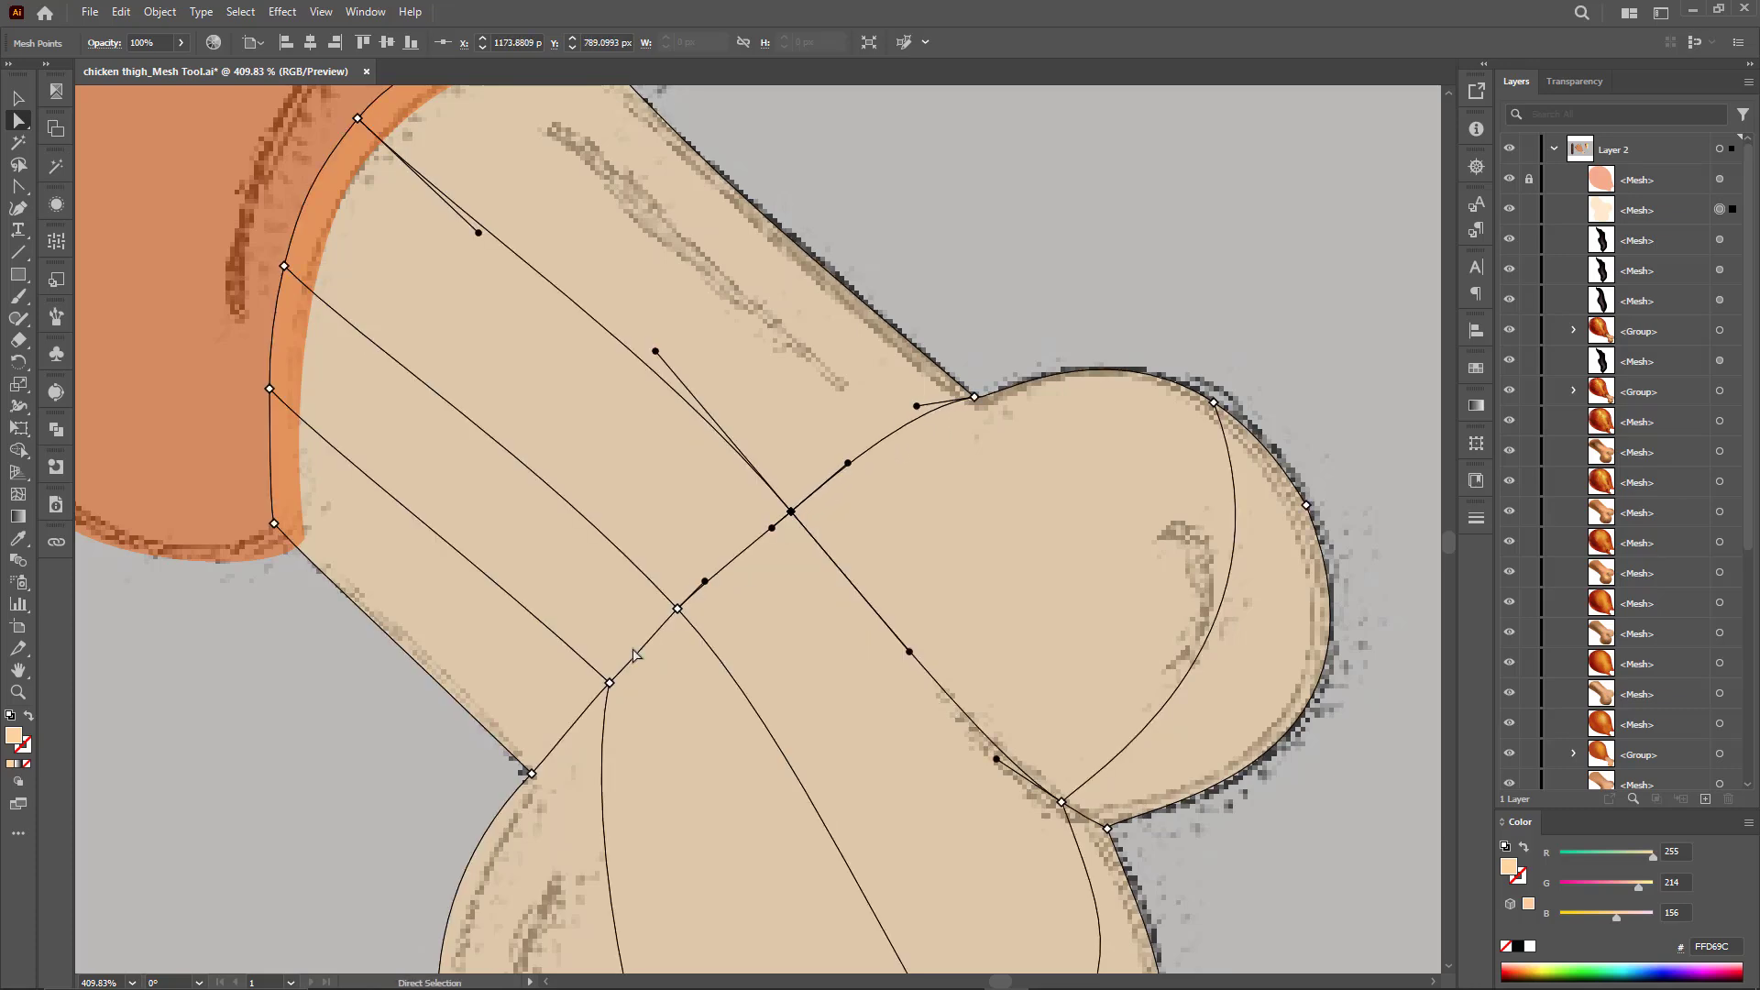
click(609, 683)
scroll(599, 504, down, 3)
drag(744, 743, 805, 677)
Step: Add a crosswise mesh row through the middle of both knobs and bow its segments to follow their rounded forms
scroll(755, 700, down, 3)
key(u)
click(784, 617)
click(858, 594)
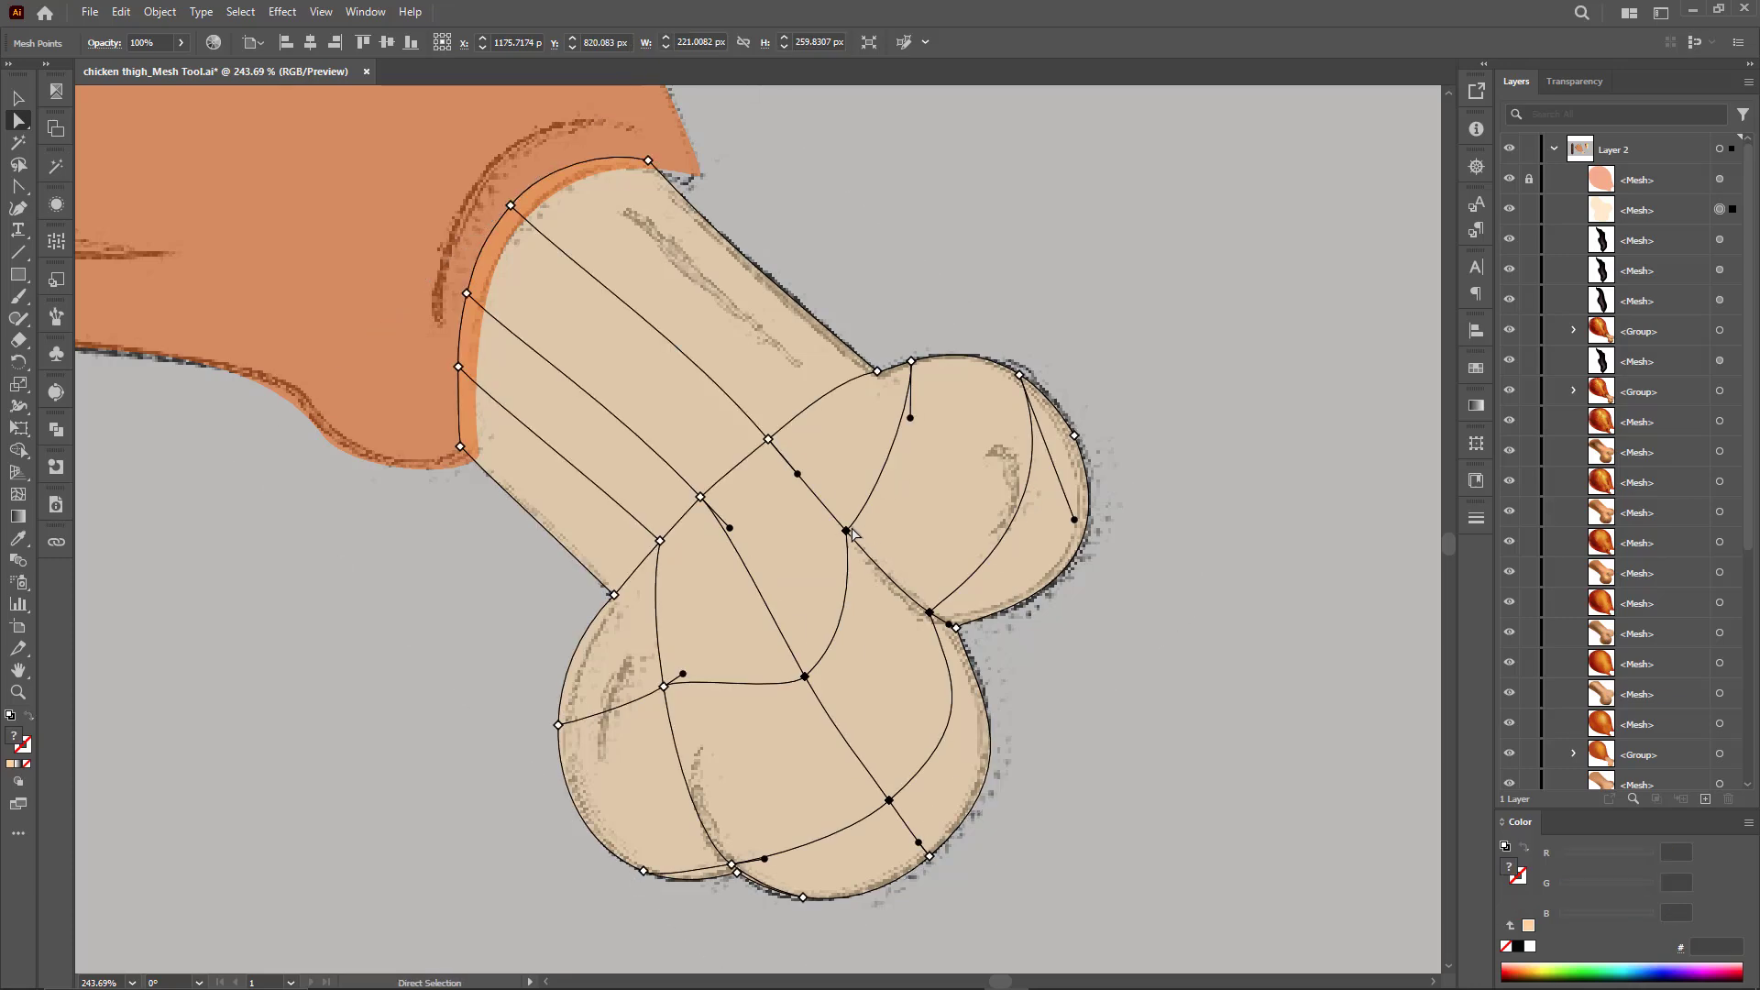
click(846, 531)
key(ctrl+z)
key(ctrl+z)
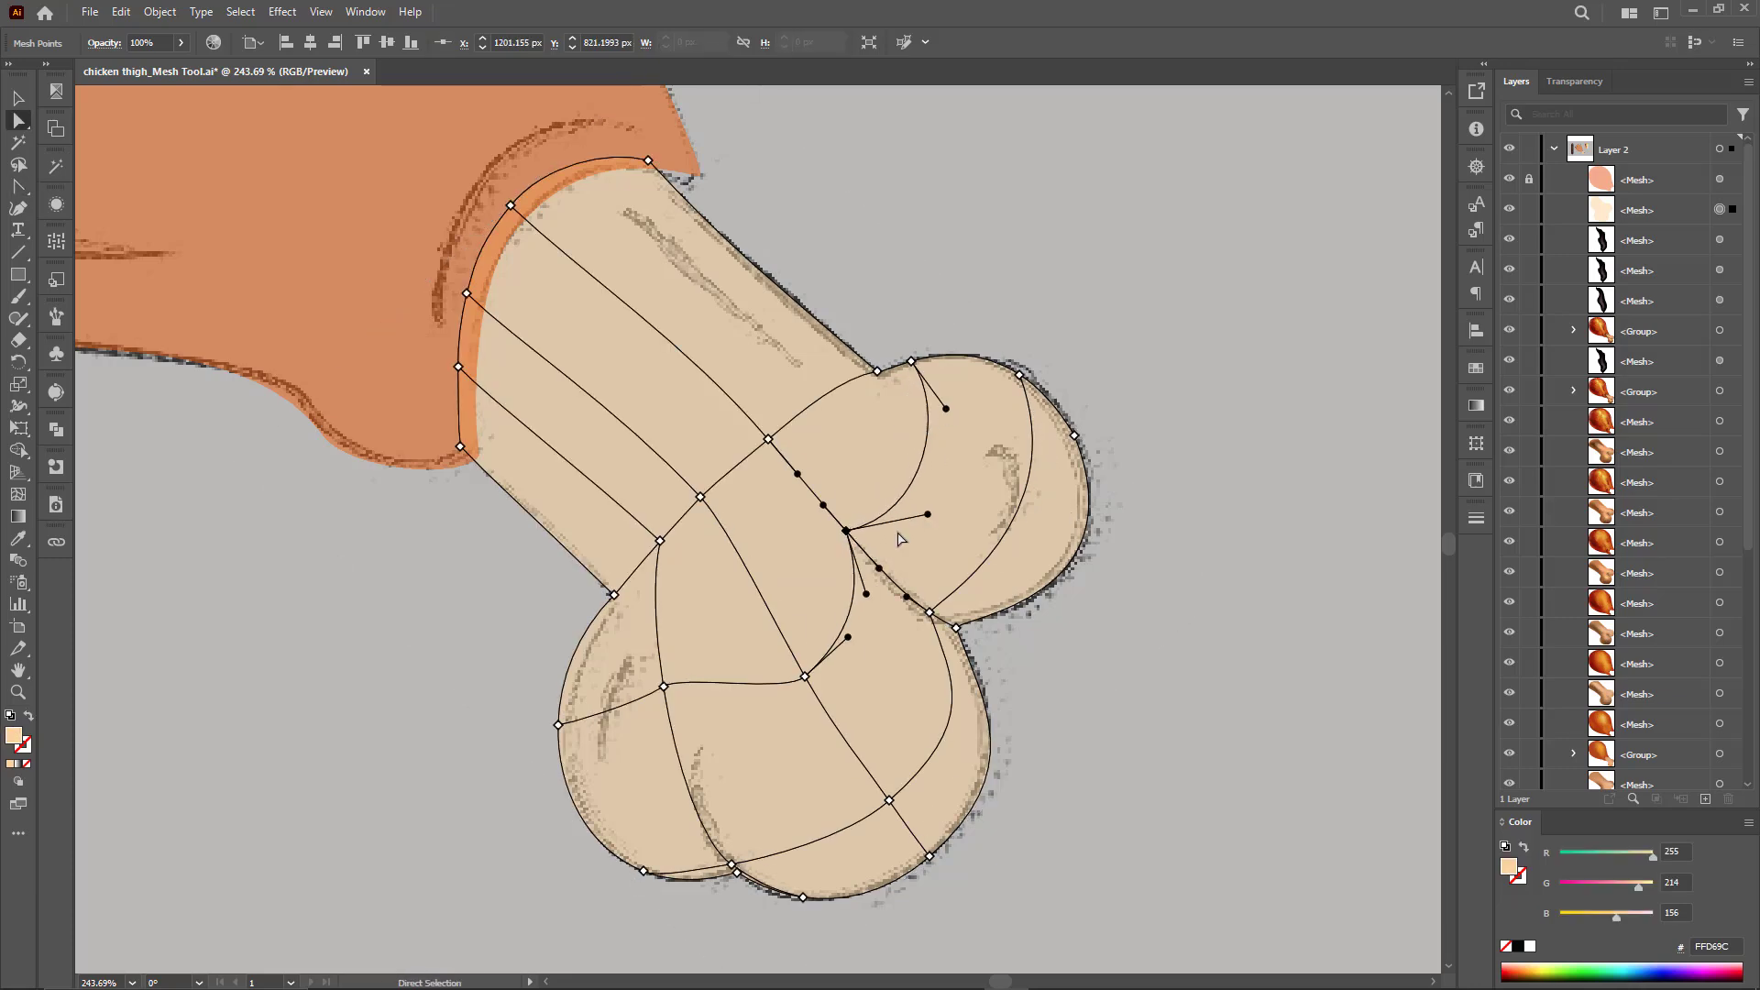
drag(664, 686, 676, 717)
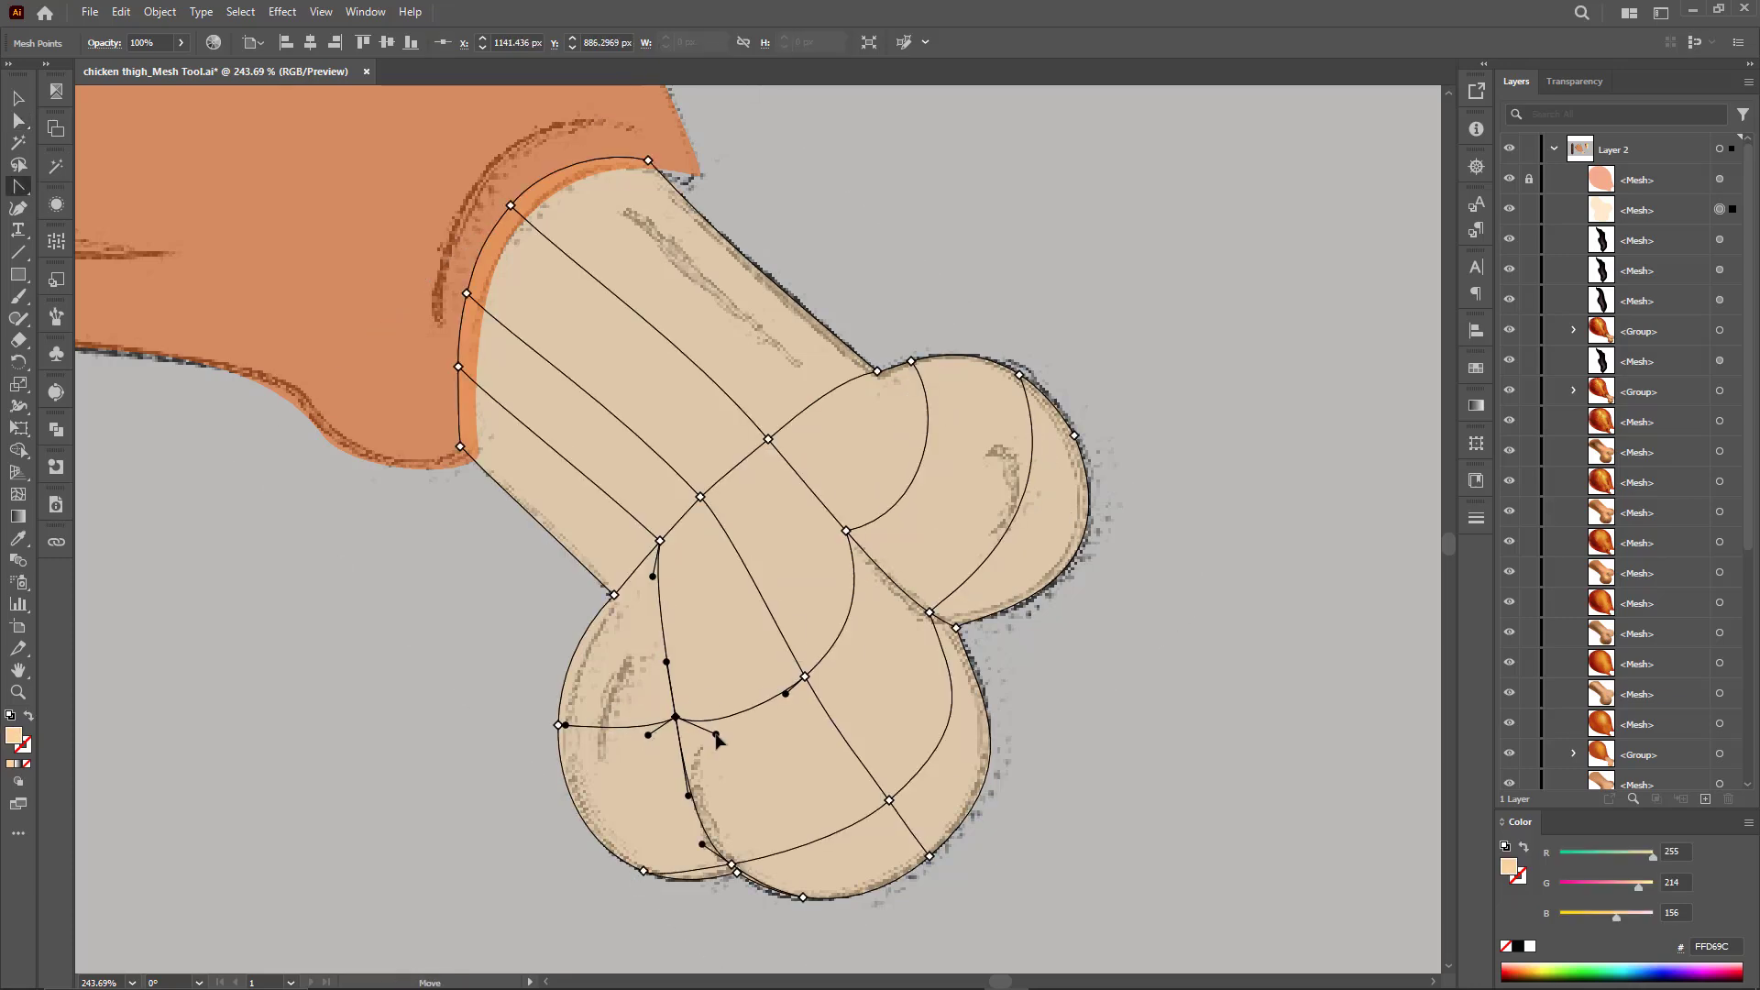
drag(734, 554, 742, 573)
Step: Add one crosswise mesh row just past the start of the knobs and another across the middle of the bone's shaft
click(739, 557)
key(a)
drag(622, 408, 637, 415)
key(u)
click(588, 393)
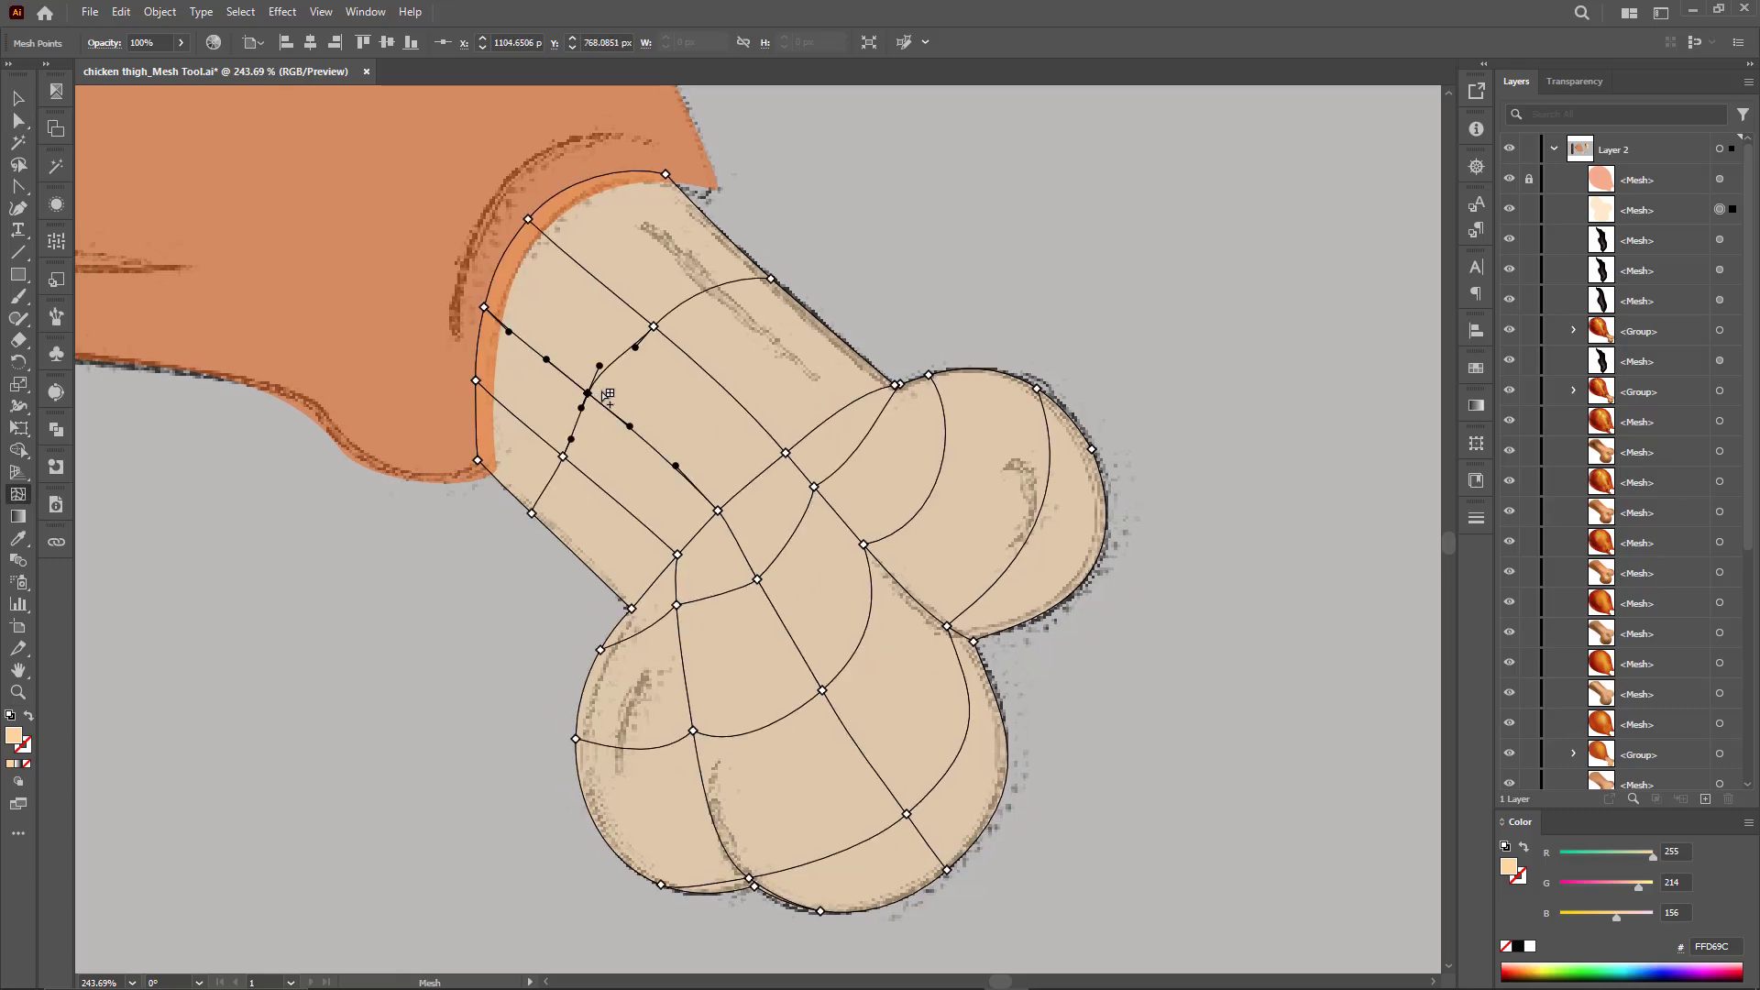
Step: Reposition the inner points of the mid-shaft row so that it curves parallel to the bone's upper edge
key(a)
drag(654, 326, 655, 315)
drag(563, 456, 549, 451)
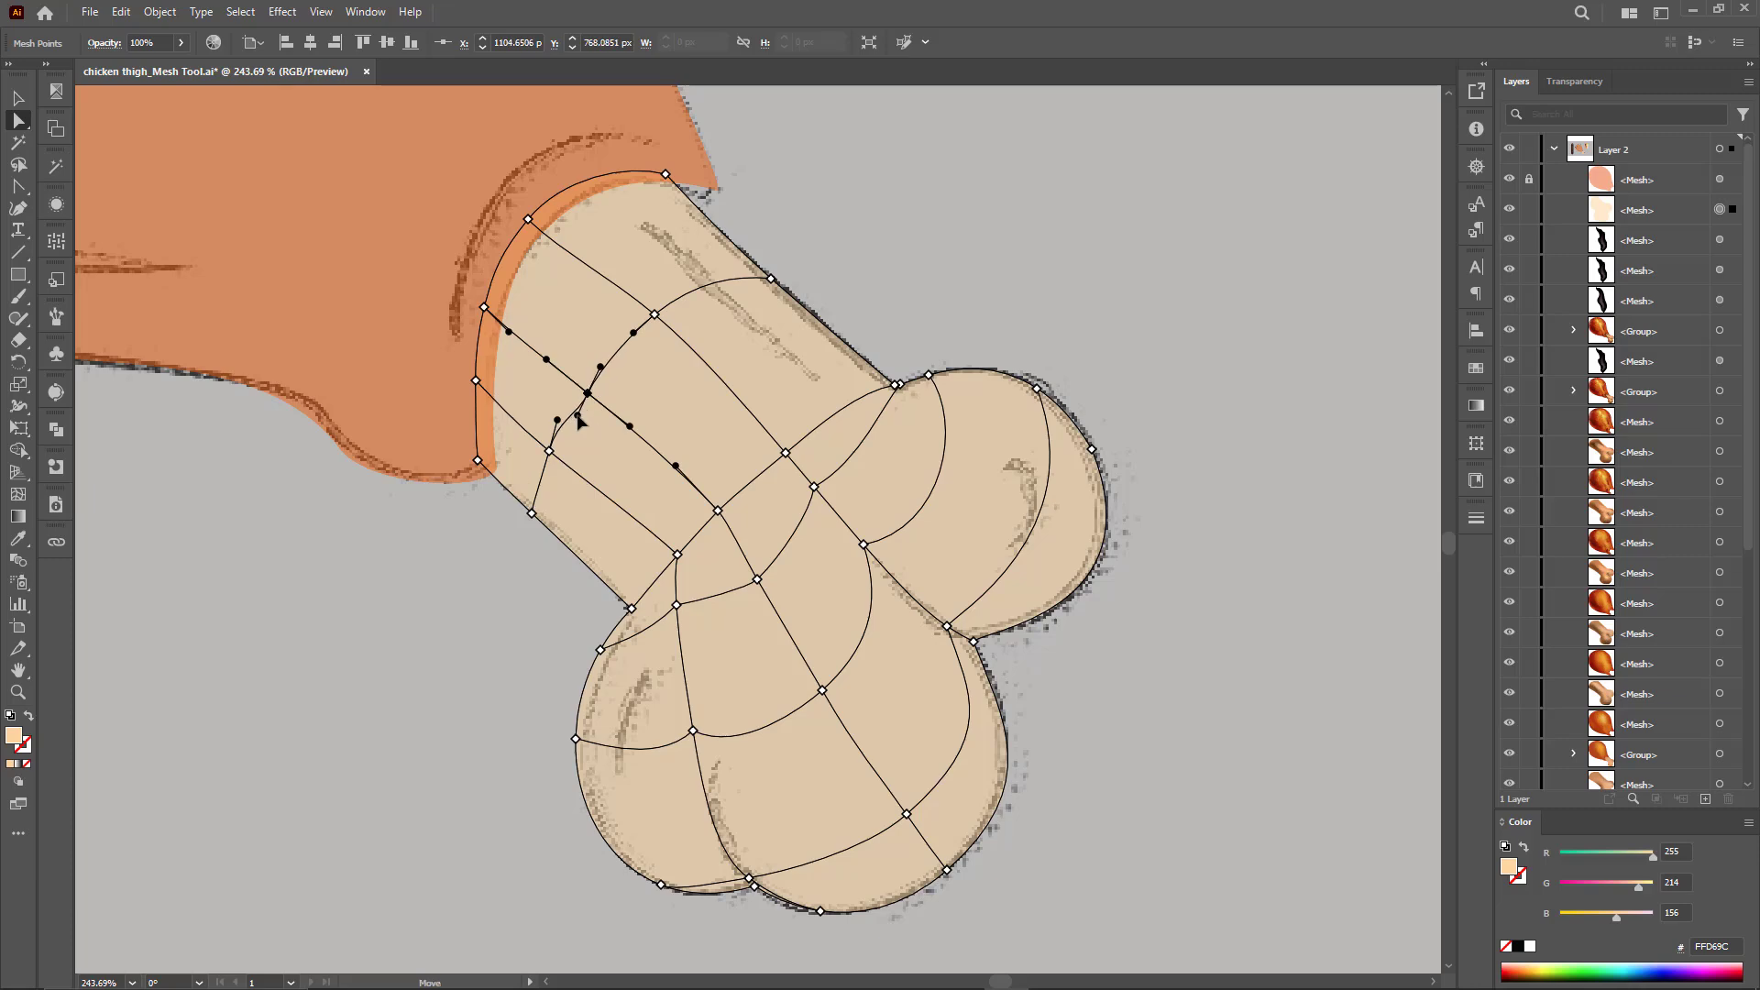
drag(589, 354, 595, 356)
drag(575, 381, 584, 379)
click(655, 315)
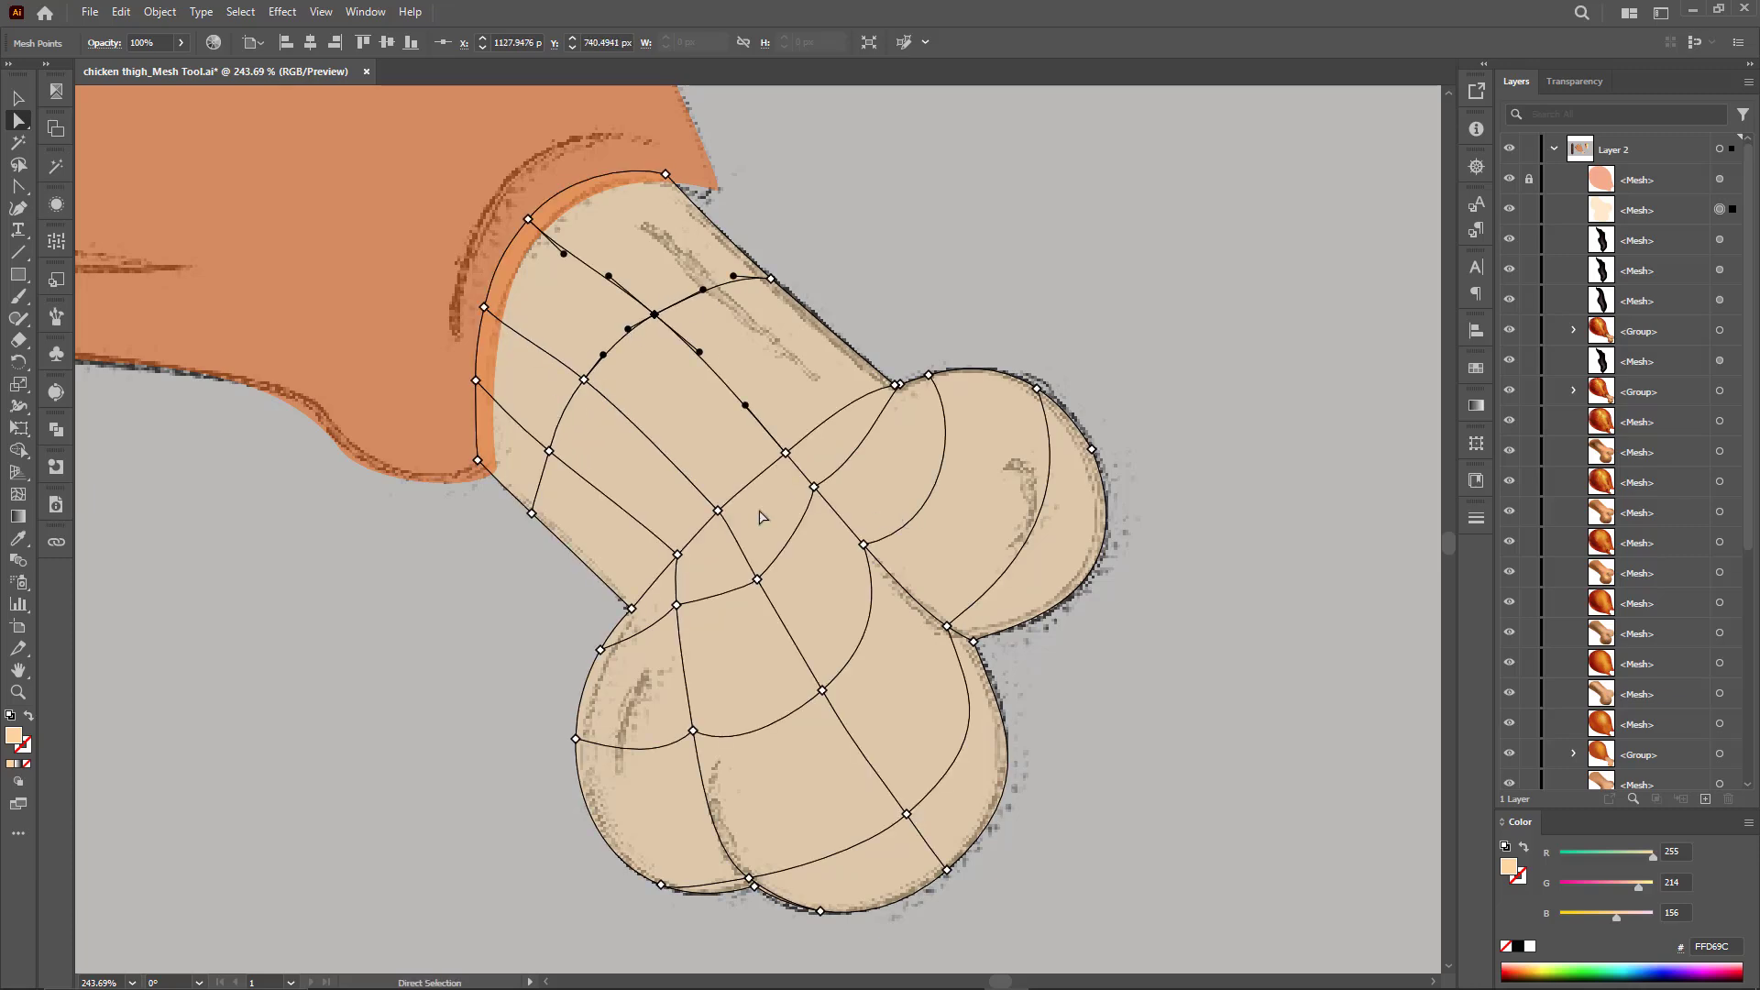
Step: Add a lengthwise mesh line along the shaft's right side and adjust its points inside the right knob
click(839, 411)
key(a)
drag(1011, 565, 1032, 527)
drag(1063, 463, 1073, 456)
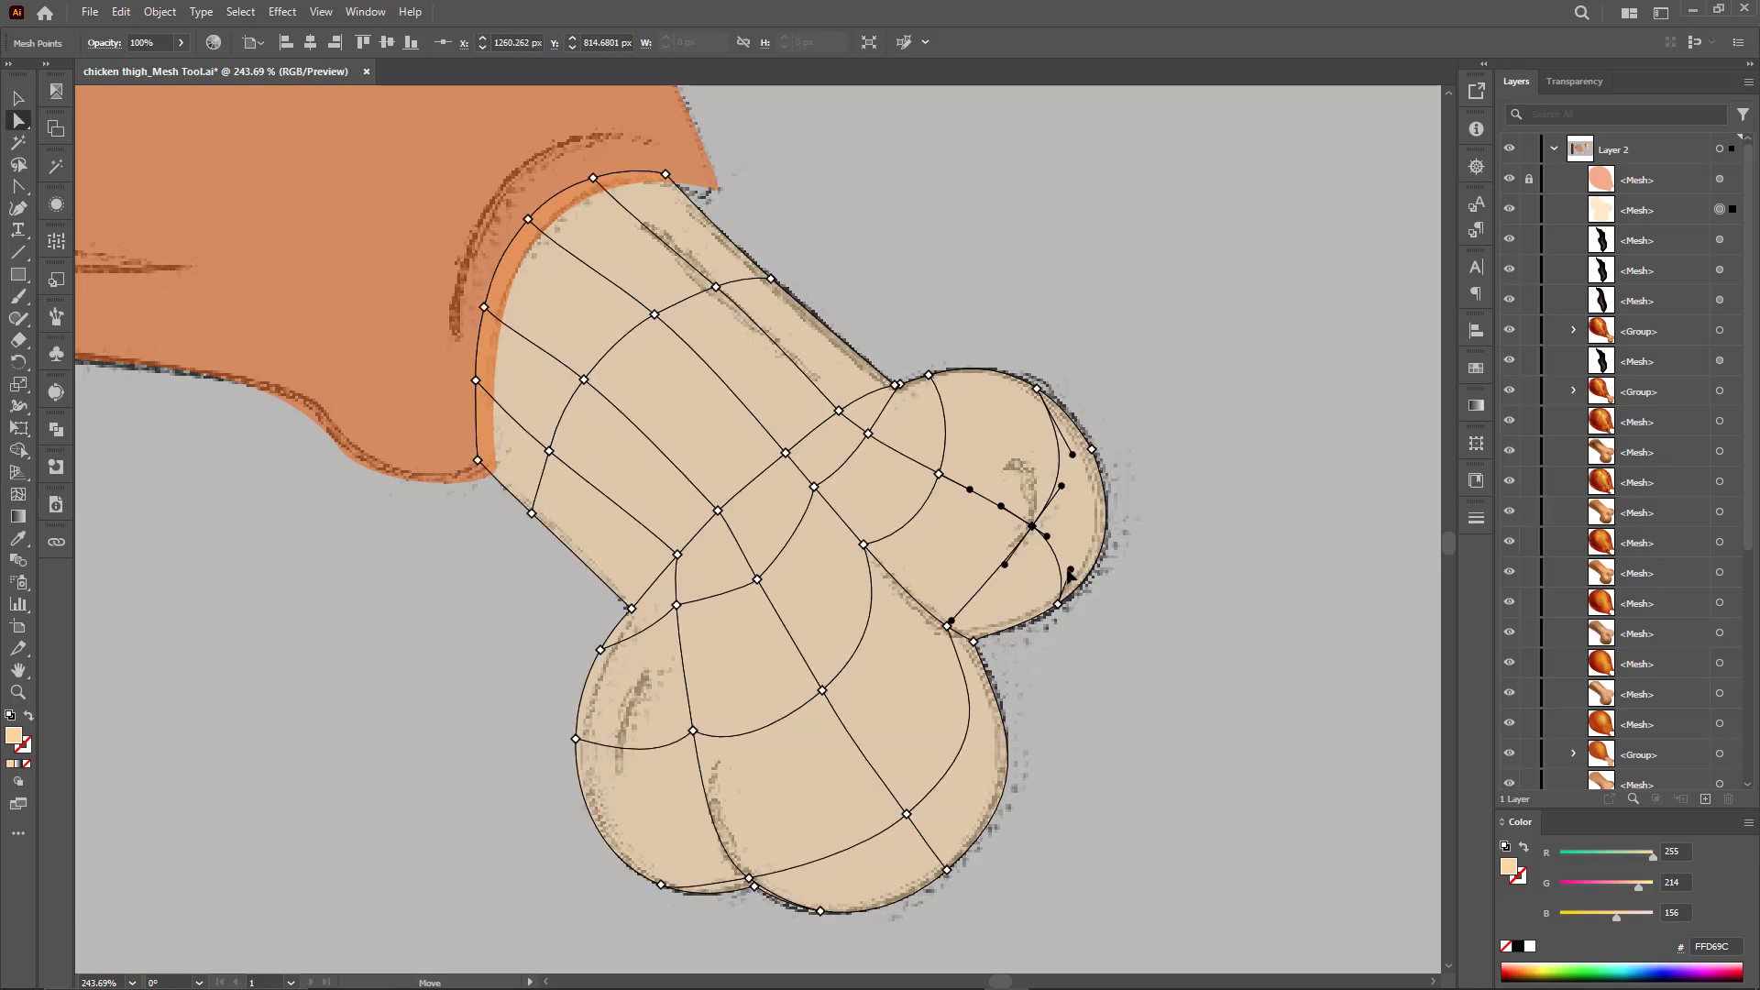
drag(1032, 528, 1028, 511)
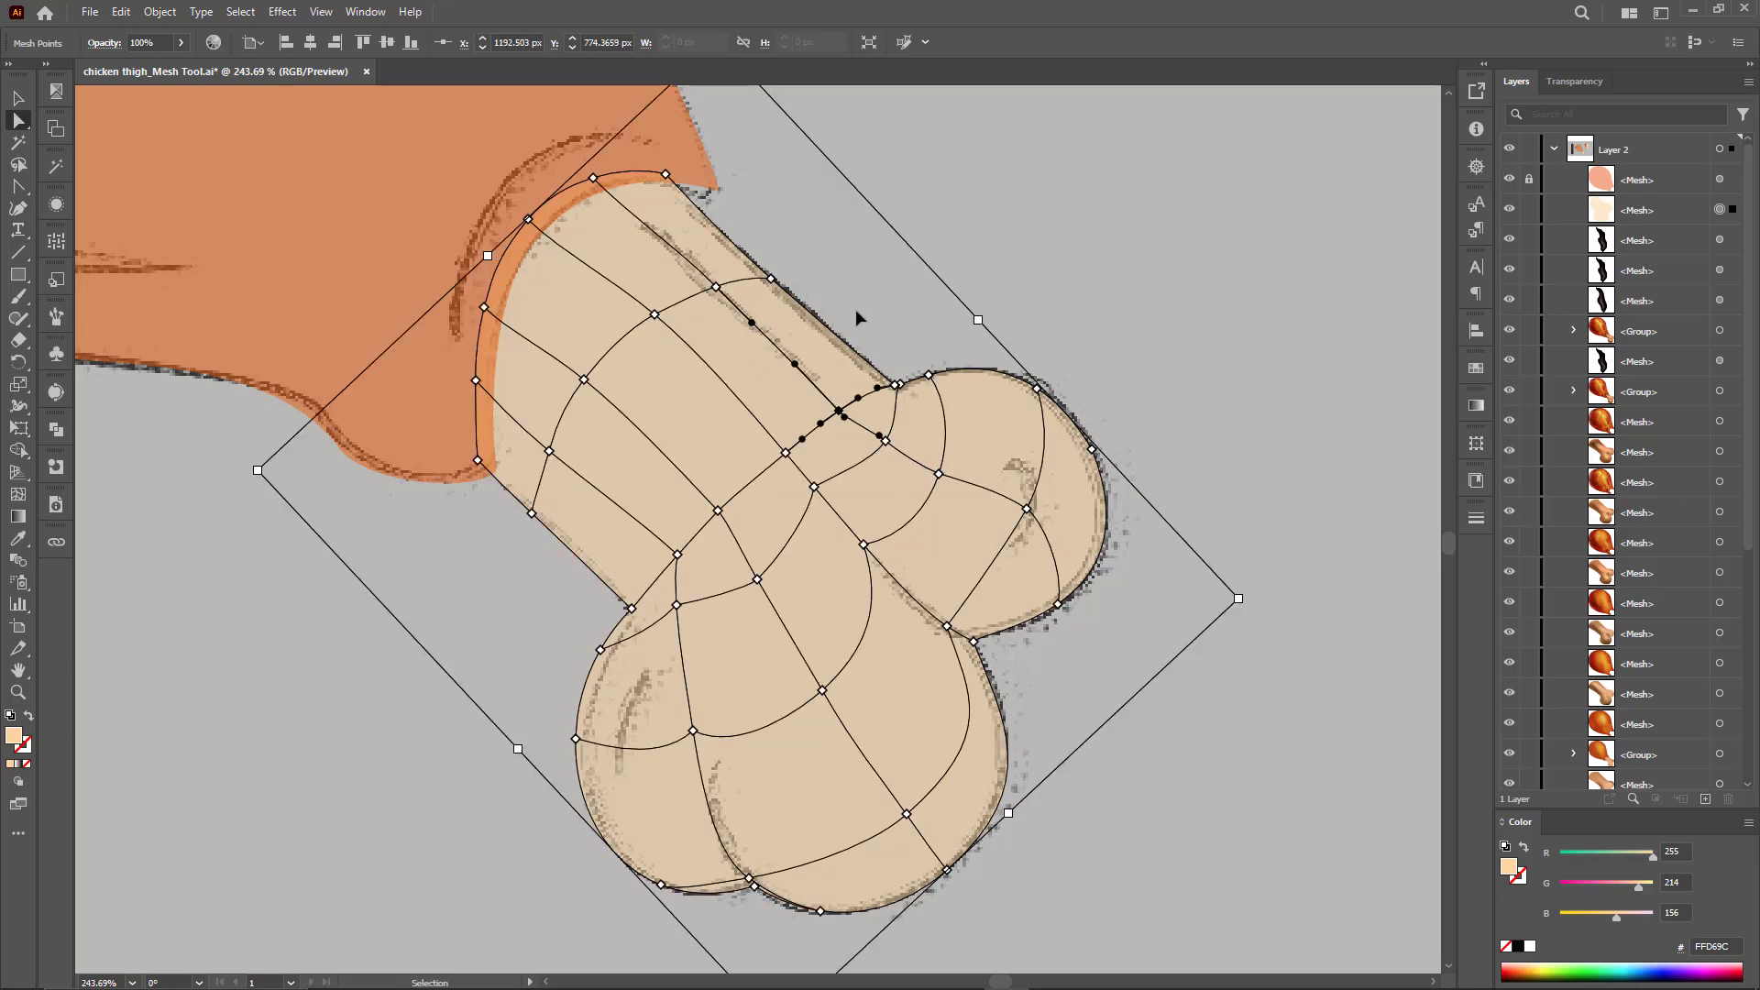
click(1524, 186)
scroll(767, 507, down, 5)
key(v)
shift+click(871, 596)
scroll(906, 756, up, 5)
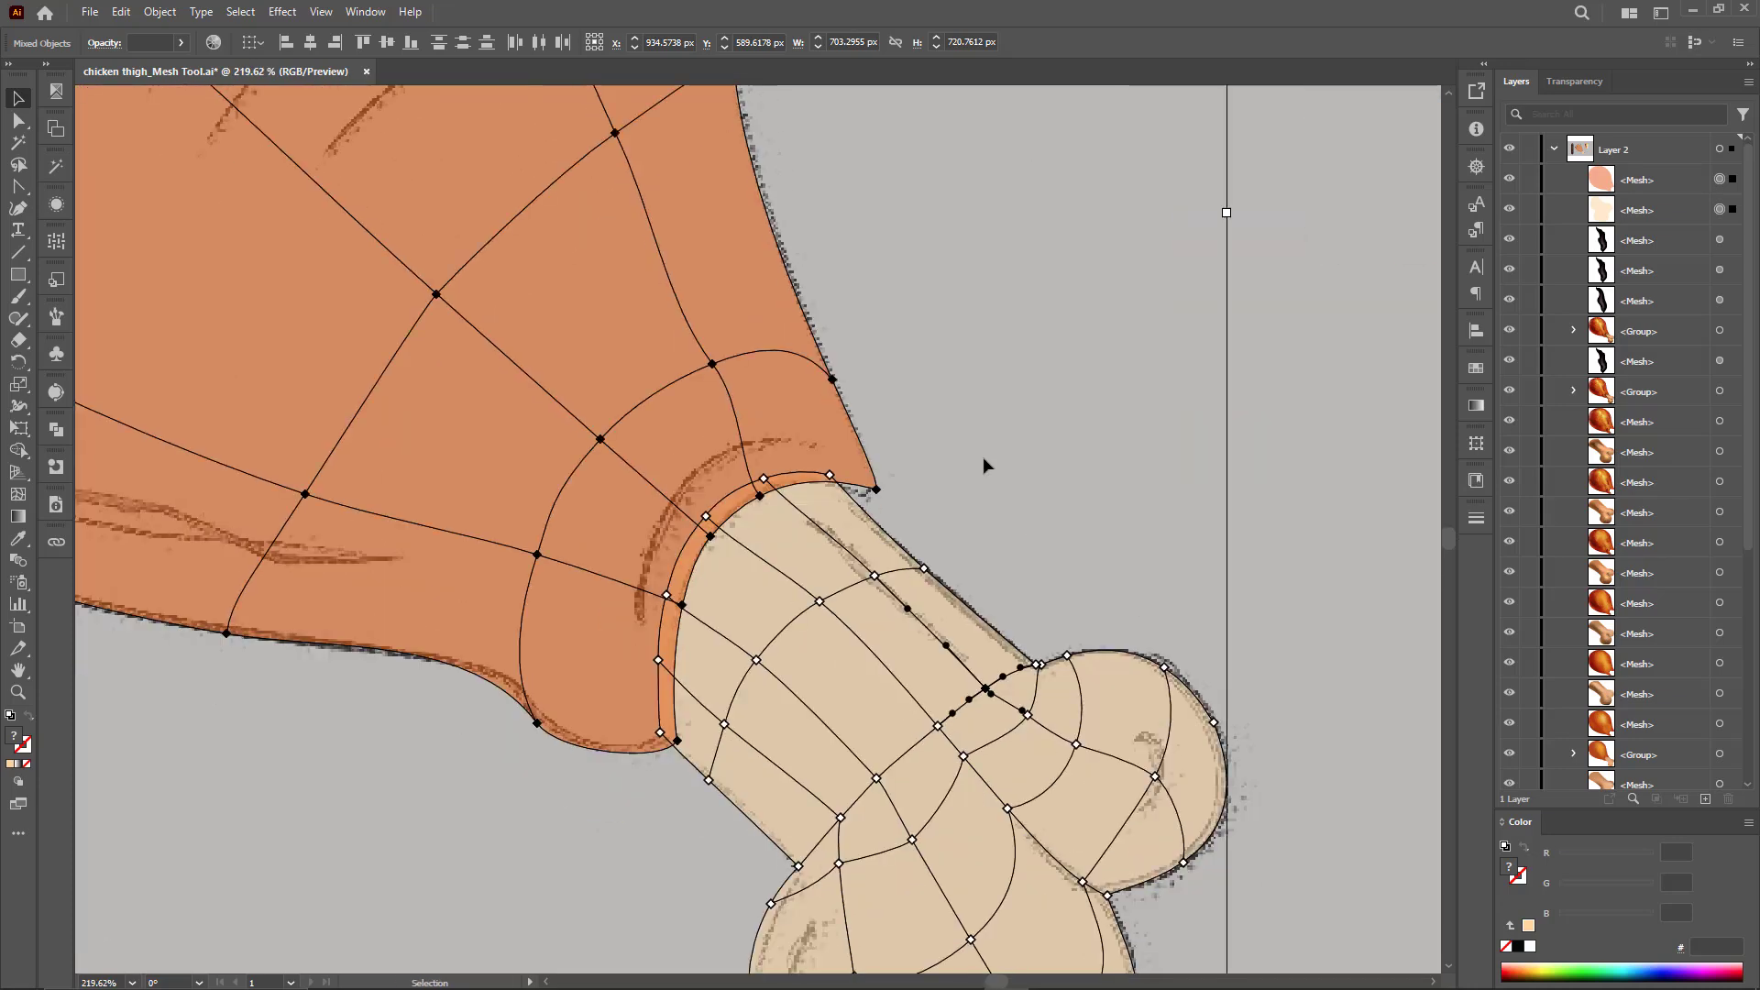
click(1528, 182)
Step: Extend the bone's upper right corner and shaft edge outward to meet the thigh's corner, and refine the right knob's upper outline
drag(867, 479, 780, 385)
key(a)
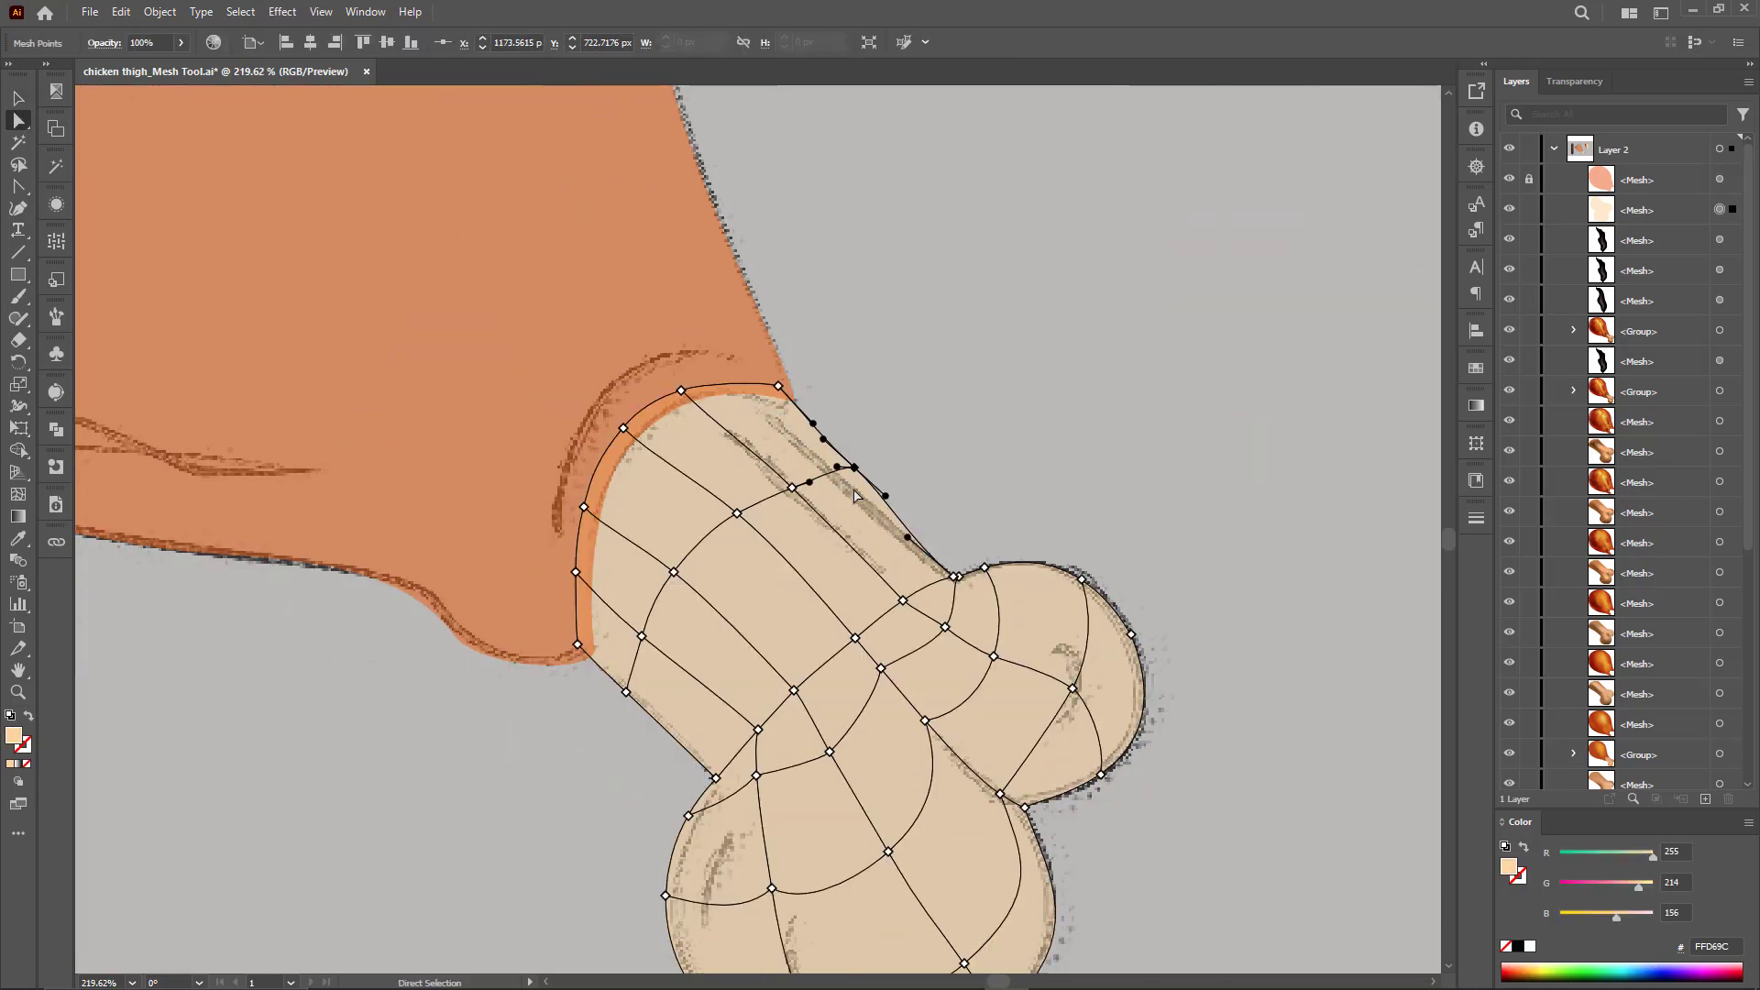
scroll(823, 420, up, 2)
scroll(979, 596, up, 3)
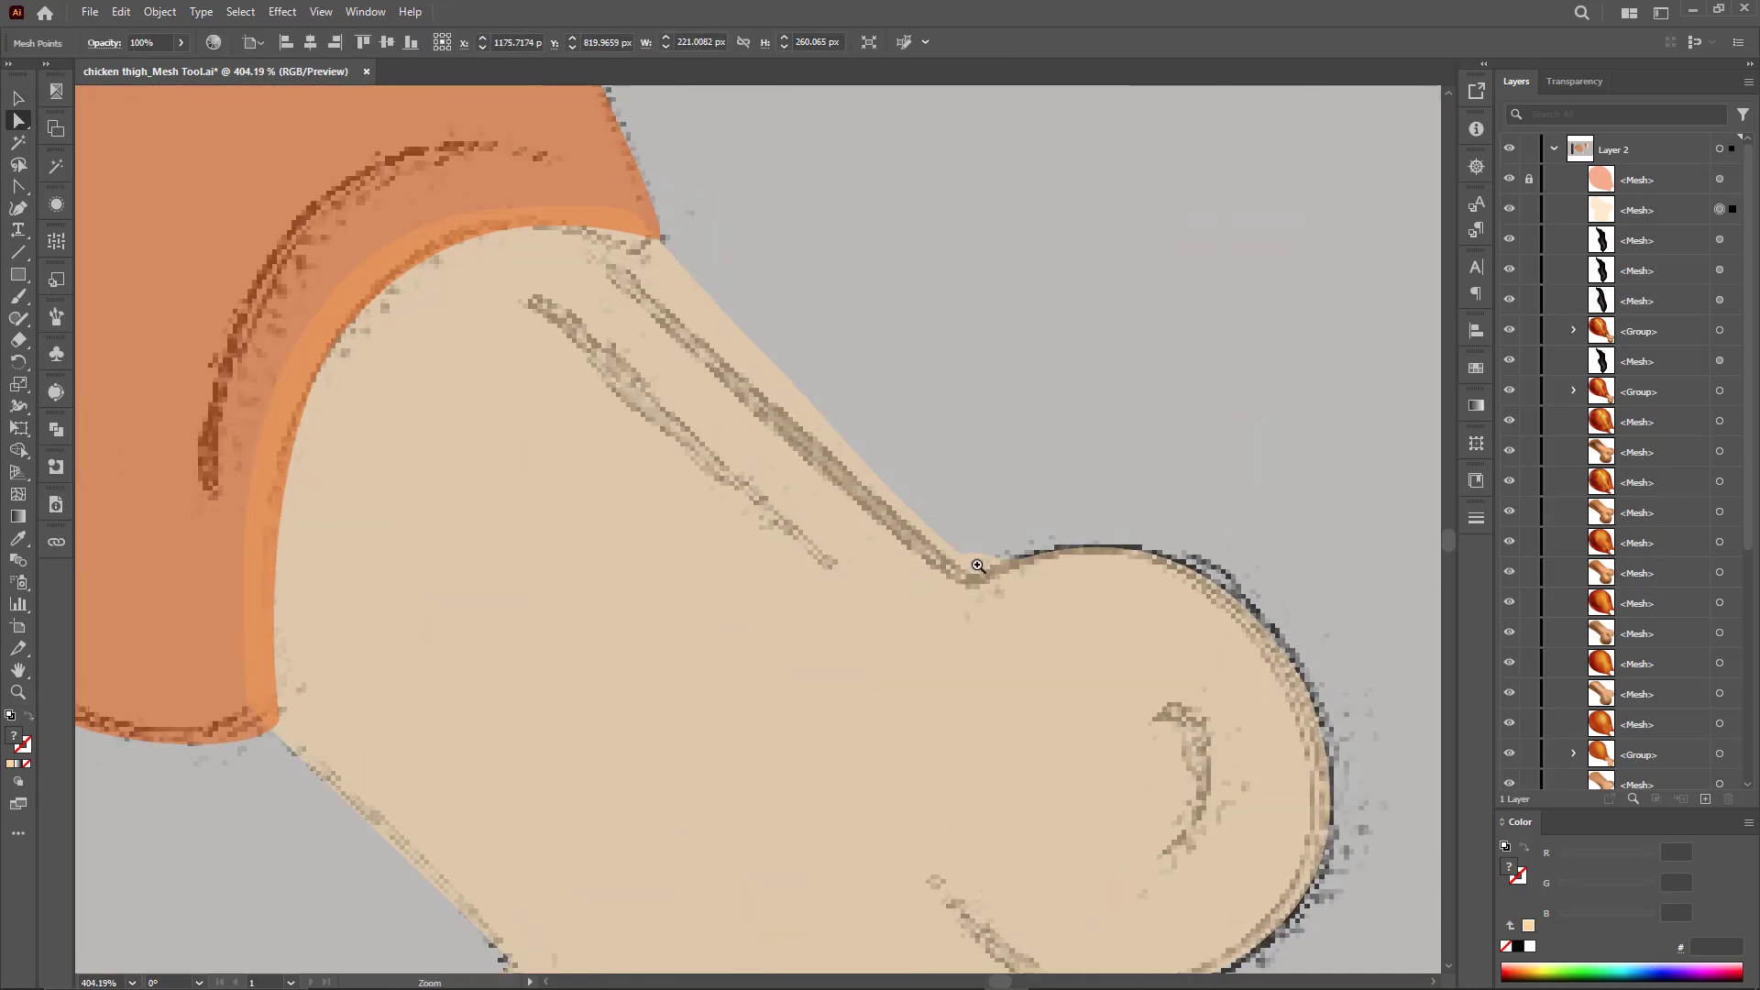
click(1171, 526)
drag(1251, 588, 1268, 571)
drag(1190, 553, 1046, 420)
drag(1206, 576, 1223, 566)
Step: Unlock the thigh mesh and set the opacity of both the thigh and bone meshes to 100%
scroll(970, 638, down, 5)
key(v)
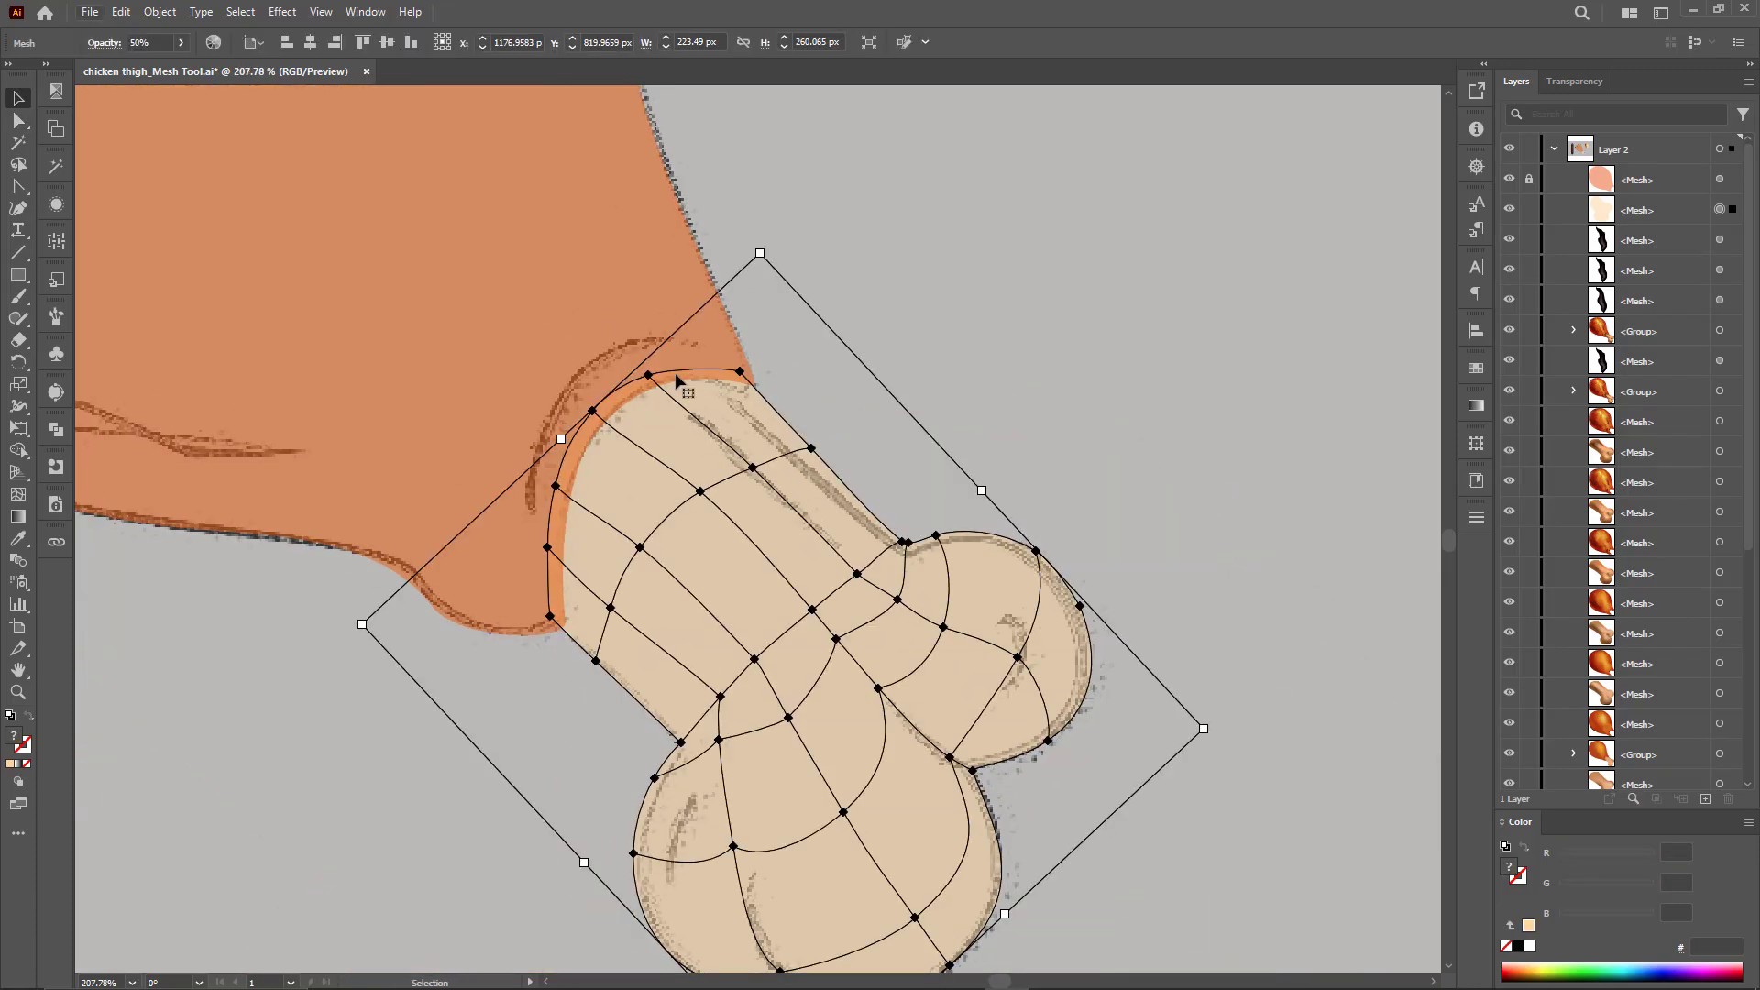
click(1528, 178)
shift+click(504, 350)
click(149, 42)
text(100)
key(Return)
scroll(844, 609, down, 5)
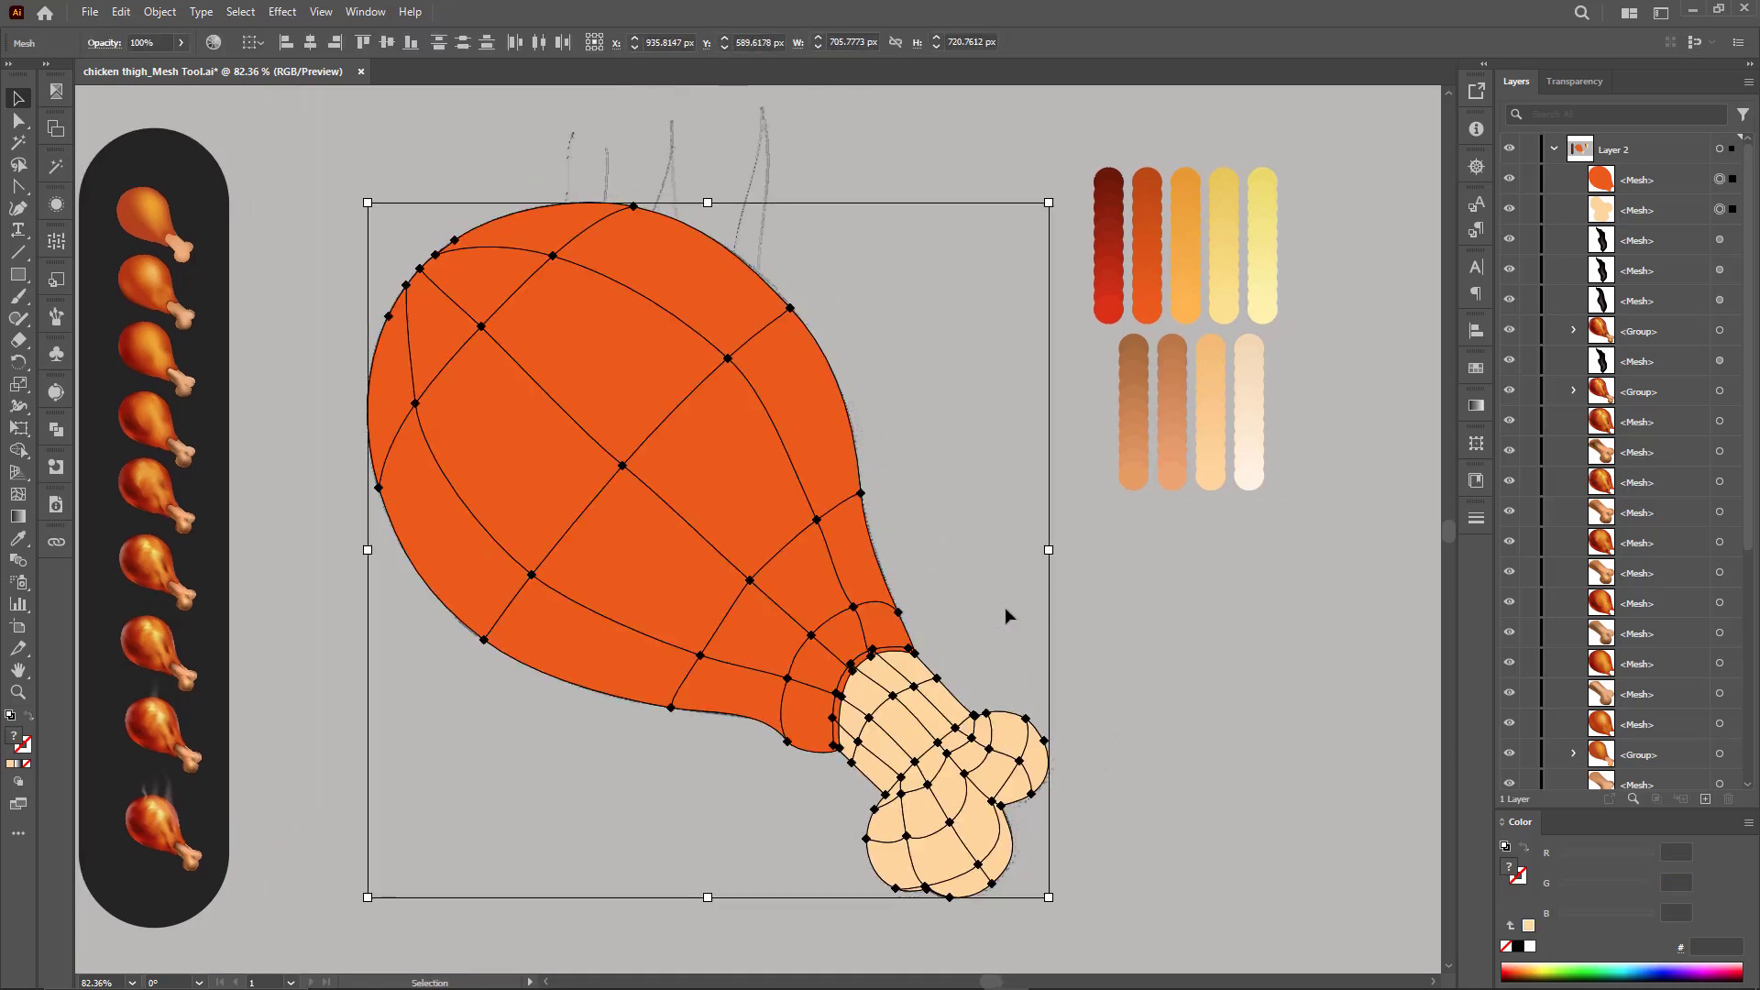
click(1023, 509)
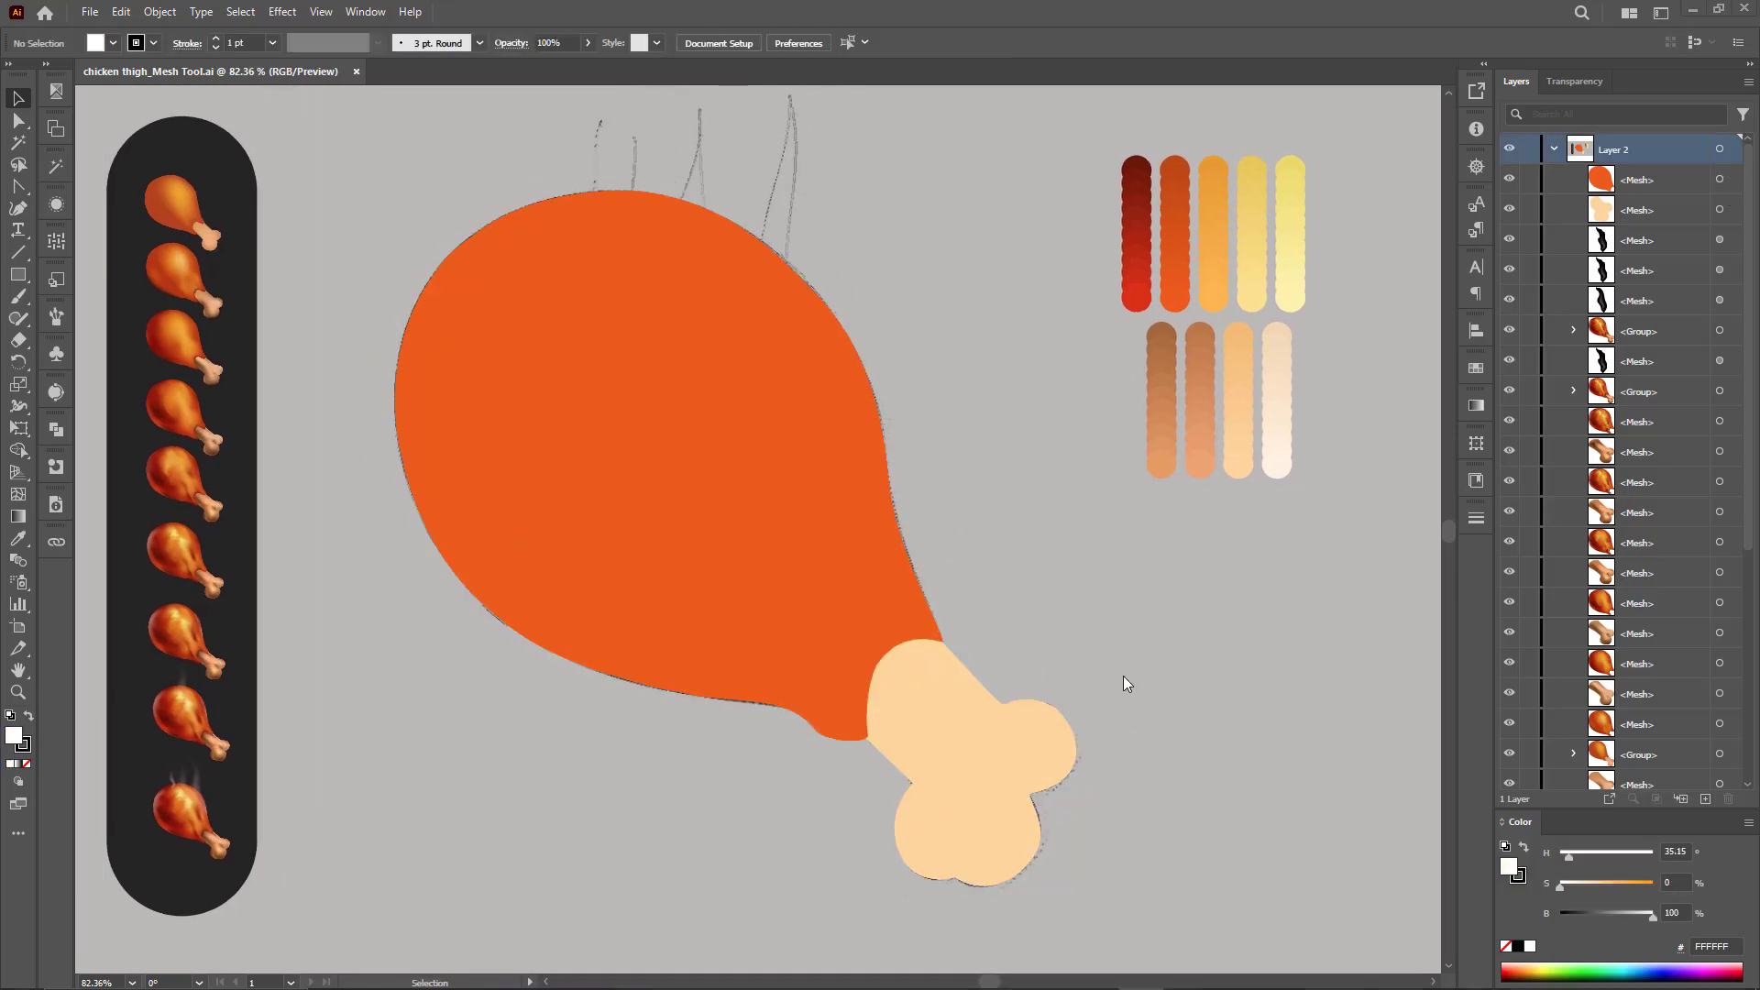
Step: Hide the sketch image, recolor the background rectangle with the dark gray sampled from the panel behind the small drumsticks, and lock it
scroll(1538, 703, down, 10)
click(1509, 745)
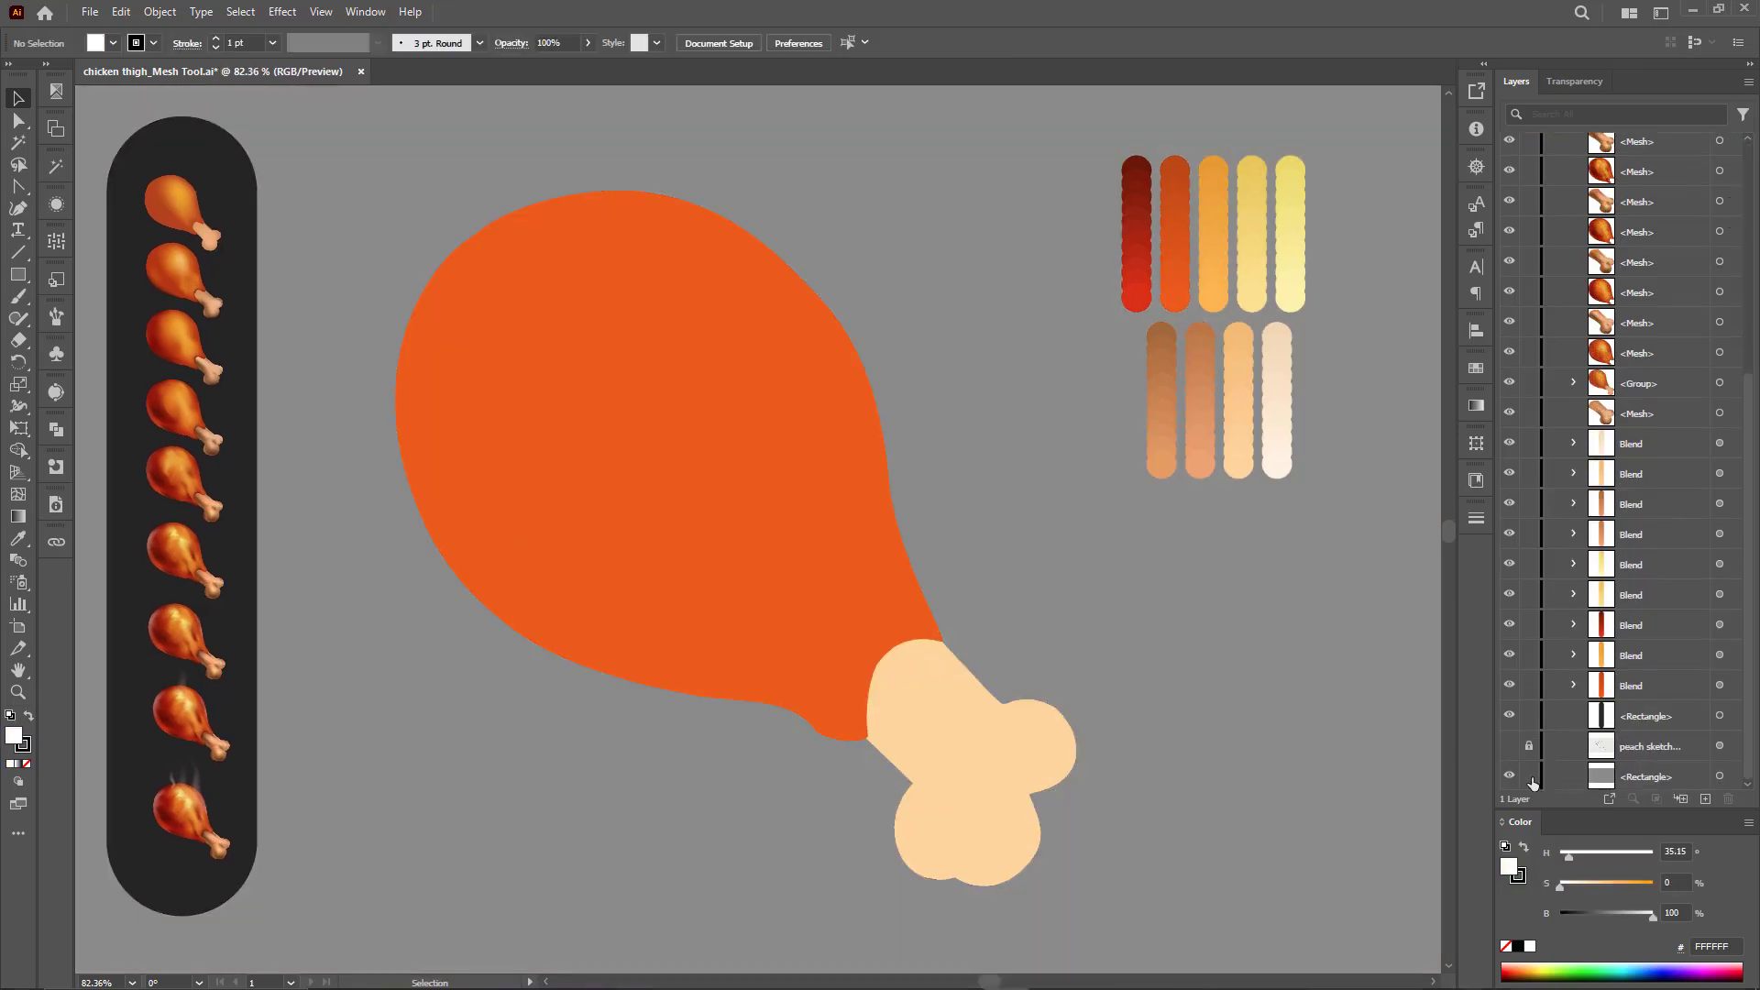
click(1106, 568)
key(i)
click(256, 512)
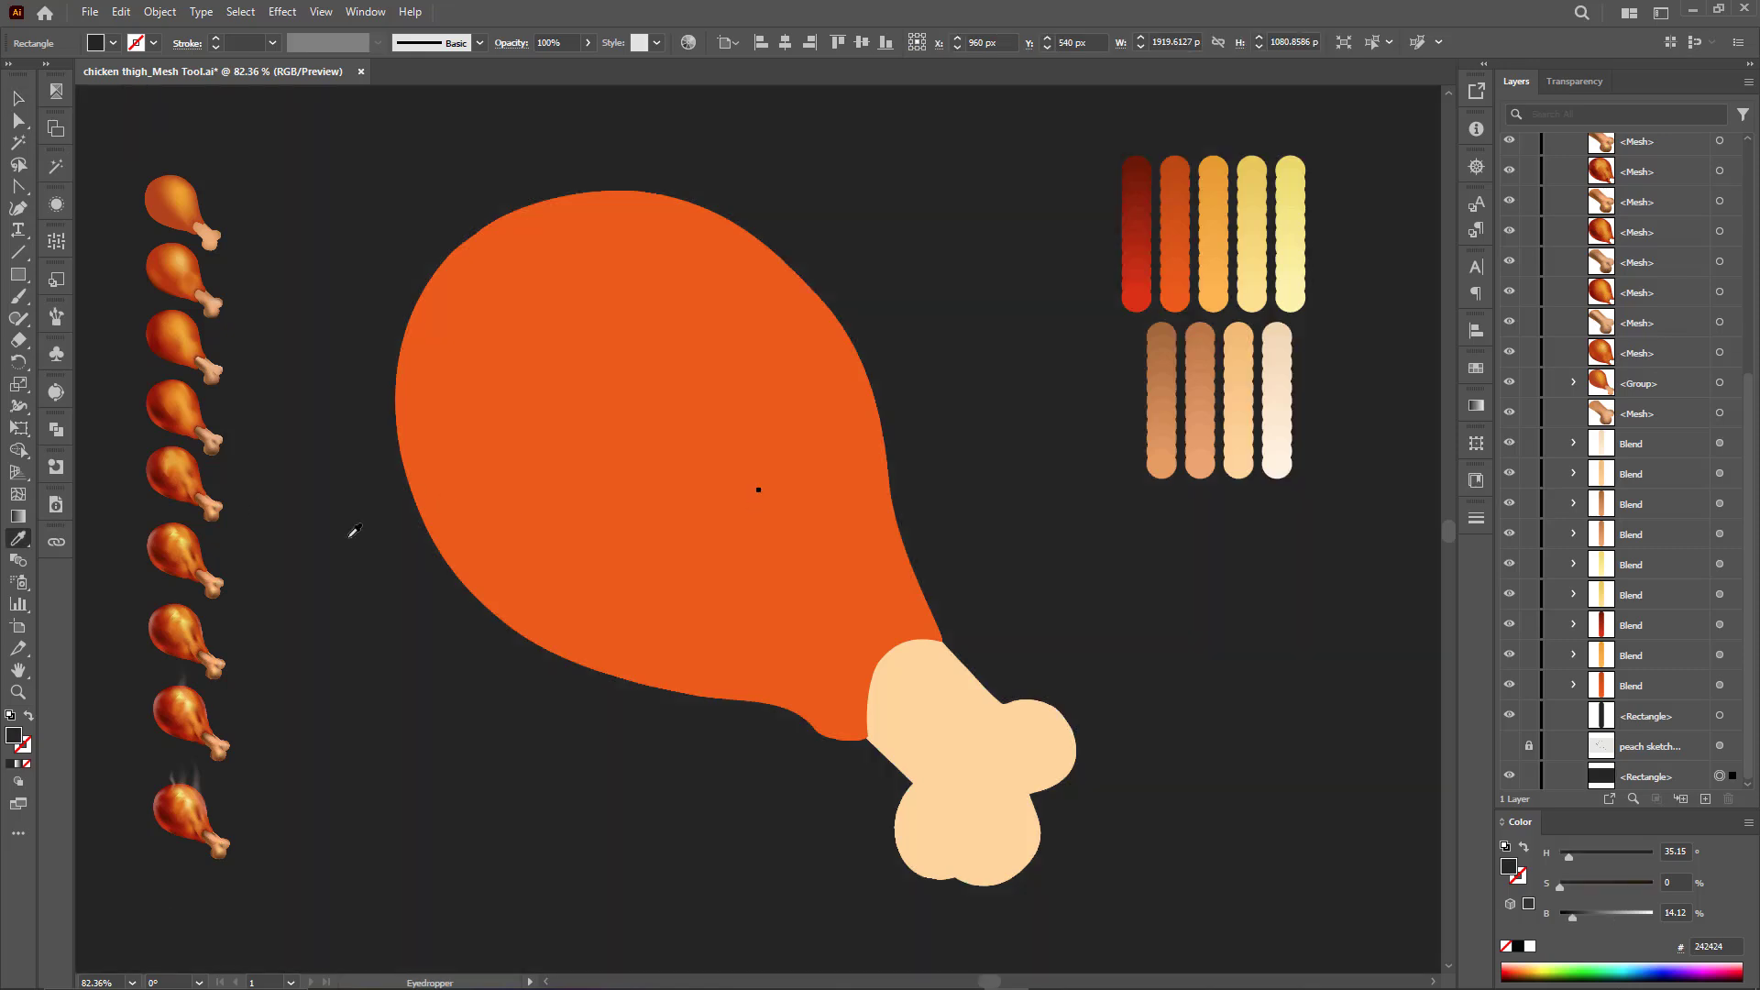
click(1529, 777)
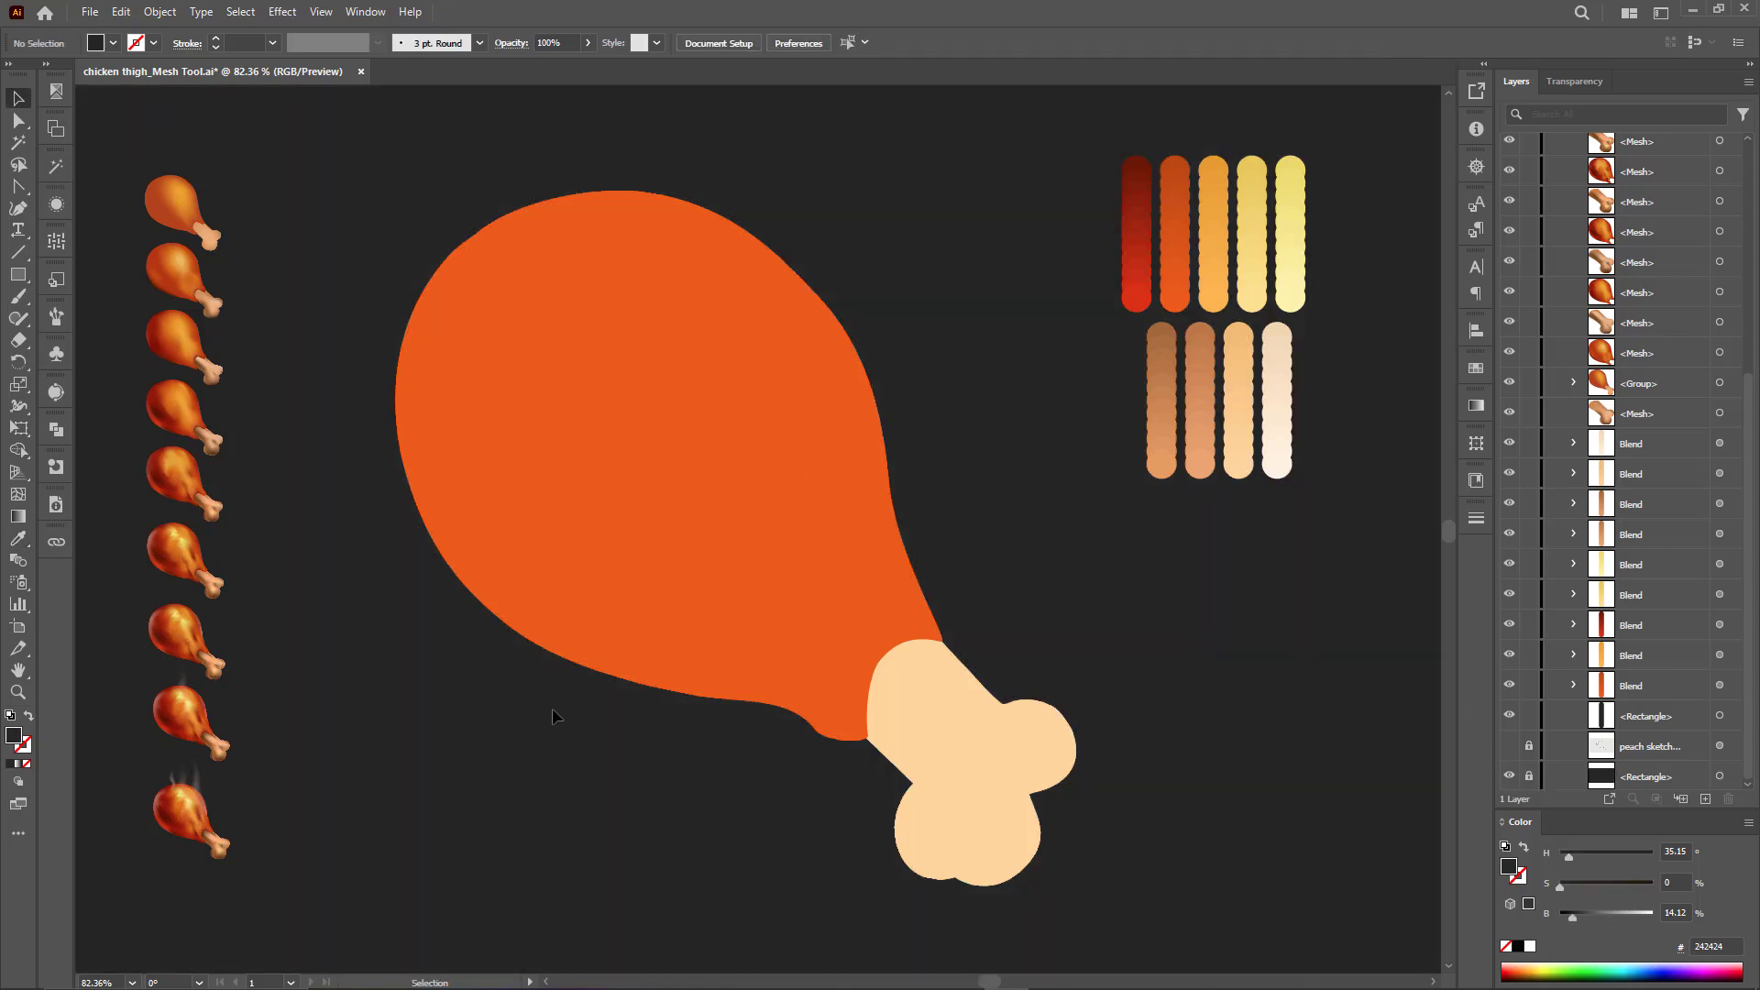
Step: Refine the thigh mesh's corner points where they meet the bone and smooth the outline curve at its upper right corner
scroll(866, 747, up, 8)
key(a)
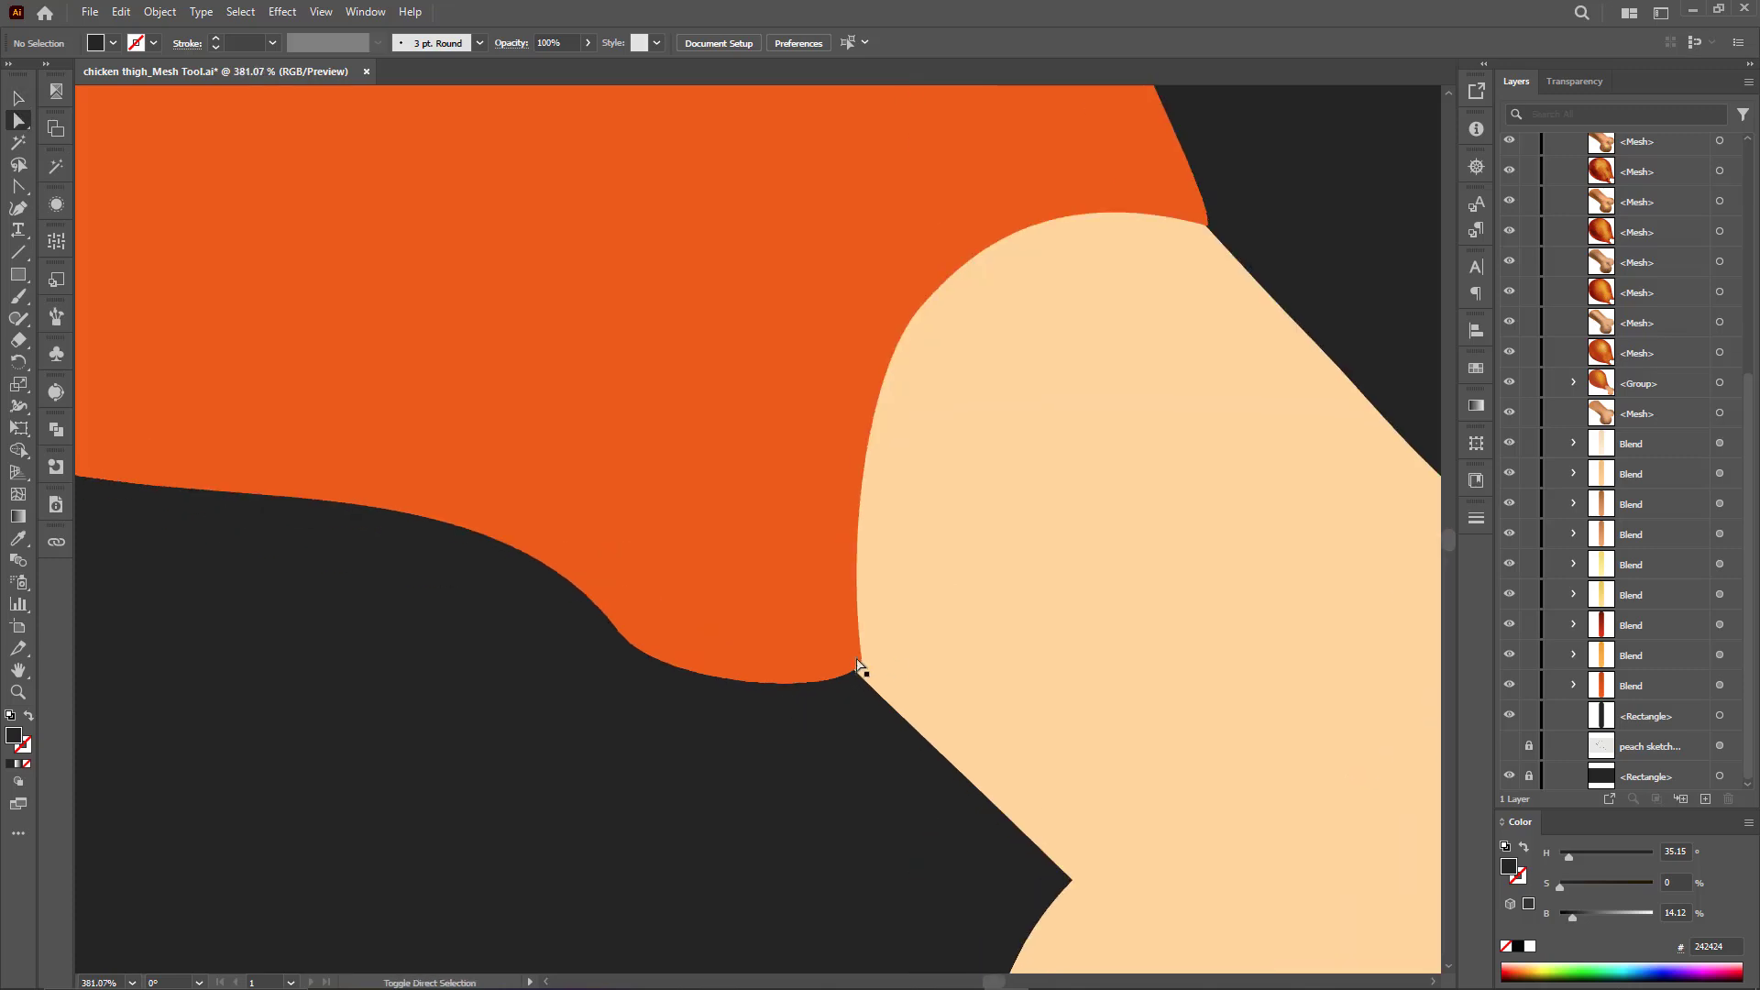
click(857, 668)
scroll(1118, 273, up, 2)
click(1209, 226)
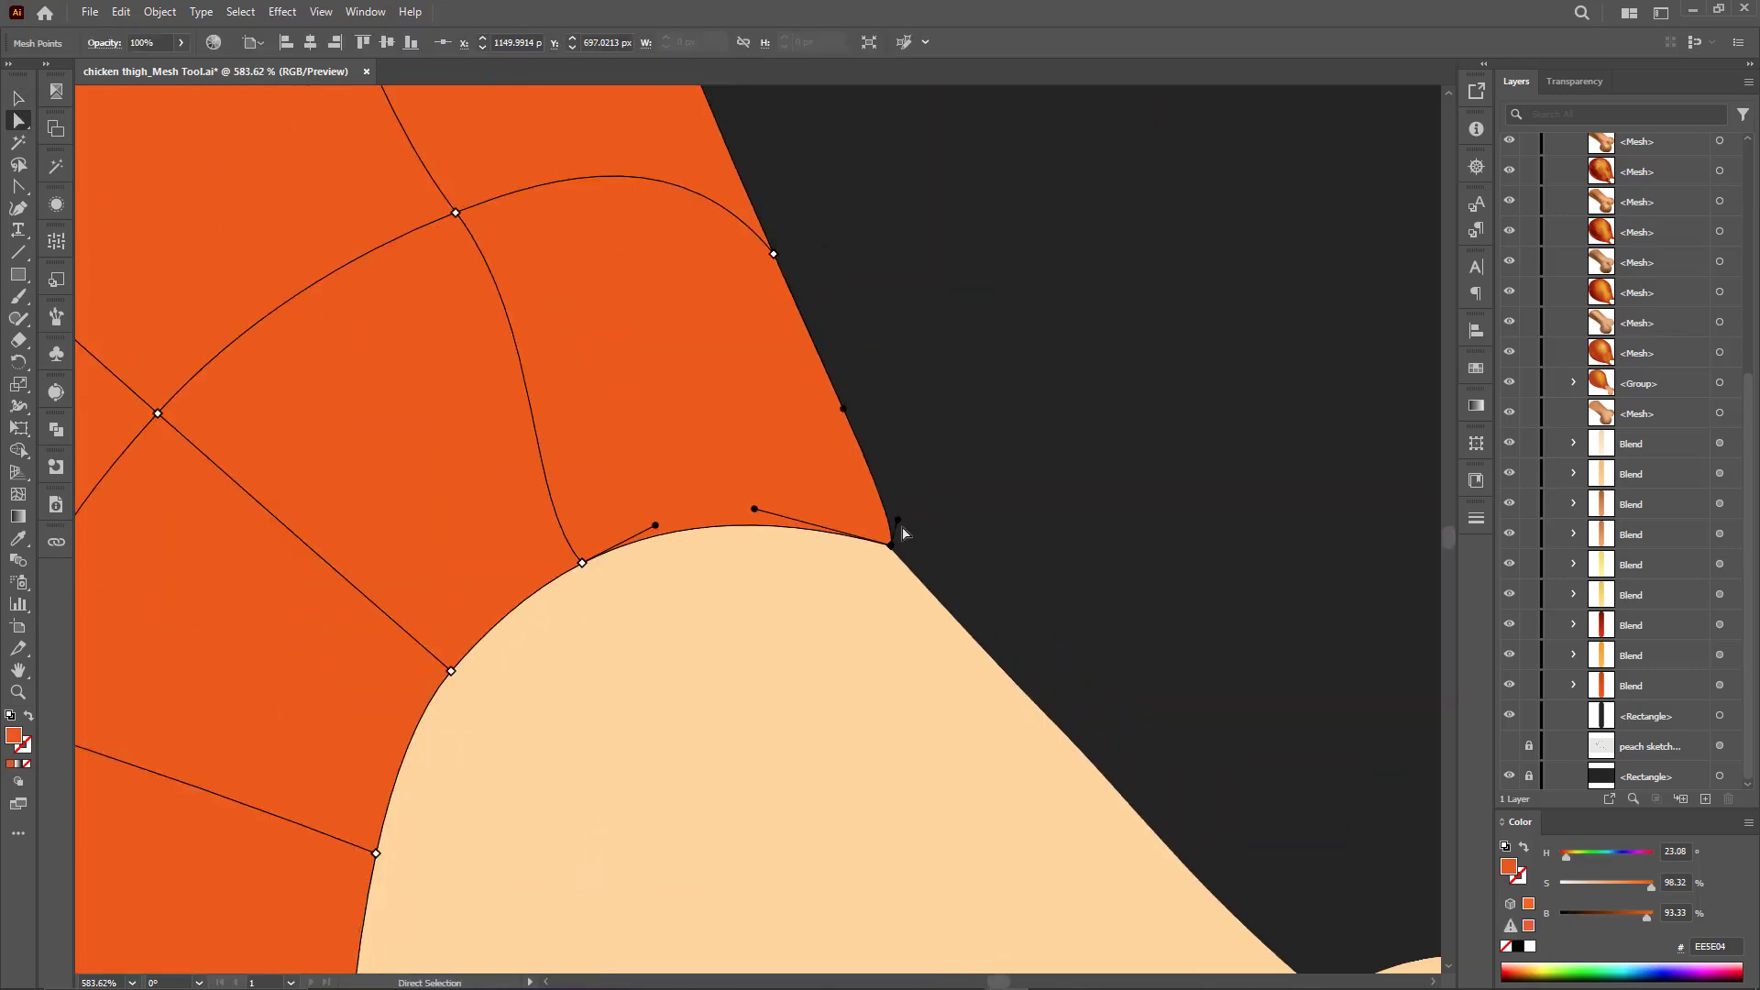
click(902, 516)
click(892, 546)
drag(922, 496, 923, 467)
drag(845, 409, 853, 397)
click(935, 378)
drag(794, 588, 612, 682)
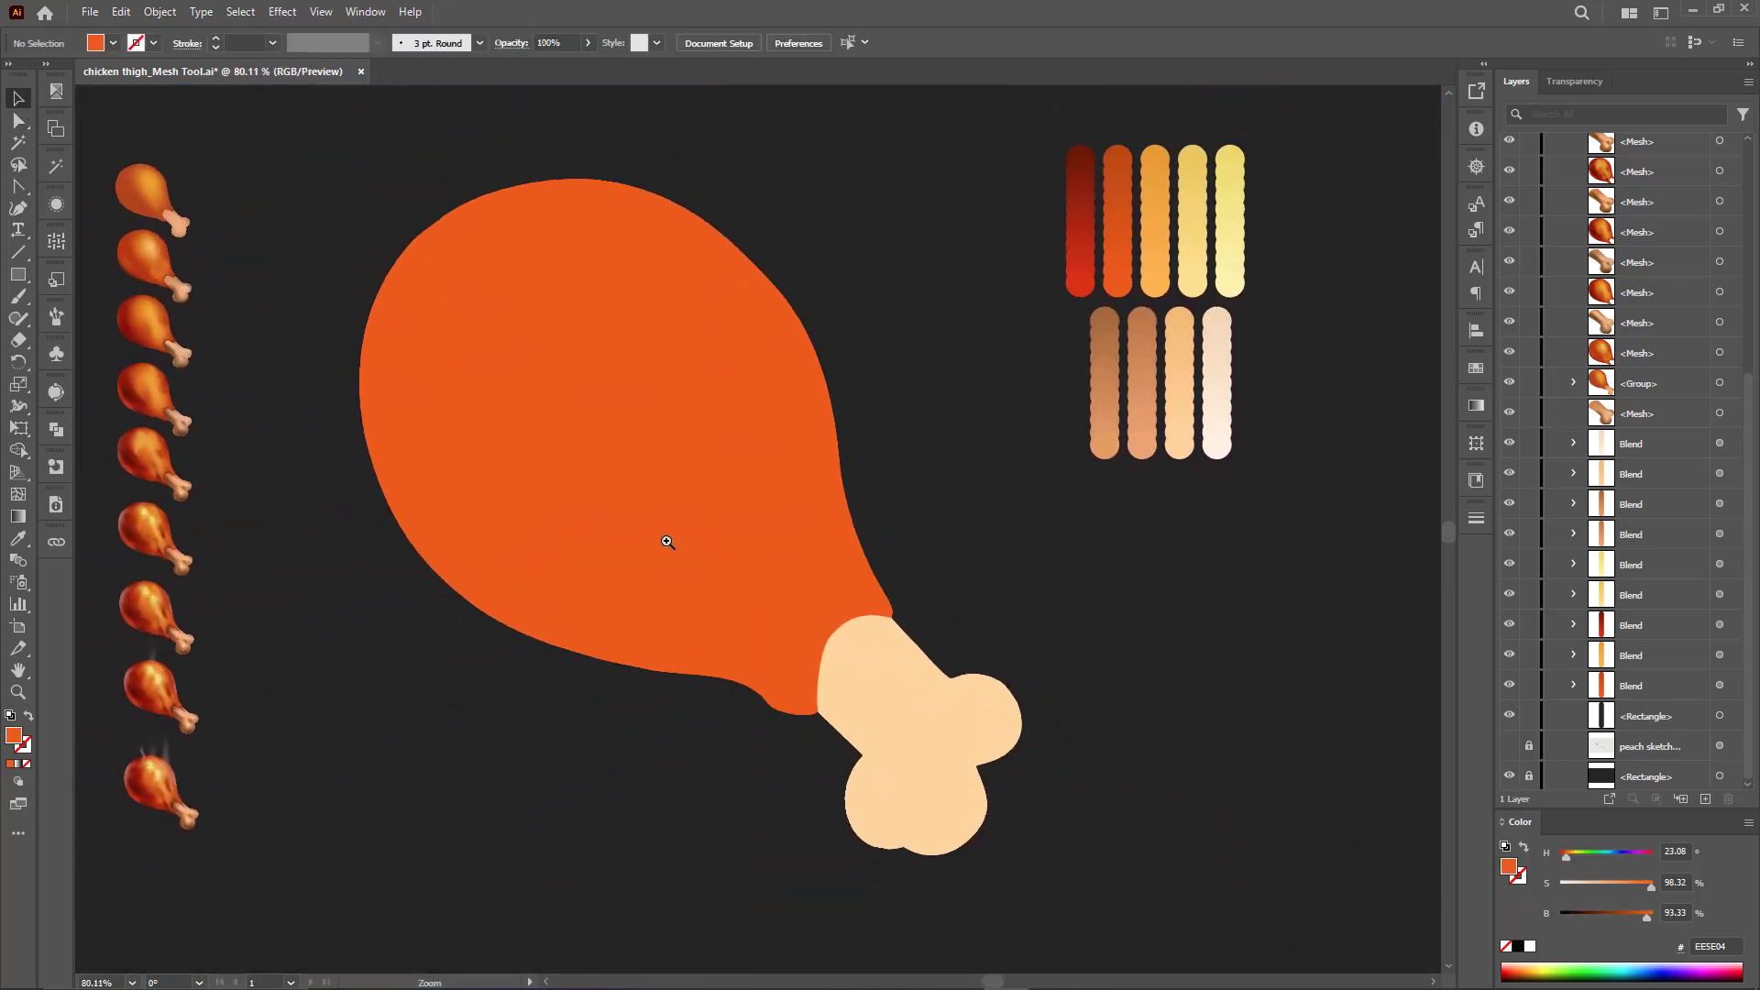
drag(667, 541, 735, 558)
Step: Color the thigh's upper right inner mesh point with the golden-orange swatch and the next point toward the bone with orange F1841F
click(612, 369)
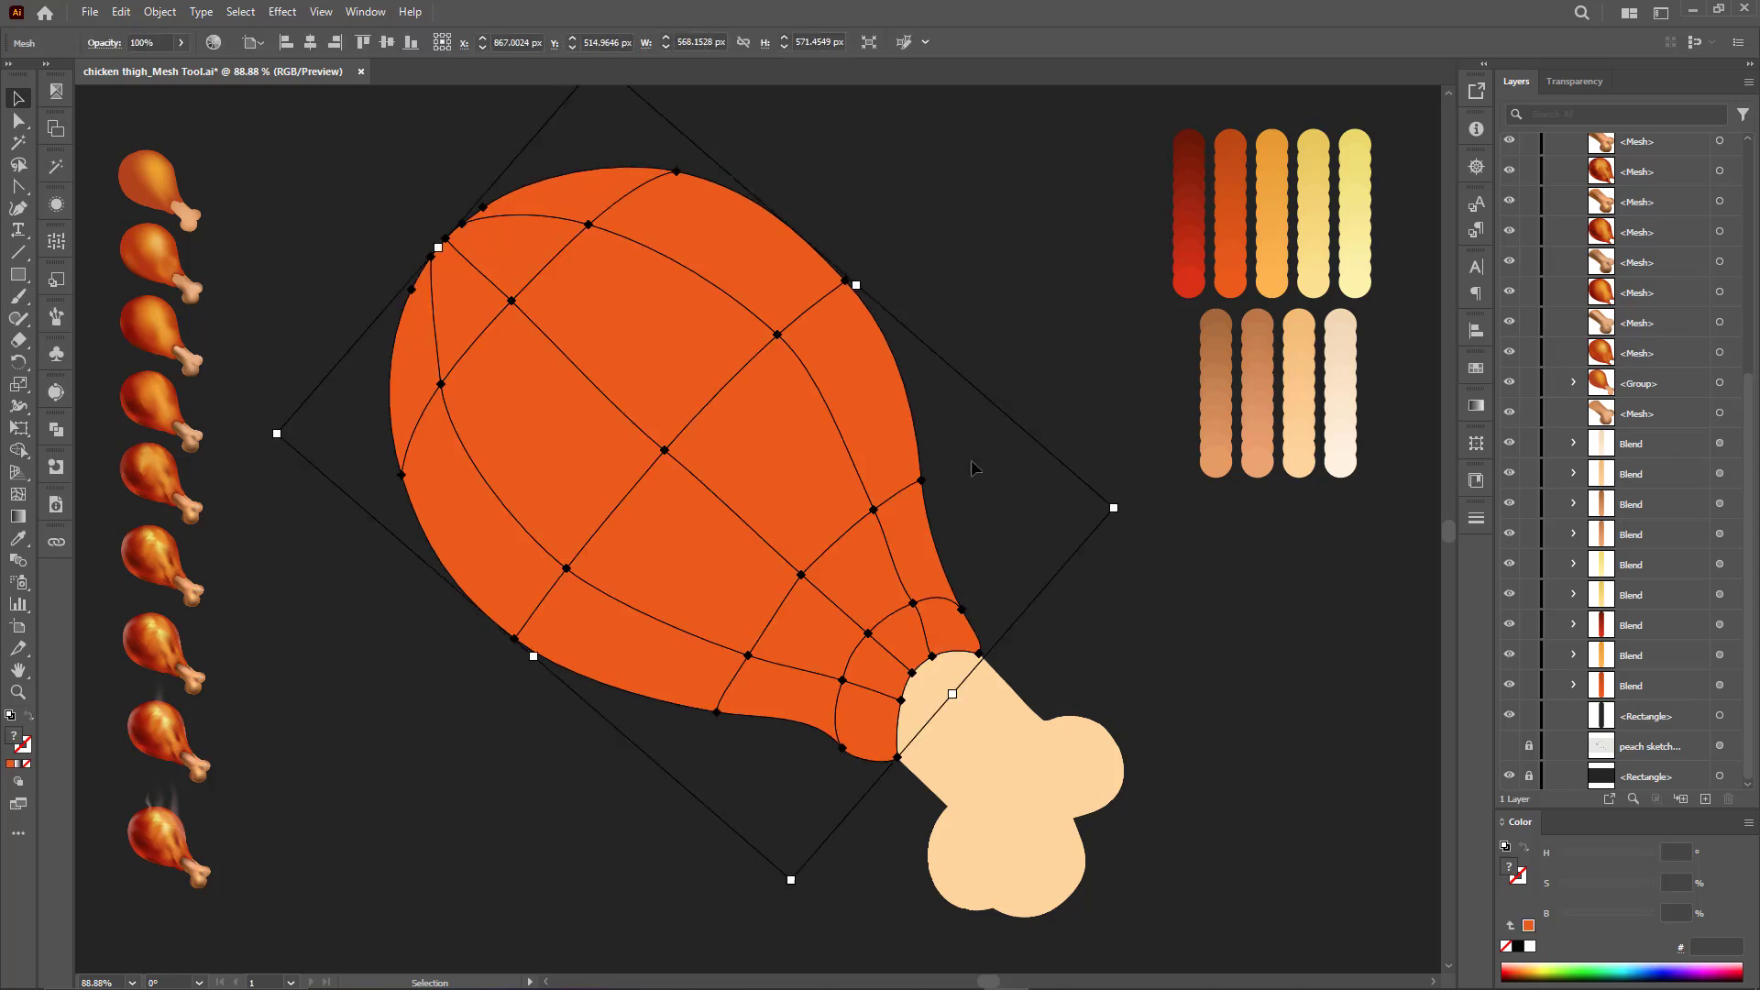
key(a)
click(778, 336)
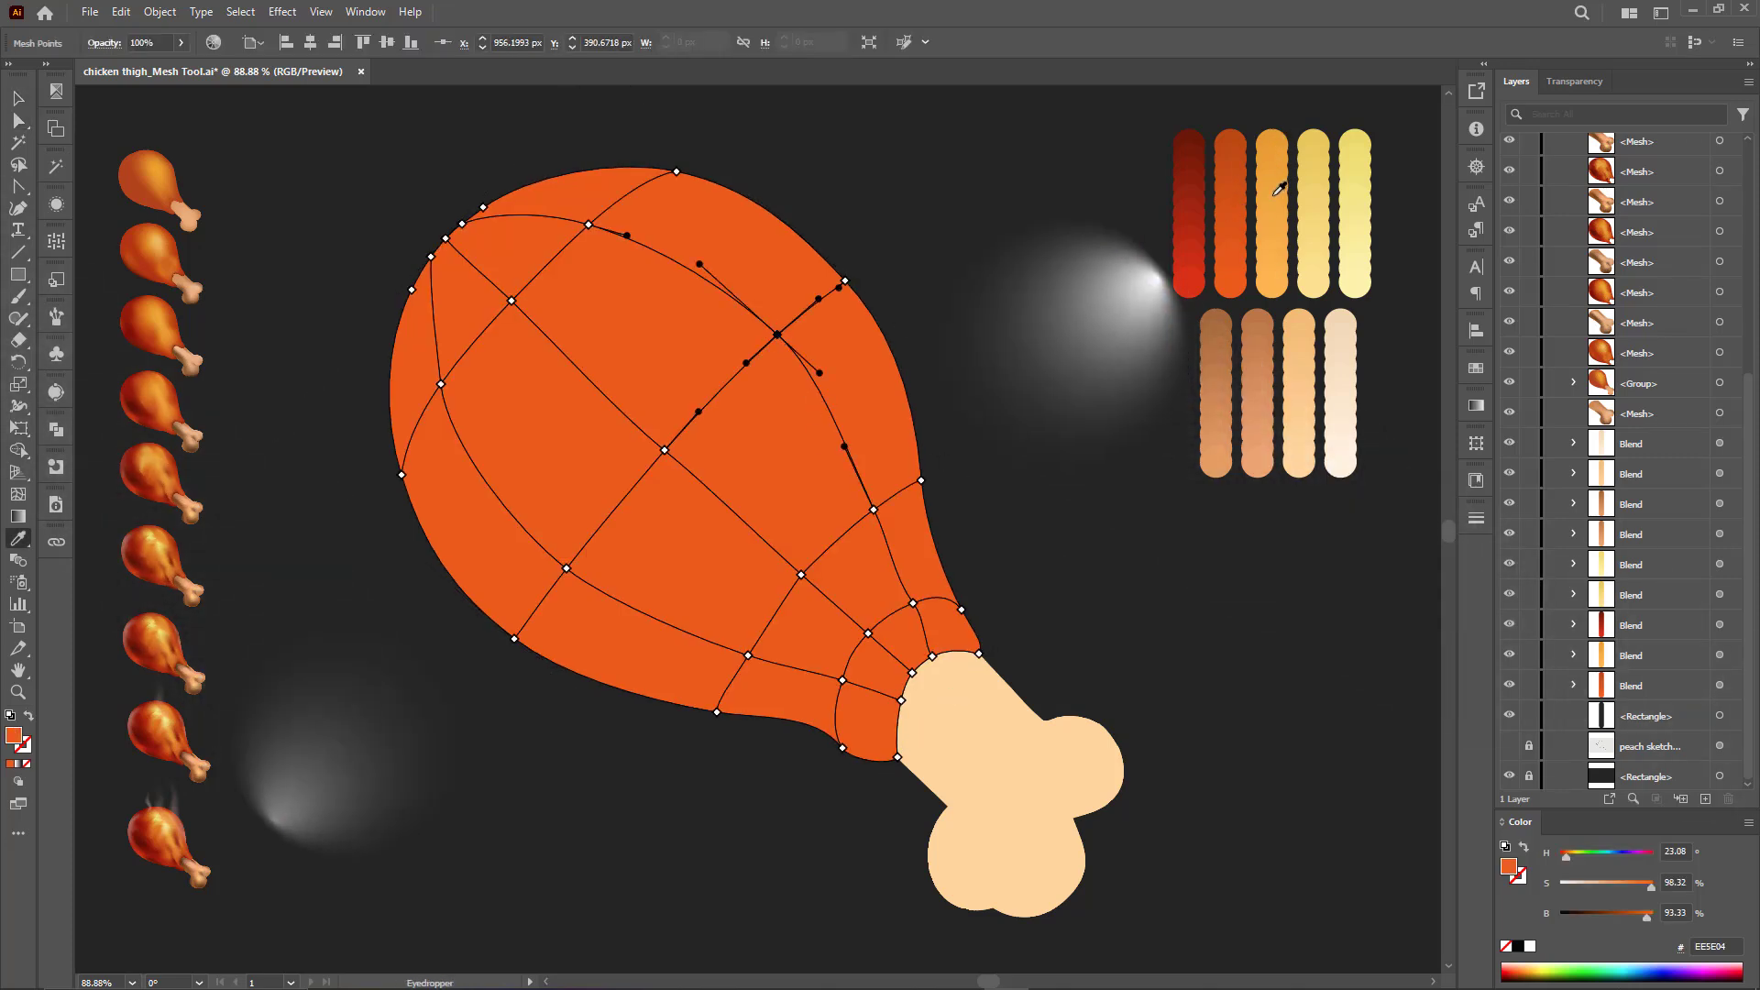
click(1278, 224)
ctrl+click(874, 511)
click(813, 409)
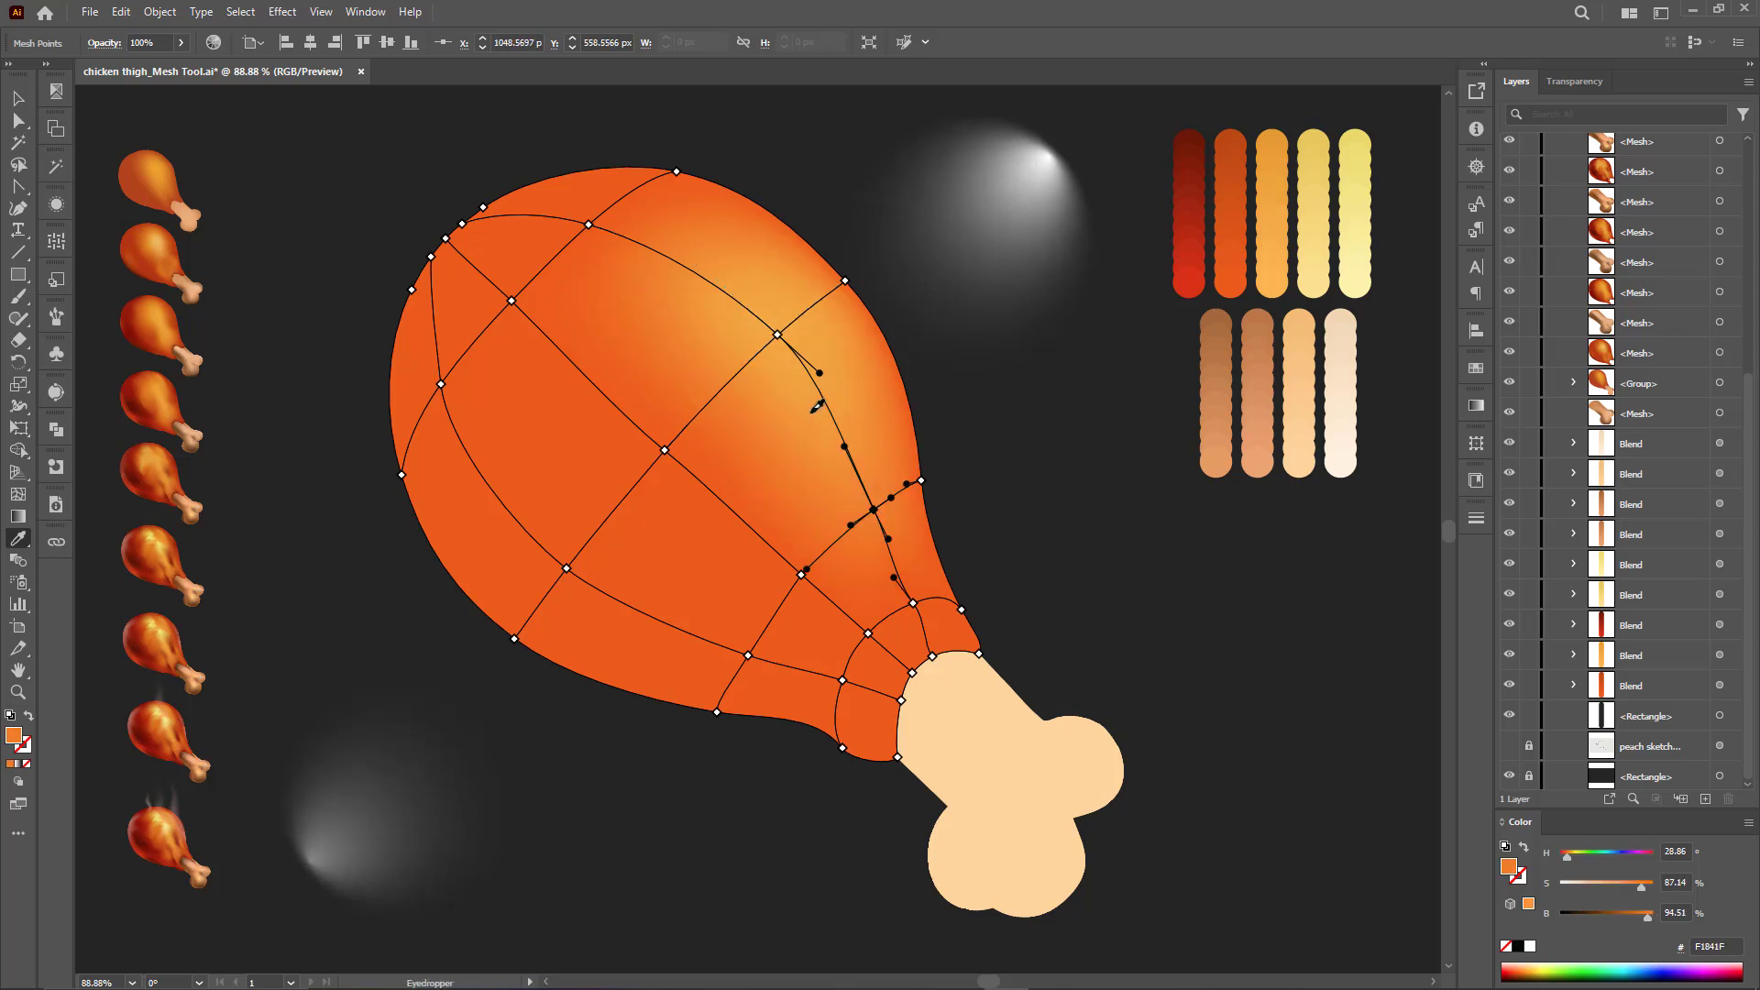
Step: Color the thigh's upper inner mesh point orange F07917, and the lower left outline points with golden orange F8B142 blending into neighbouring sampled oranges
ctrl+click(589, 225)
click(644, 267)
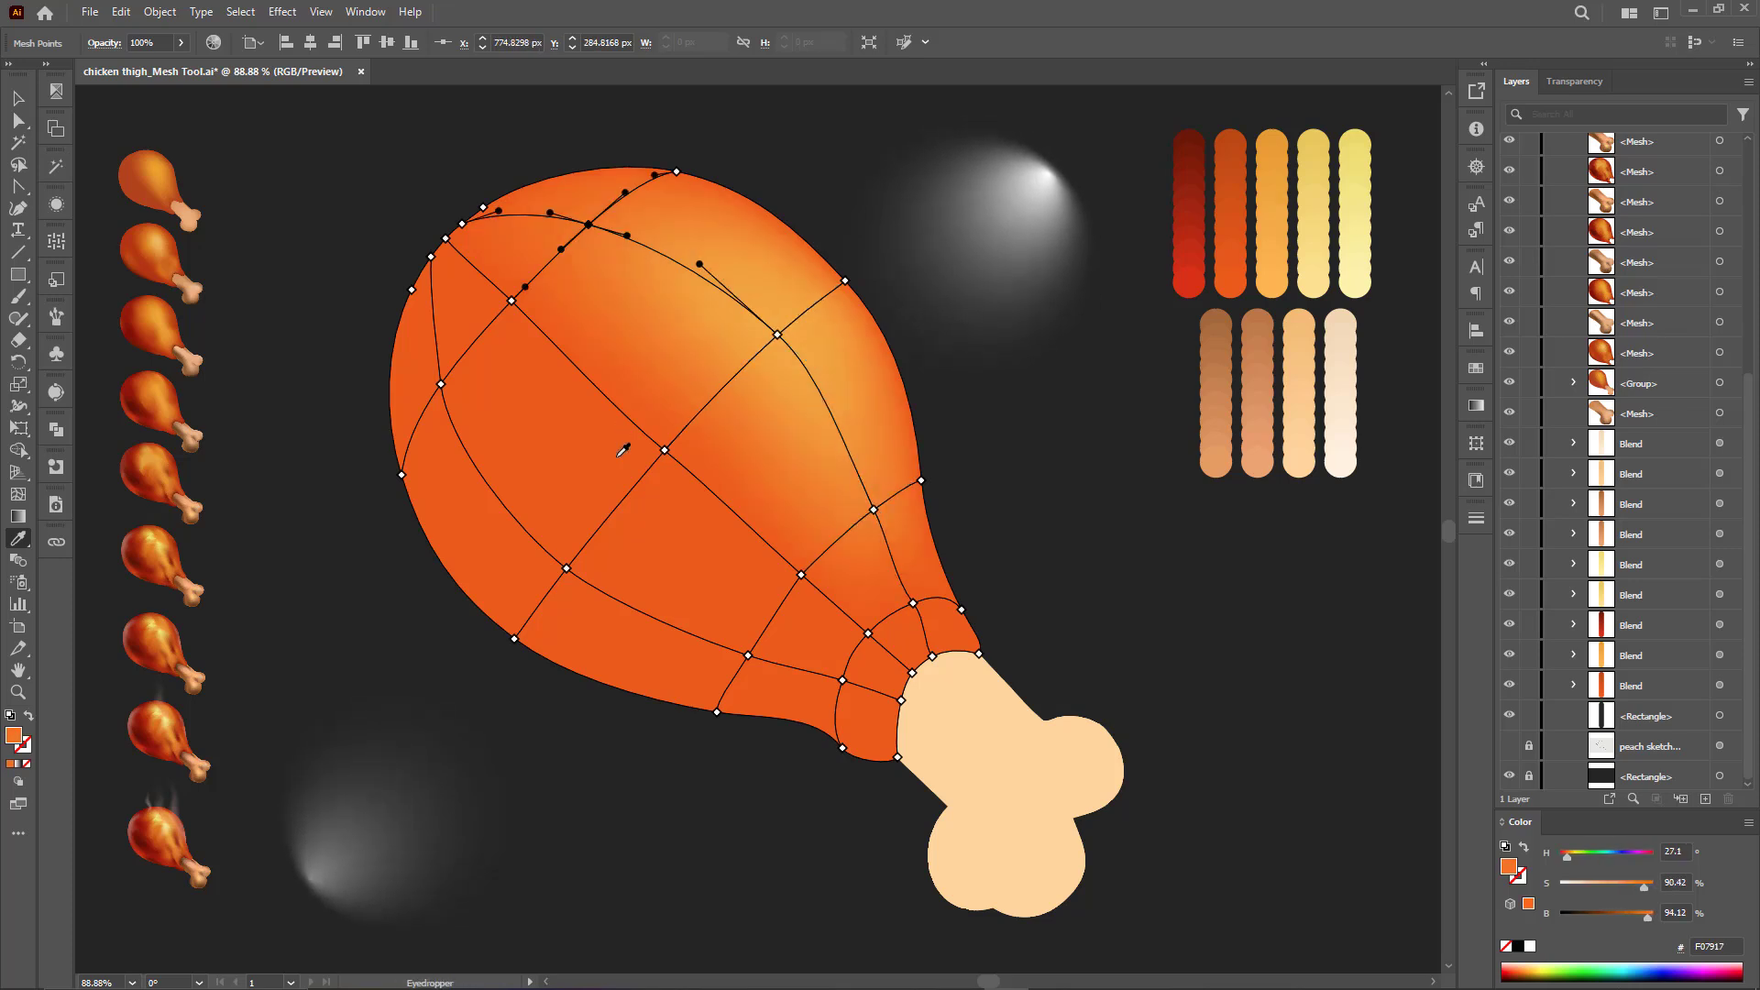
click(1279, 234)
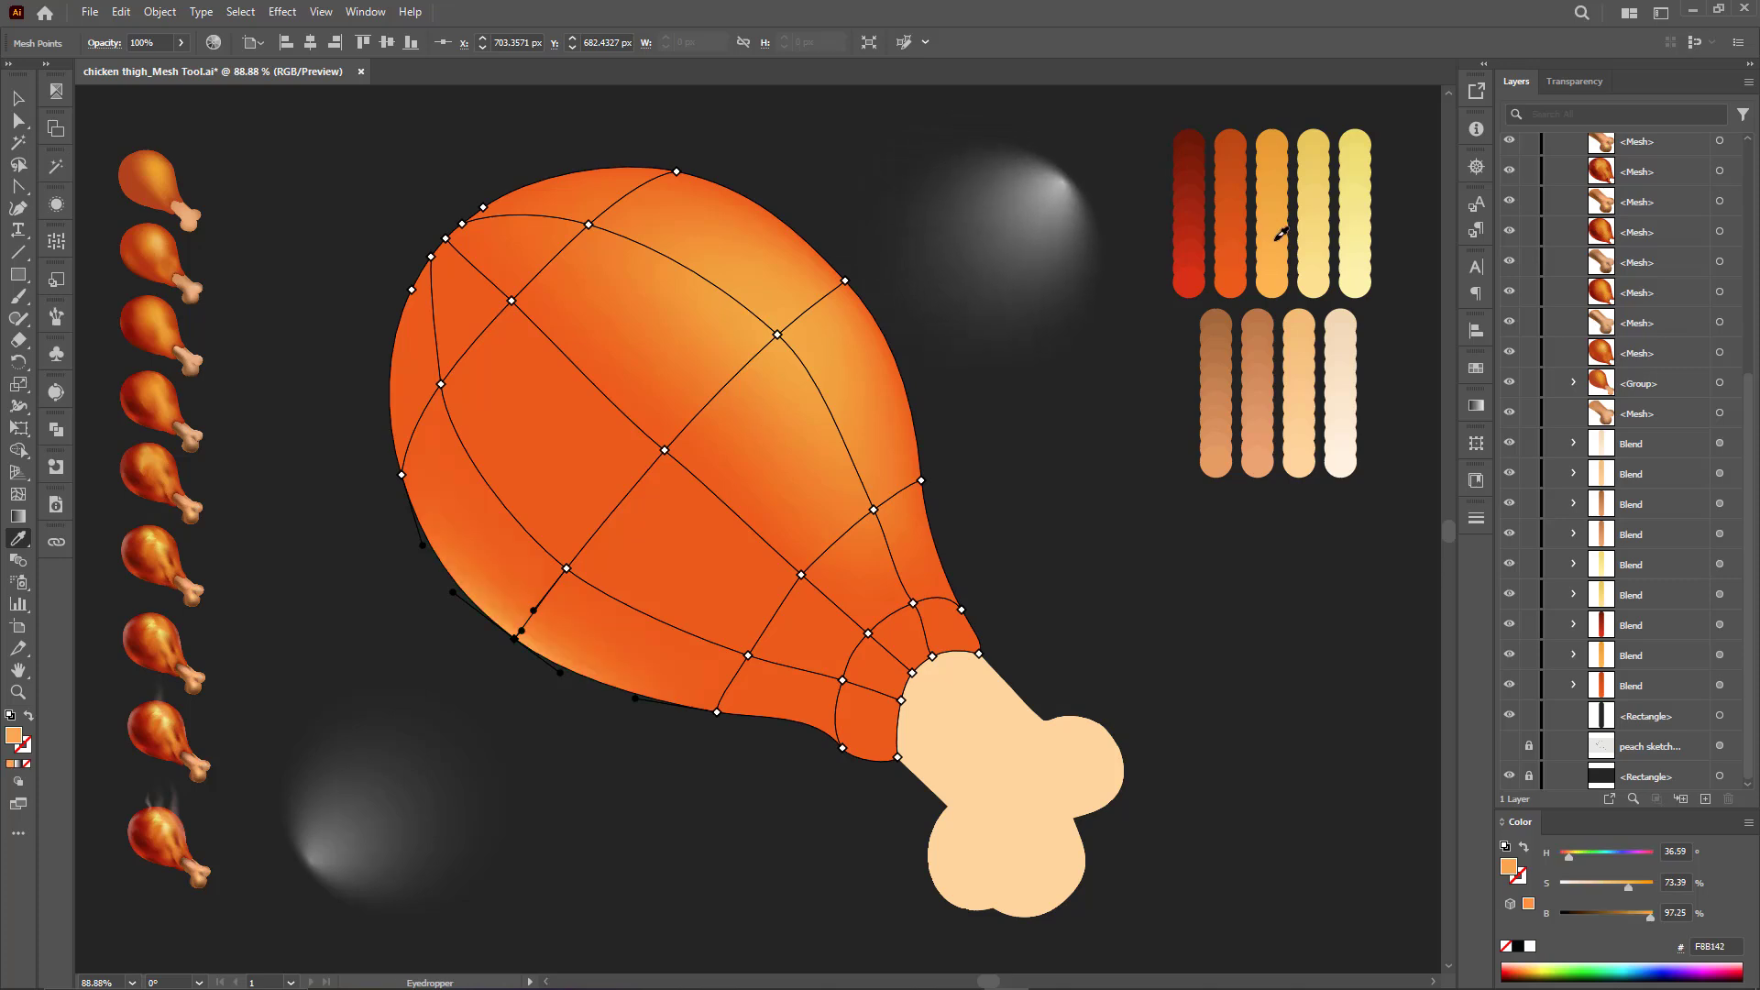
click(545, 632)
ctrl+click(402, 475)
click(521, 637)
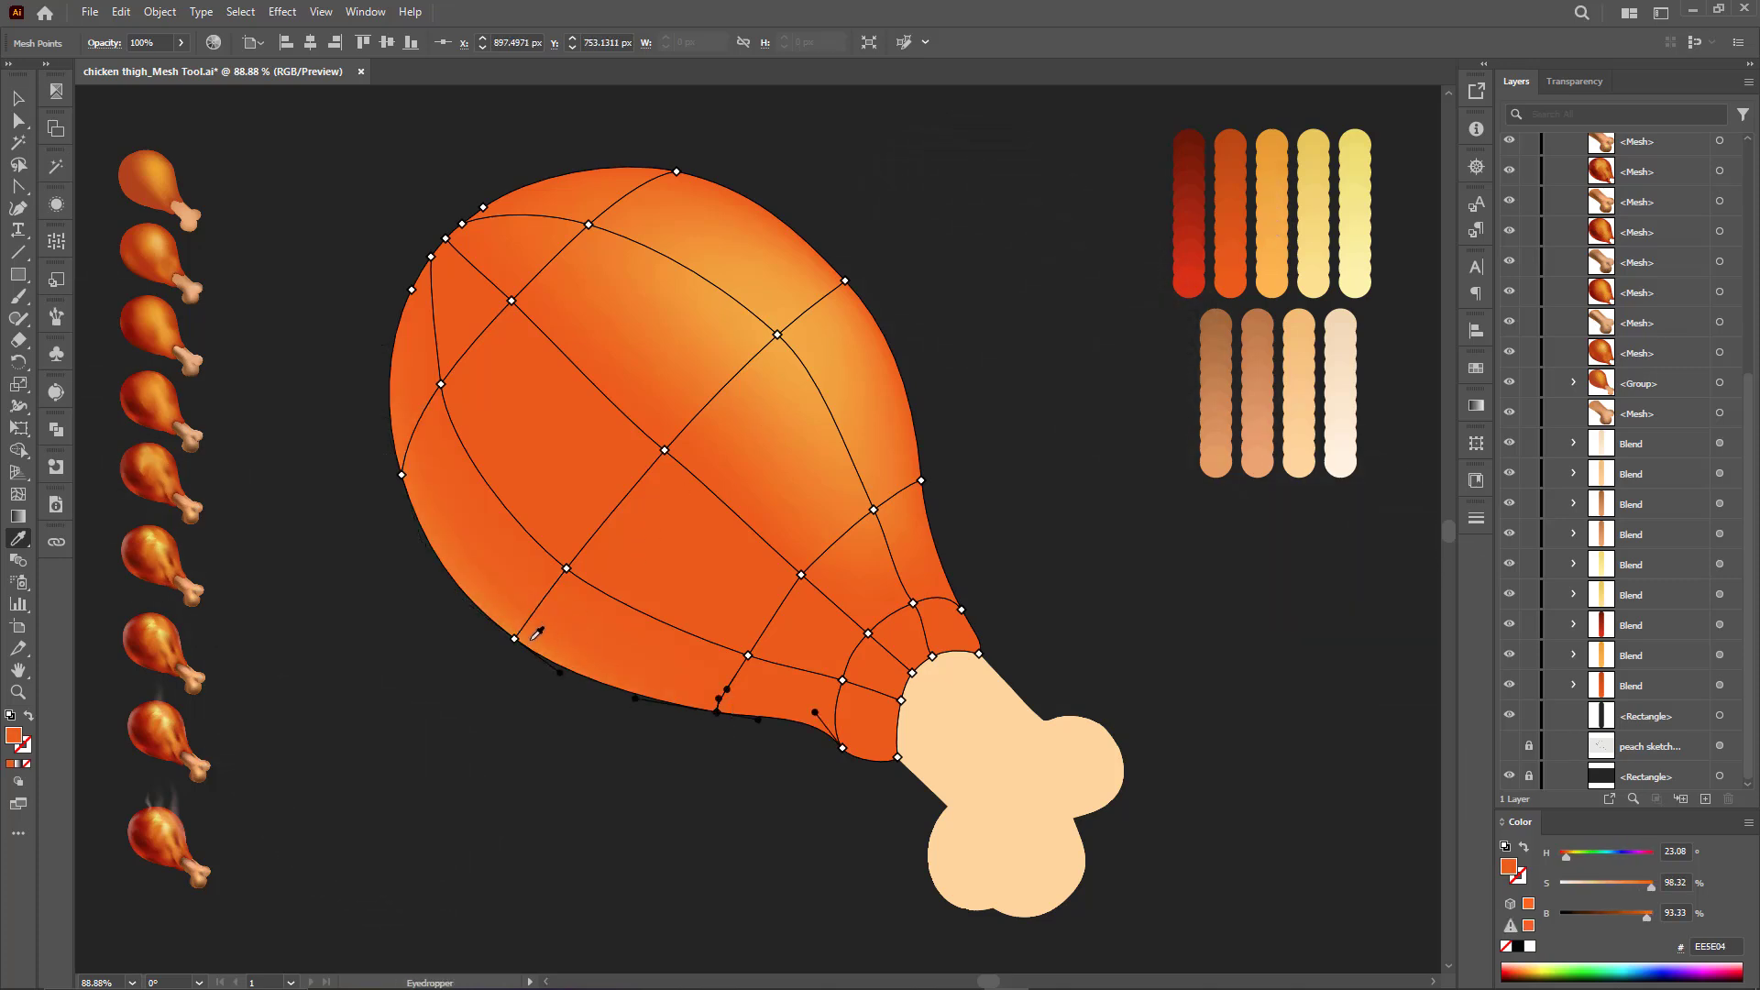
ctrl+click(581, 768)
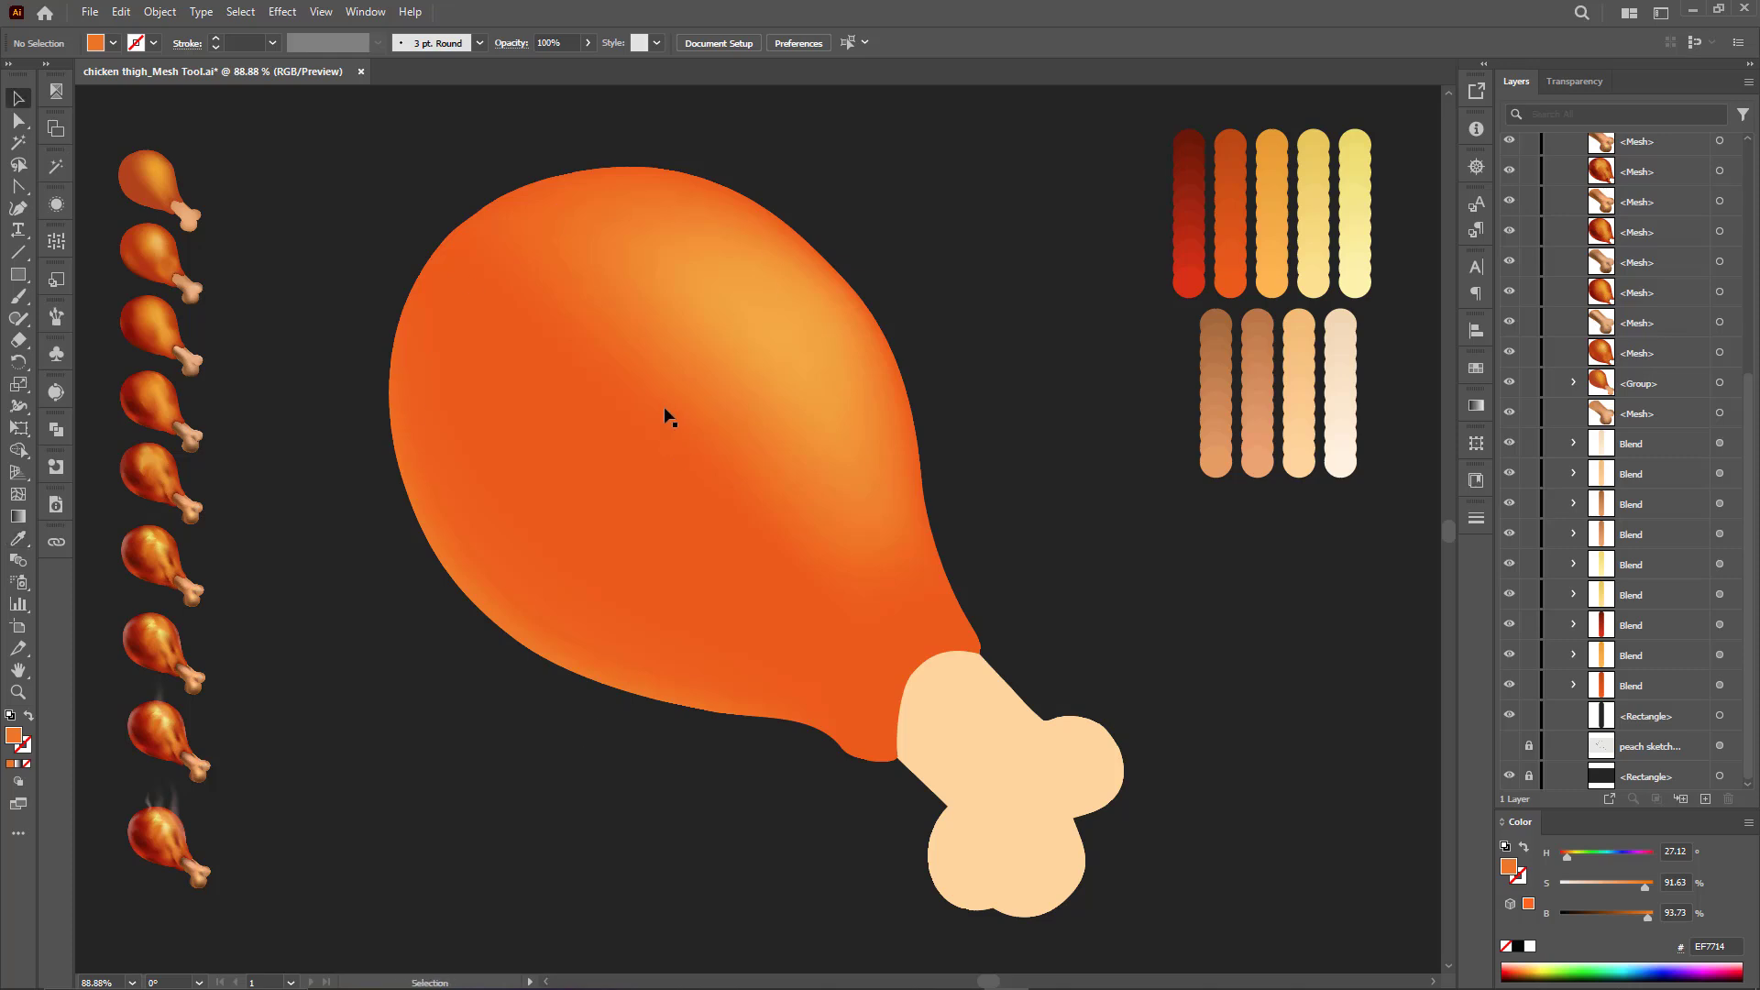
Step: Shade the thigh's lower left inner mesh point with dark red-brown 751D03 and extend that shadow to the neighbouring inner points on both sides
ctrl+click(694, 489)
click(565, 572)
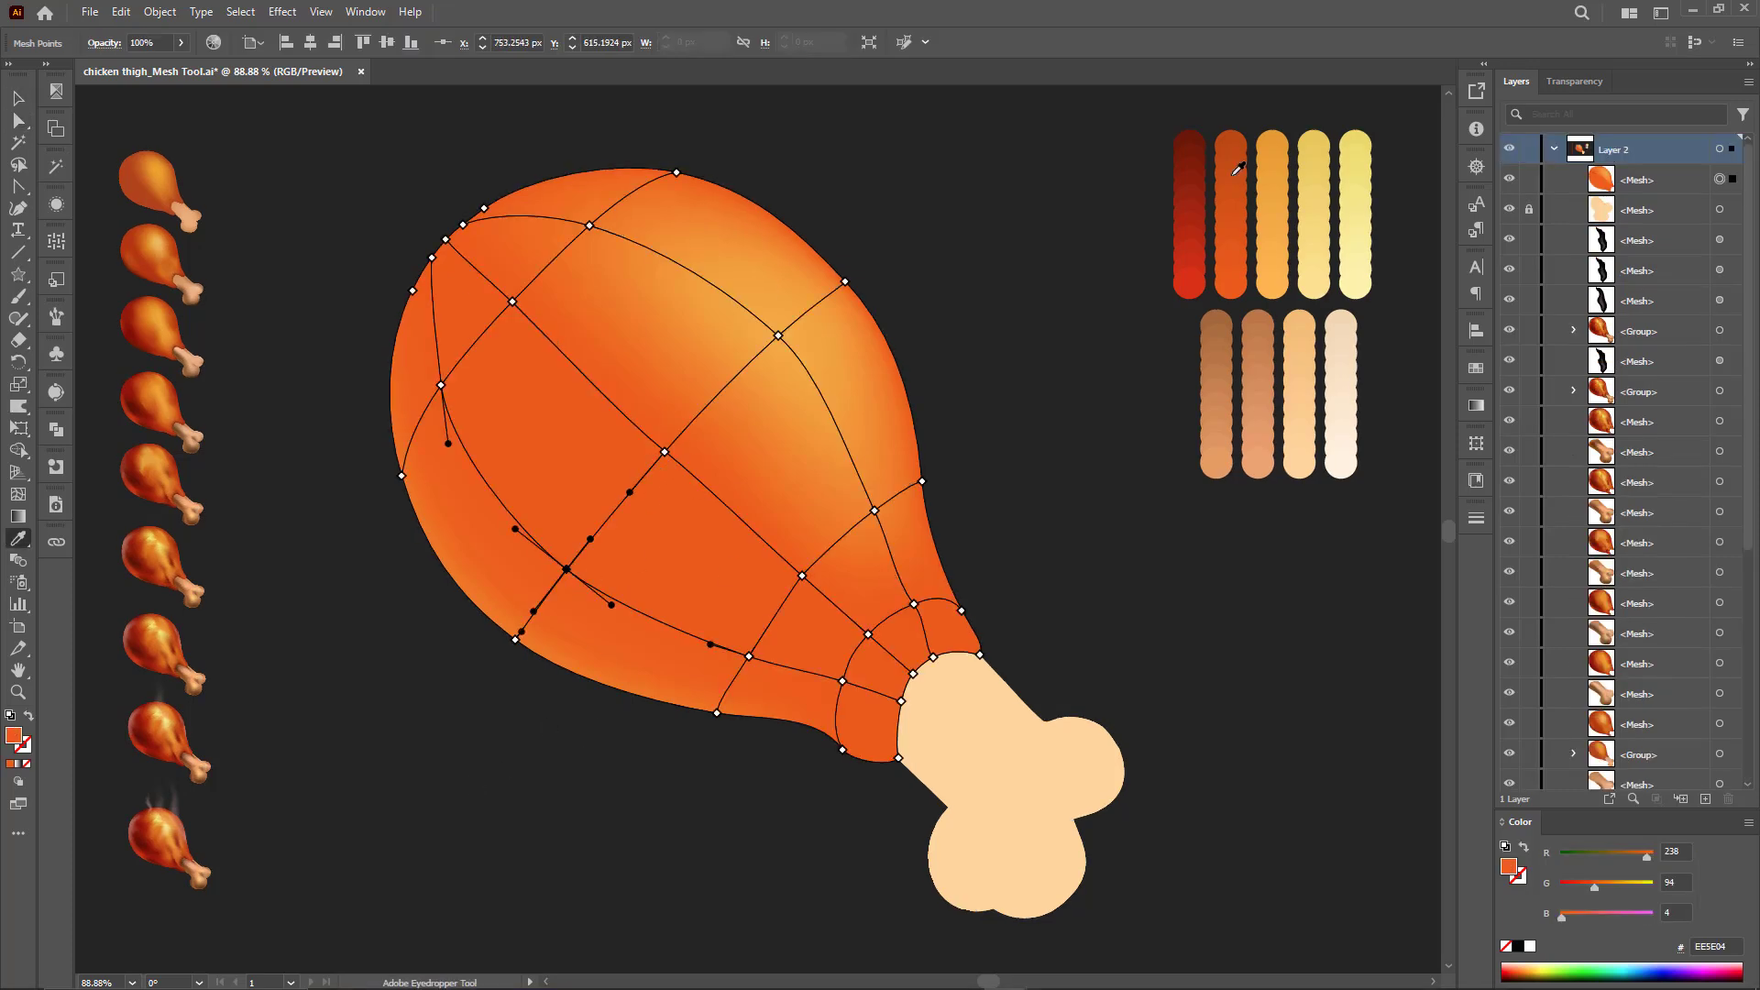
key(i)
click(1198, 174)
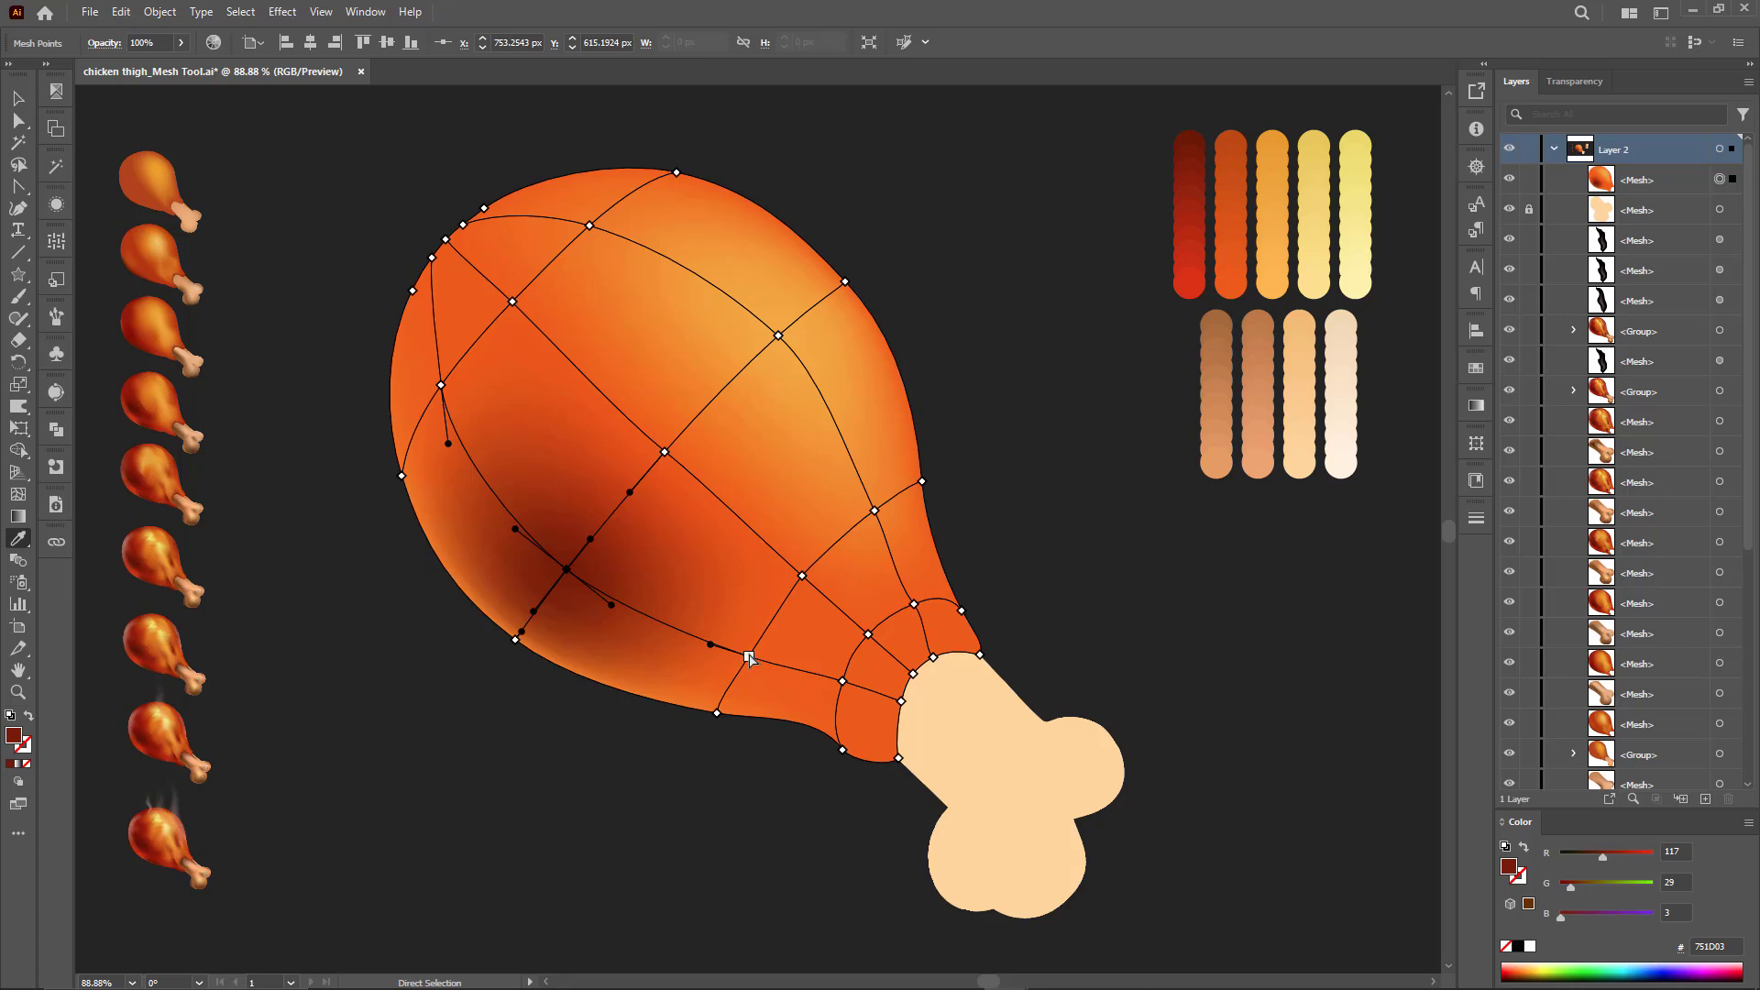
ctrl+click(749, 656)
click(575, 569)
ctrl+click(441, 385)
click(512, 510)
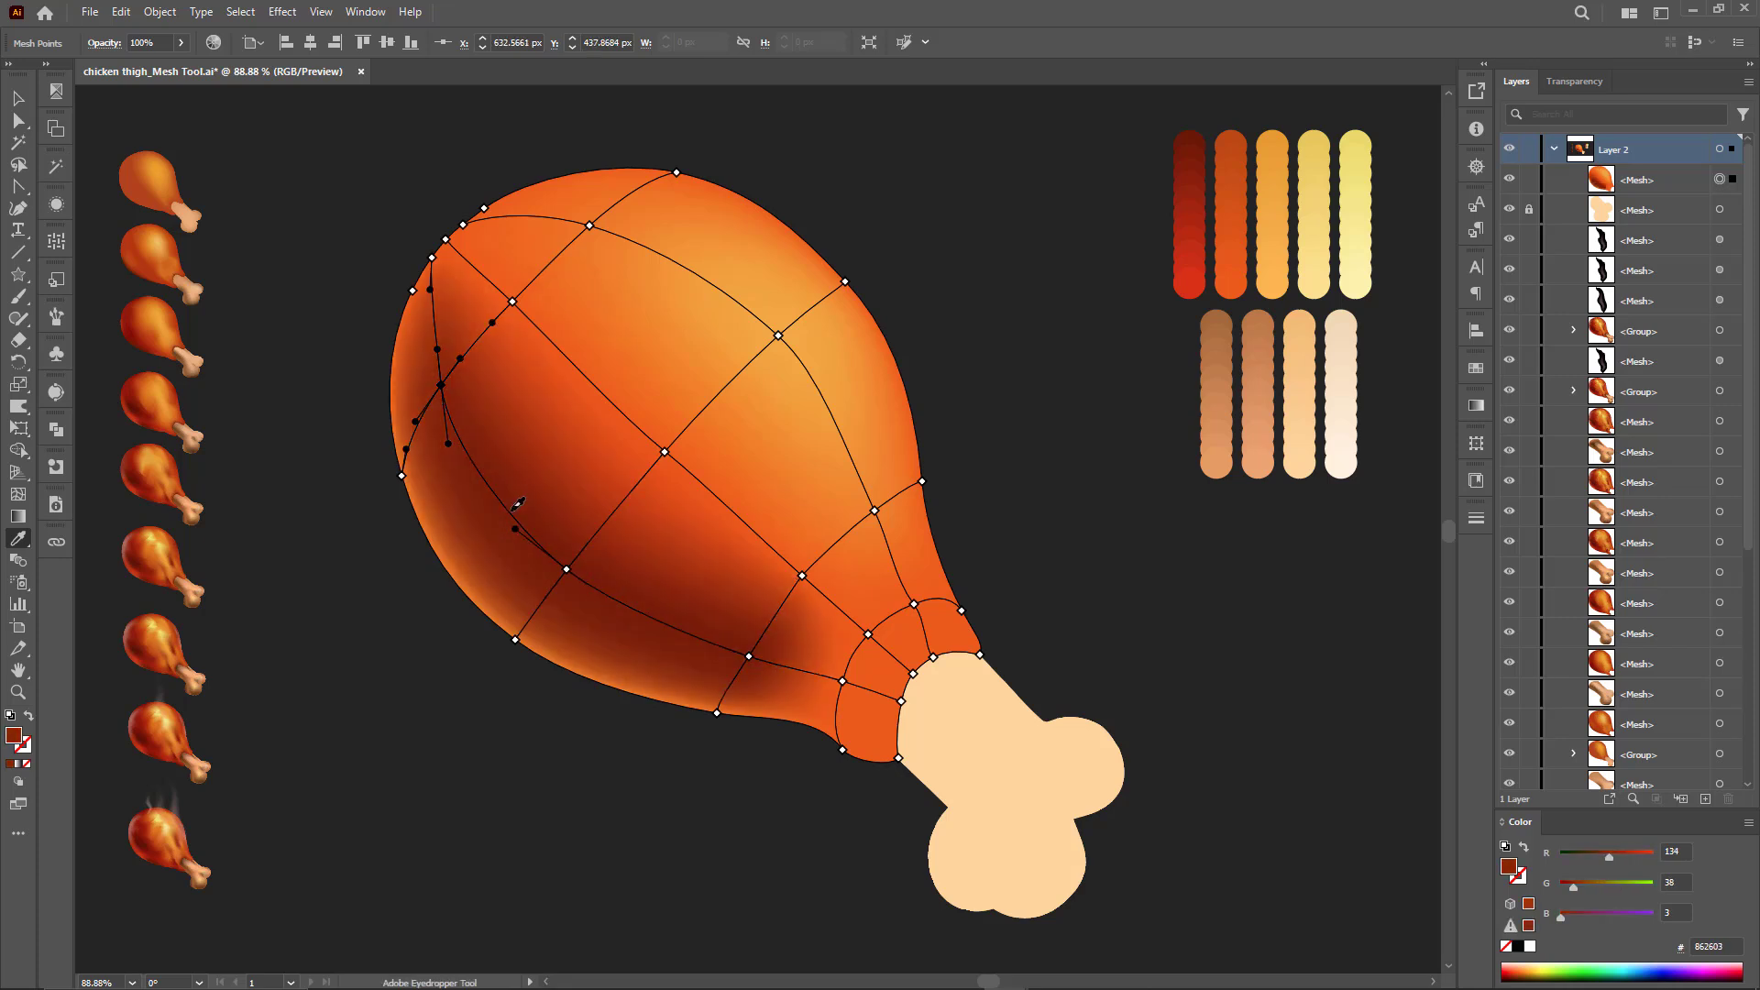
Step: Add mesh lines beside the golden highlight and just inside the upper right outline, coloring their points pale yellow F4E887 and dark red A22805
click(760, 361)
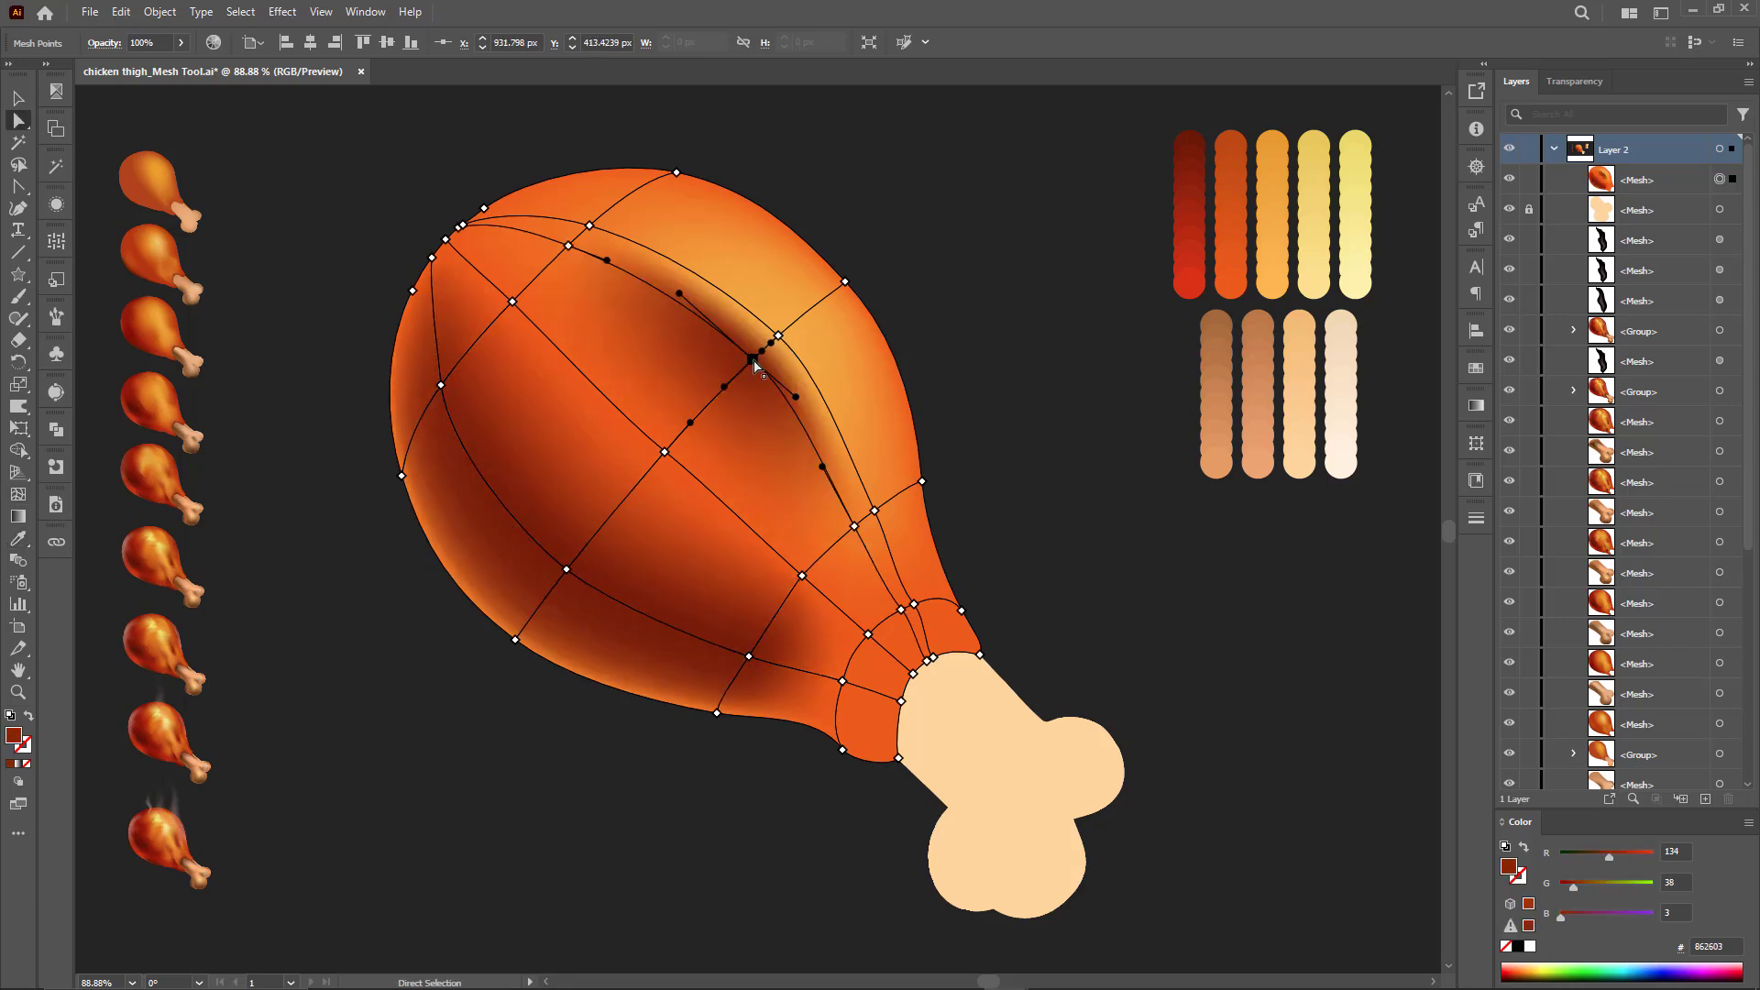
click(1358, 209)
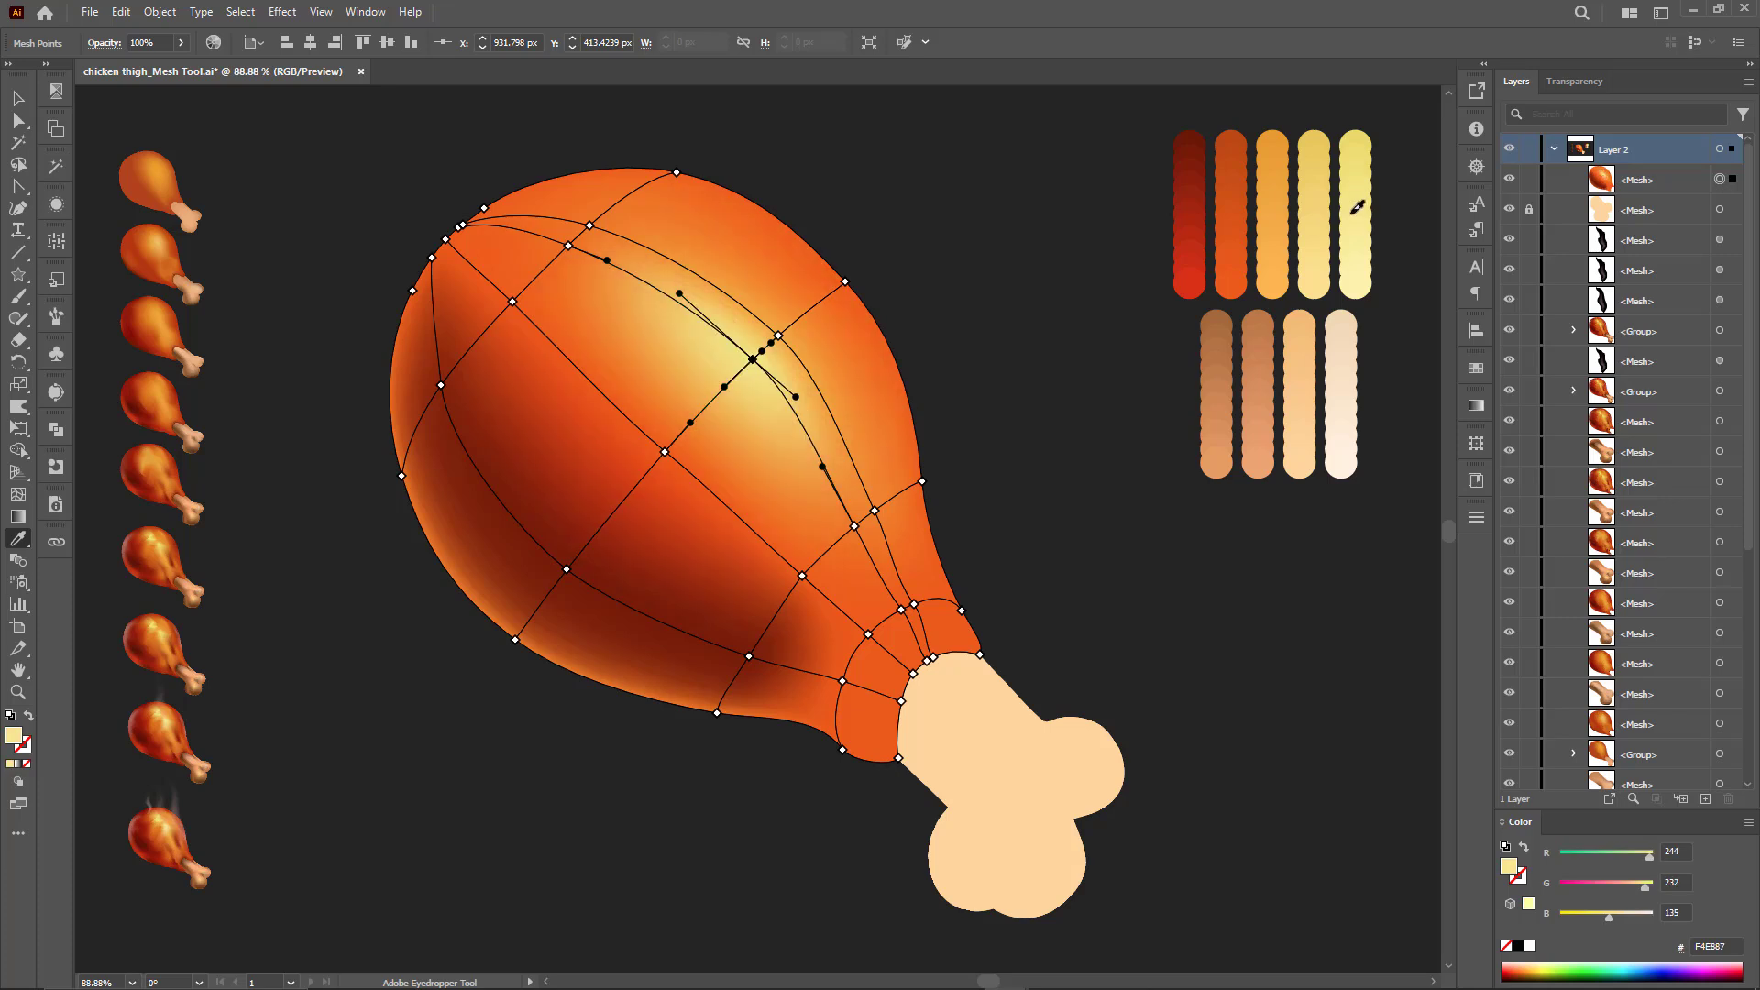
click(830, 295)
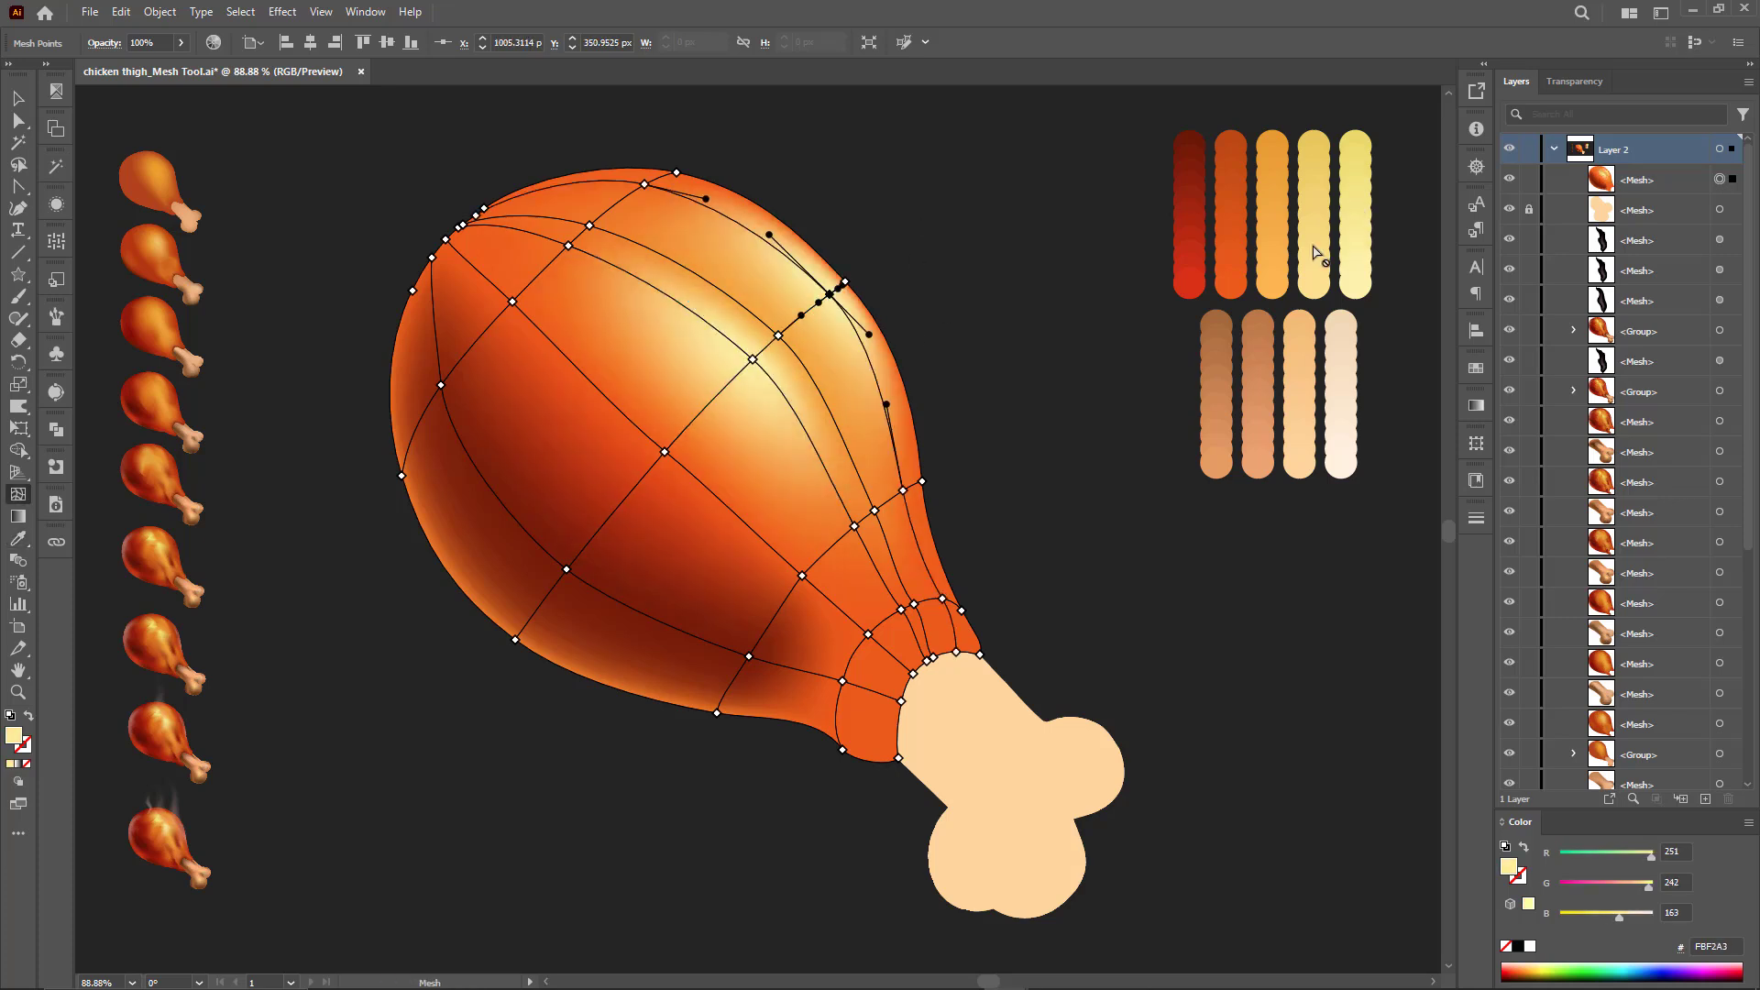
click(1207, 162)
click(1196, 196)
ctrl+click(986, 388)
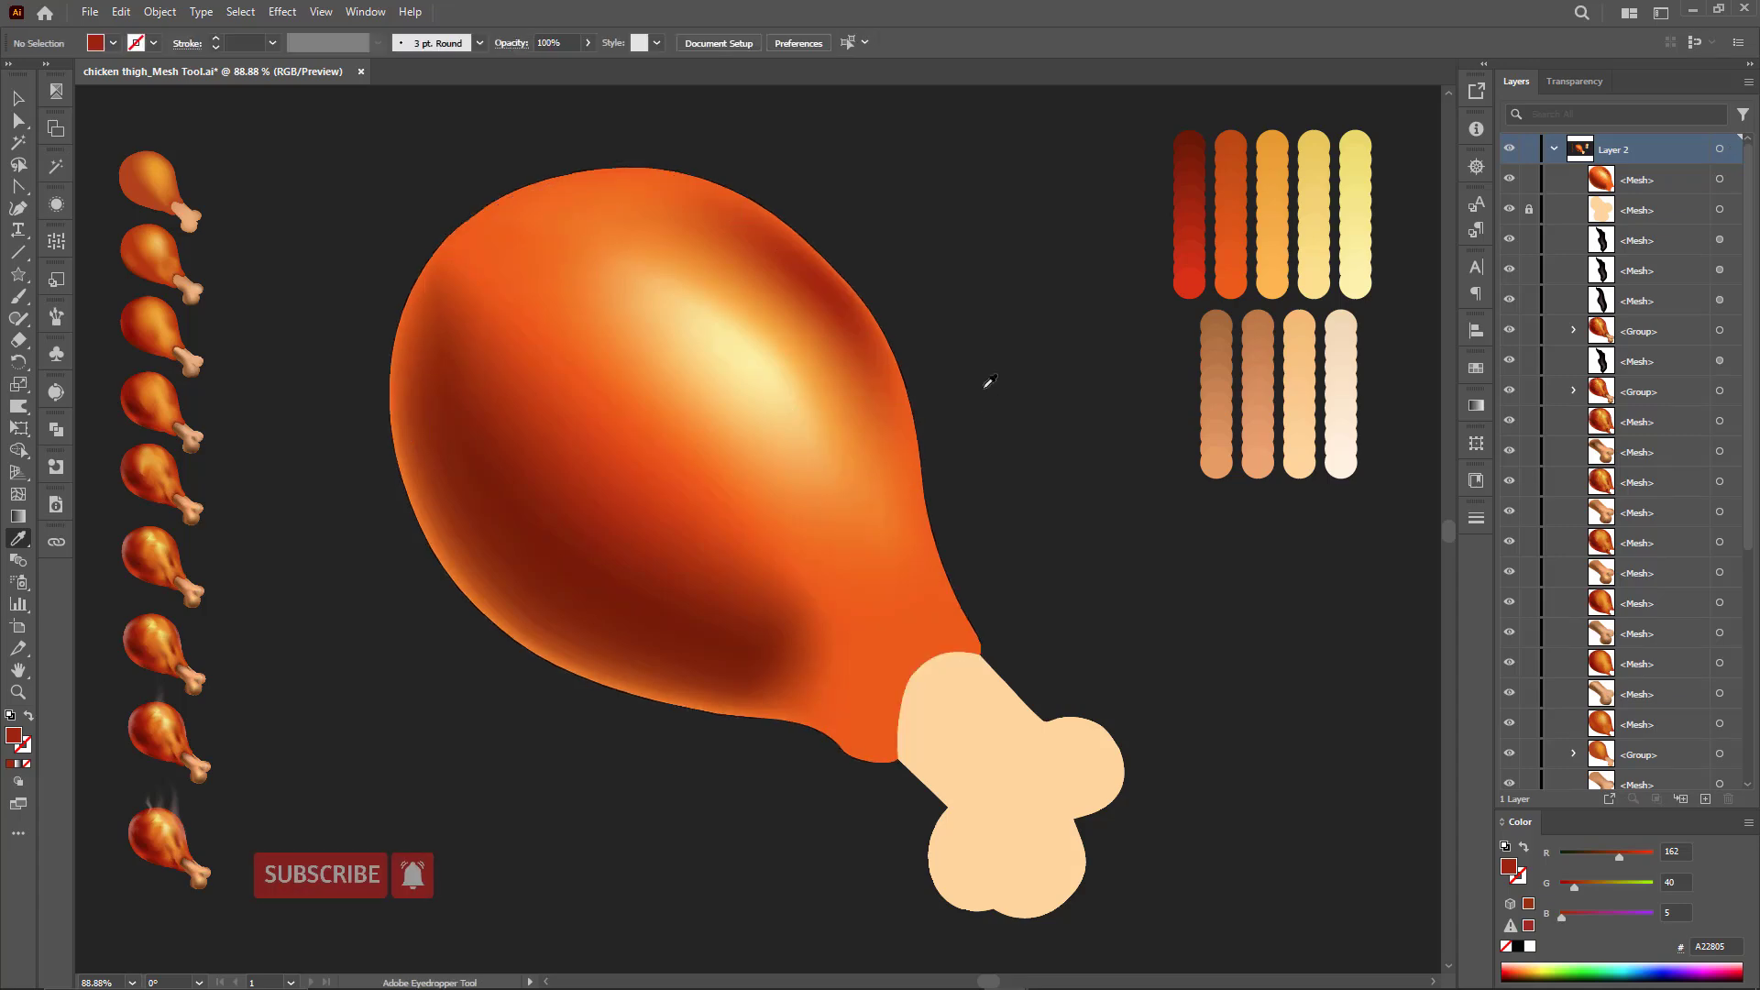
Step: Color the upper point of the mesh line inside the right outline burnt orange D0520C, and blend its point toward the bone
ctrl+click(785, 286)
ctrl+click(644, 185)
ctrl+click(903, 490)
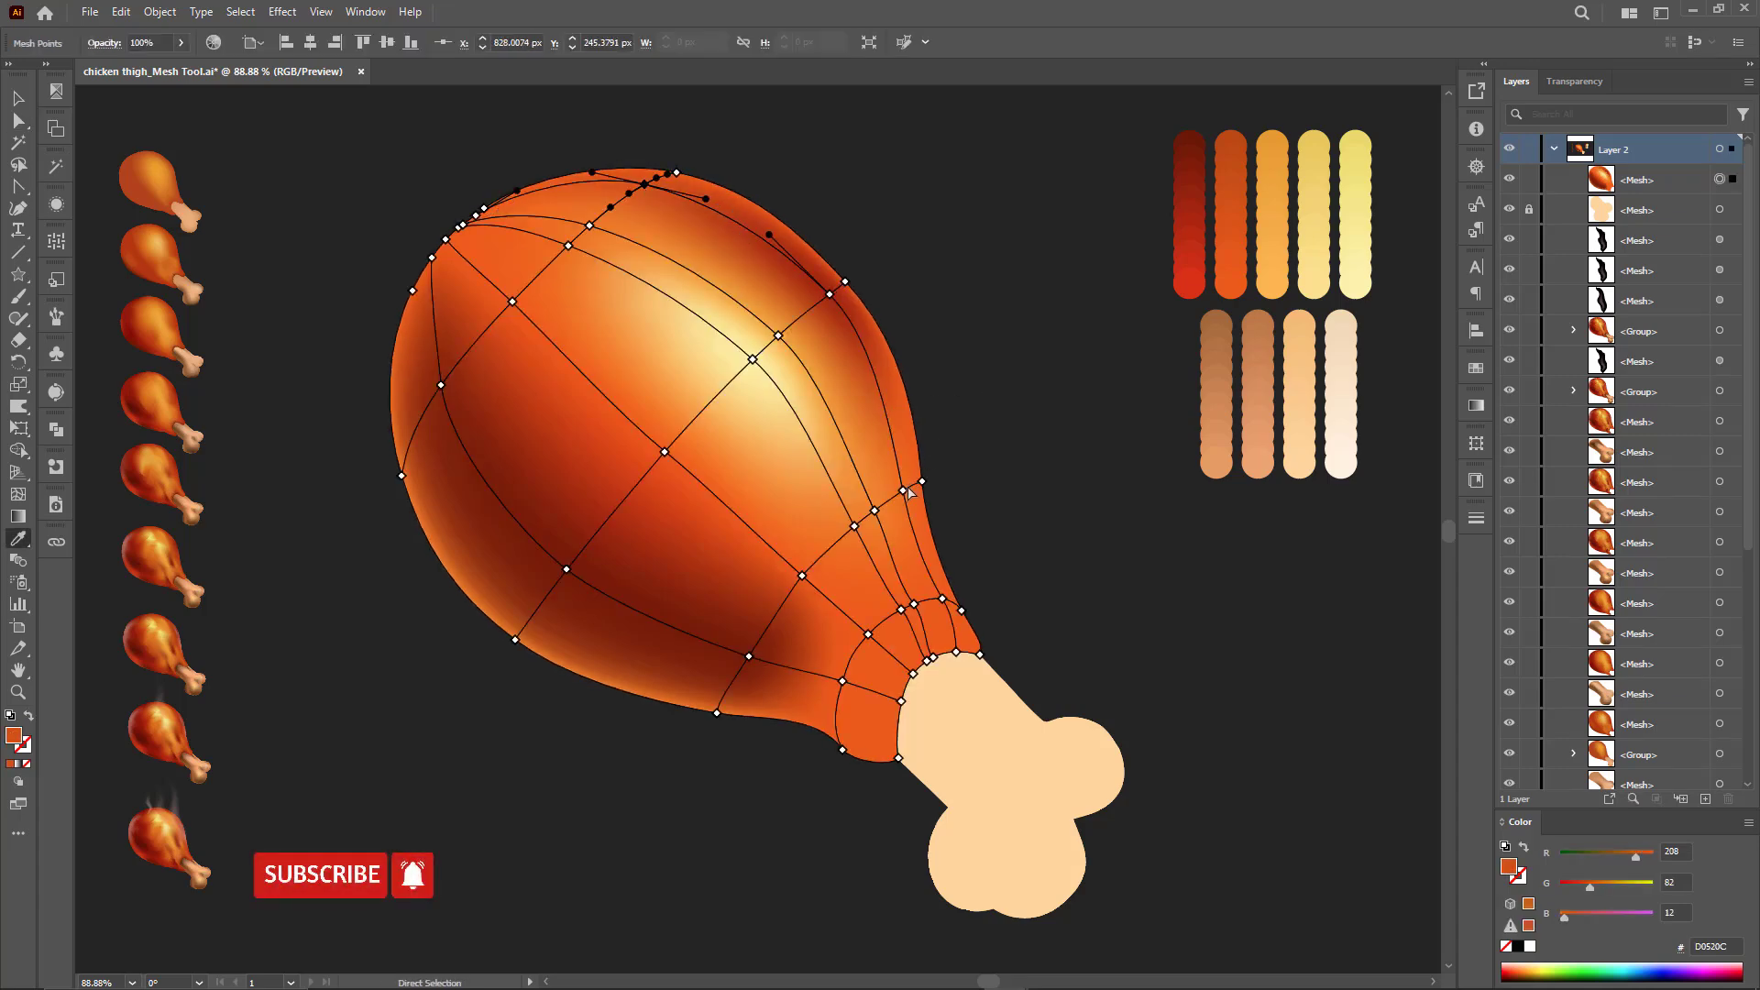
Step: Add a mesh line around the thigh's collar, midway between the existing curved line and the bone opening
drag(895, 699, 939, 698)
drag(939, 698, 884, 694)
key(u)
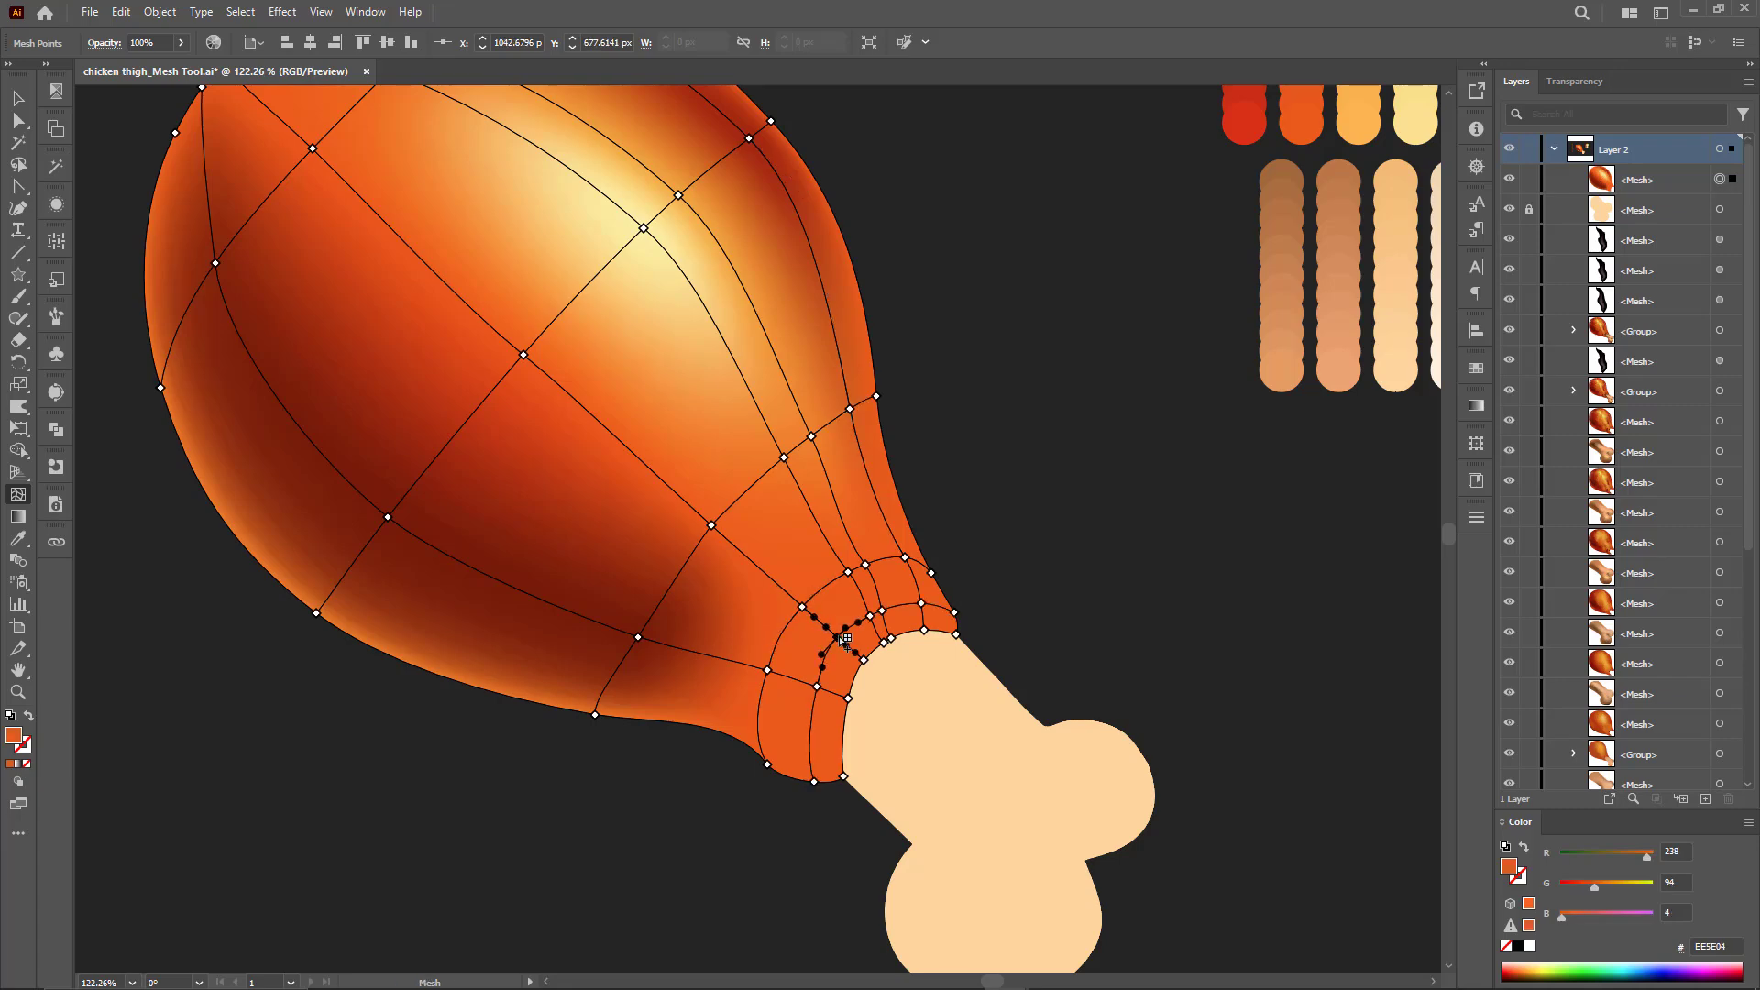
Step: Move all the color swatch columns down closer to the drumstick's bone
drag(1265, 246, 1171, 346)
key(v)
drag(1069, 223, 1401, 532)
drag(1317, 233, 1229, 450)
drag(1022, 591, 1051, 471)
click(1049, 467)
Step: Color the central mesh point on the collar's new line with golden orange from the third swatch column
key(a)
click(805, 595)
click(772, 616)
key(i)
click(1205, 289)
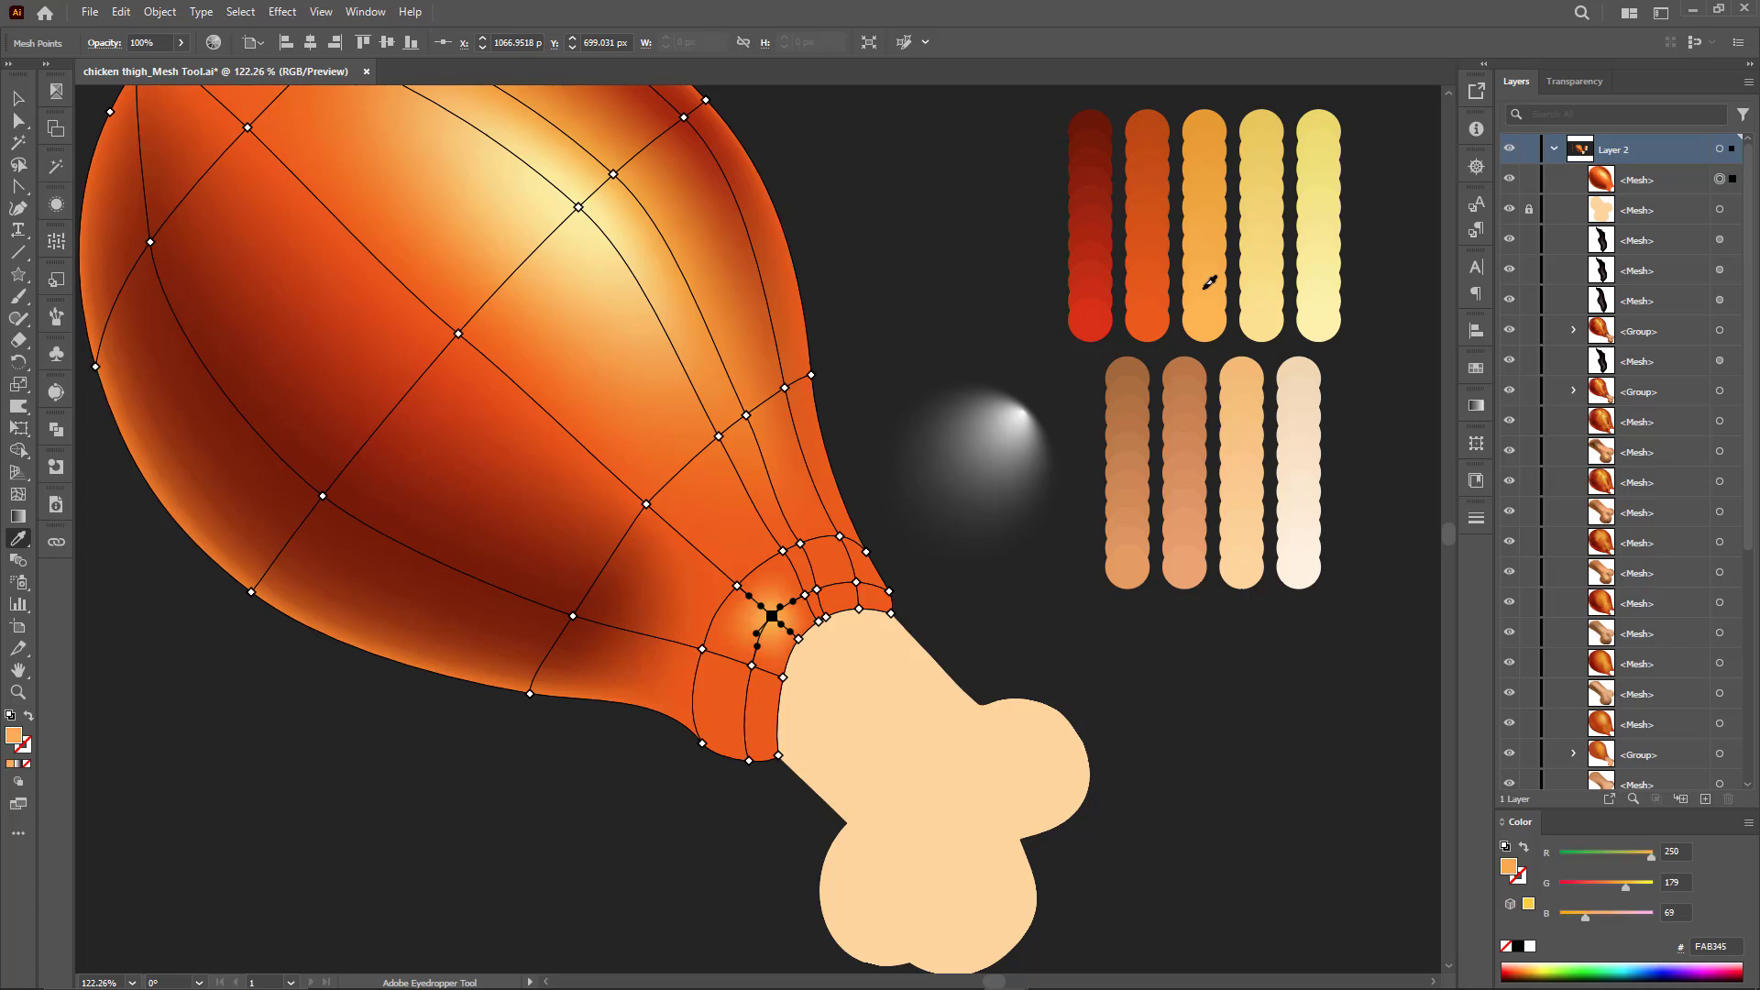
click(1206, 192)
Step: Color the remaining inner points along the collar line with golden and orange tones sampled from the adjacent collar shading, such as EF831C
ctrl+click(805, 595)
click(788, 606)
ctrl+click(817, 590)
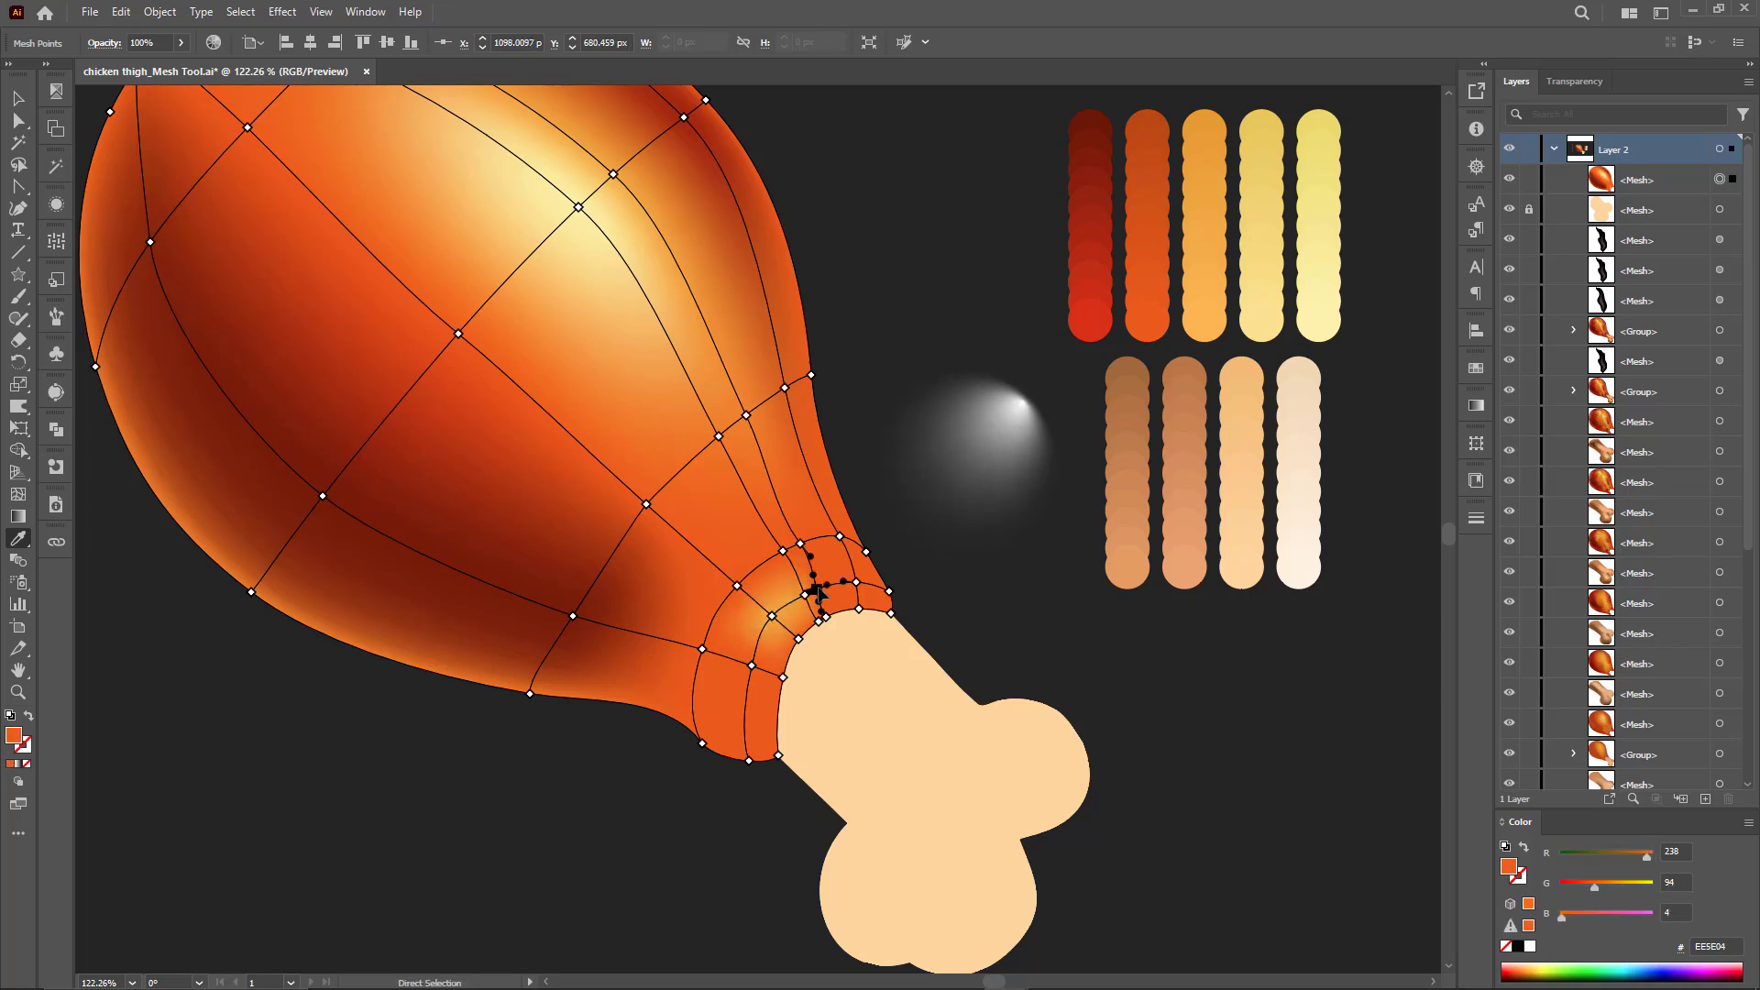
click(805, 598)
ctrl+click(856, 583)
click(814, 595)
ctrl+click(752, 666)
click(765, 636)
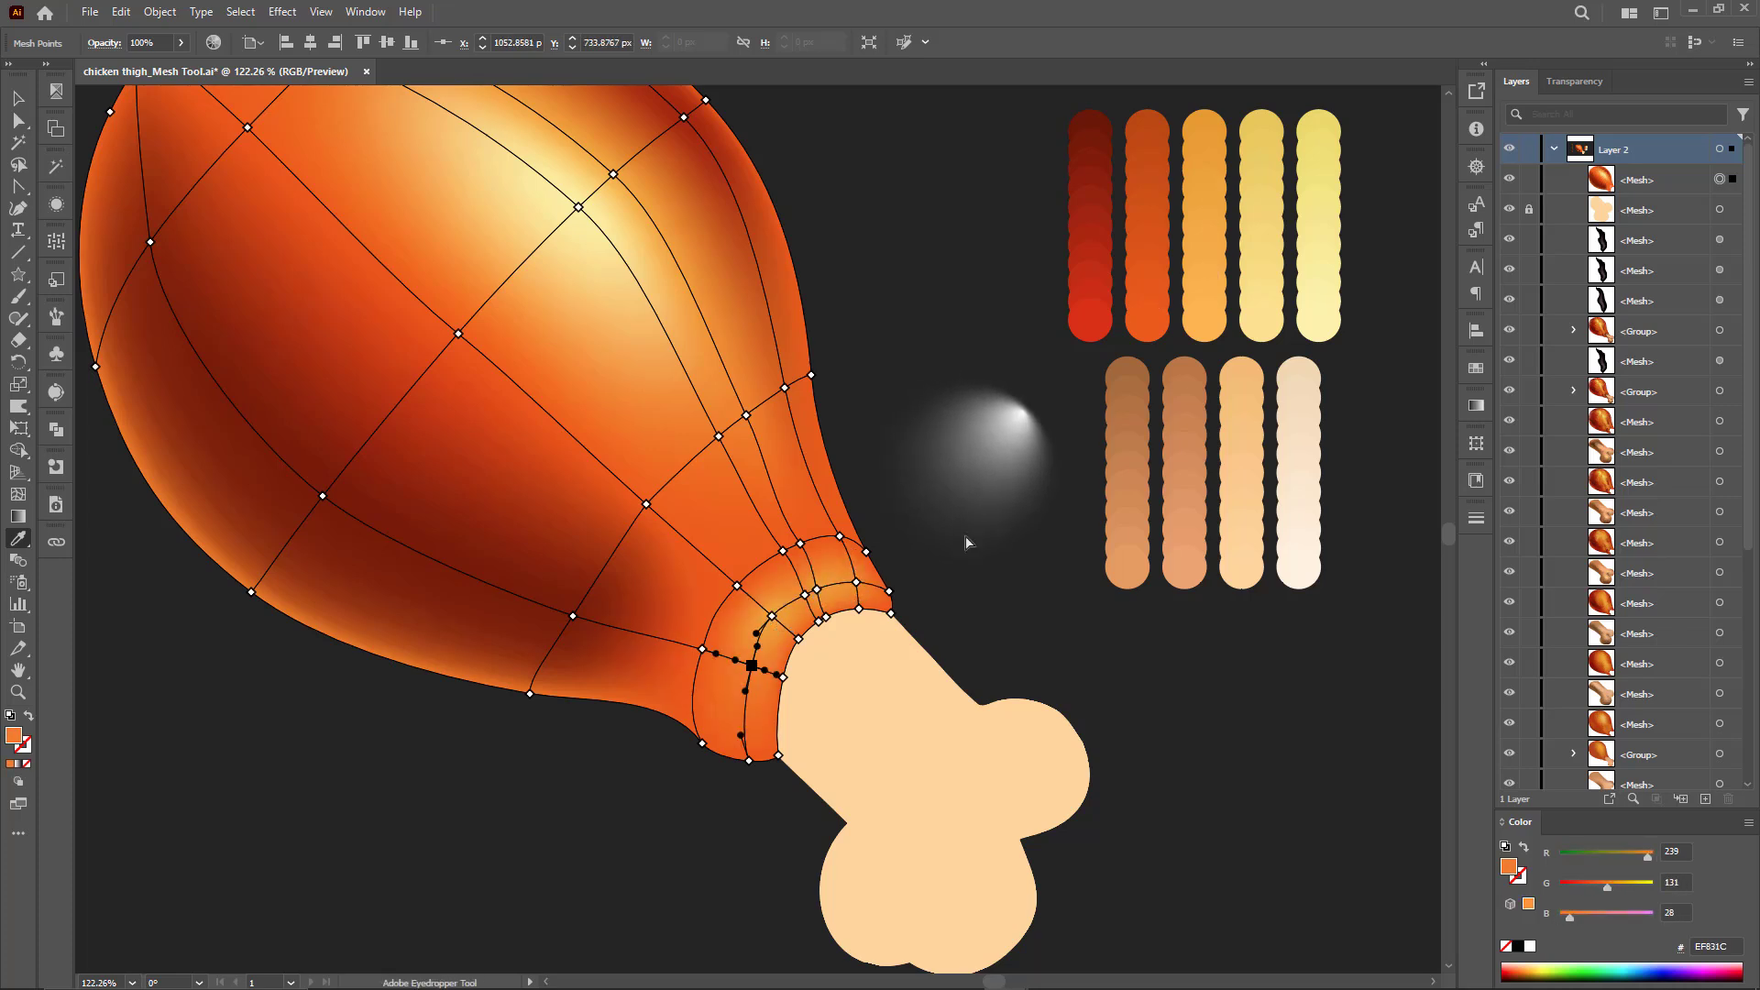
ctrl+click(974, 538)
Step: Brighten the two close upper collar points with yellows F3CC67 and F2C863, and color the collar's lower outline points dark red 8B2204
ctrl+click(817, 590)
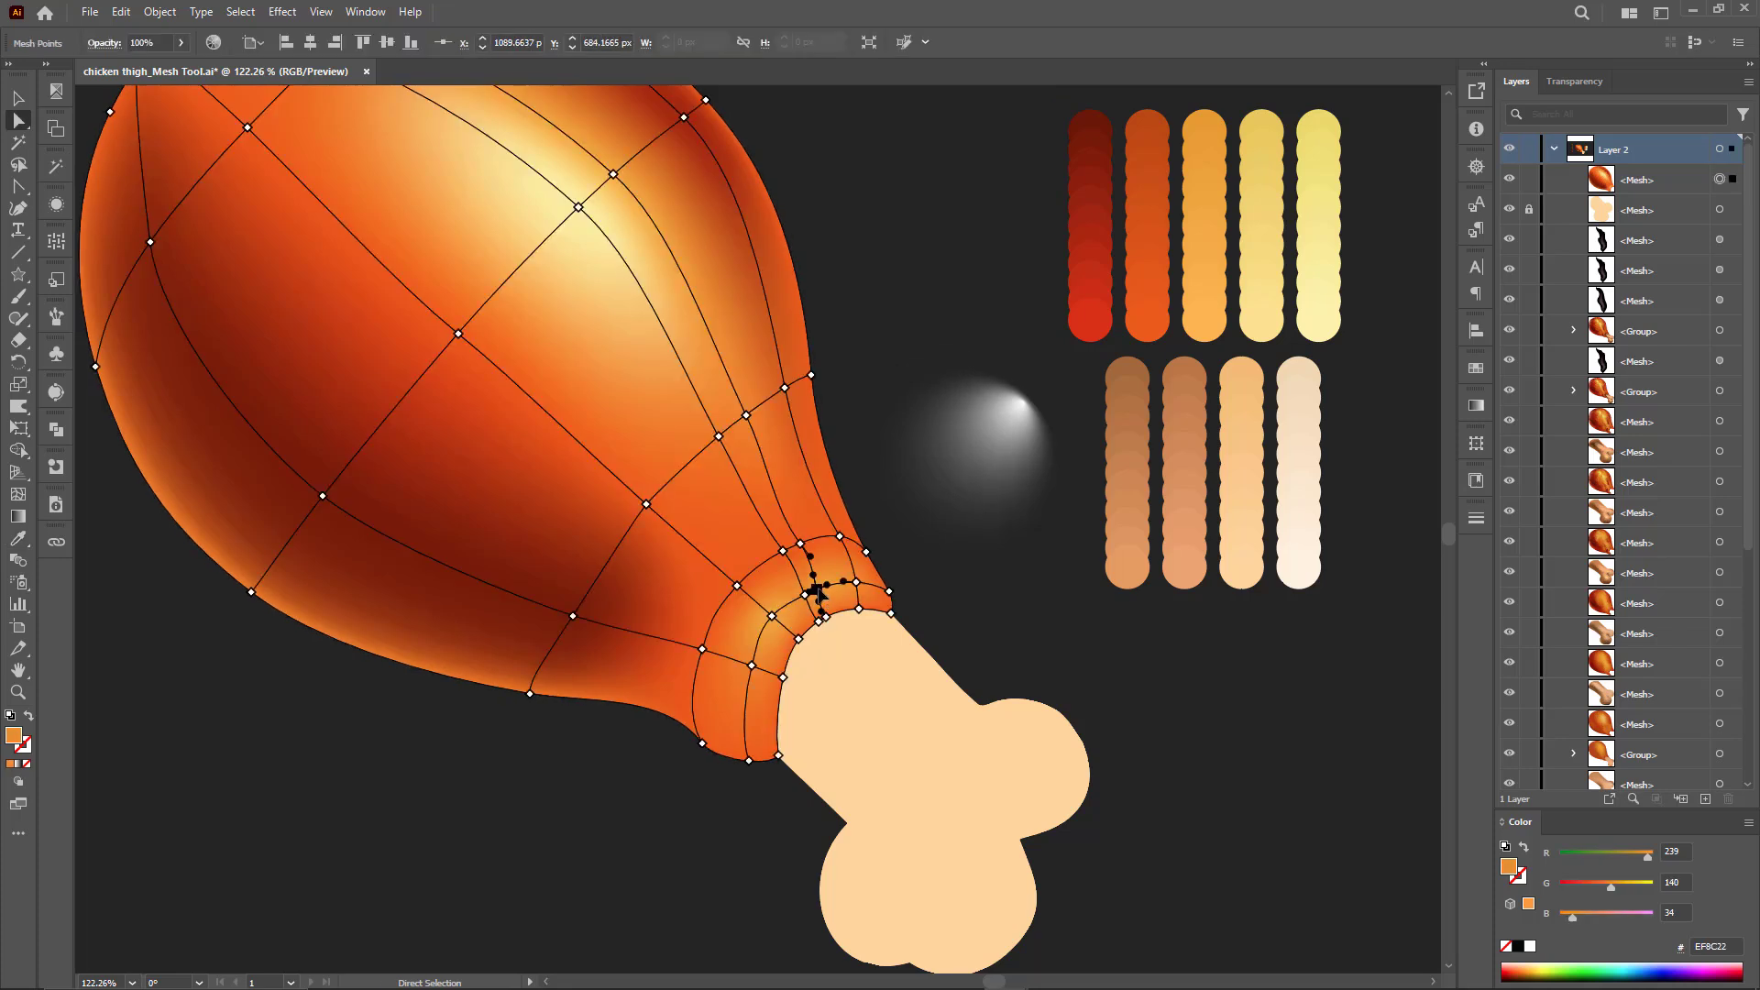
key(i)
click(1261, 219)
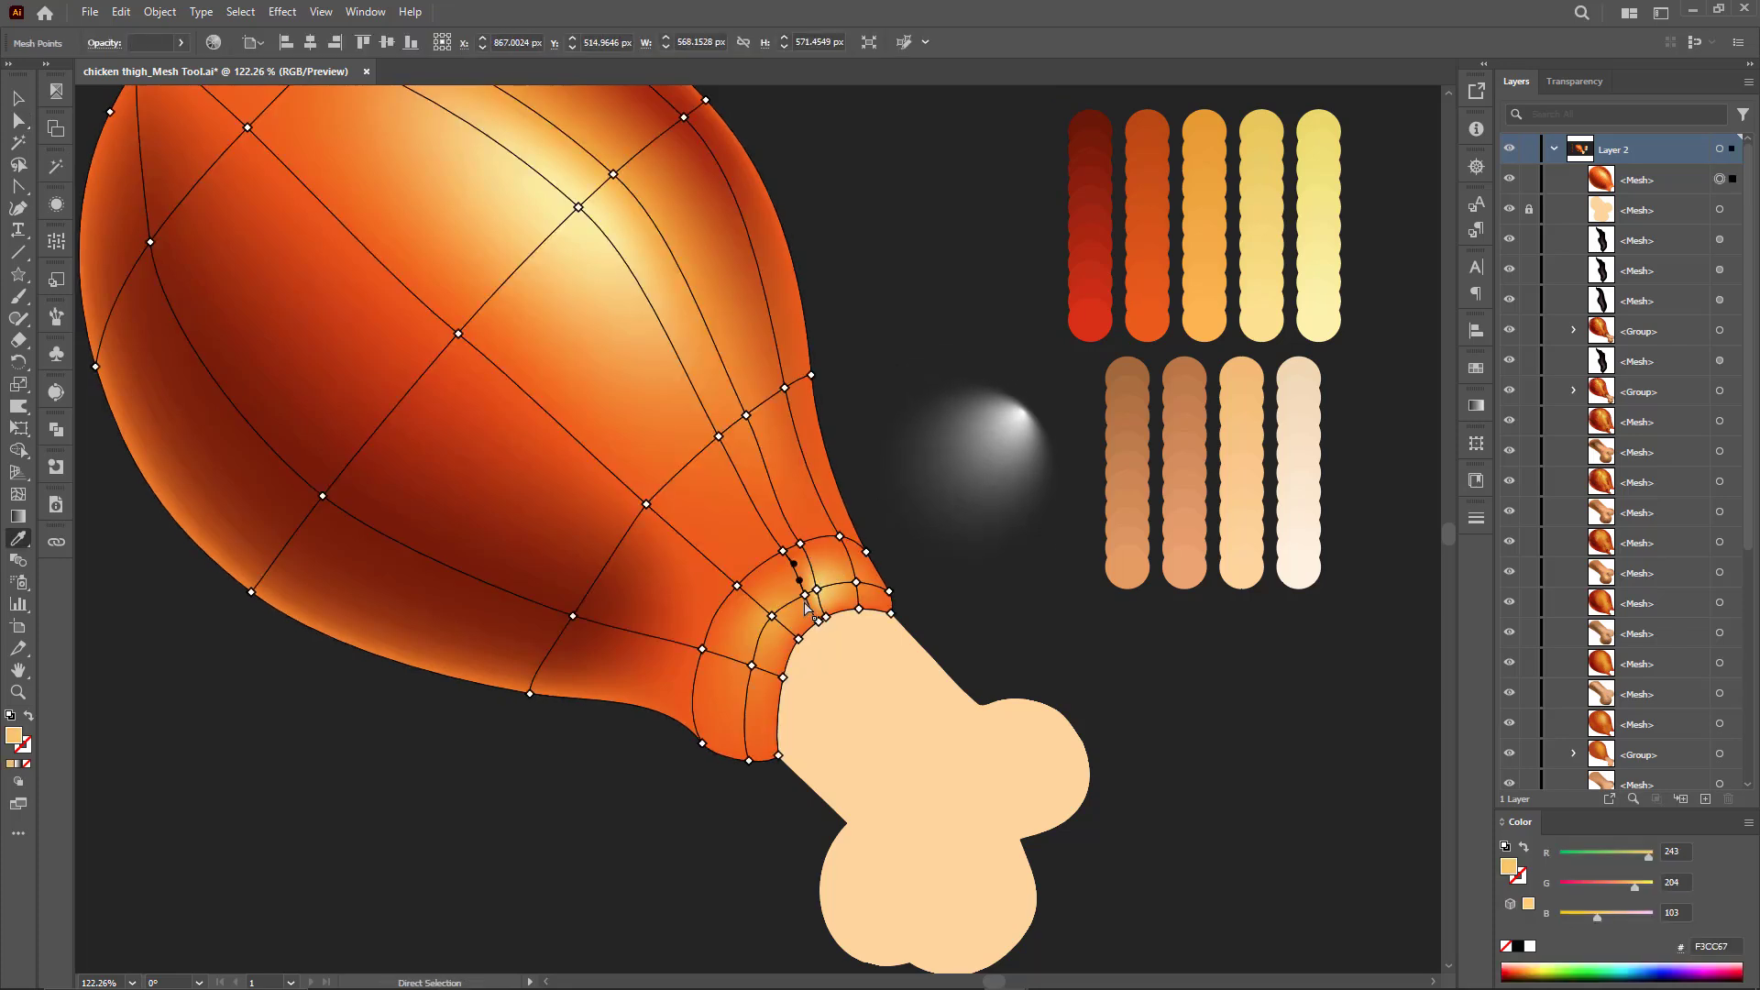
ctrl+click(805, 596)
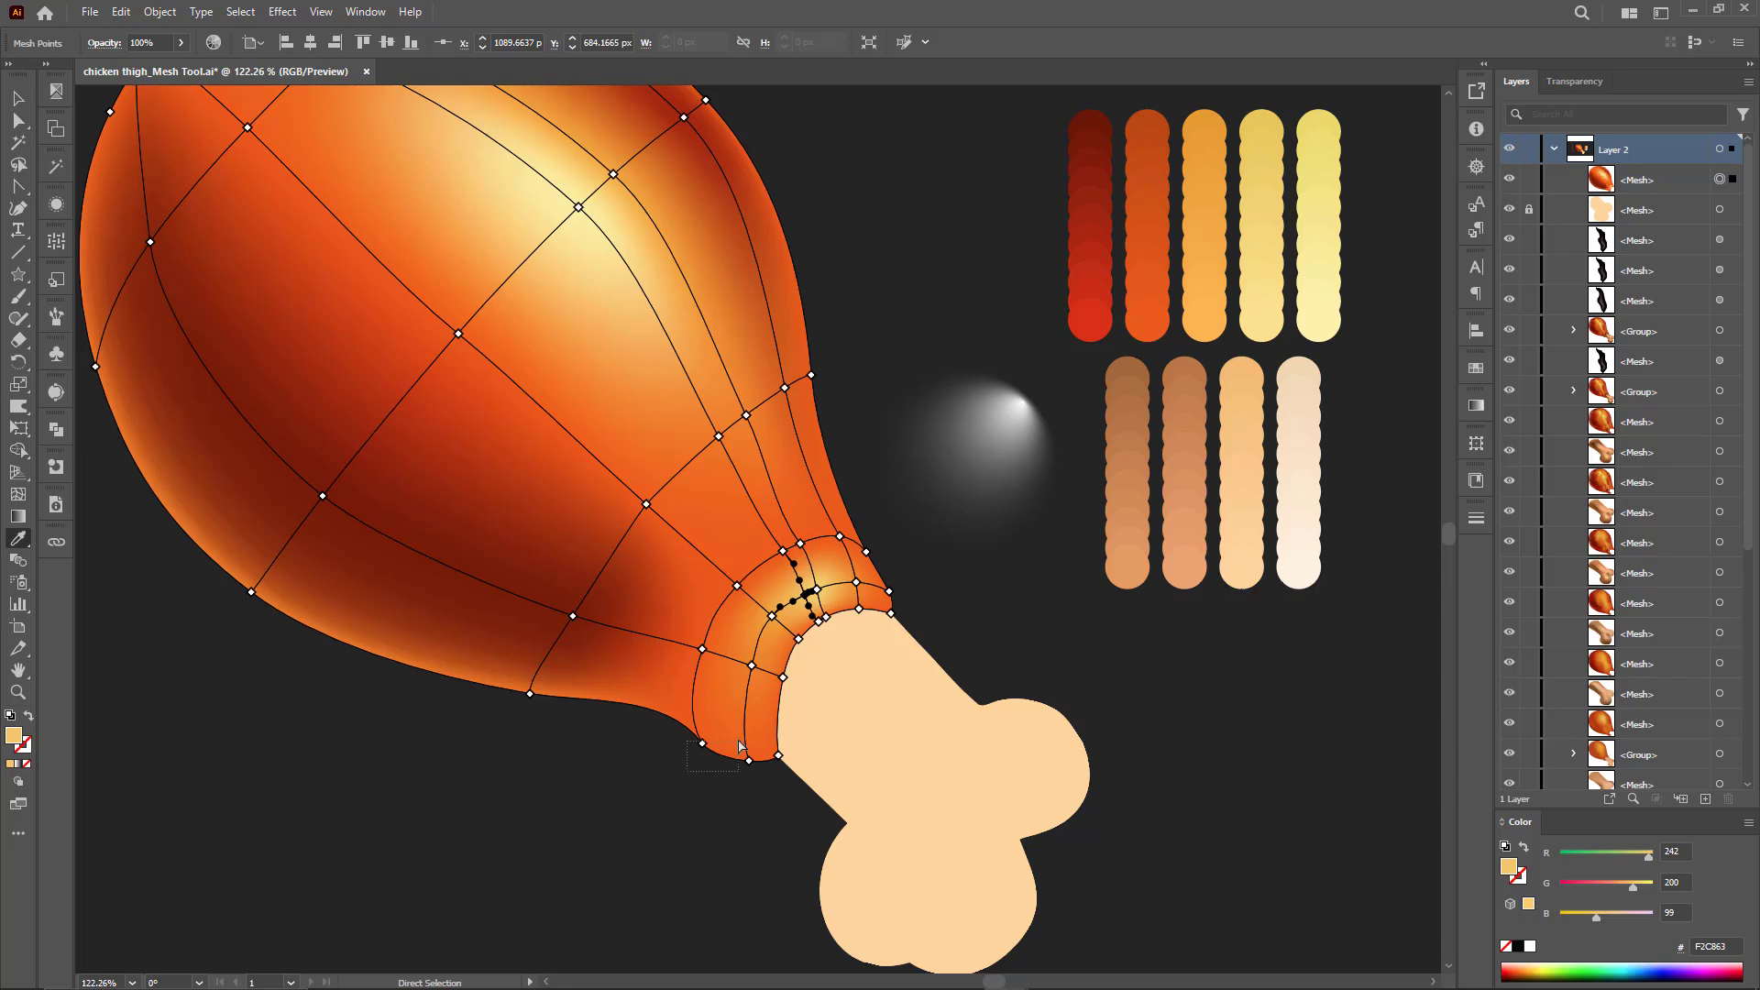
drag(740, 746, 754, 766)
click(1100, 235)
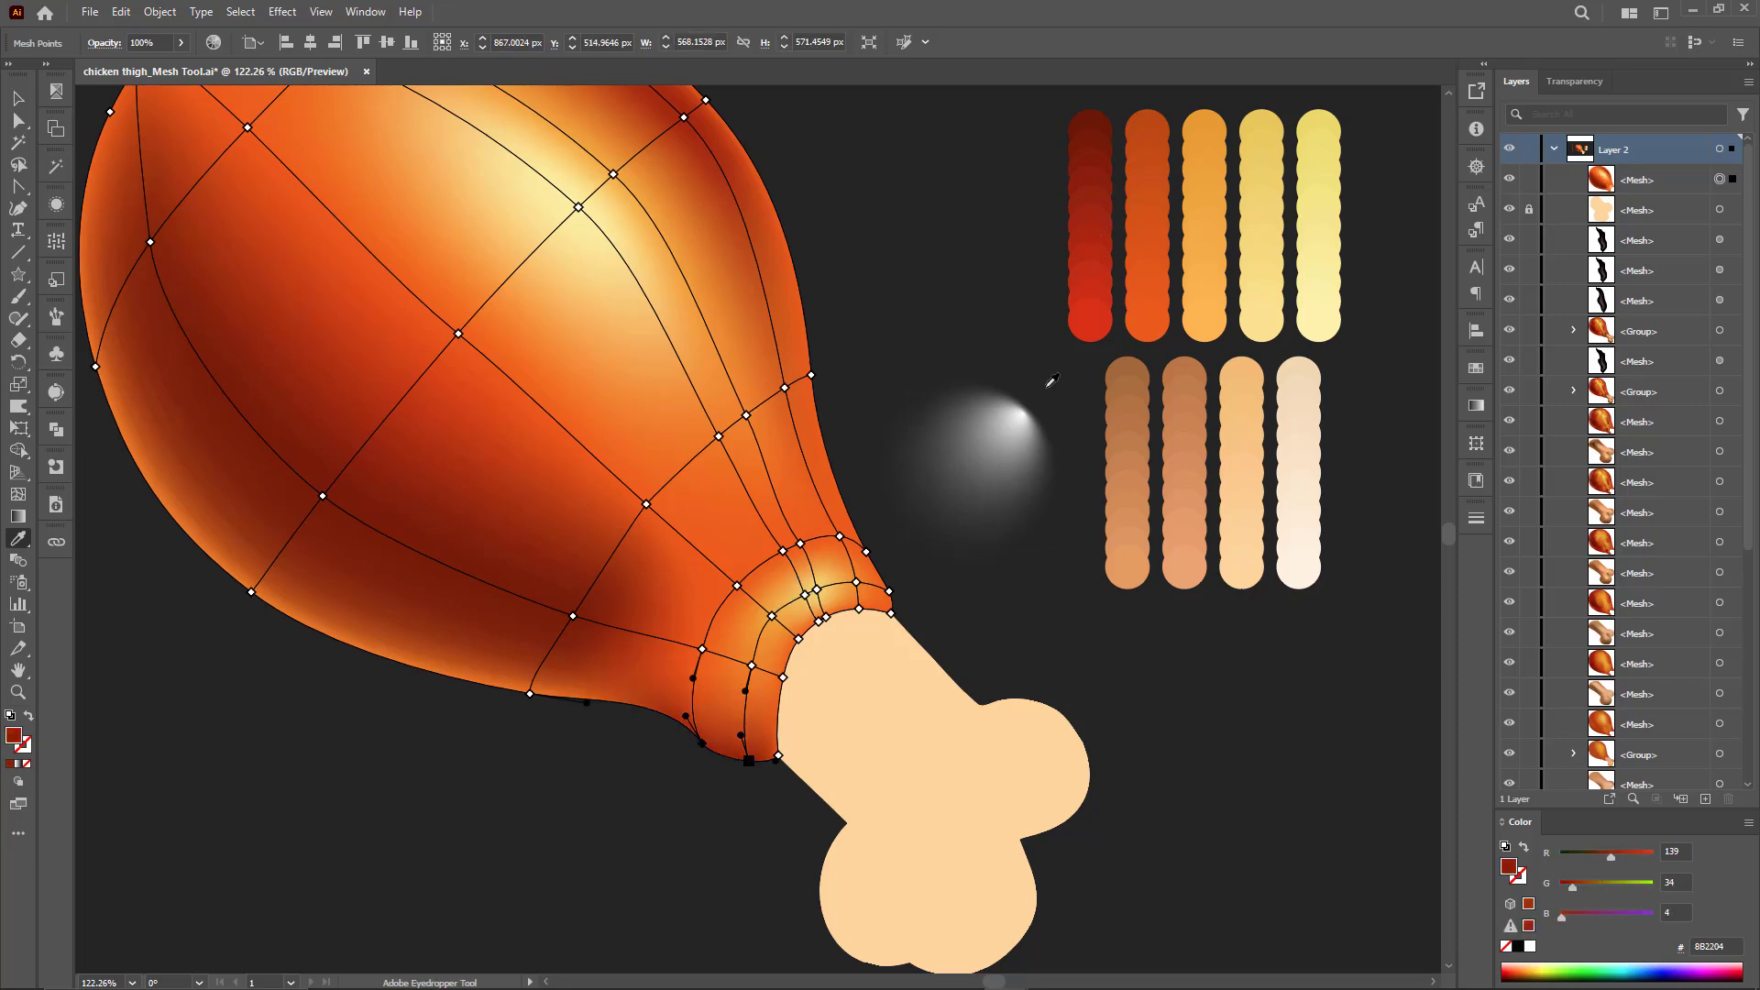
Step: Add a mesh line just inside the thigh's edge, following the bone opening
ctrl+click(782, 679)
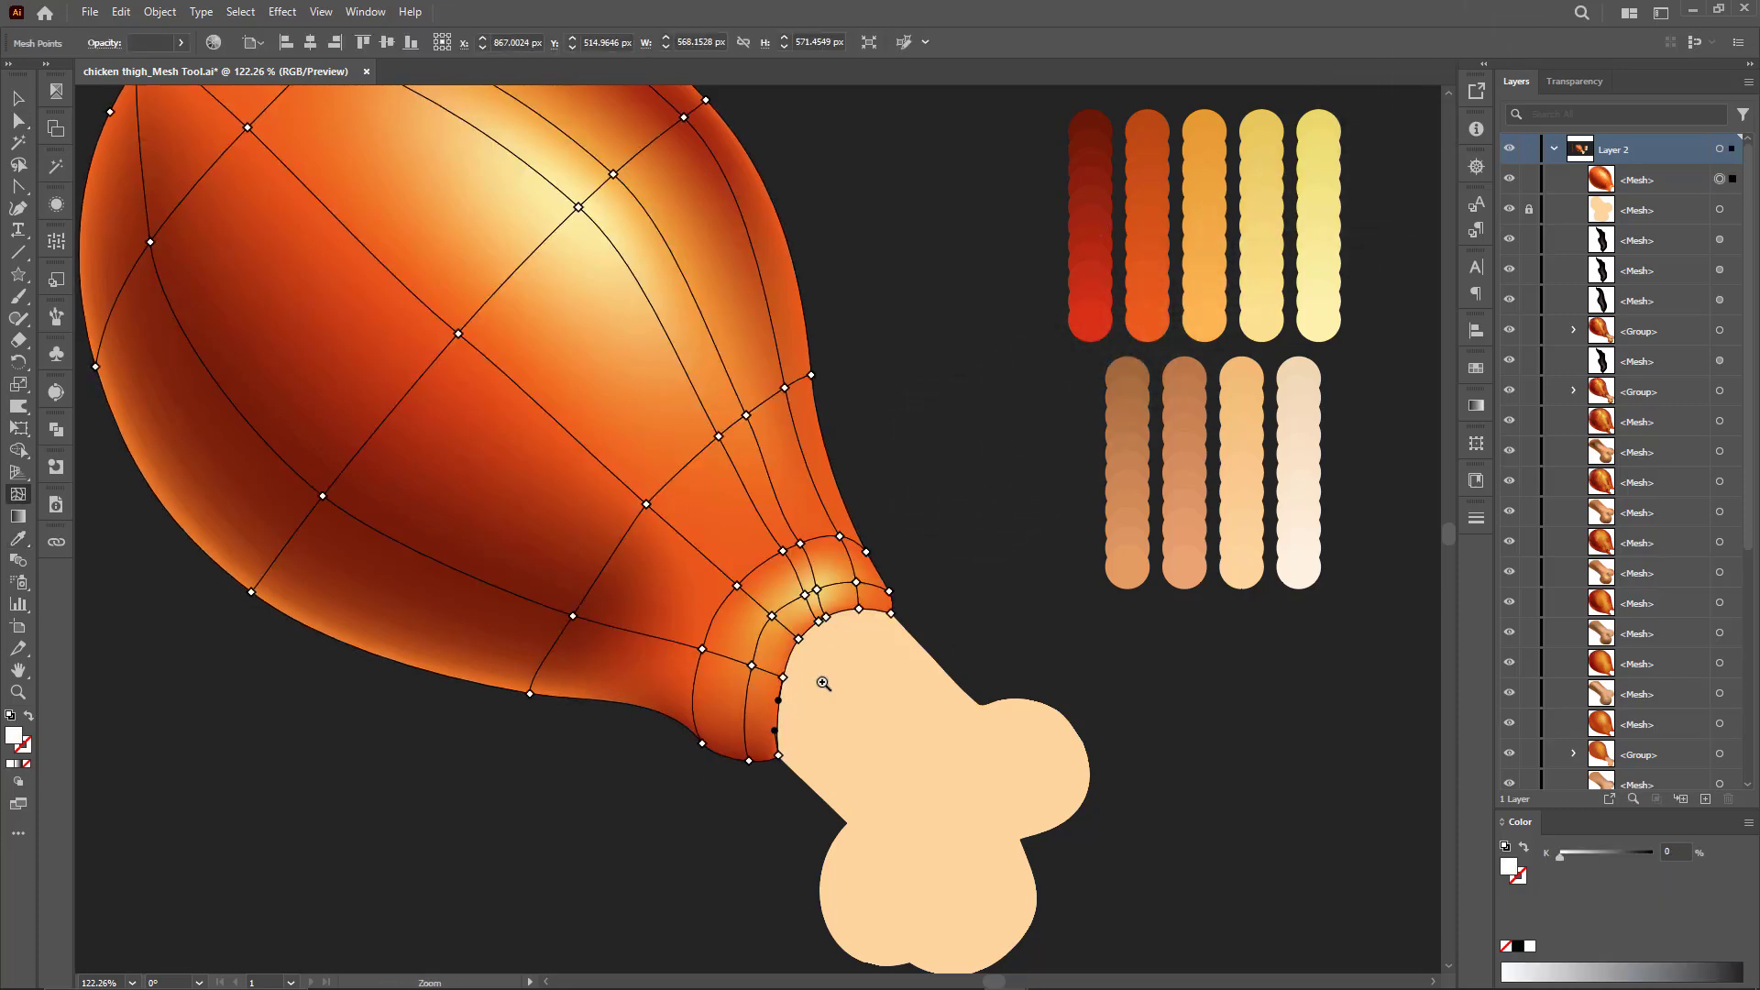
drag(780, 700, 830, 699)
ctrl+click(786, 658)
click(770, 653)
Step: Darken the thigh's rim mesh points along the near side of the bone opening with dark red 862603 sampled from the thigh's shadow
key(a)
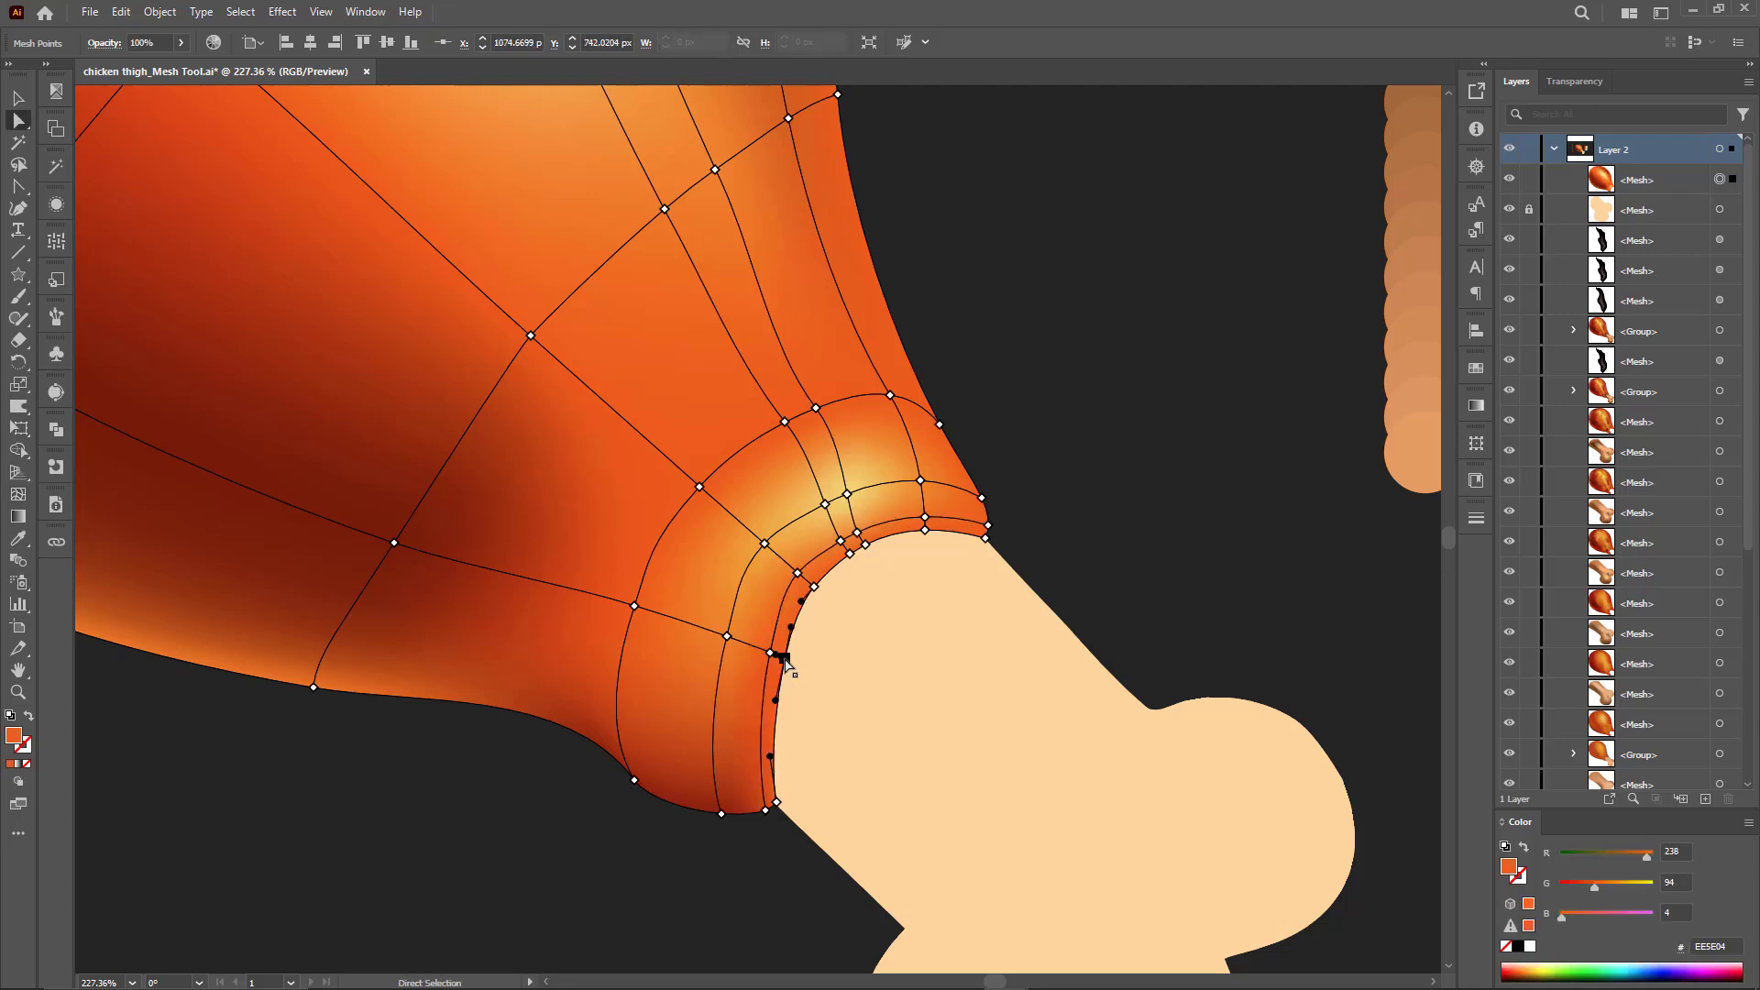
key(i)
click(417, 536)
key(ctrl+z)
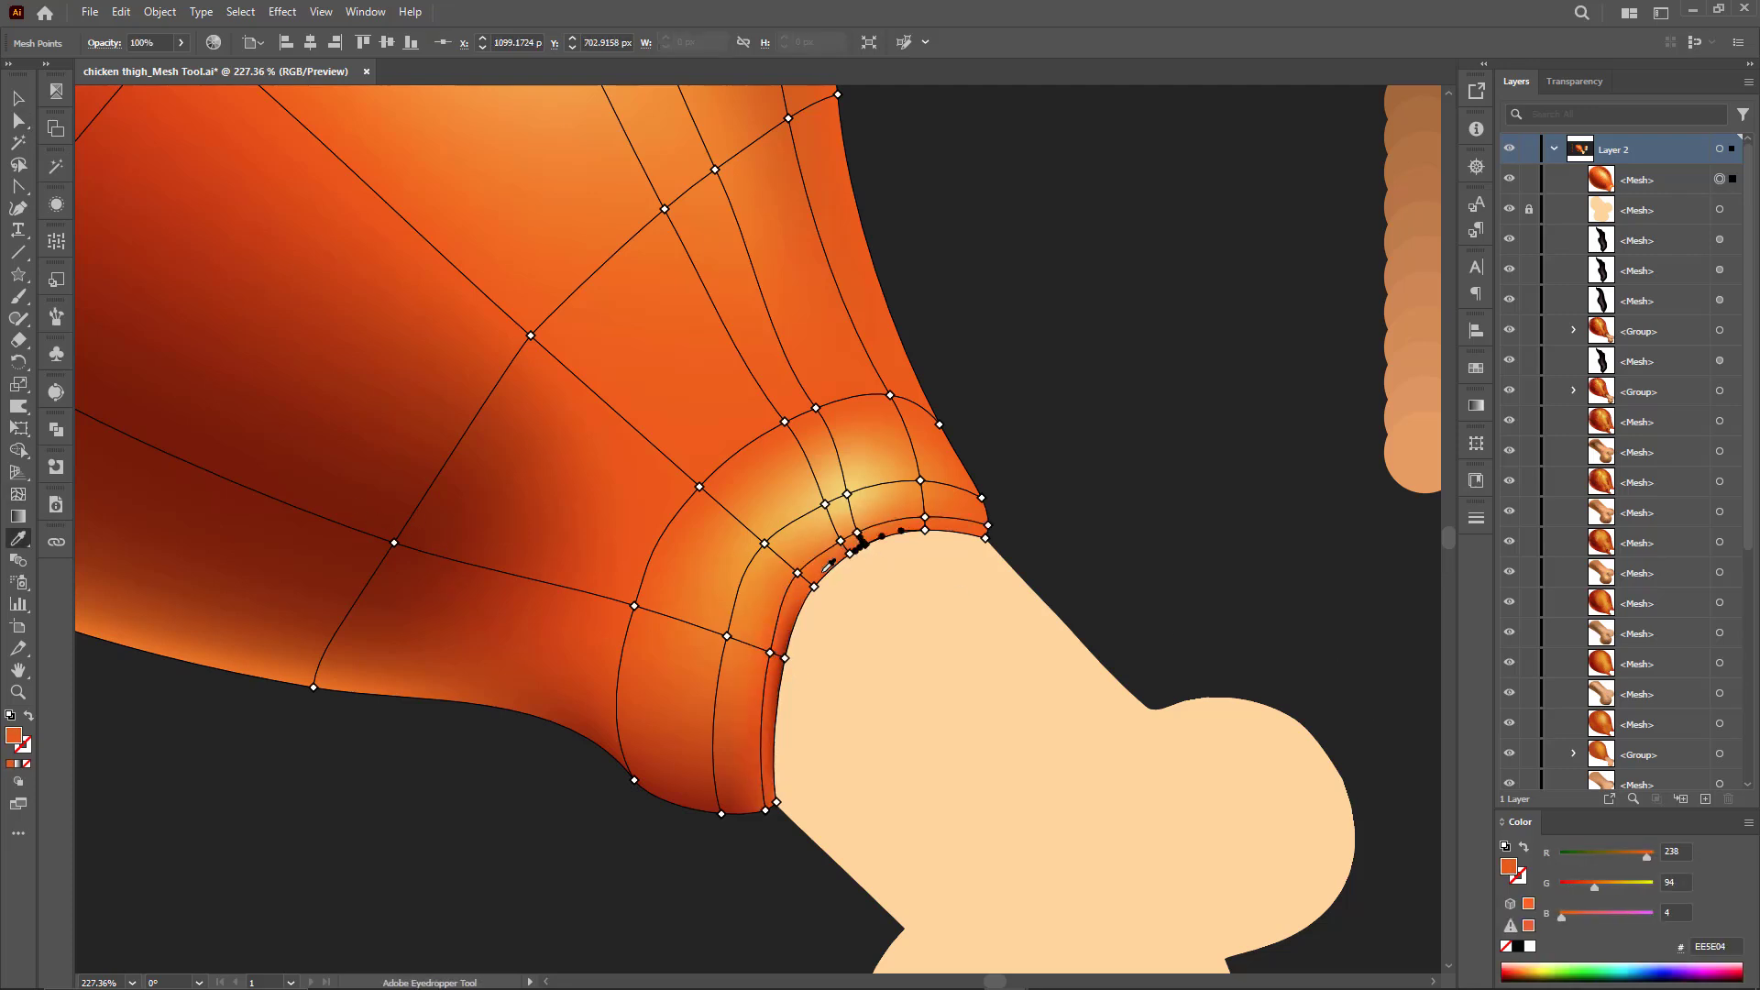
scroll(855, 577, up, 2)
ctrl+click(796, 591)
ctrl+click(870, 530)
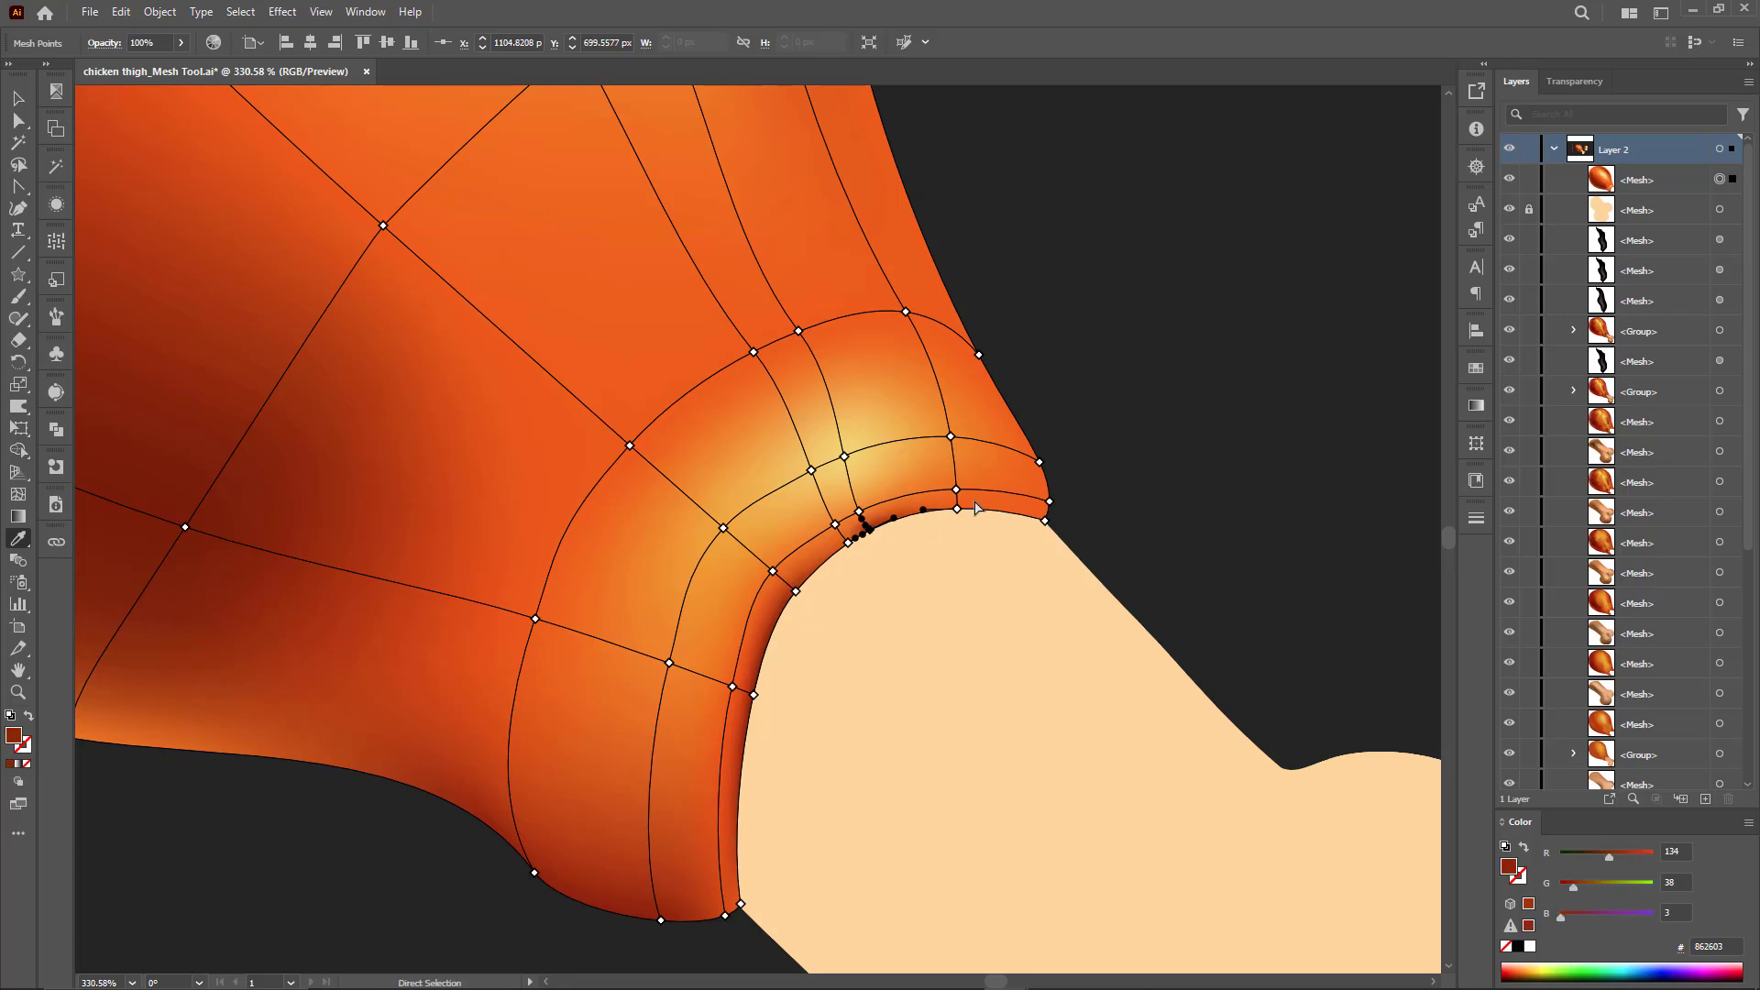
Step: Color the rest of the rim points around the bone opening, including the upper right corner, with the same dark red shadow color
ctrl+click(958, 509)
click(448, 540)
ctrl+click(1046, 521)
click(963, 510)
ctrl+click(1021, 569)
ctrl+click(842, 540)
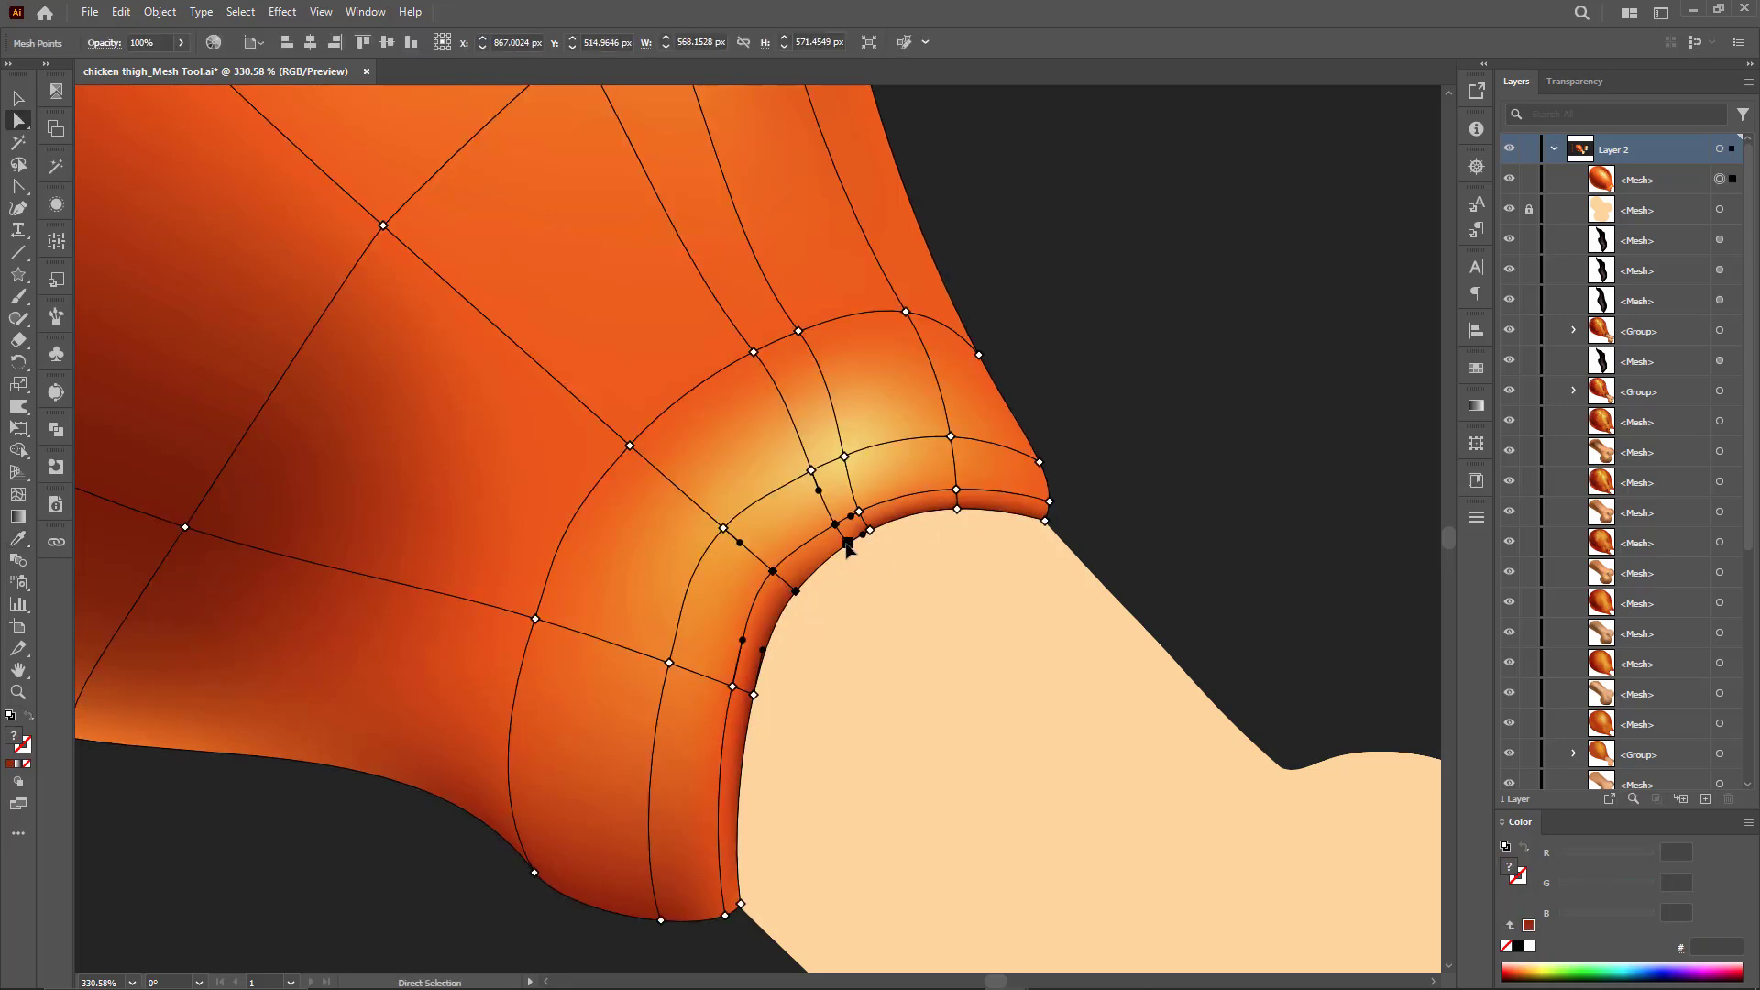
ctrl+click(848, 543)
click(795, 591)
ctrl+click(871, 605)
Step: Color the collar's upper right outline point with the light yellow swatch and the adjacent outline point above it with orange F3AC4C
scroll(871, 605, down, 2)
drag(696, 660, 682, 685)
ctrl+click(722, 651)
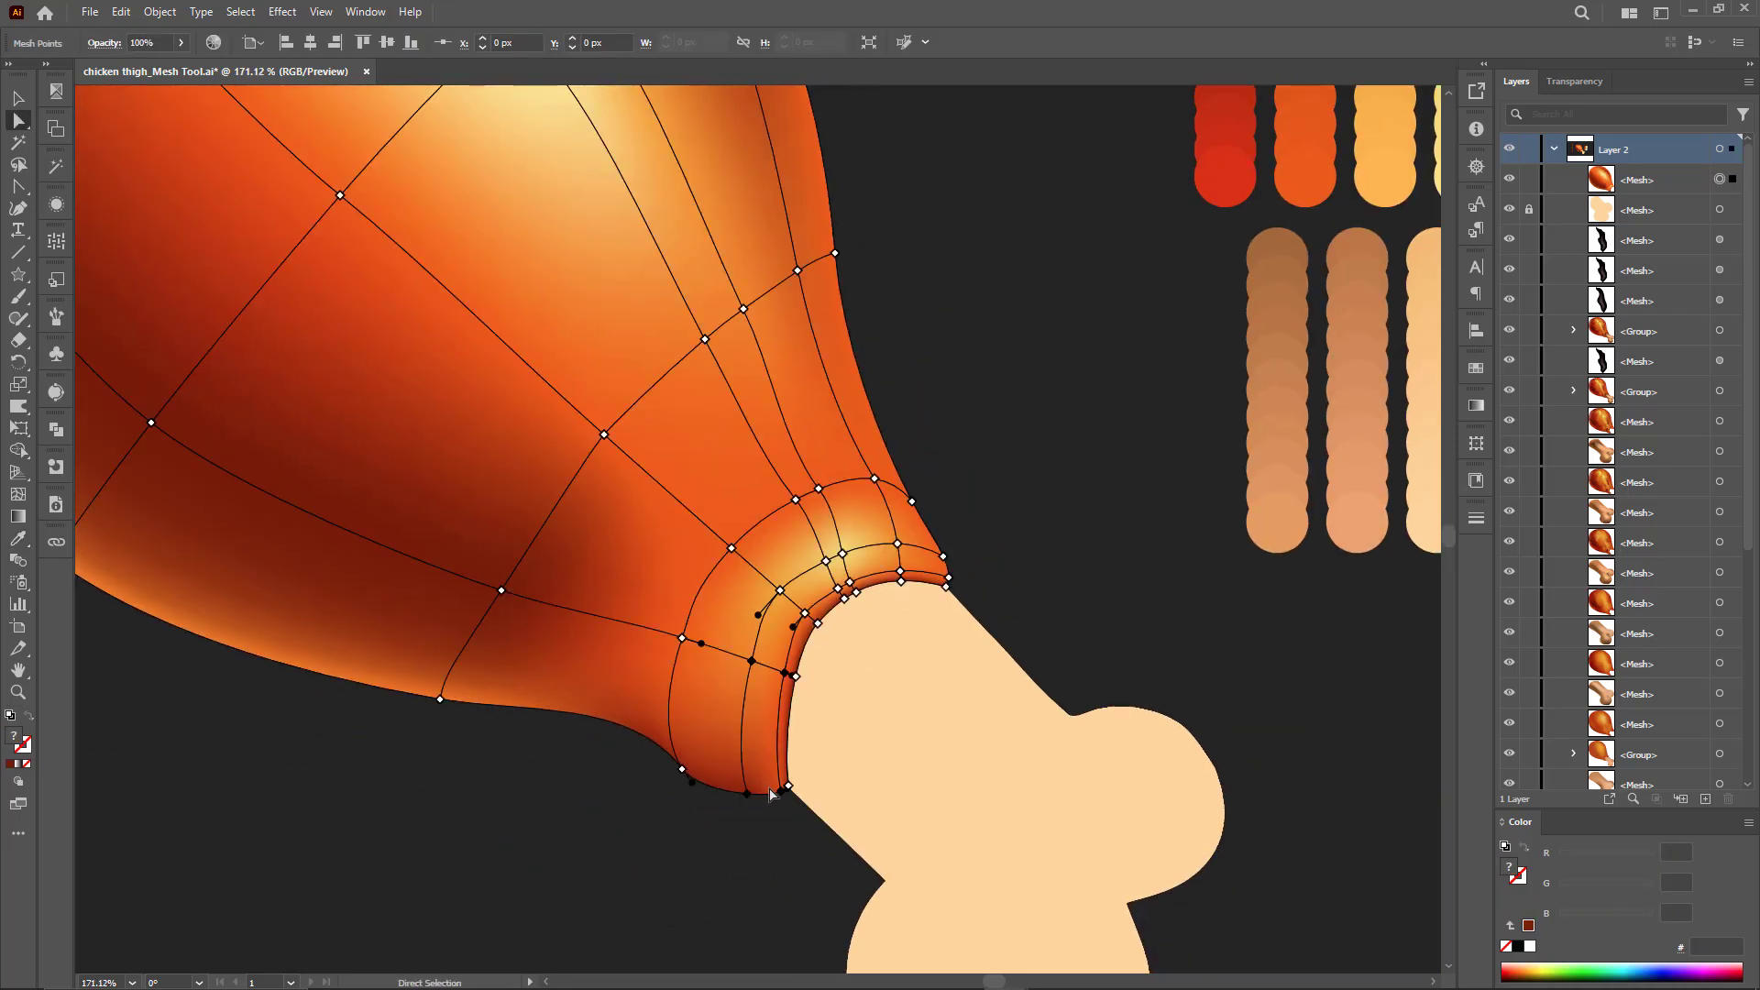
ctrl+click(781, 790)
ctrl+click(903, 642)
ctrl+click(937, 553)
ctrl+click(943, 557)
drag(1174, 360, 1049, 394)
drag(1319, 205, 1296, 271)
click(1302, 271)
ctrl+click(828, 731)
ctrl+click(762, 600)
click(772, 622)
ctrl+click(823, 593)
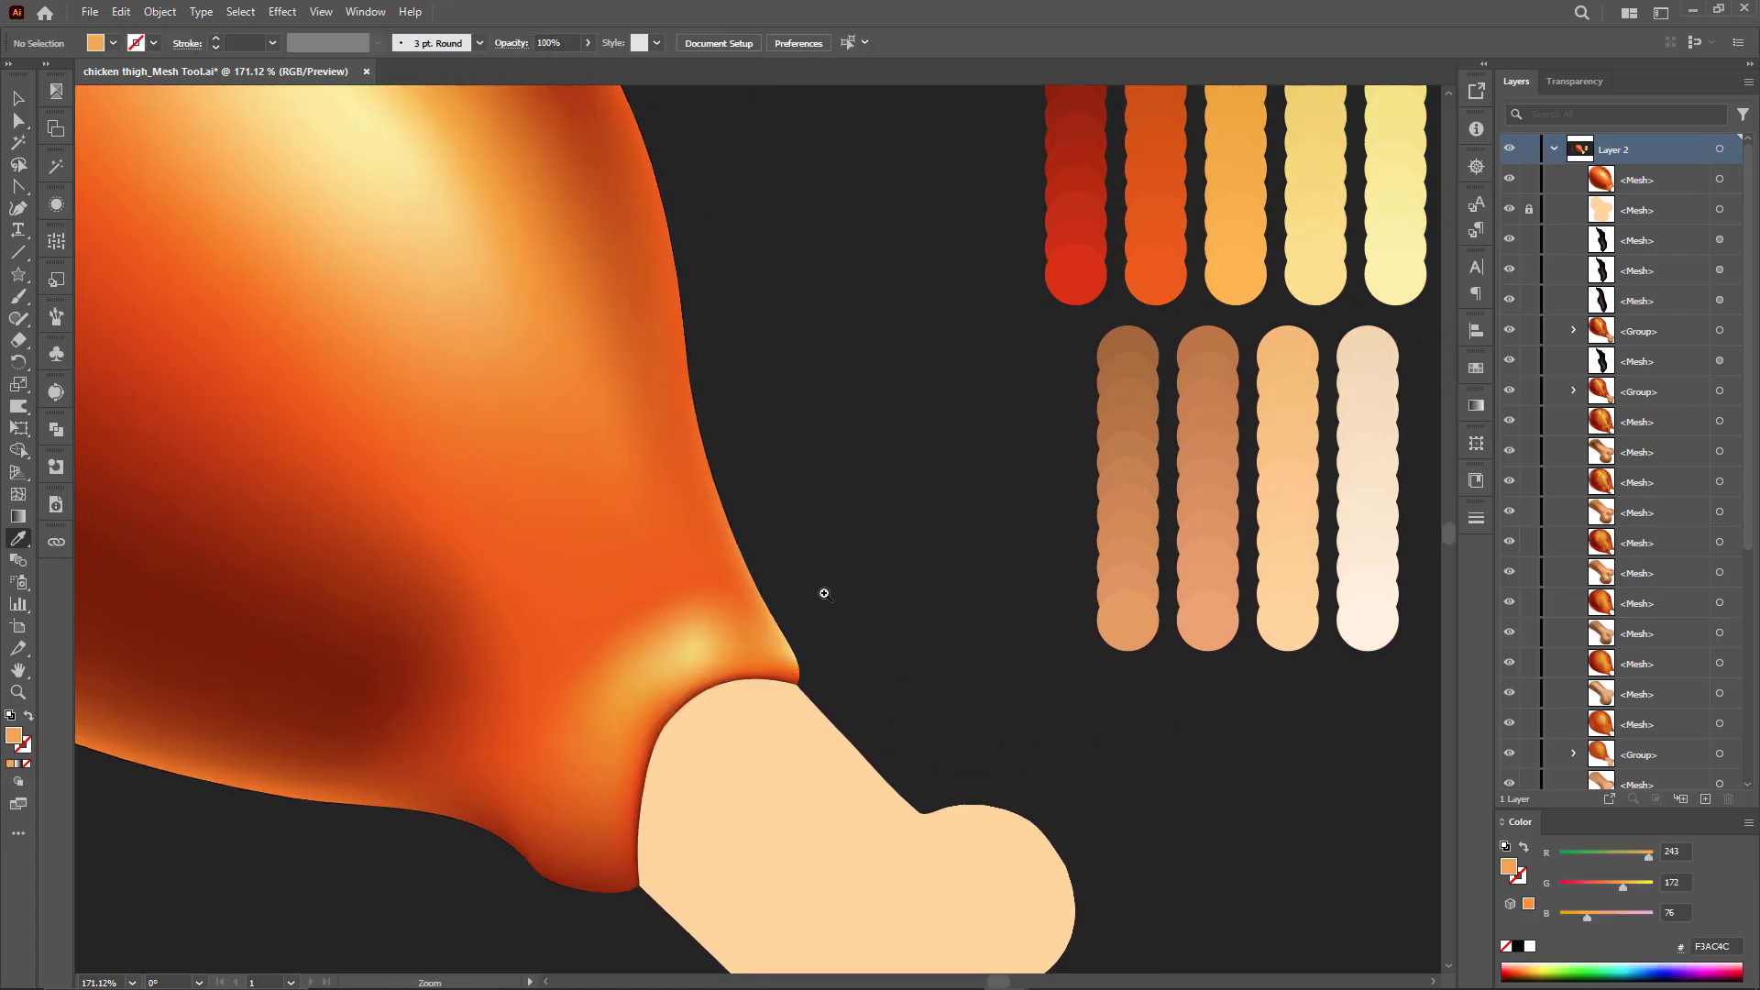
Step: Distort the thigh's inner mesh lines with the Wrinkle tool, across the middle and around the upper left area
drag(821, 593, 741, 680)
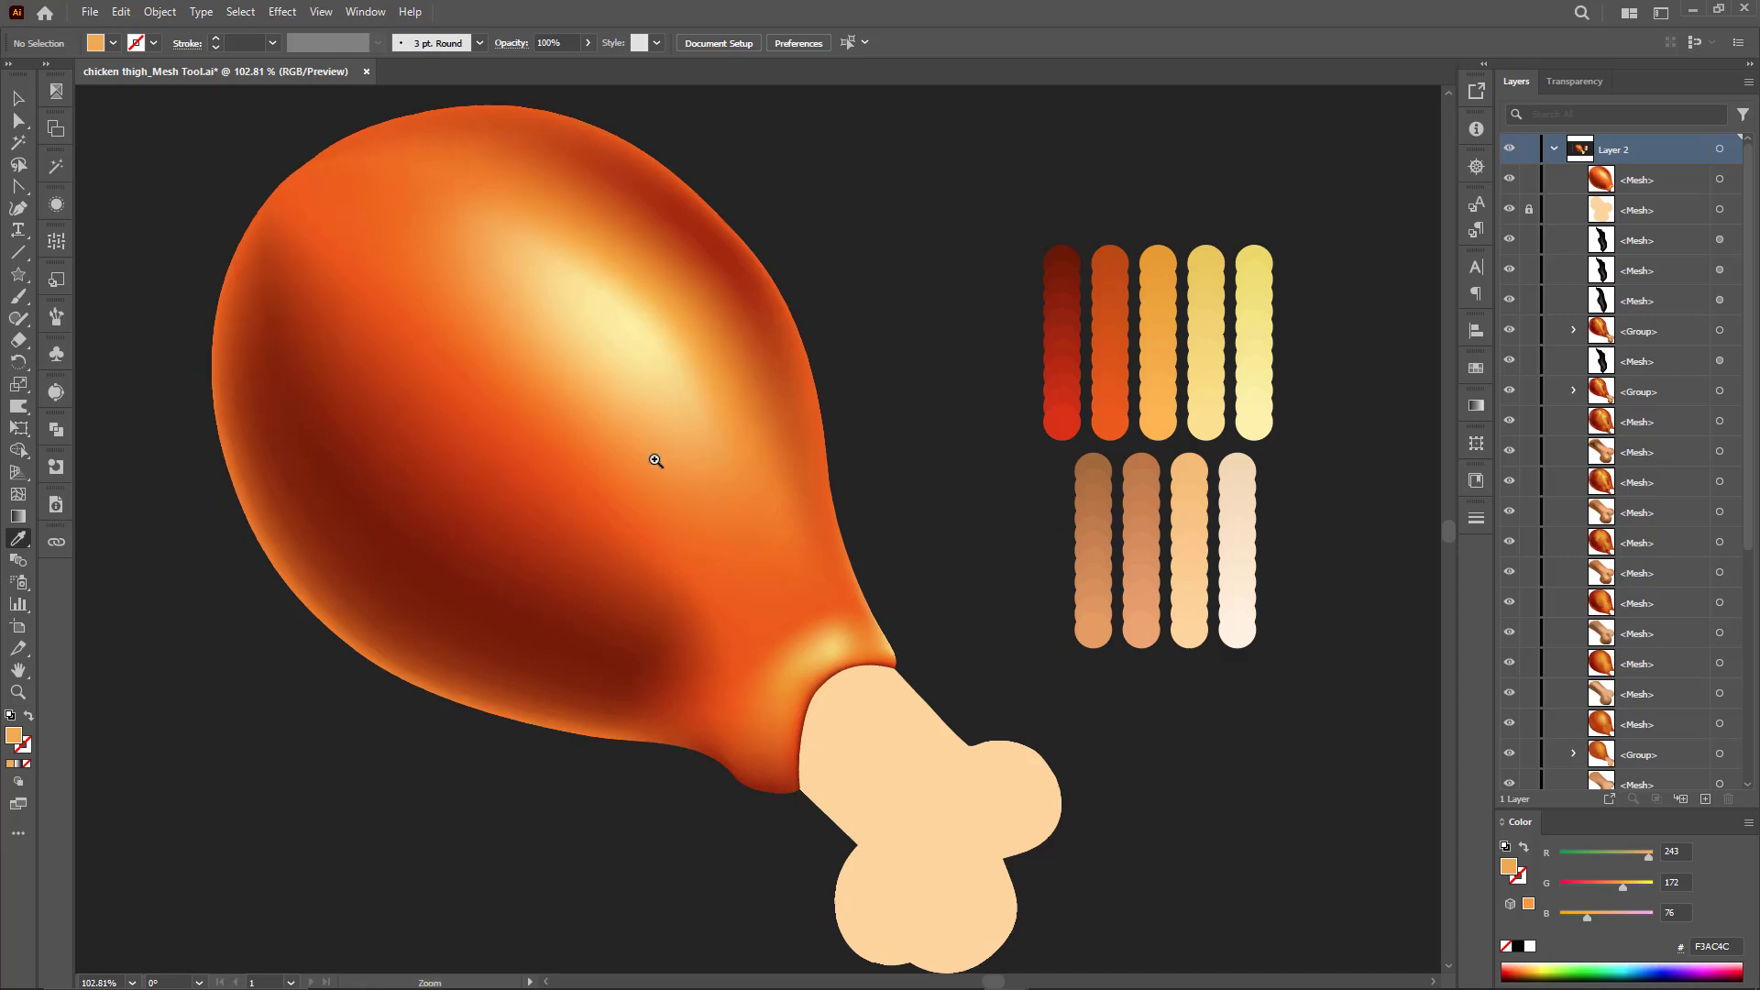
scroll(649, 476, down, 1)
ctrl+click(709, 584)
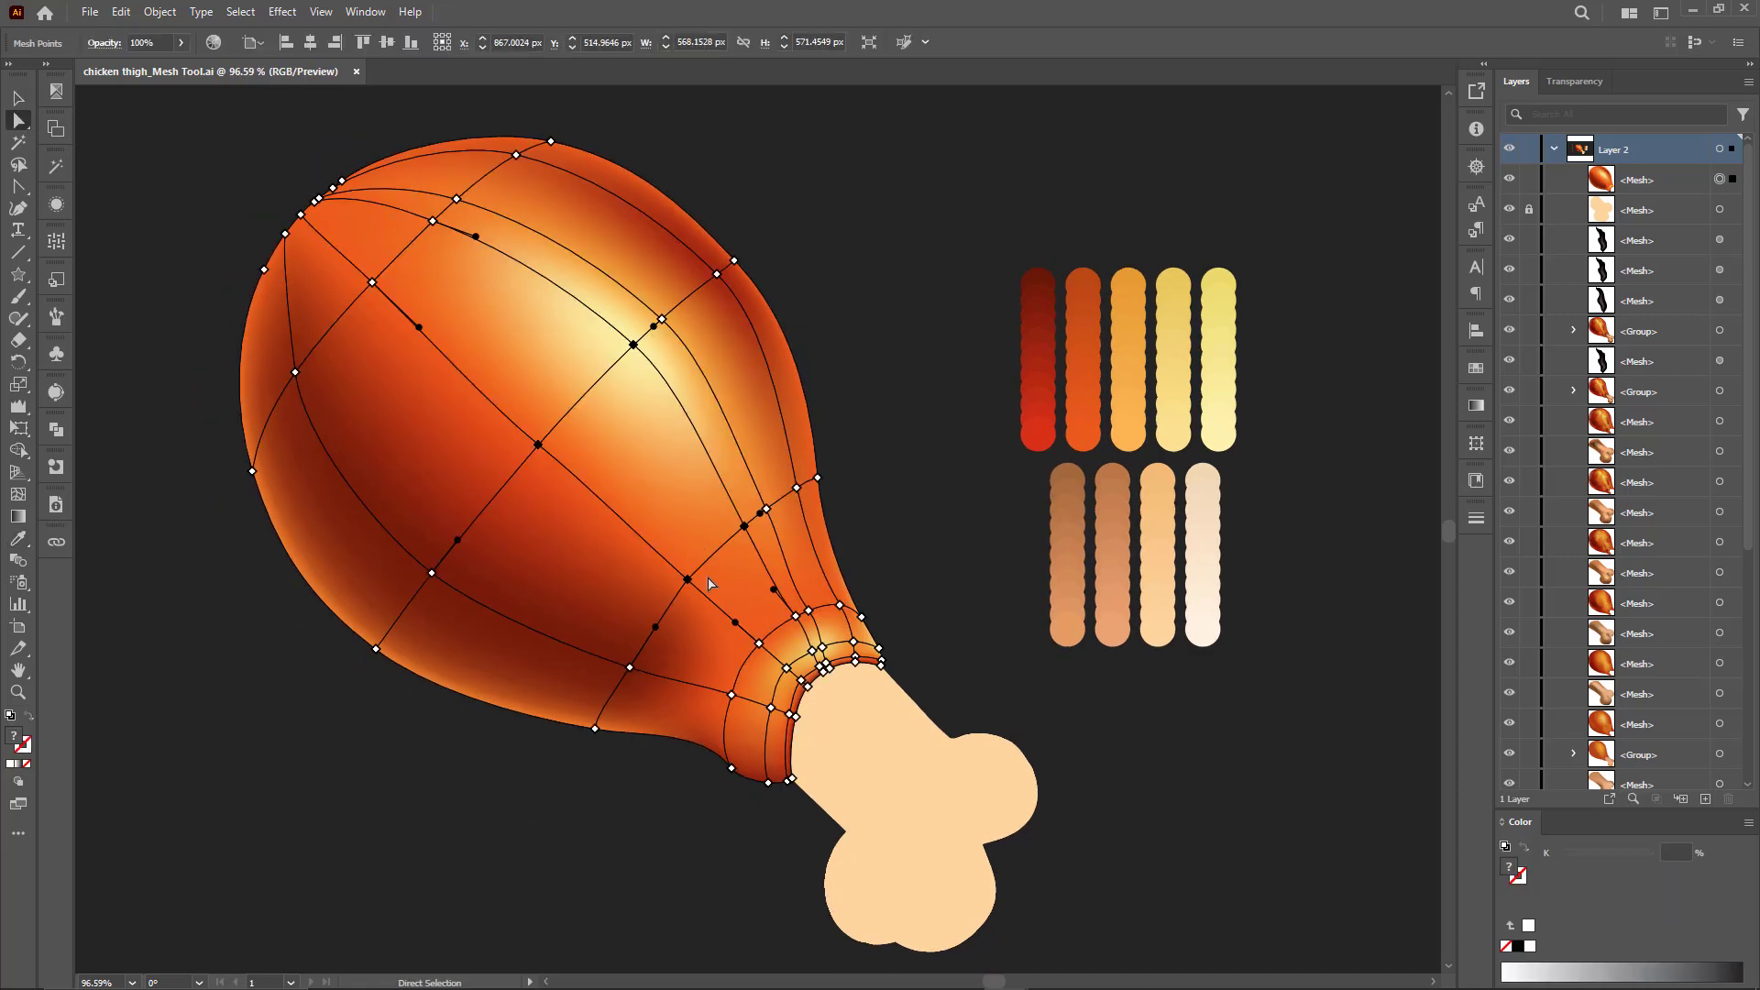
click(851, 338)
alt+click(642, 357)
drag(636, 360, 440, 536)
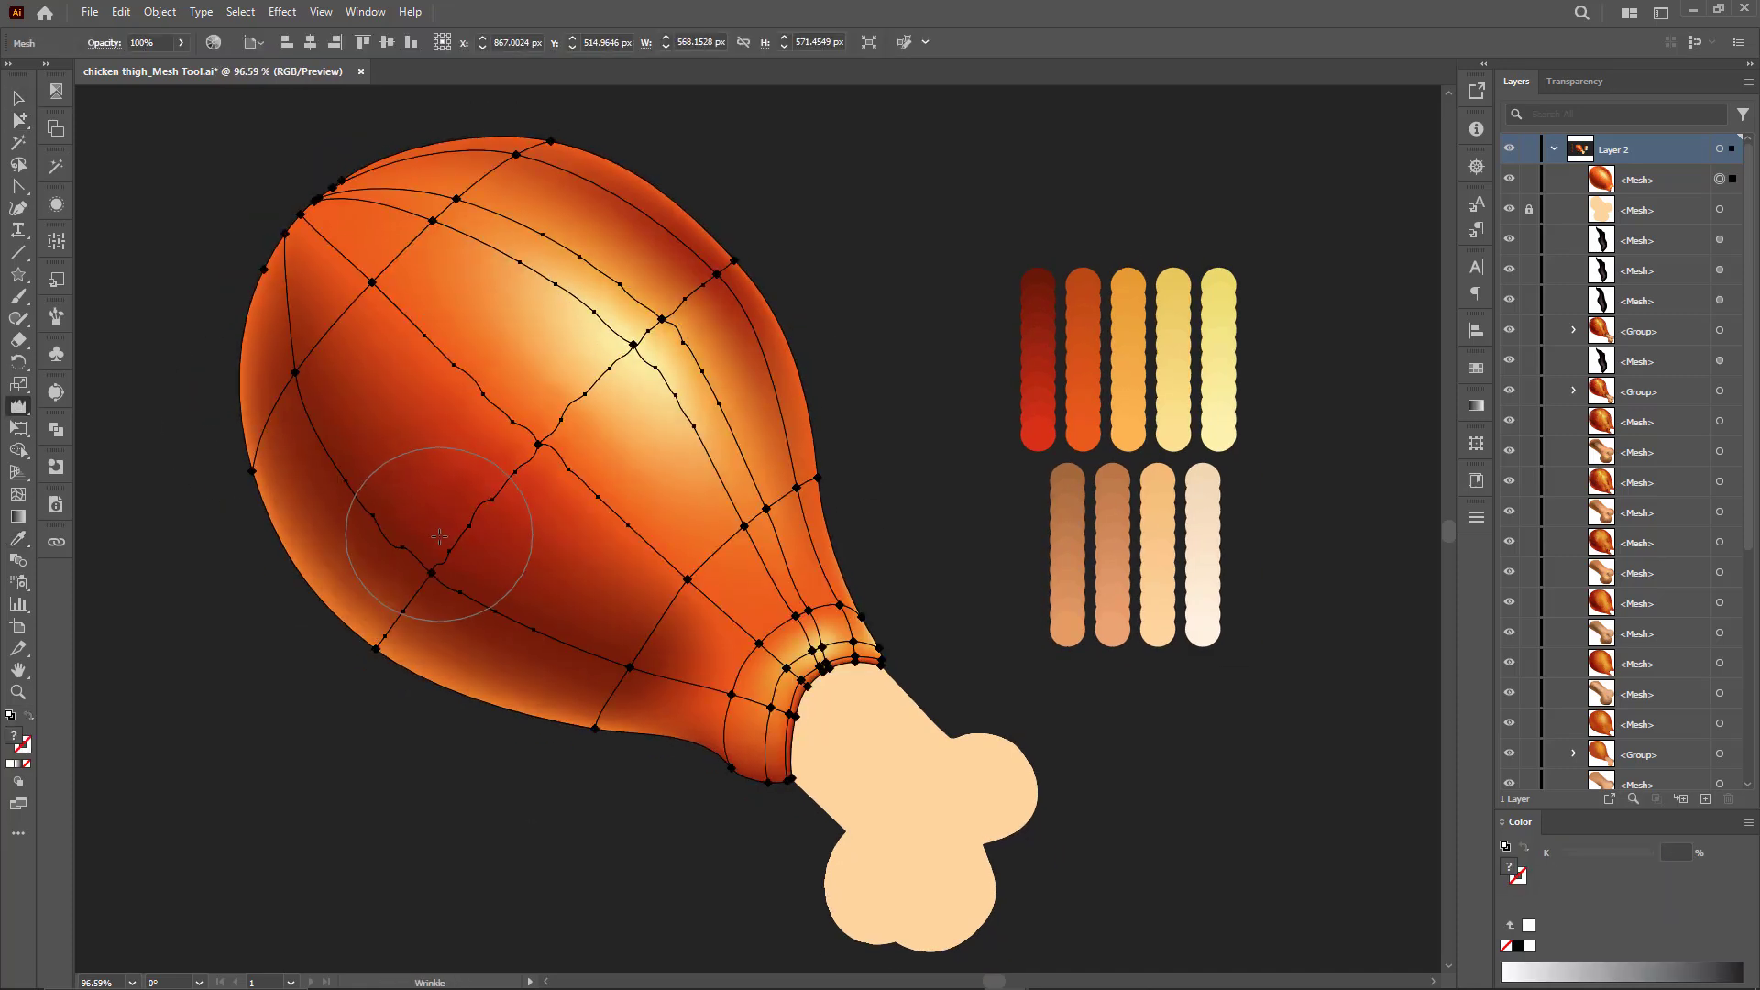
drag(391, 278, 370, 394)
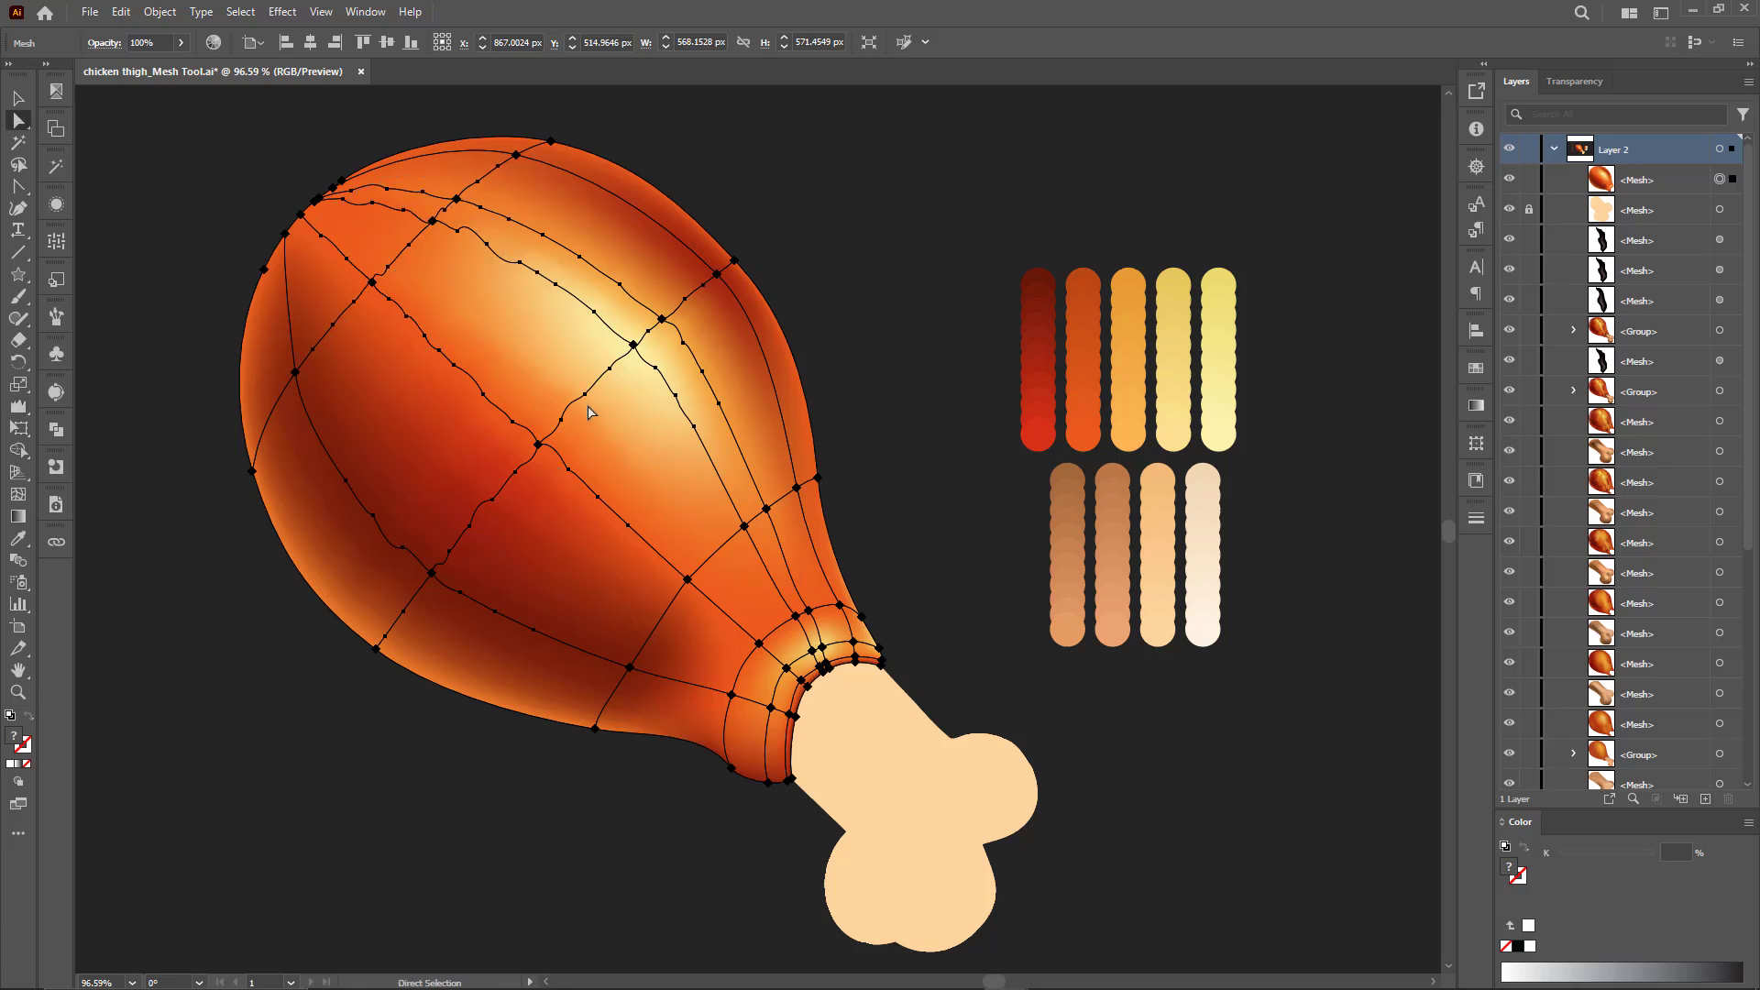
Step: Bend the mesh line between the pale highlight and the thigh's center, and the cross line nearer the bone, into jagged steps
drag(585, 394, 558, 368)
ctrl+click(688, 580)
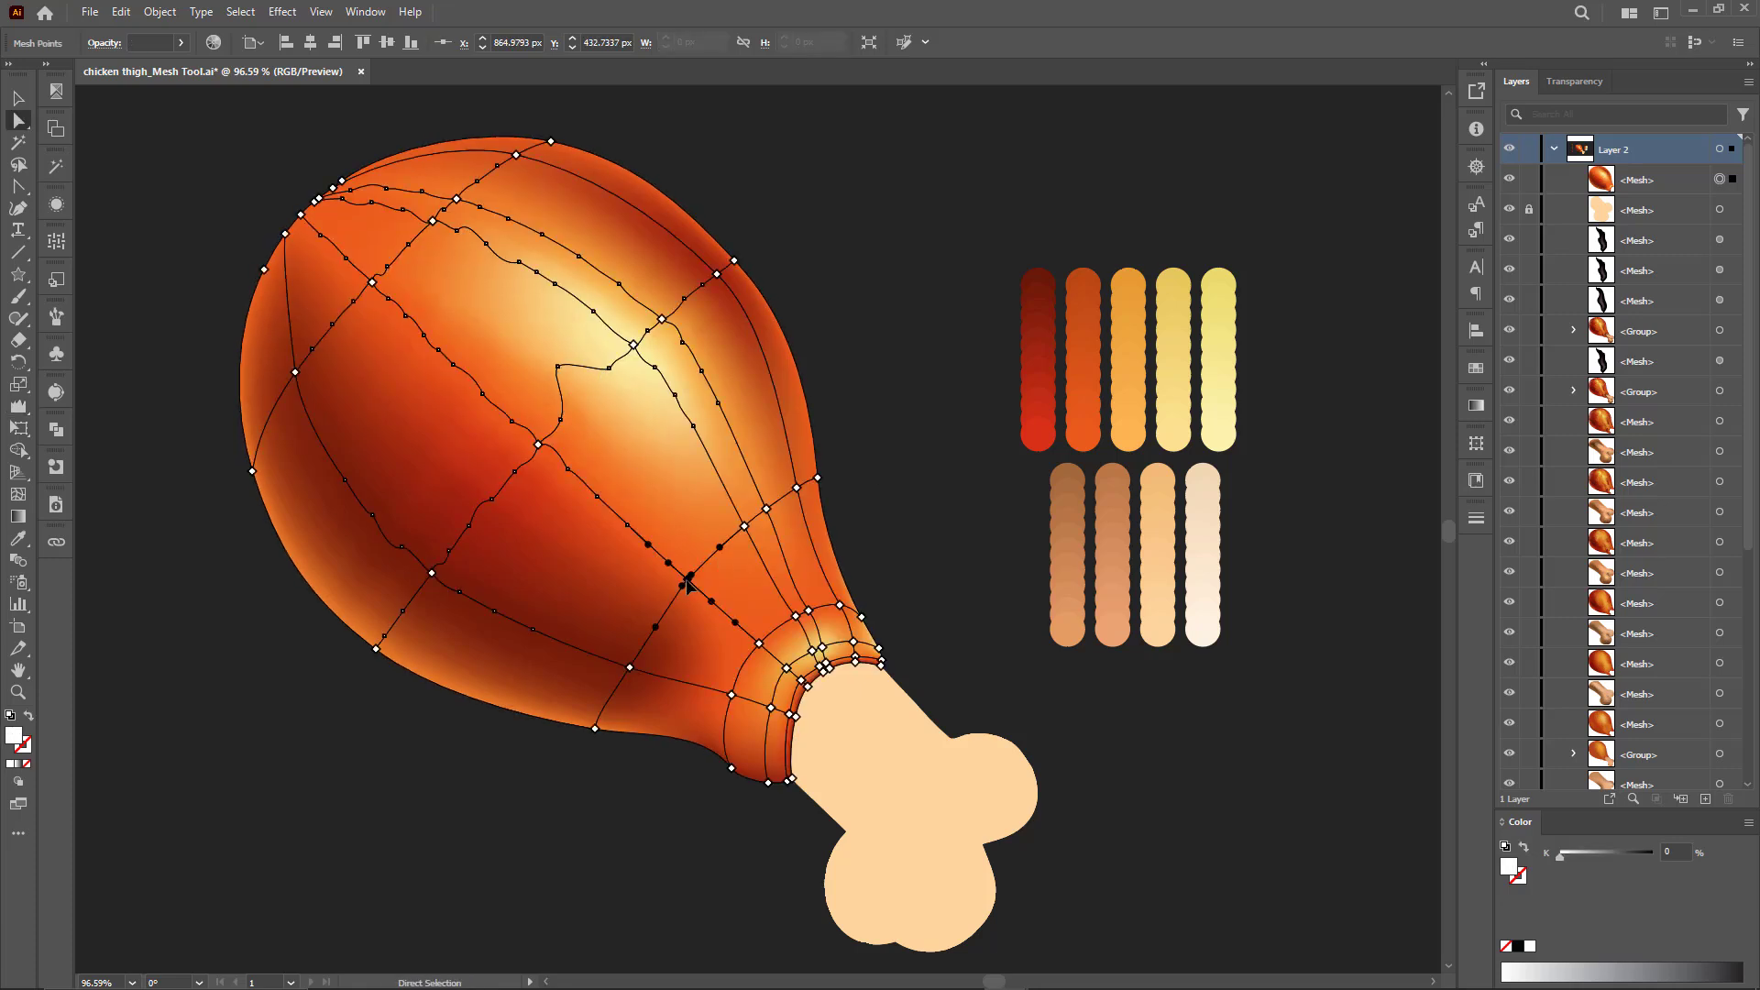
key(ctrl+z)
drag(699, 570, 718, 576)
drag(654, 628, 619, 603)
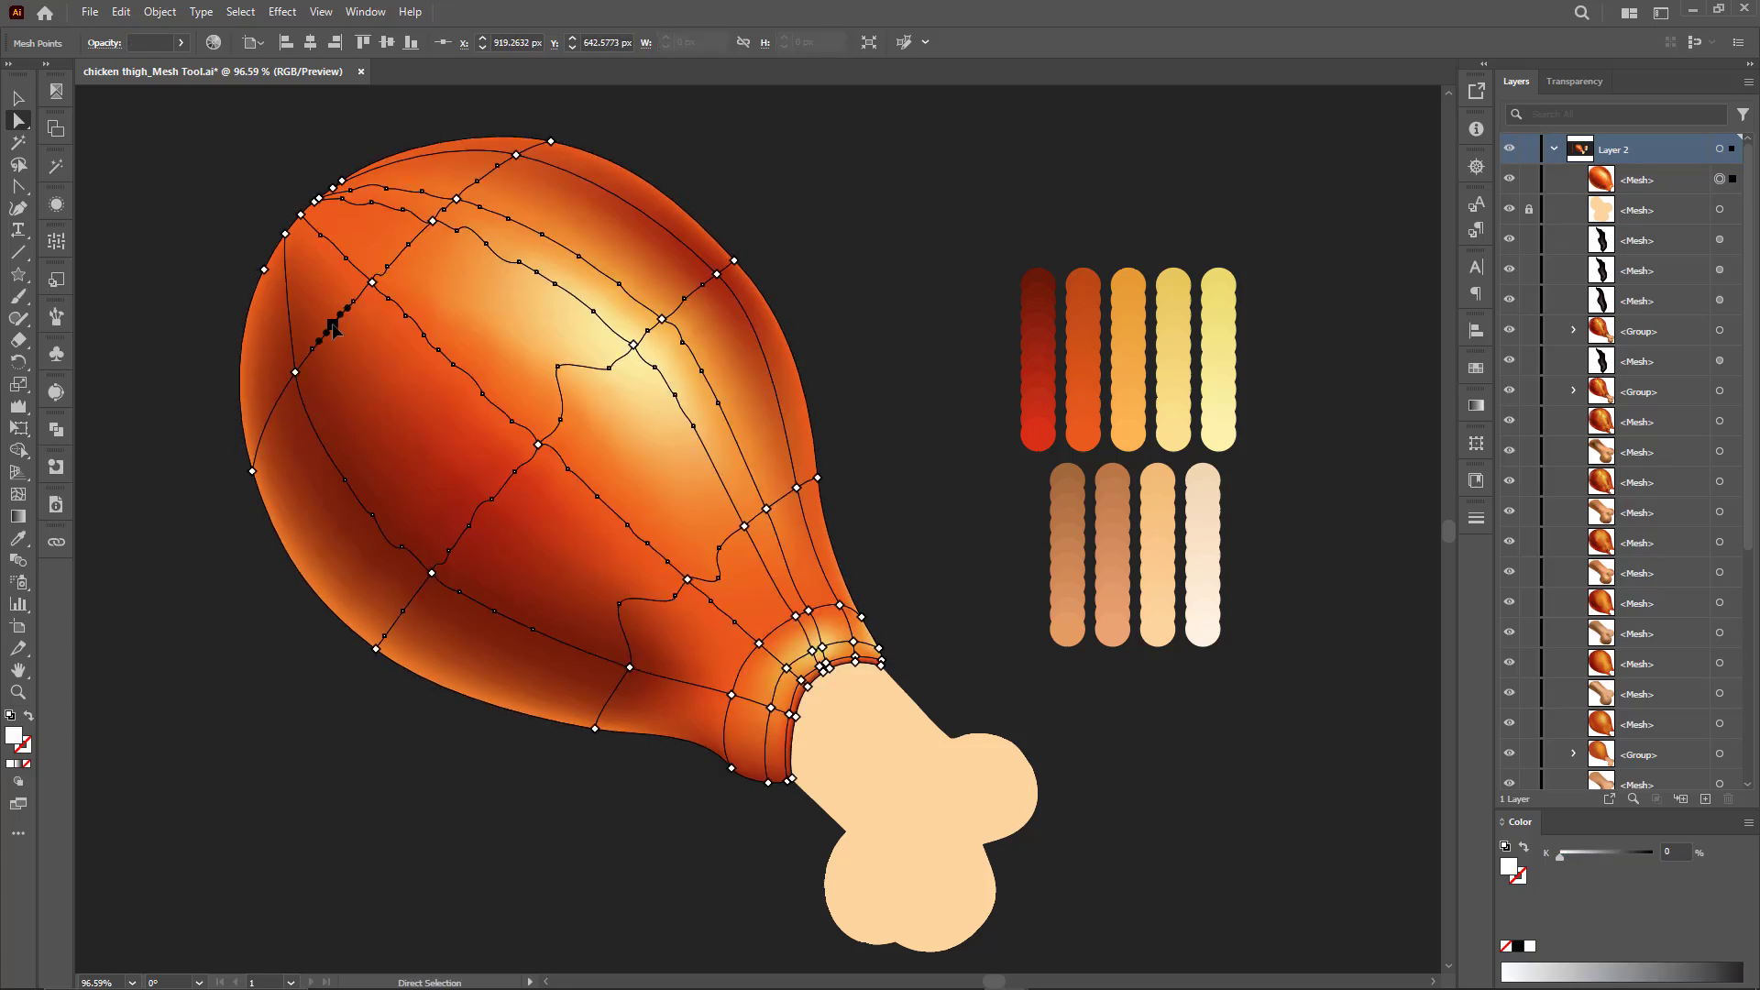
Step: Bend the cross-line segments at the upper left, top, lower middle and lower left, and recolor the lower left outline point orange DC6E15
drag(330, 321, 340, 312)
drag(539, 237, 477, 183)
drag(487, 493, 474, 488)
drag(420, 610, 415, 617)
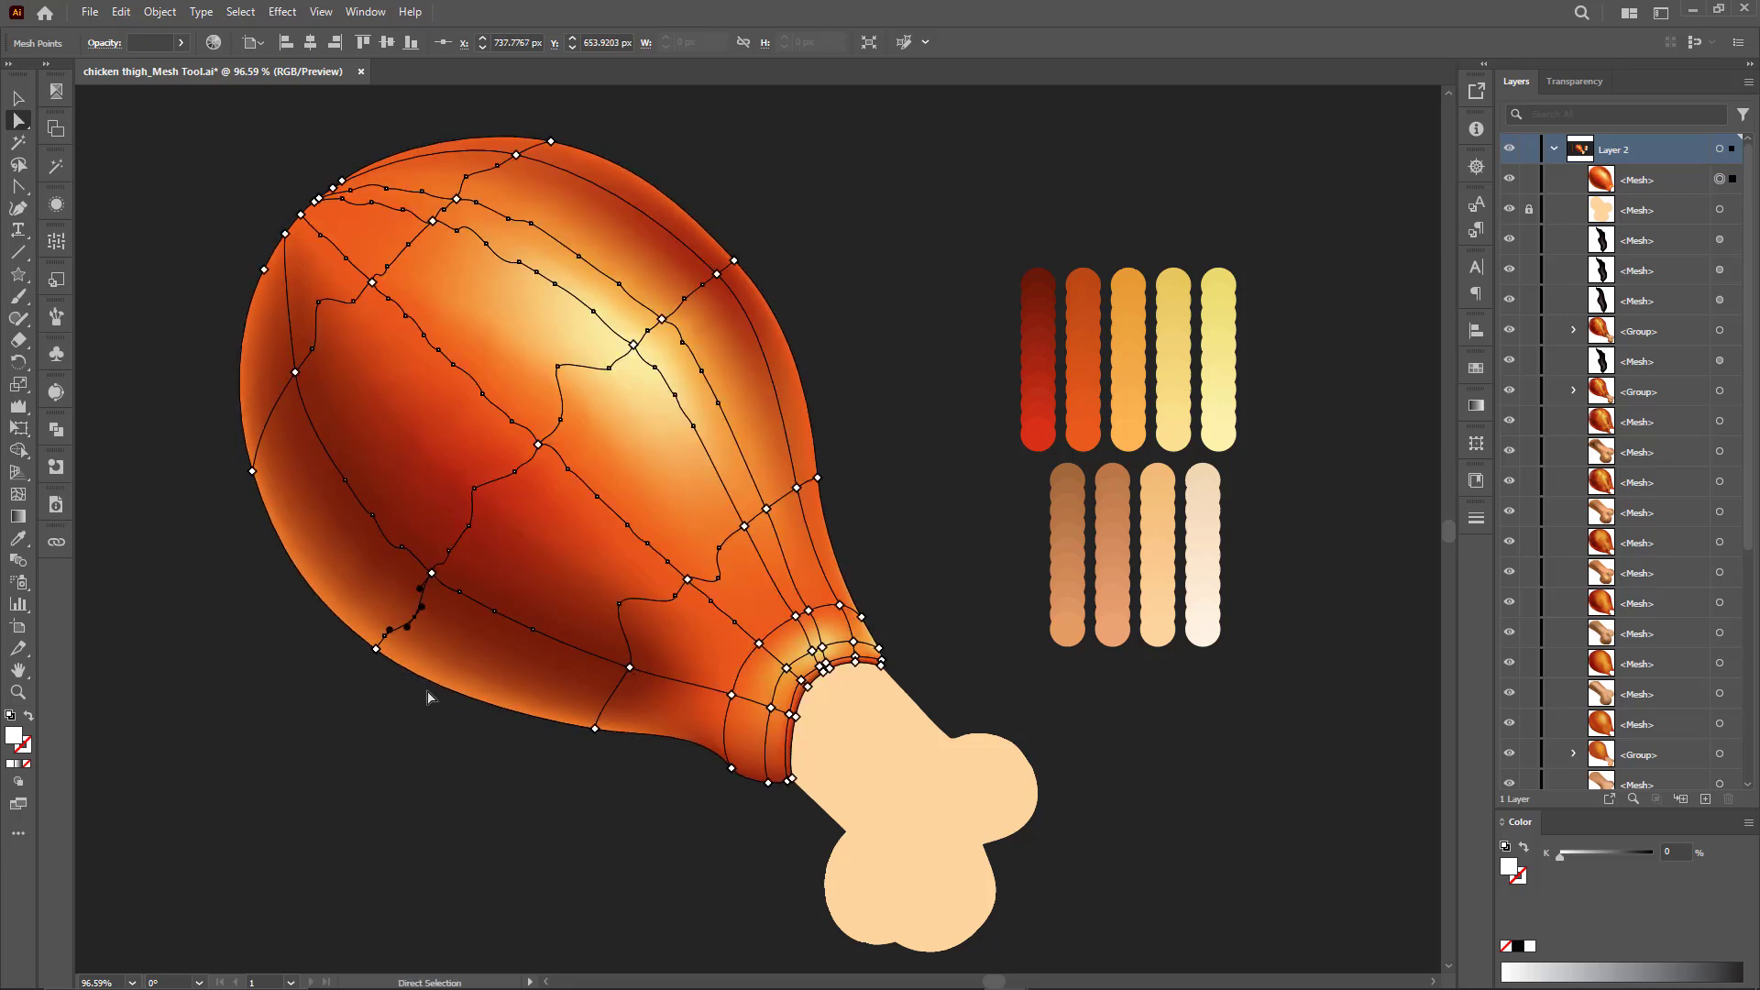
click(376, 650)
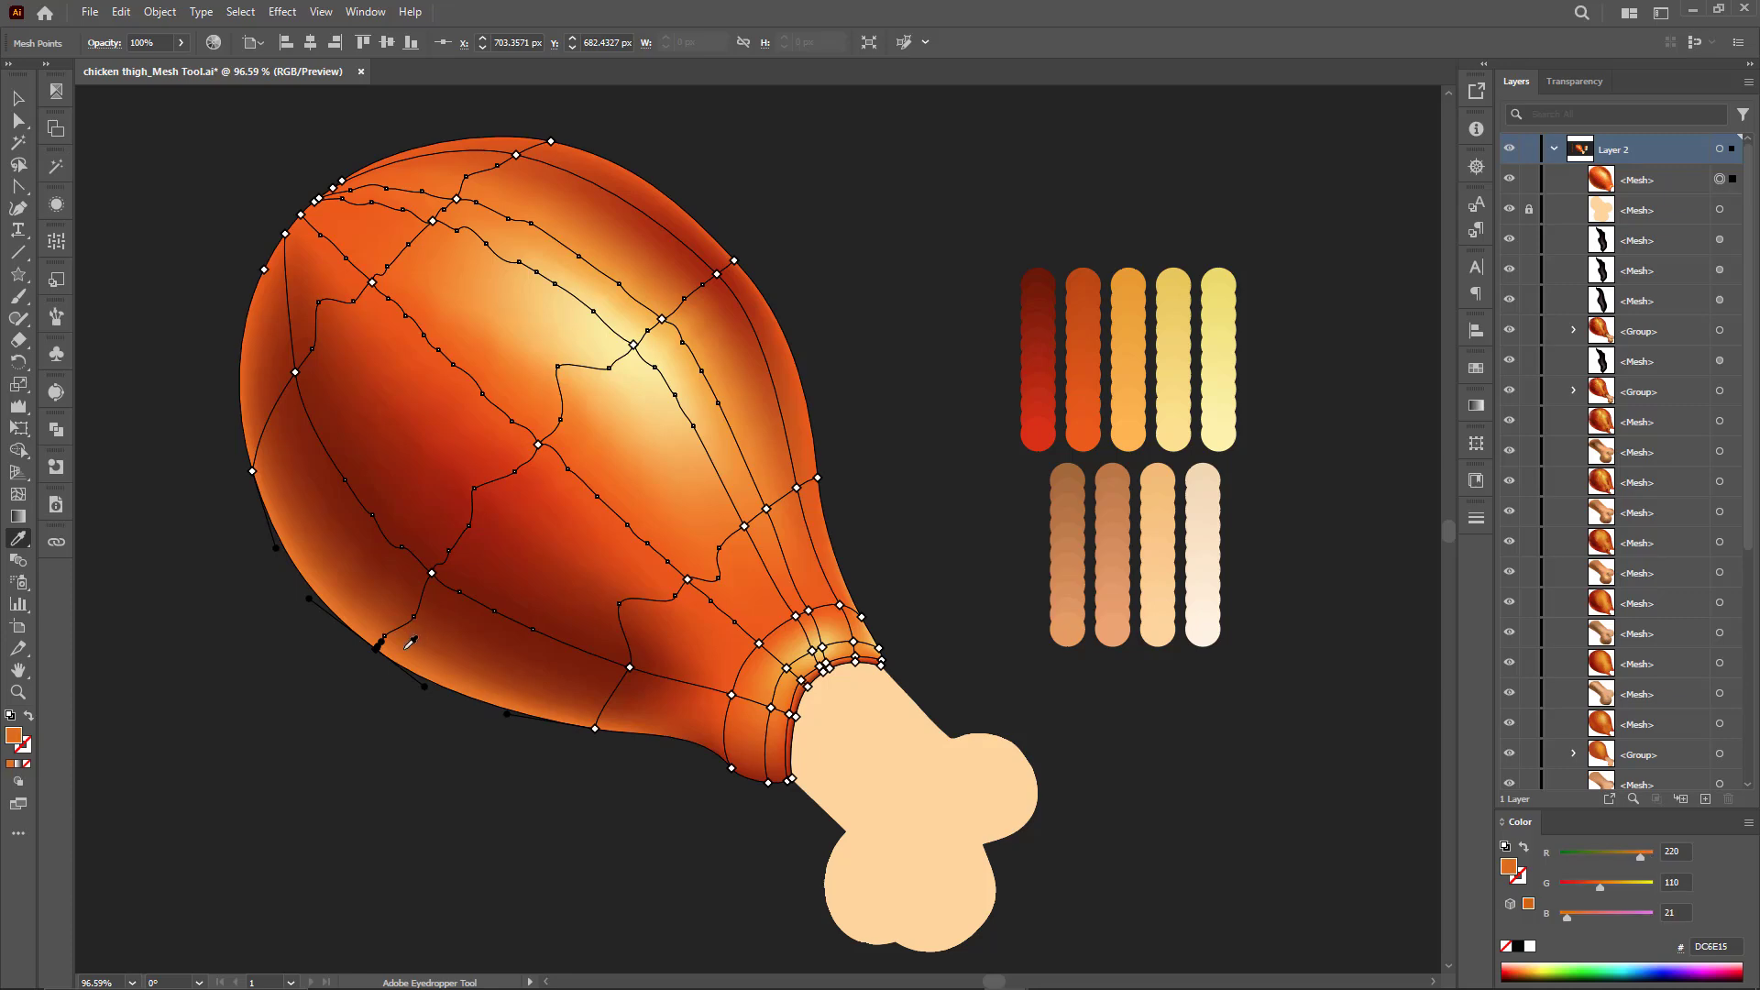
Step: Pull the mesh points on the collar's thigh-side cross line toward the thigh
key(a)
click(819, 657)
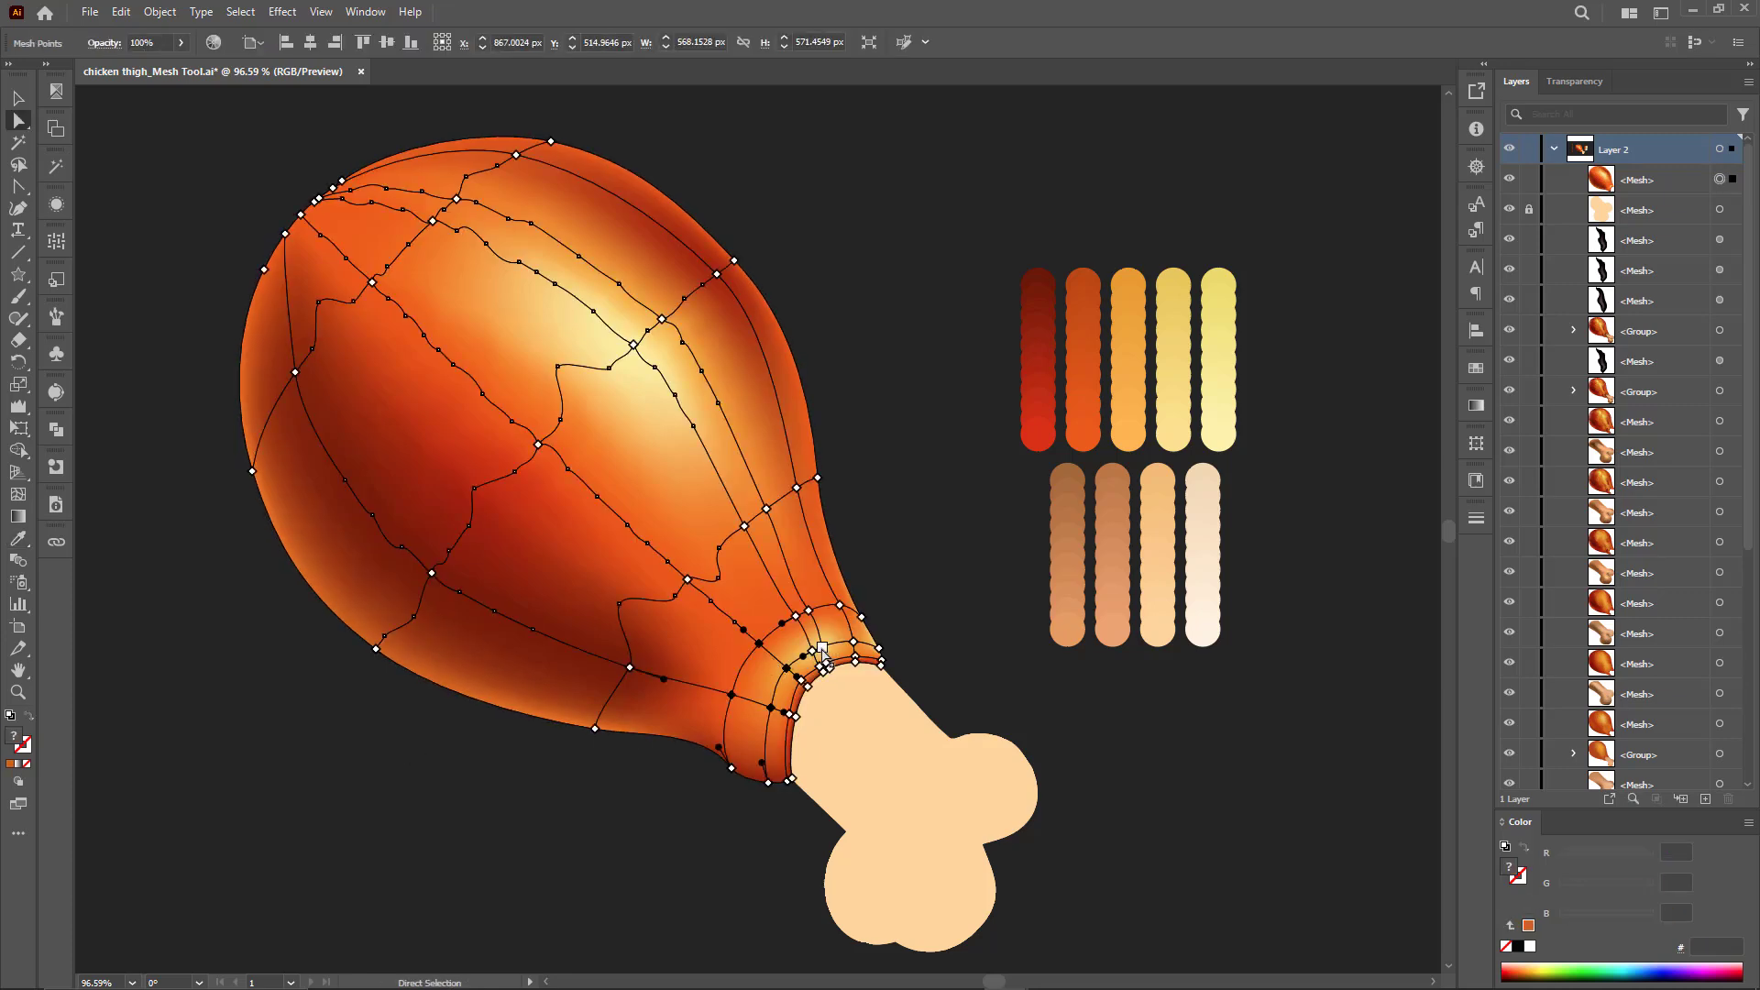
click(823, 649)
drag(760, 645, 740, 626)
click(731, 733)
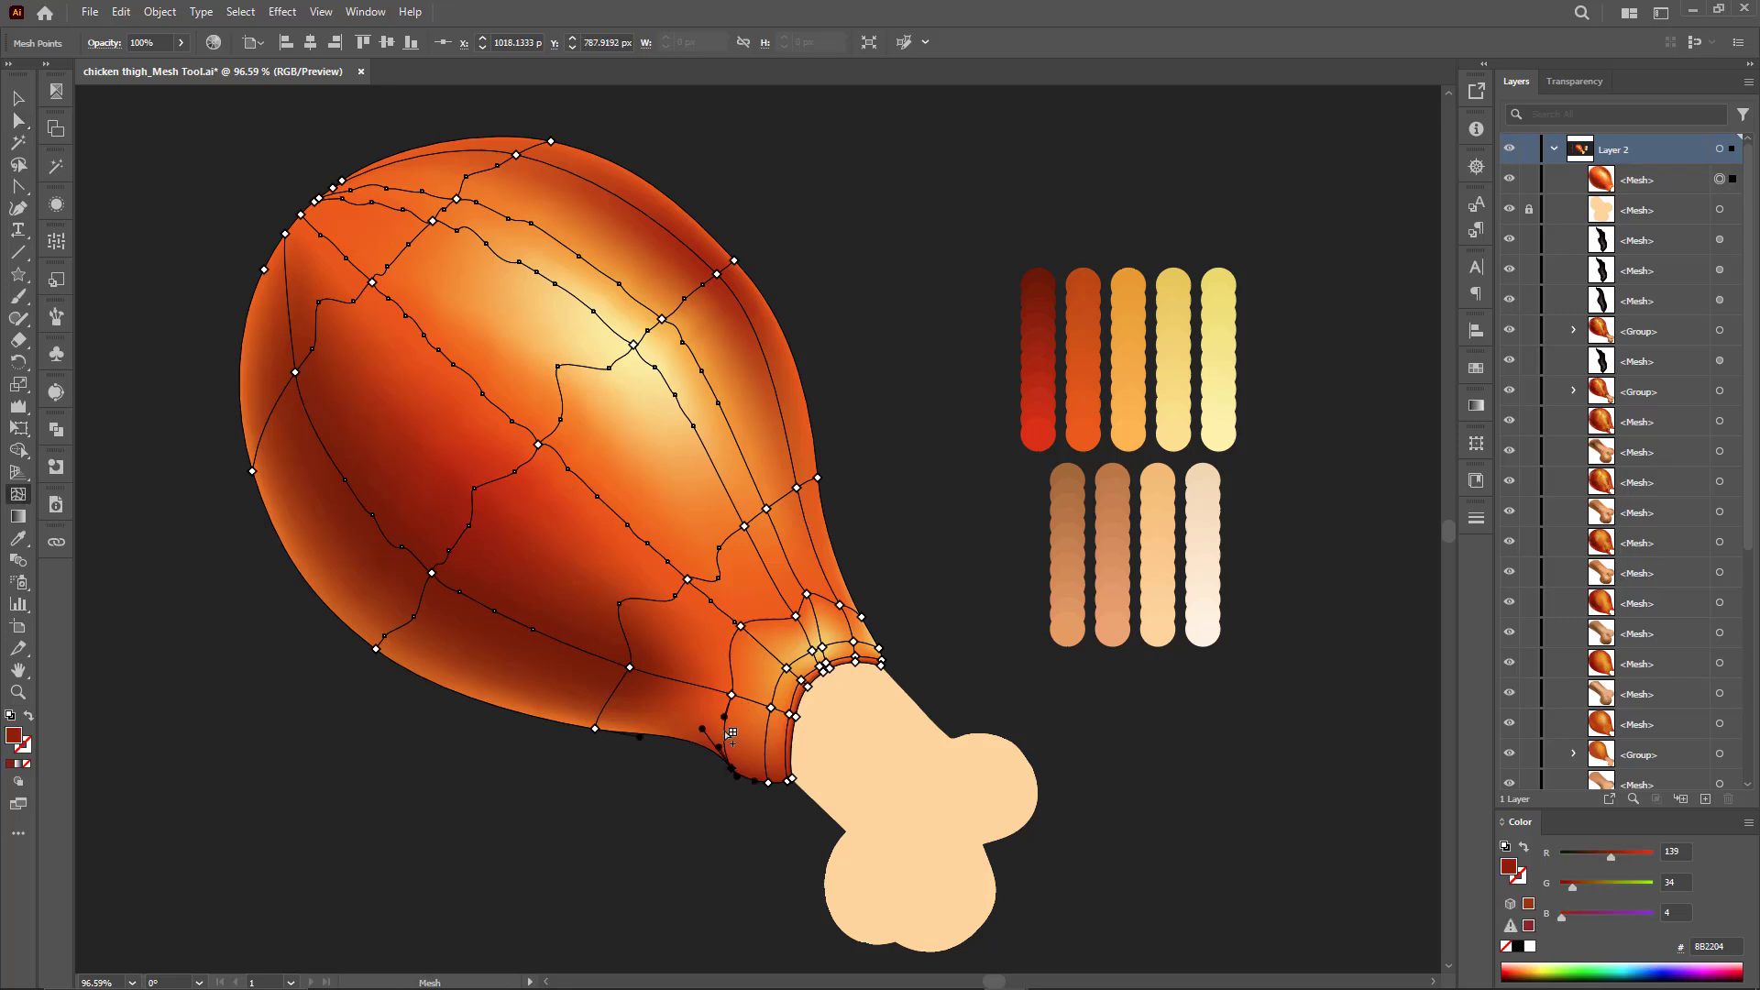
Step: Add a mesh line along the thigh's lower left edge and color its point on the far left dark orange 9B3707
key(u)
click(731, 734)
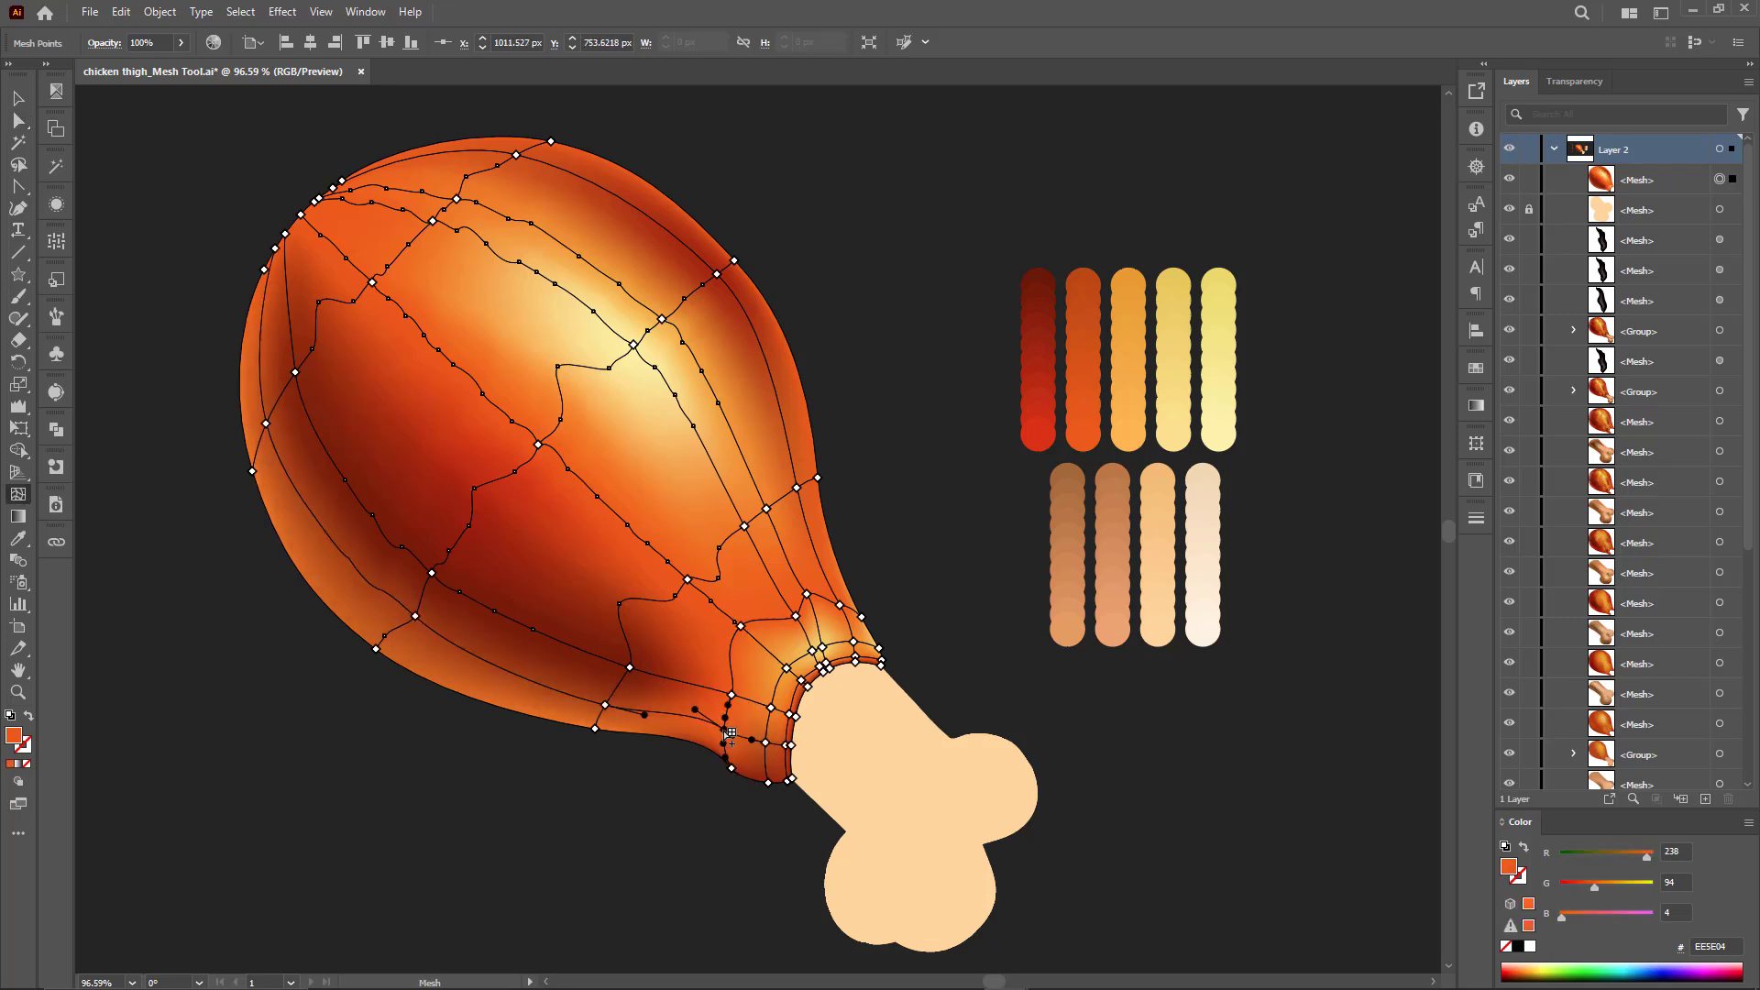
click(266, 424)
key(i)
click(298, 451)
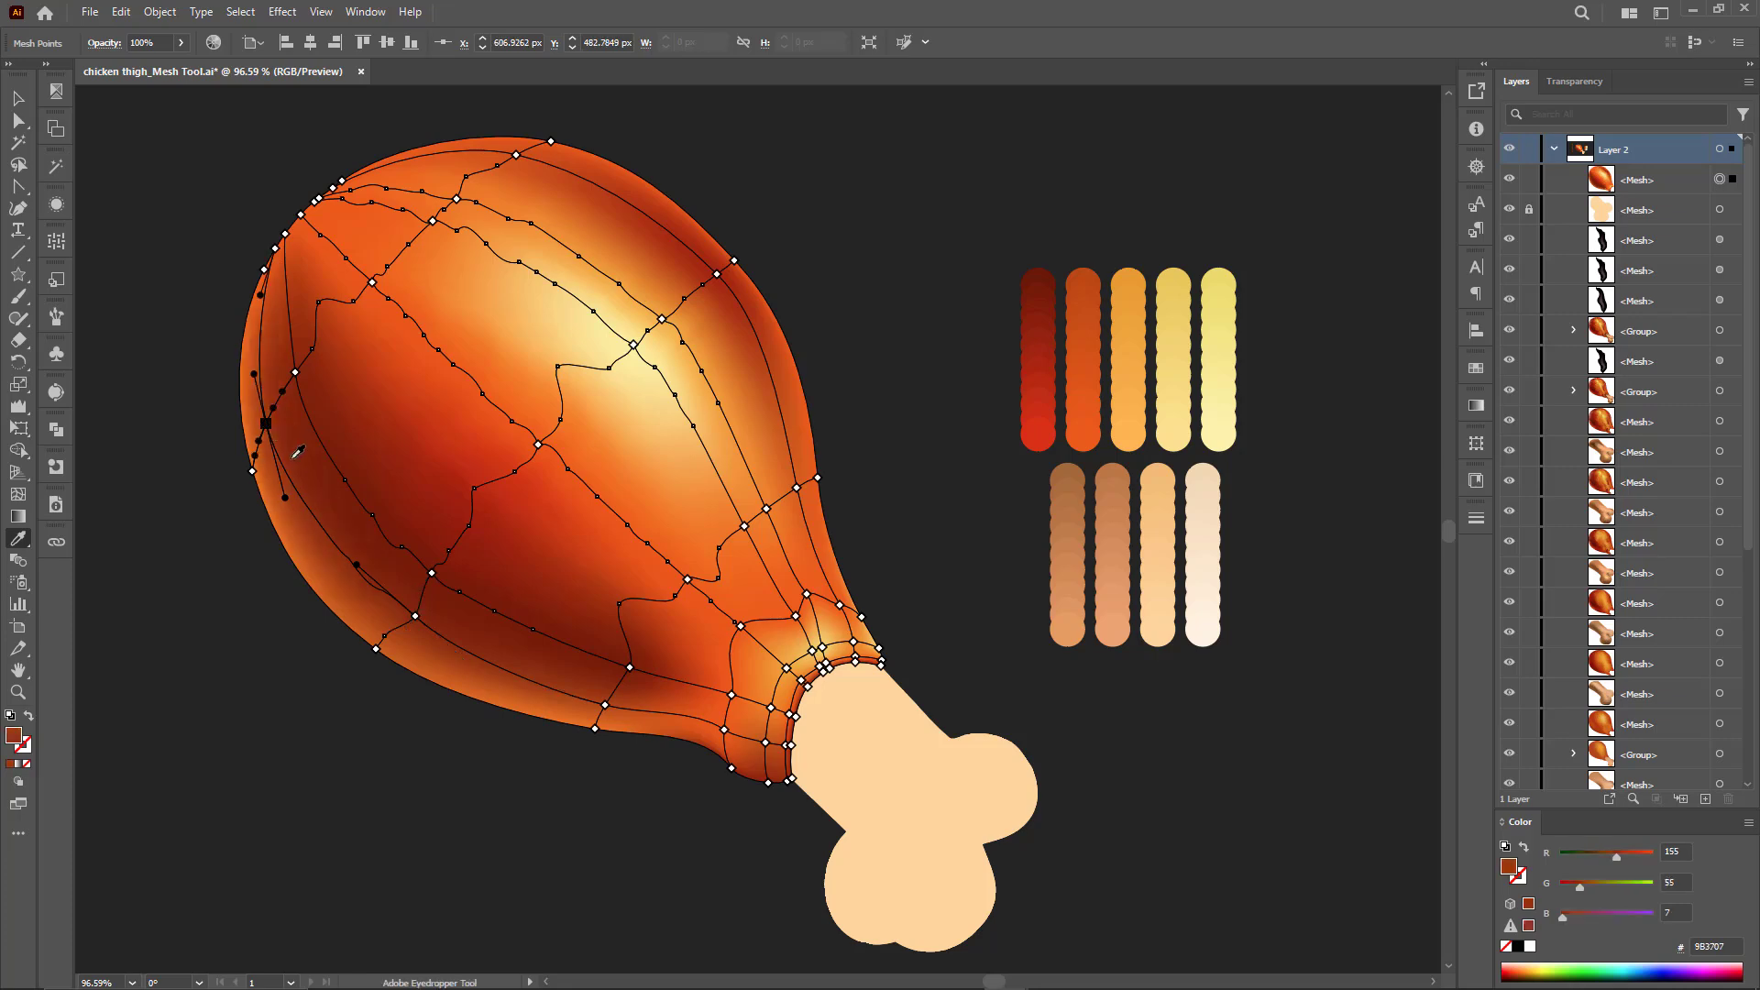
Step: Shift the collar's mesh points toward the thigh to form jagged peaks, and recolor its upper right point with the adjacent orange
drag(722, 727, 696, 713)
mouse_move(741, 631)
mouse_down()
mouse_move(803, 578)
mouse_move(789, 619)
mouse_move(742, 596)
mouse_move(877, 586)
mouse_move(734, 594)
mouse_move(752, 609)
mouse_move(878, 583)
mouse_up()
scroll(716, 693, up, 1)
key(a)
key(i)
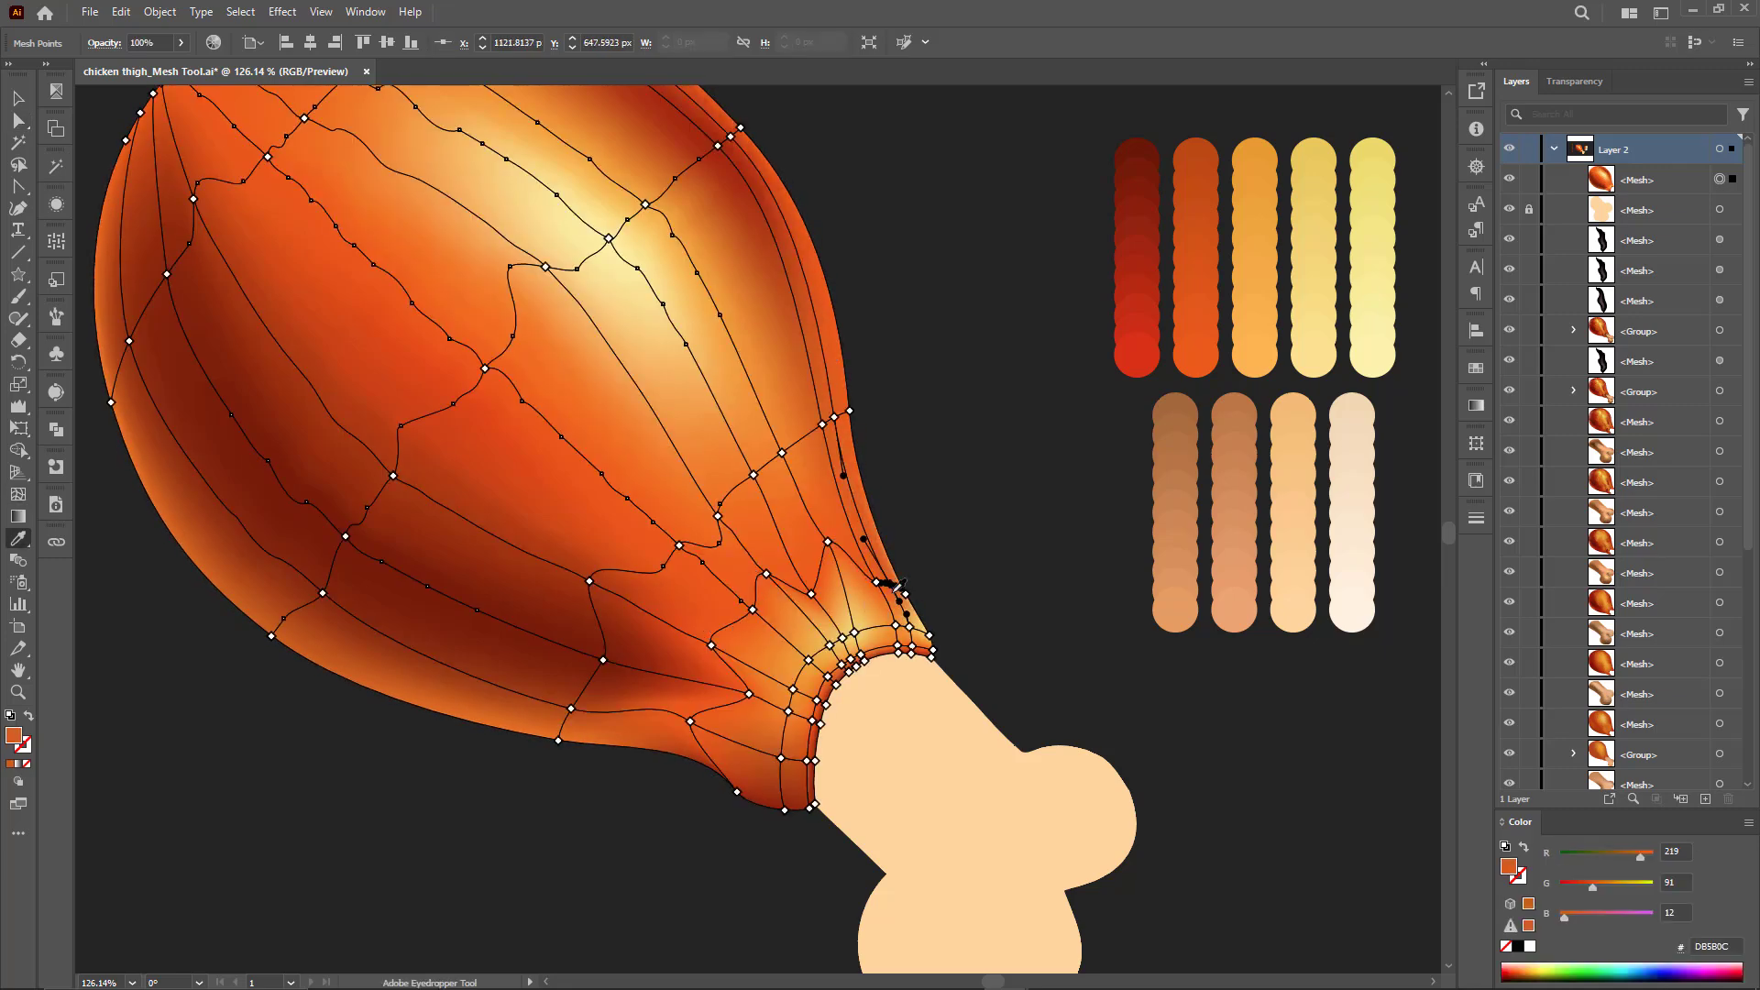
click(871, 552)
Step: Bend the thigh's mesh line segments at the lower middle, left and upper right into irregular shapes
key(a)
scroll(711, 743, down, 1)
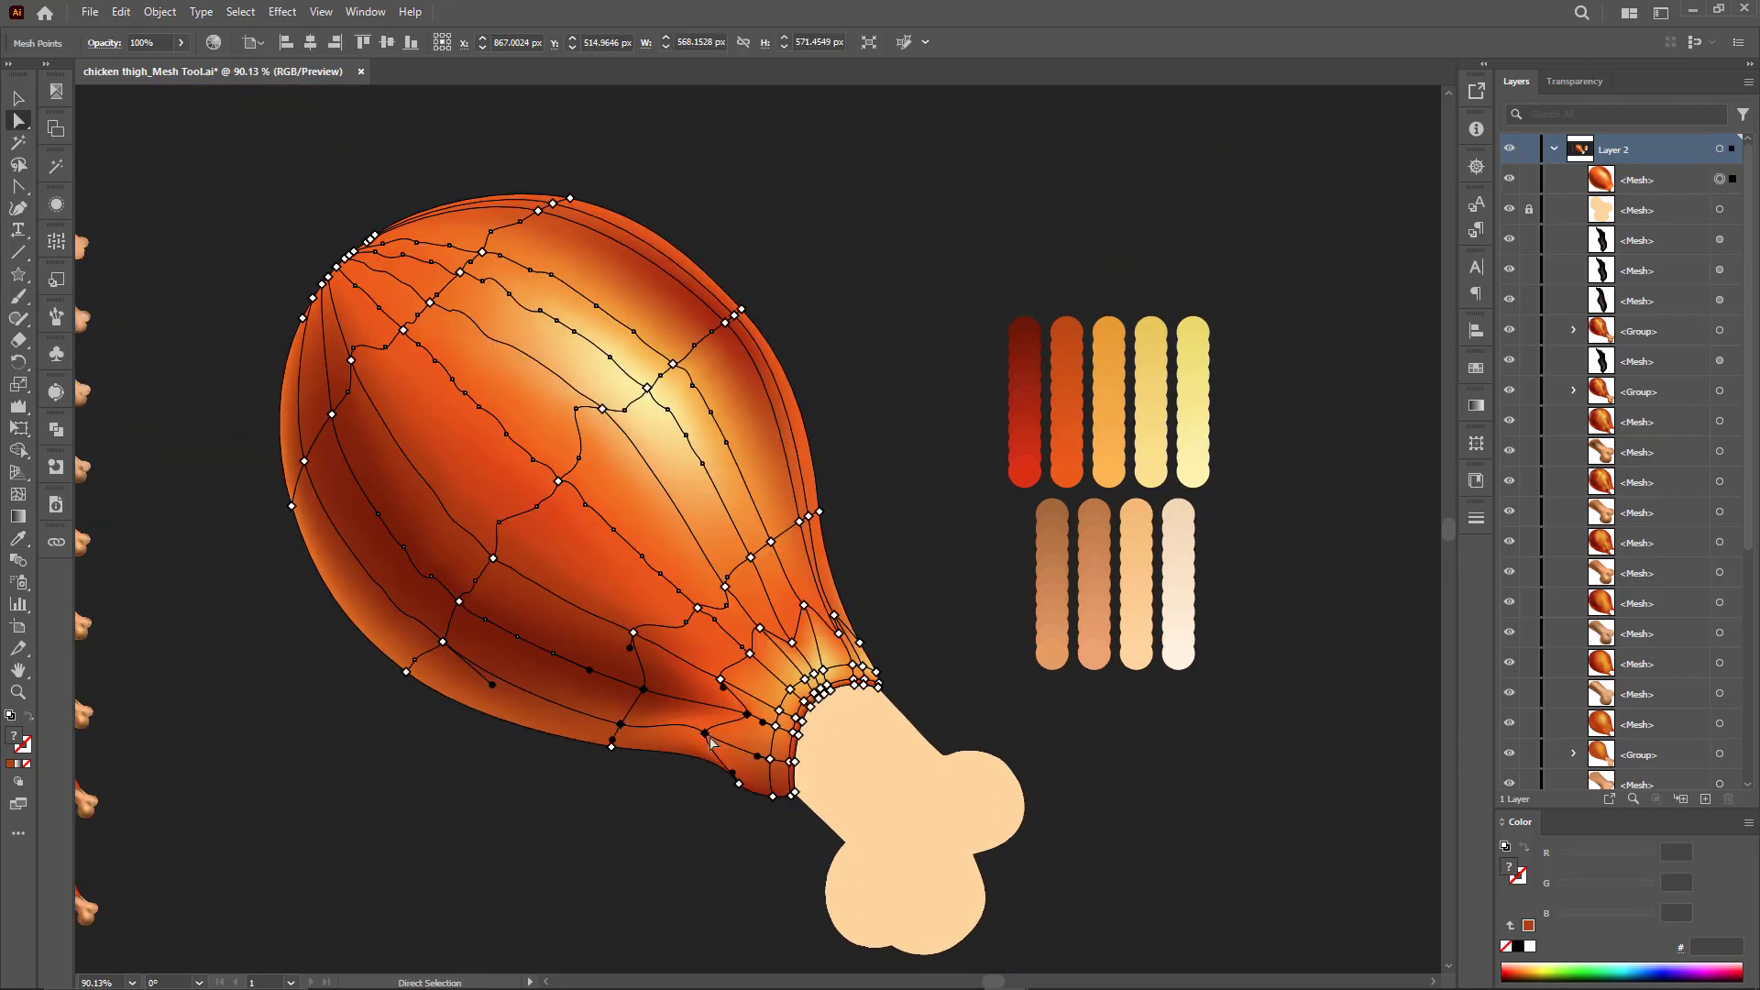
click(494, 557)
scroll(474, 560, right, 1)
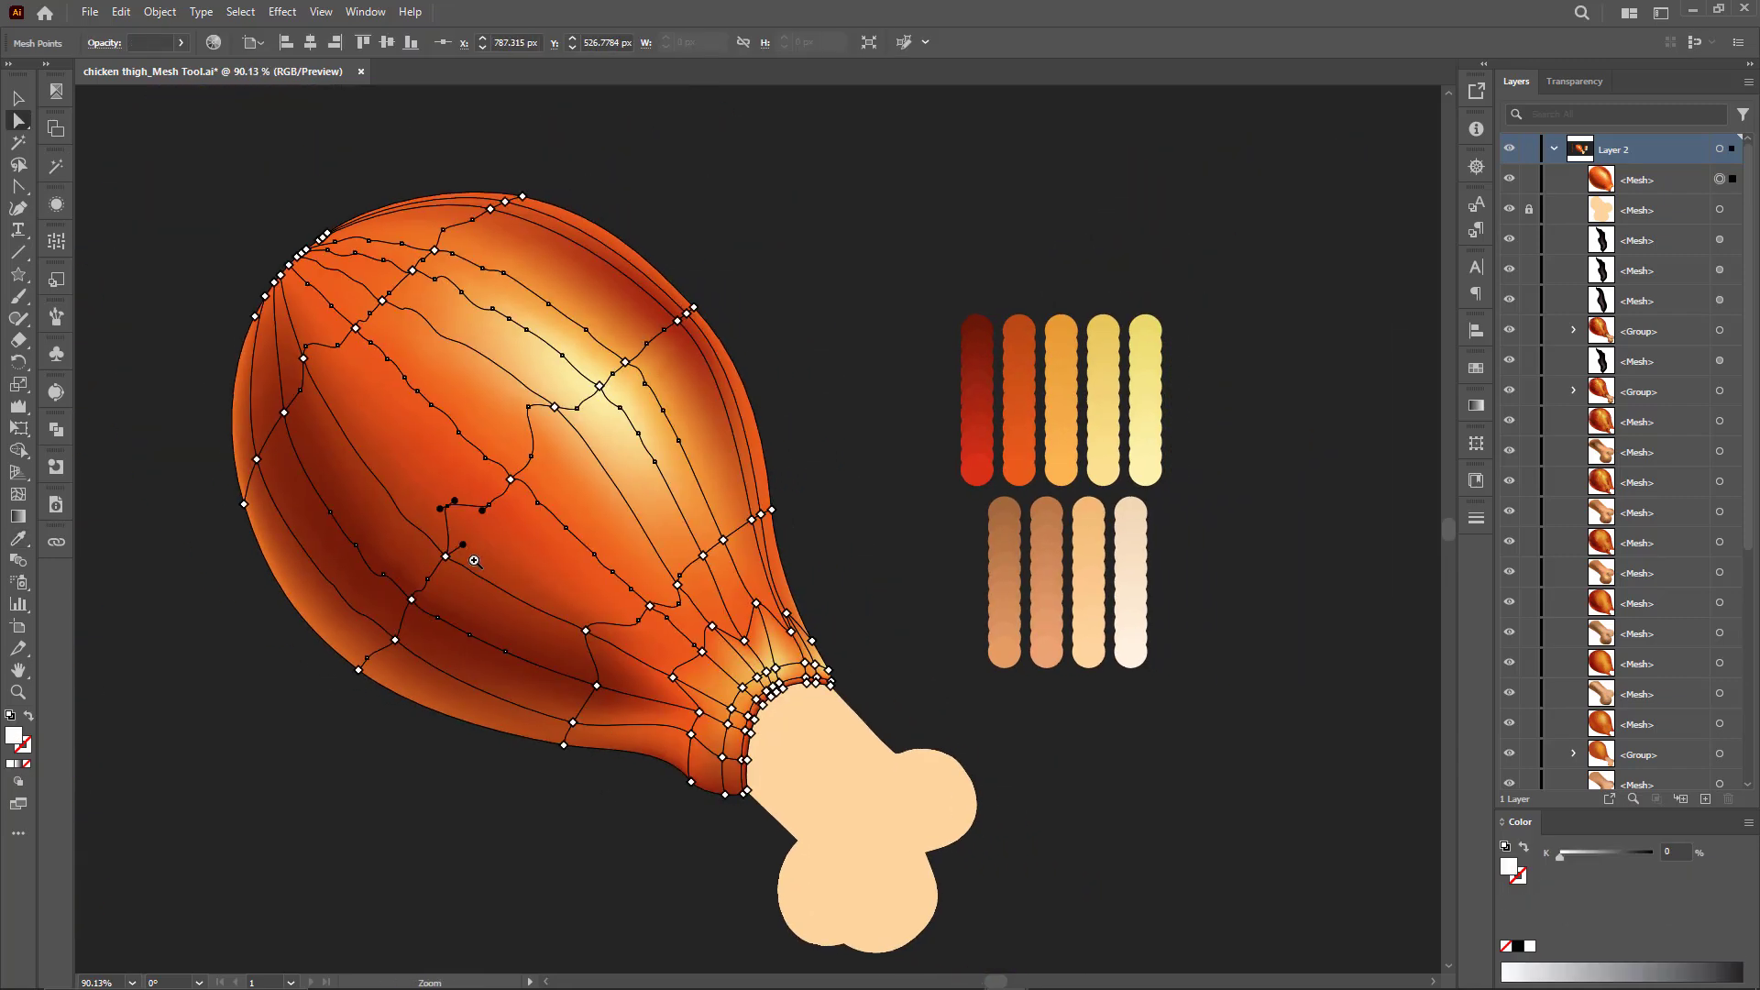
scroll(474, 560, up, 1)
click(279, 390)
key(ctrl+shift+a)
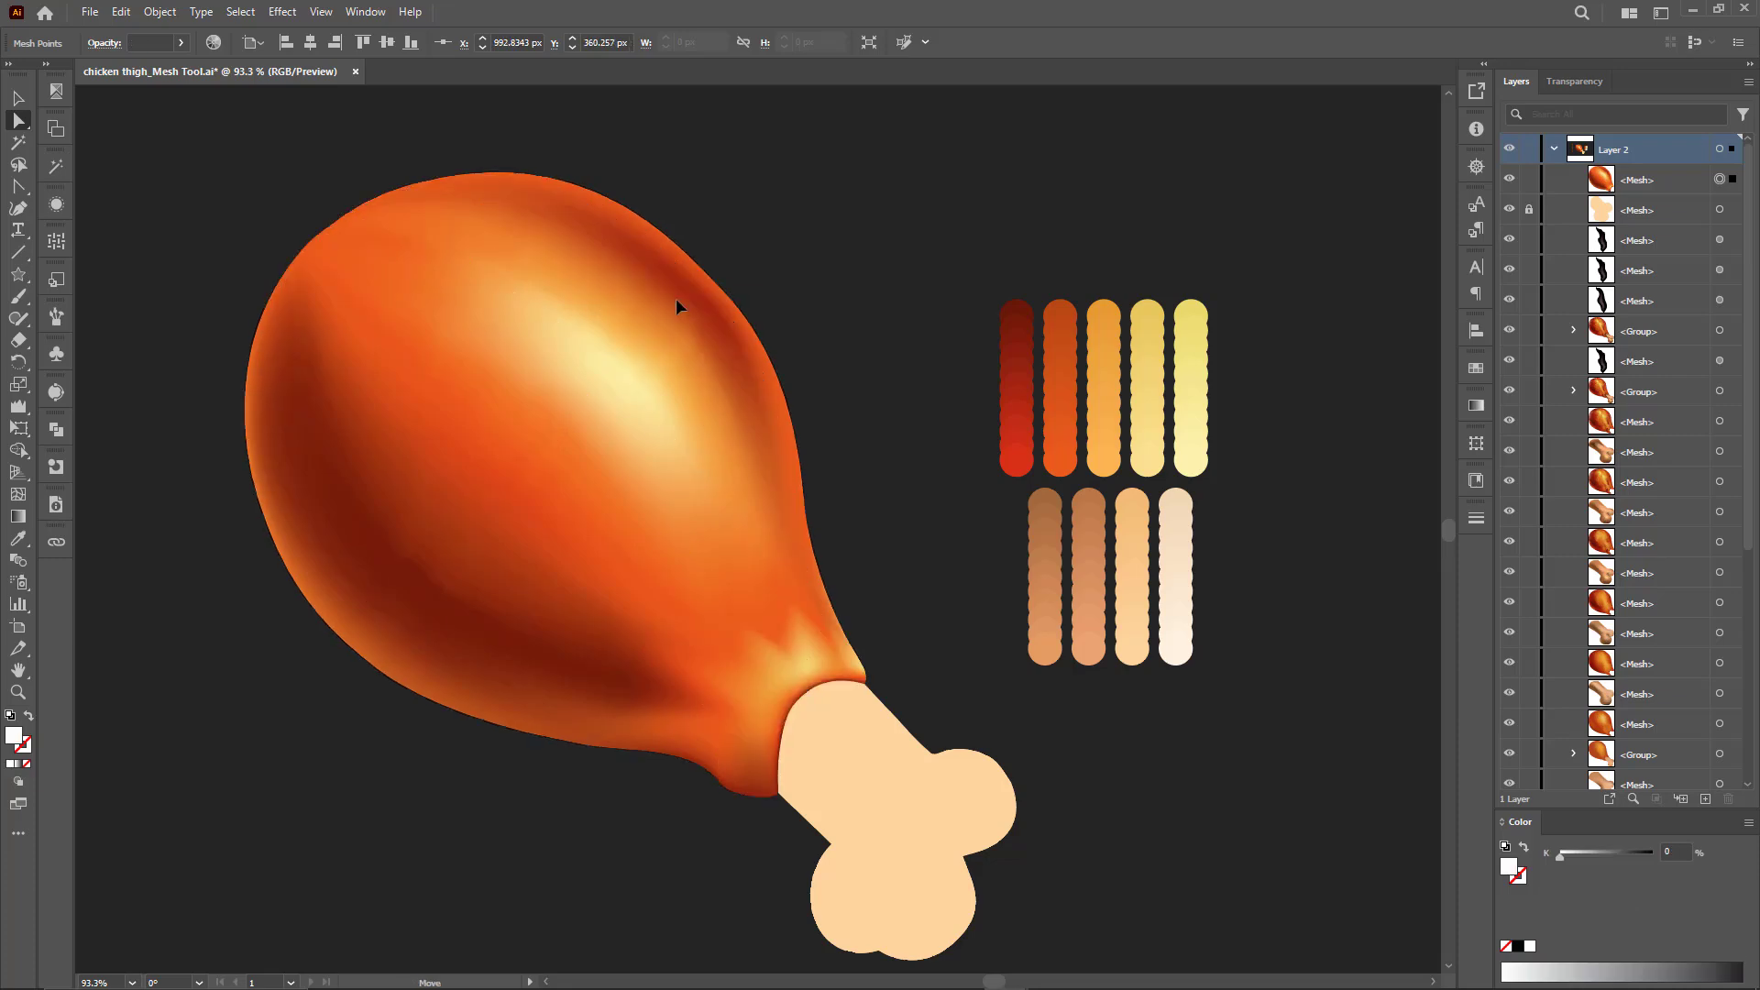
click(675, 309)
Step: Recolor the thigh's right outline point red AE3408 and a mesh point near its upper edge C1440A, sampled from the adjacent skin
click(804, 501)
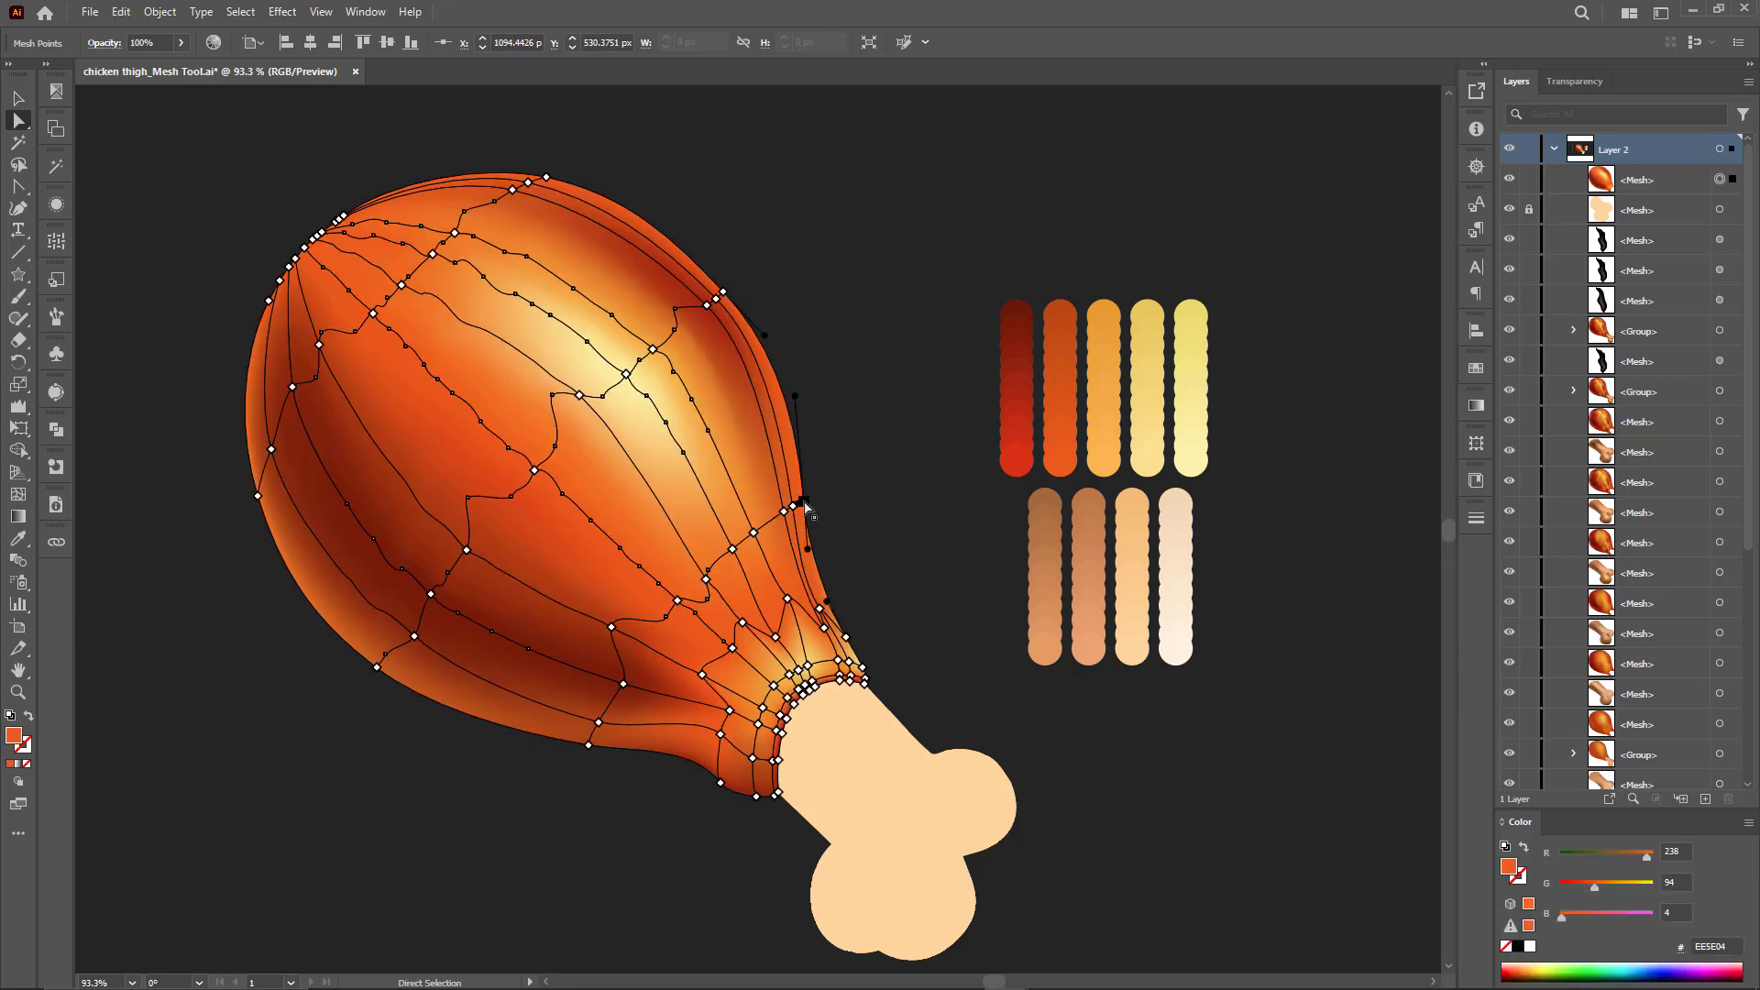
click(732, 338)
ctrl+click(786, 273)
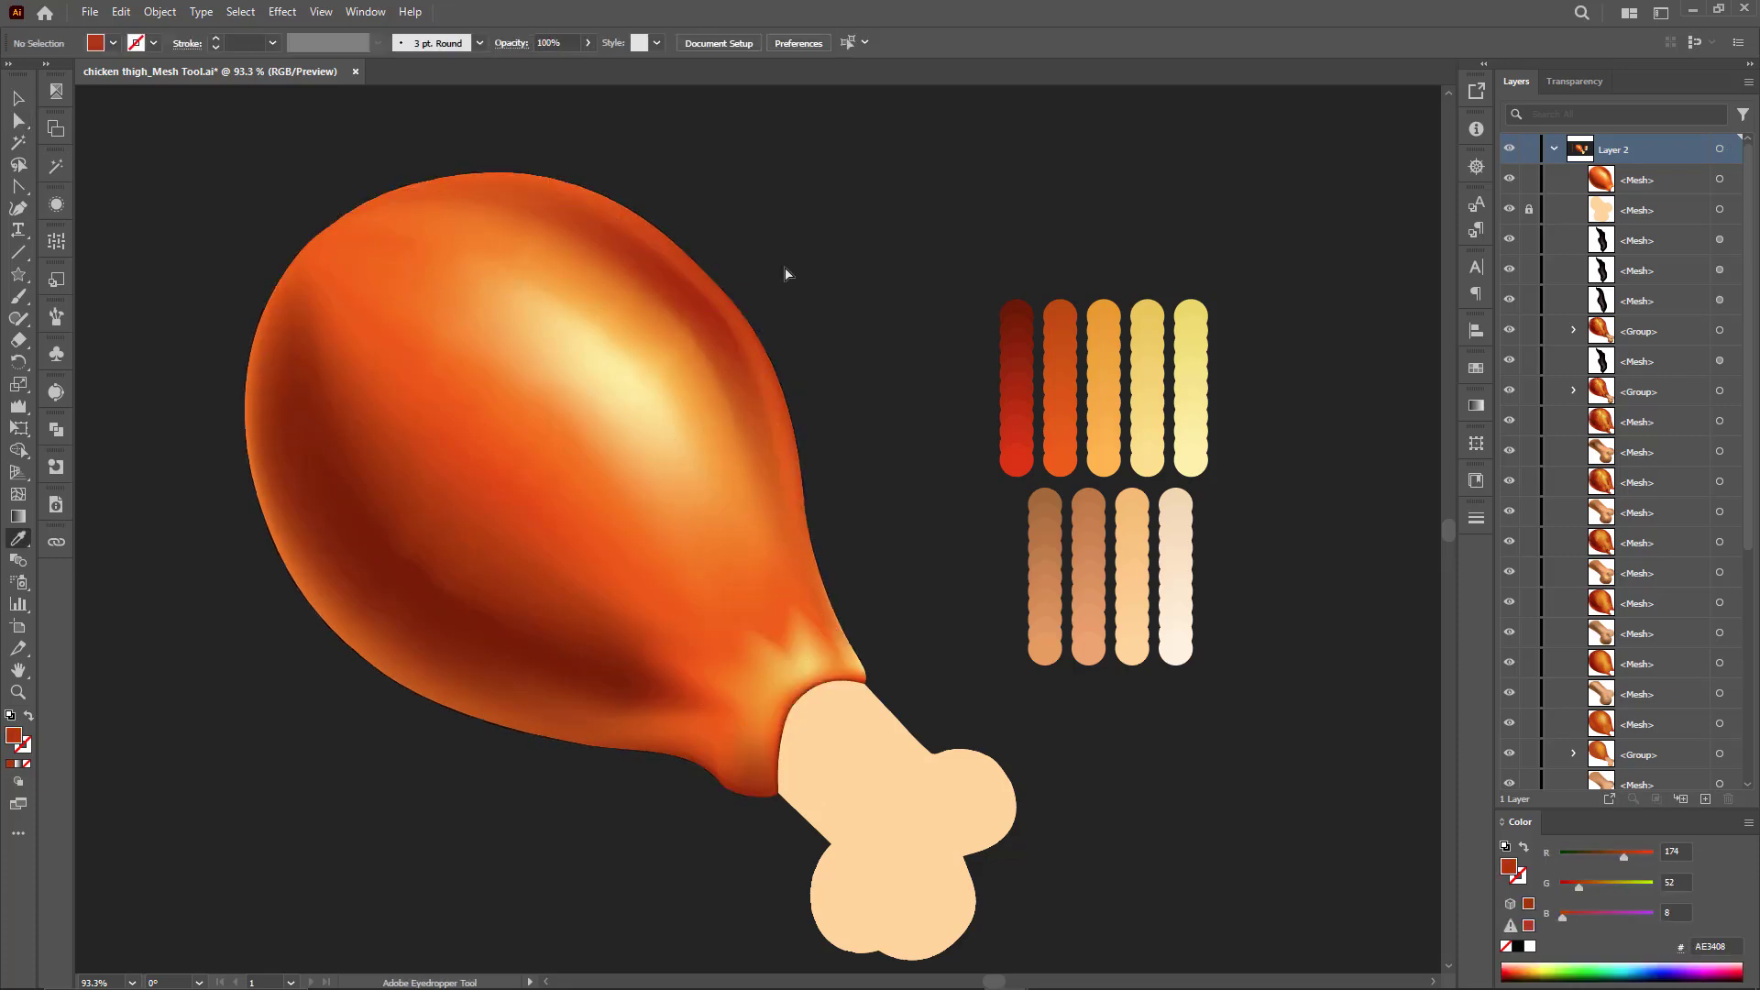
key(a)
click(625, 228)
key(i)
click(616, 213)
ctrl+click(704, 257)
Step: Group the five red-to-yellow swatch columns and hide the group
key(v)
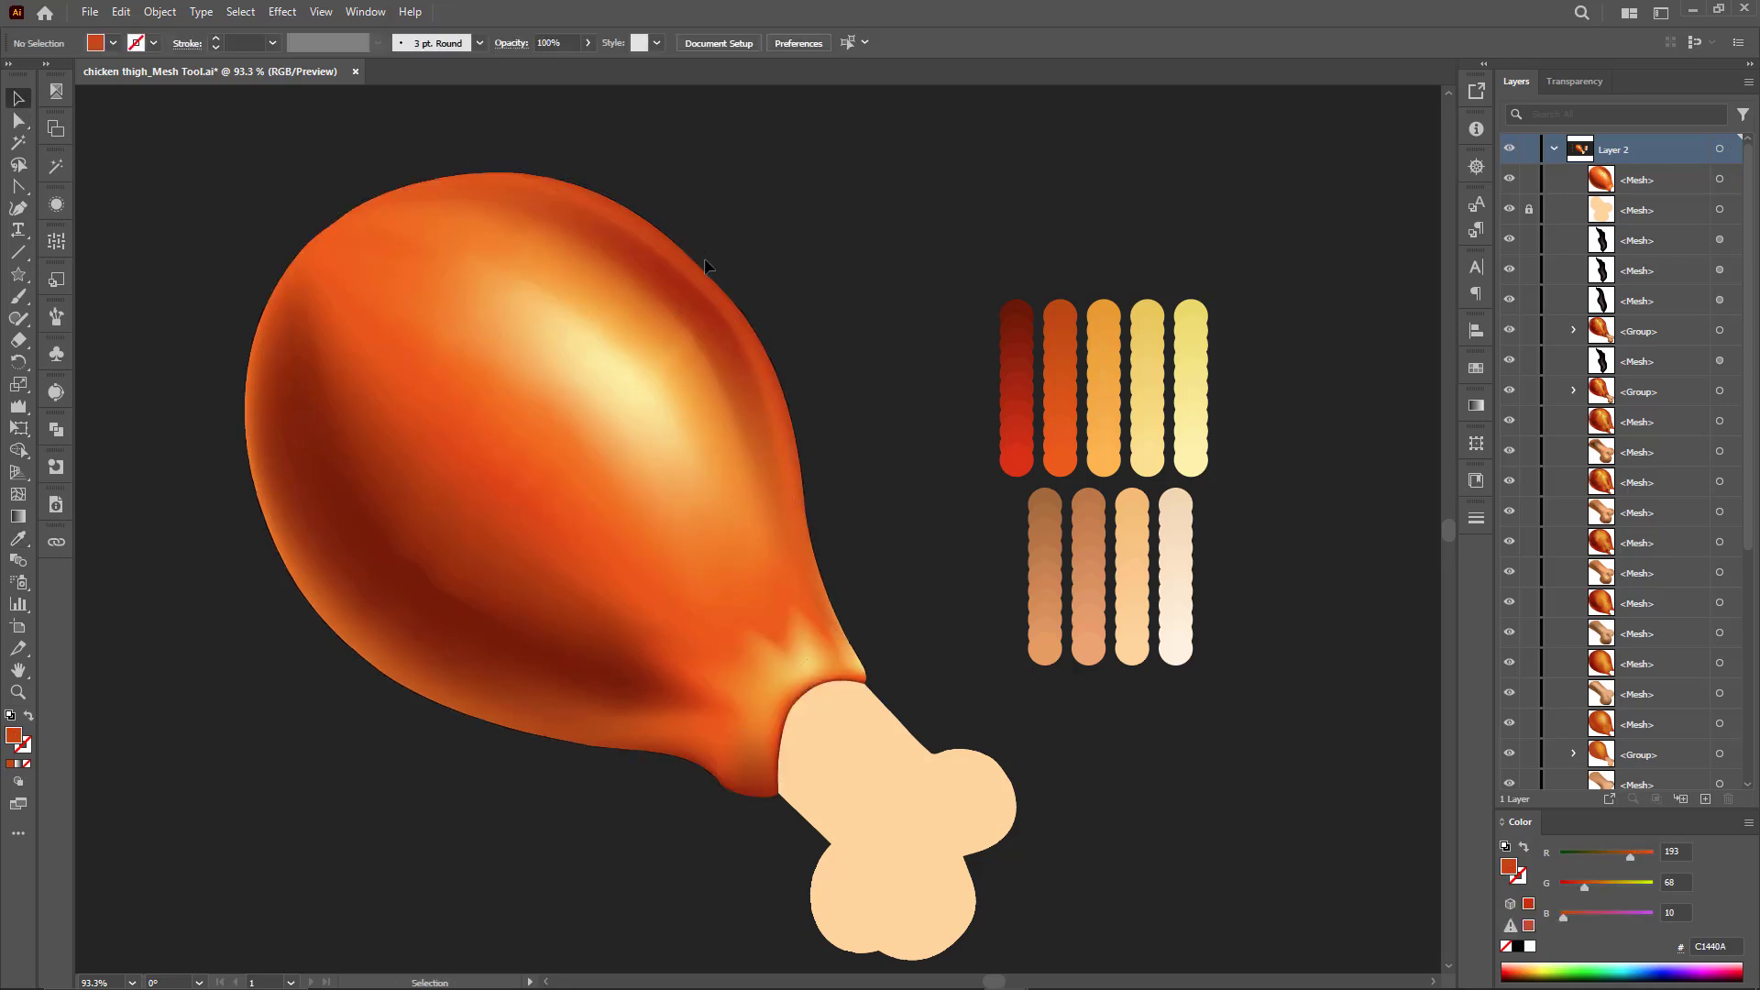
drag(690, 453, 682, 422)
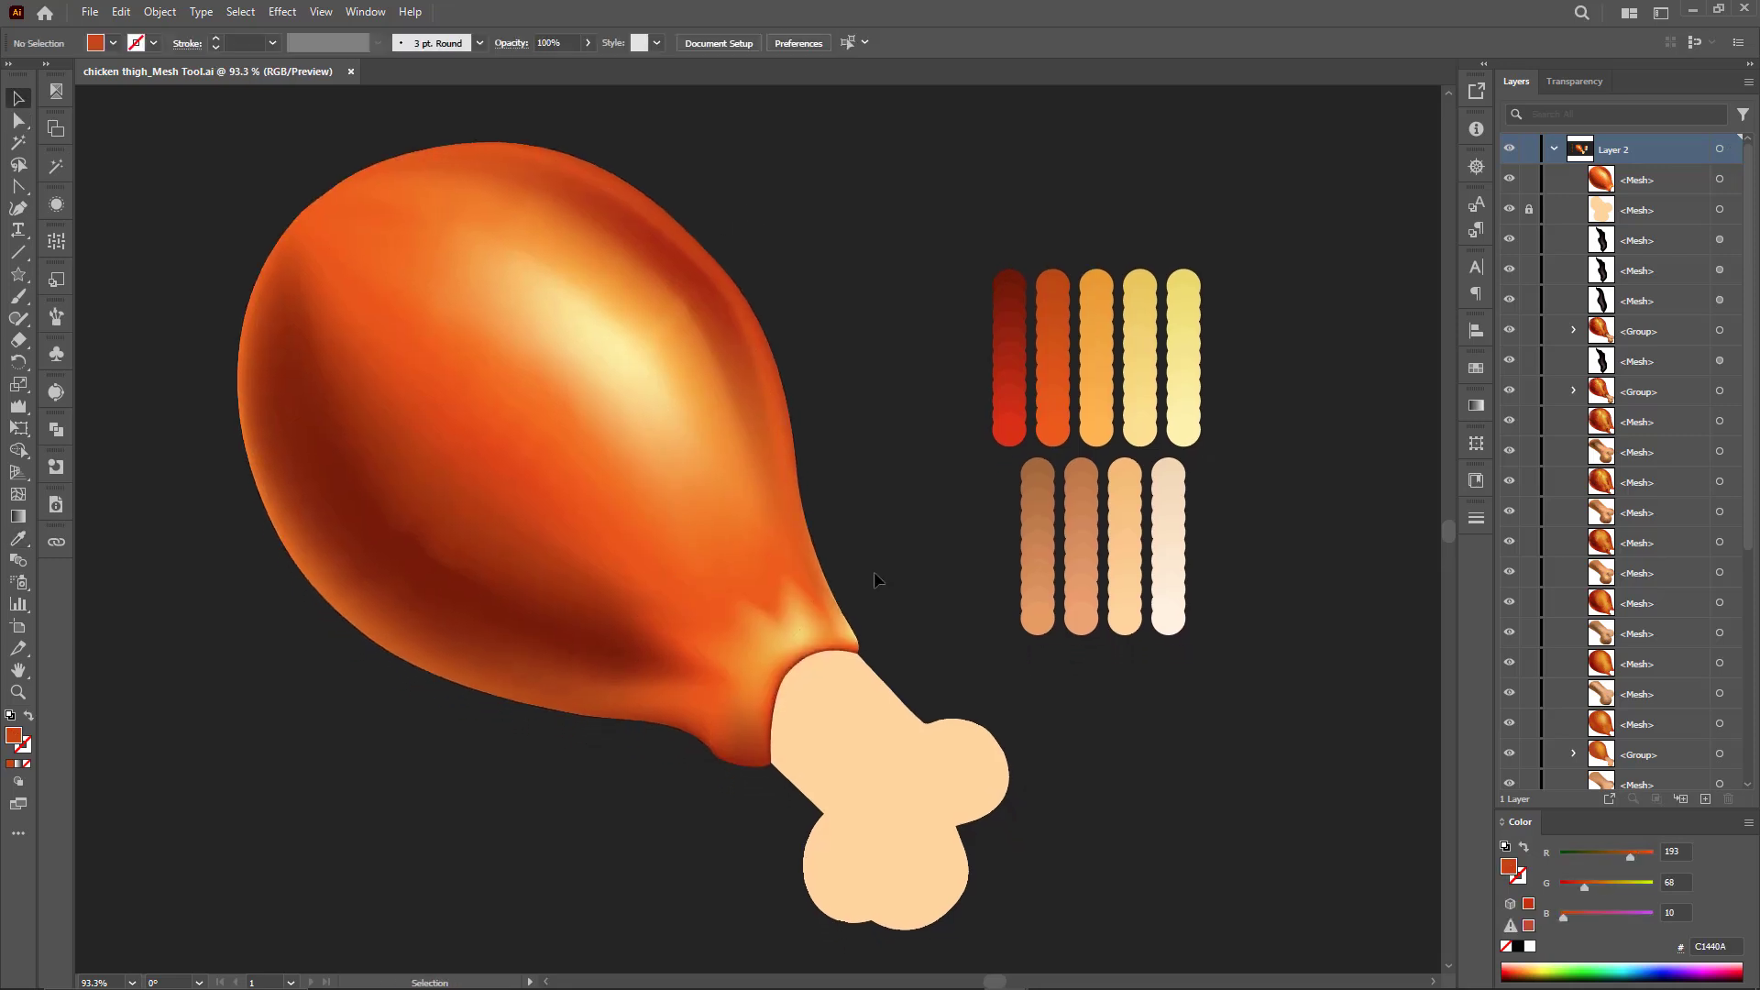
click(1137, 341)
key(ctrl+g)
key(ctrl+3)
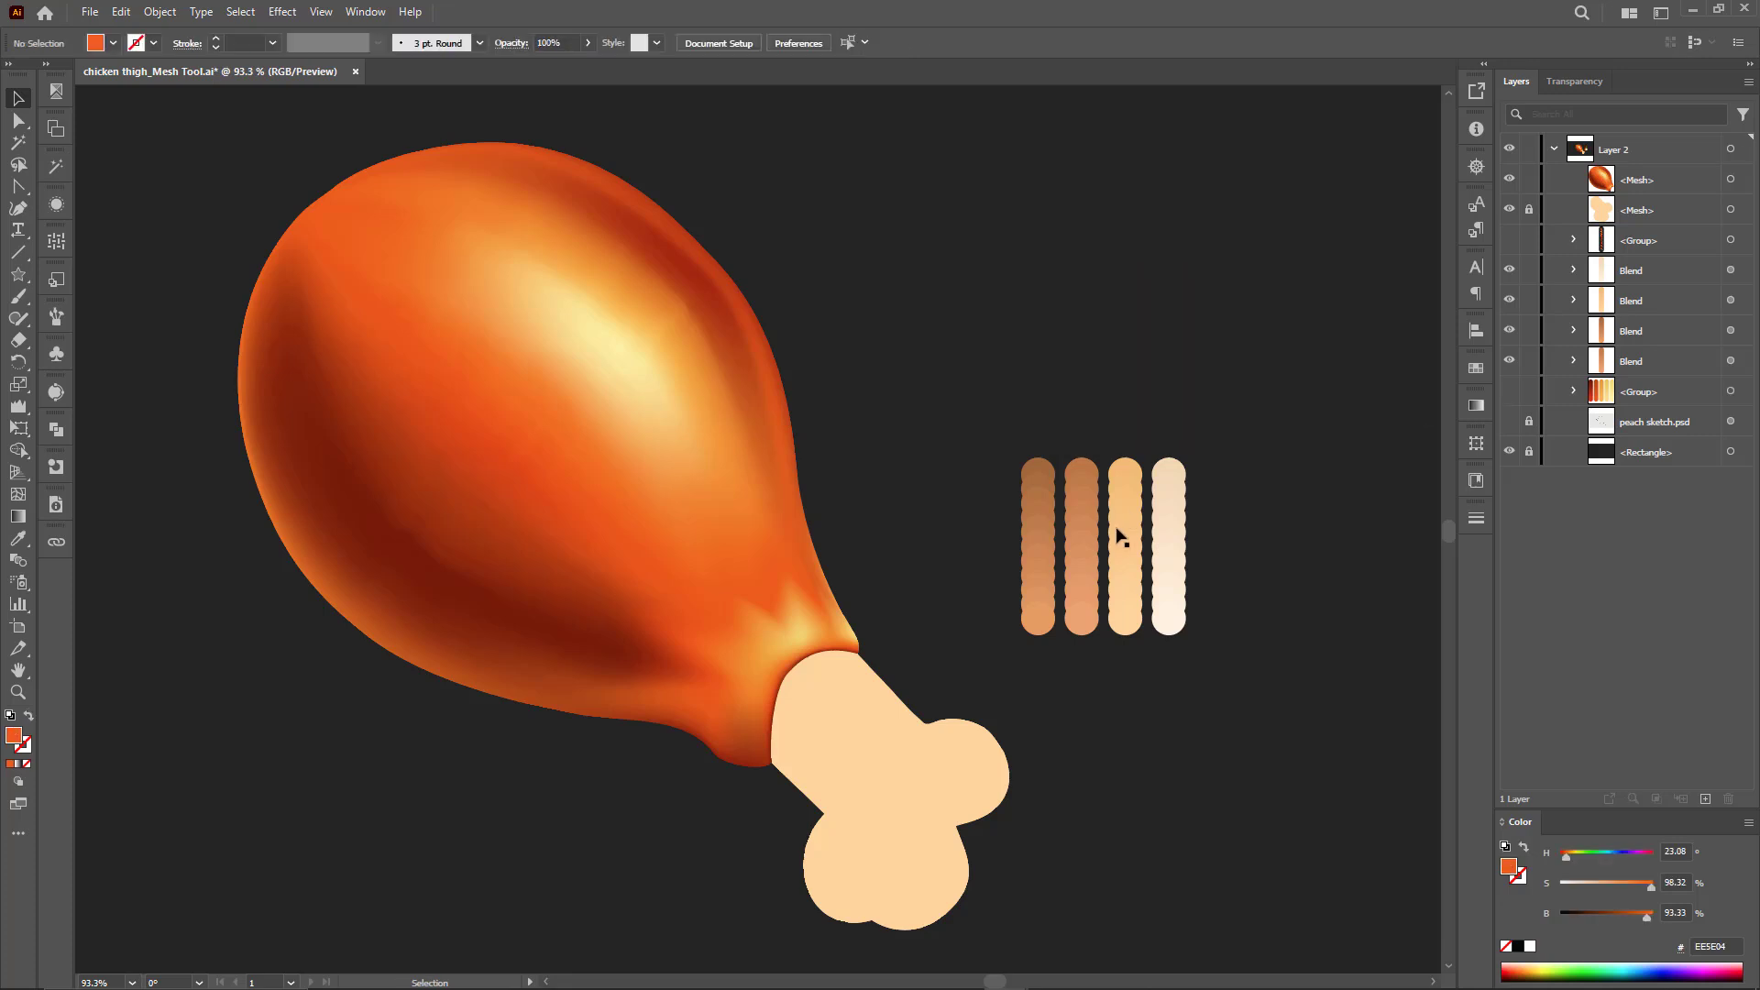
Step: Select the four brown-to-cream swatch columns and move them down beside the bone
click(1118, 532)
shift+click(1168, 545)
shift+click(1080, 568)
shift+click(1038, 596)
drag(1038, 597, 1060, 700)
drag(1009, 824, 1031, 689)
drag(999, 629, 981, 610)
drag(1070, 526, 1081, 542)
Step: Fill the whole bone mesh with the brown swatch color B97844
key(a)
click(869, 609)
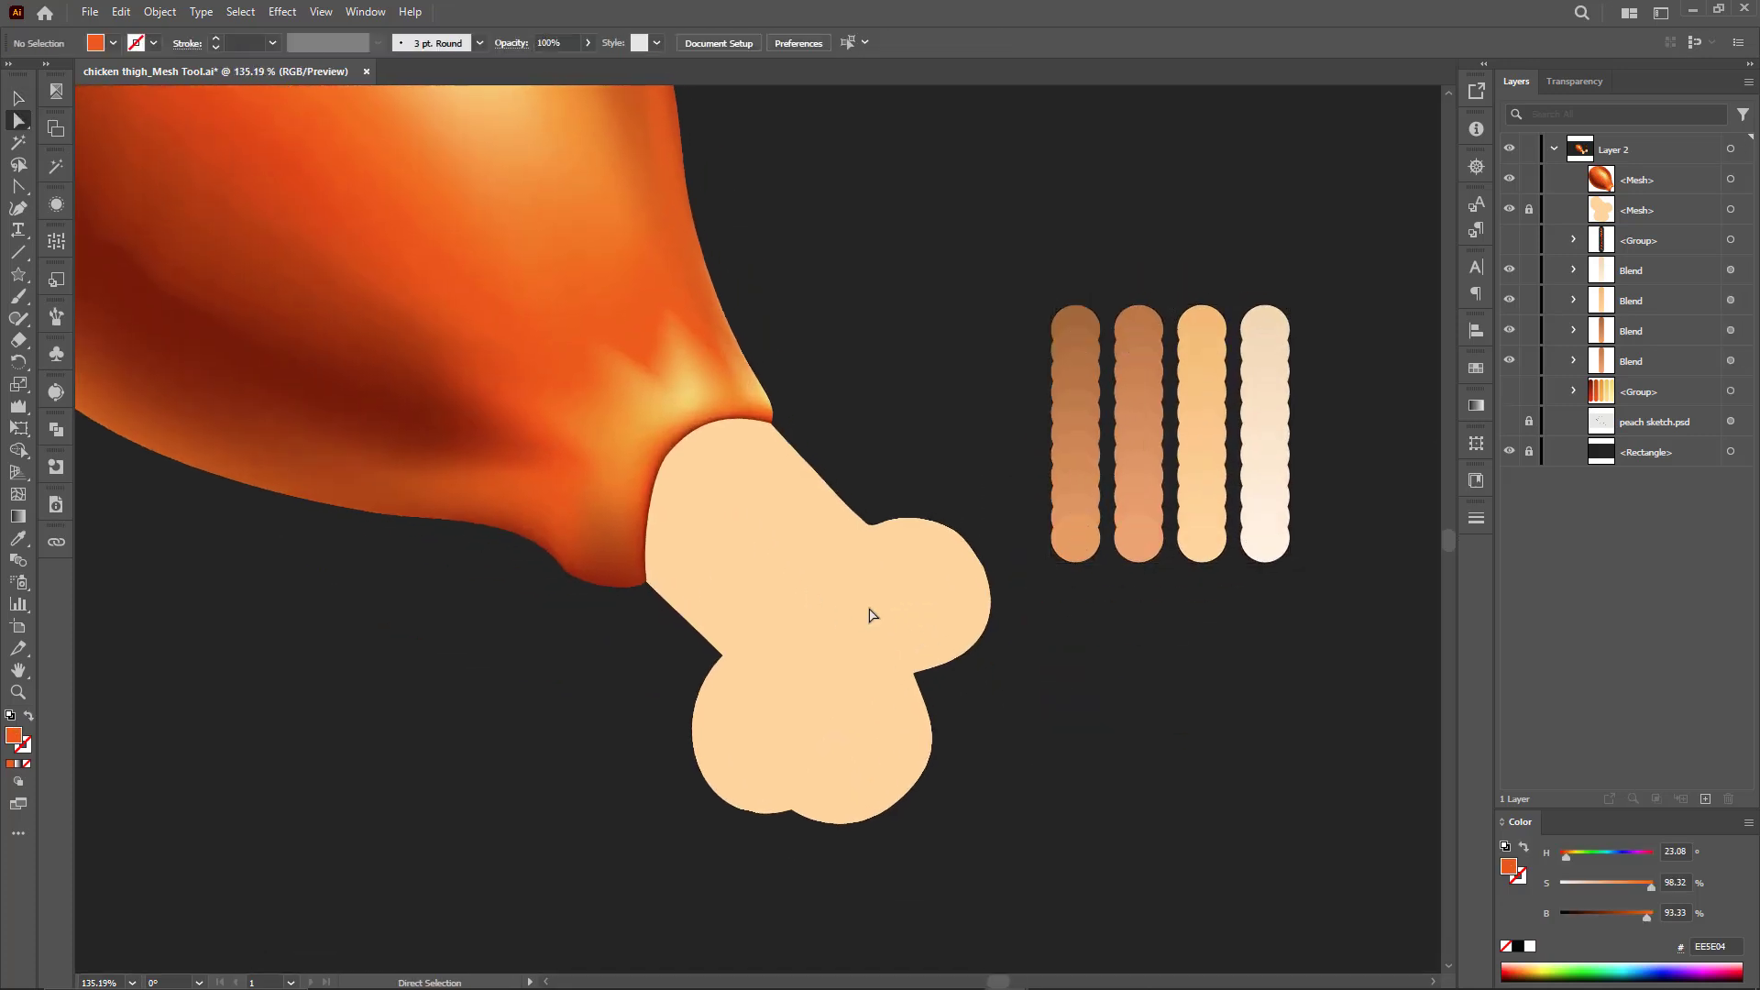
click(816, 607)
key(v)
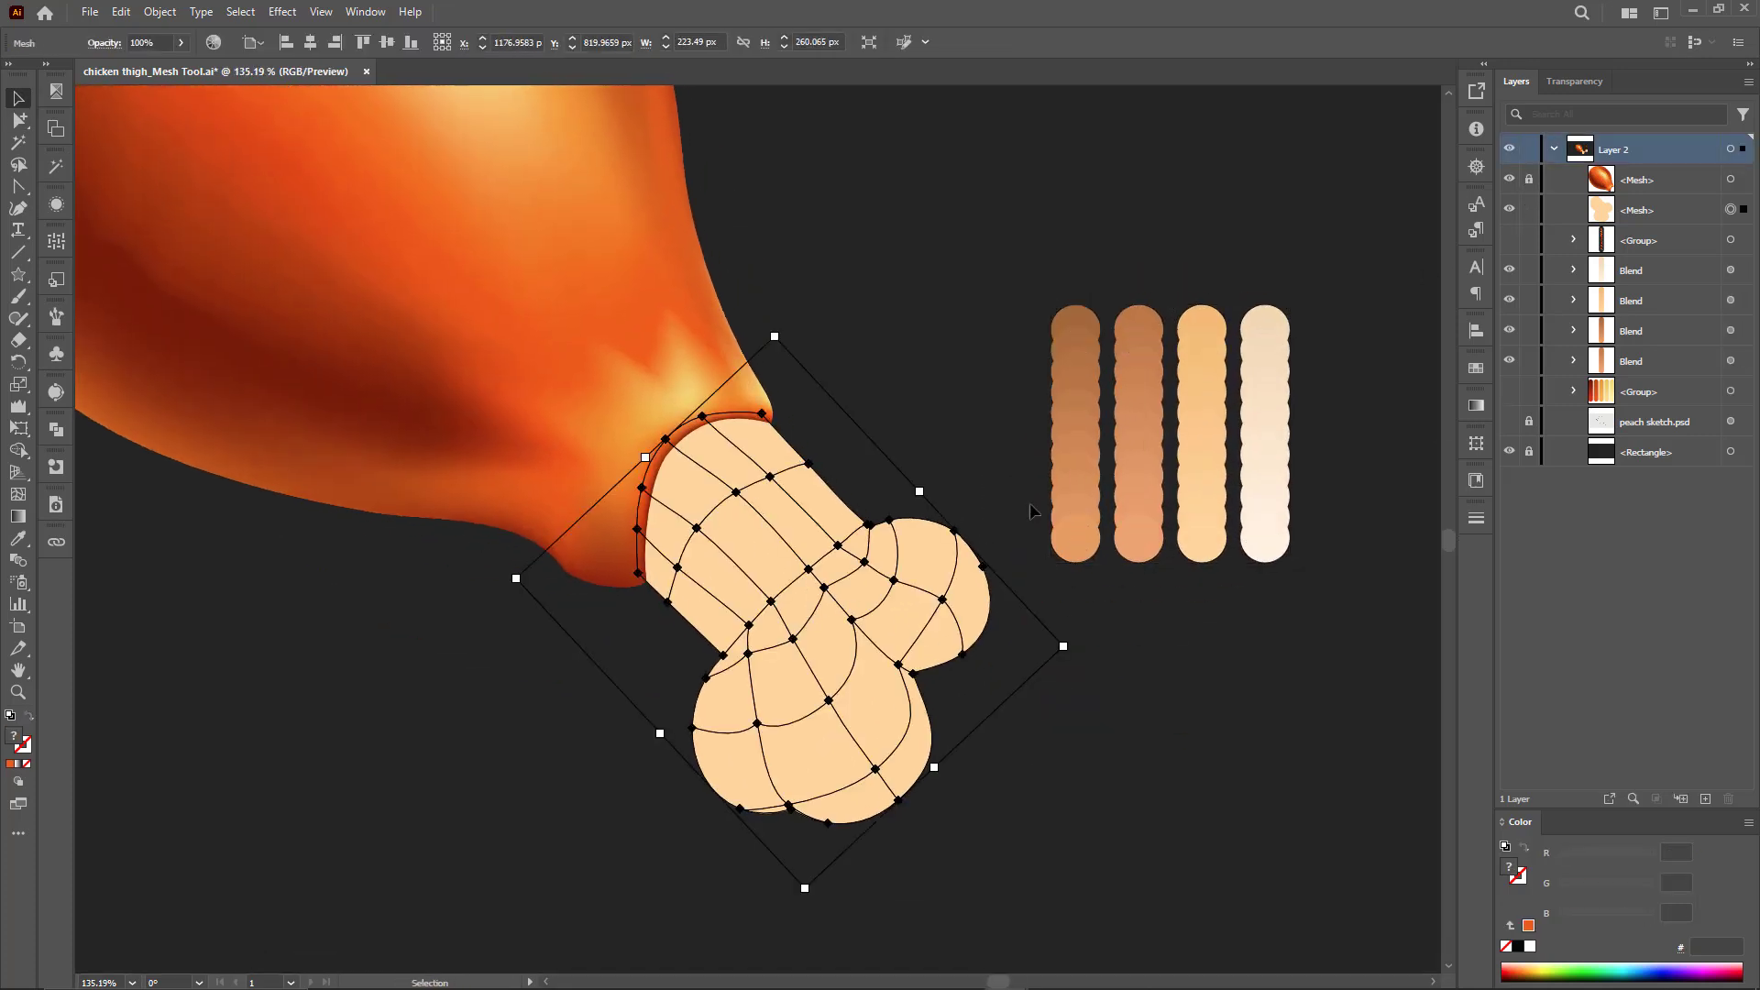
key(i)
click(1069, 315)
click(1071, 369)
ctrl+click(880, 486)
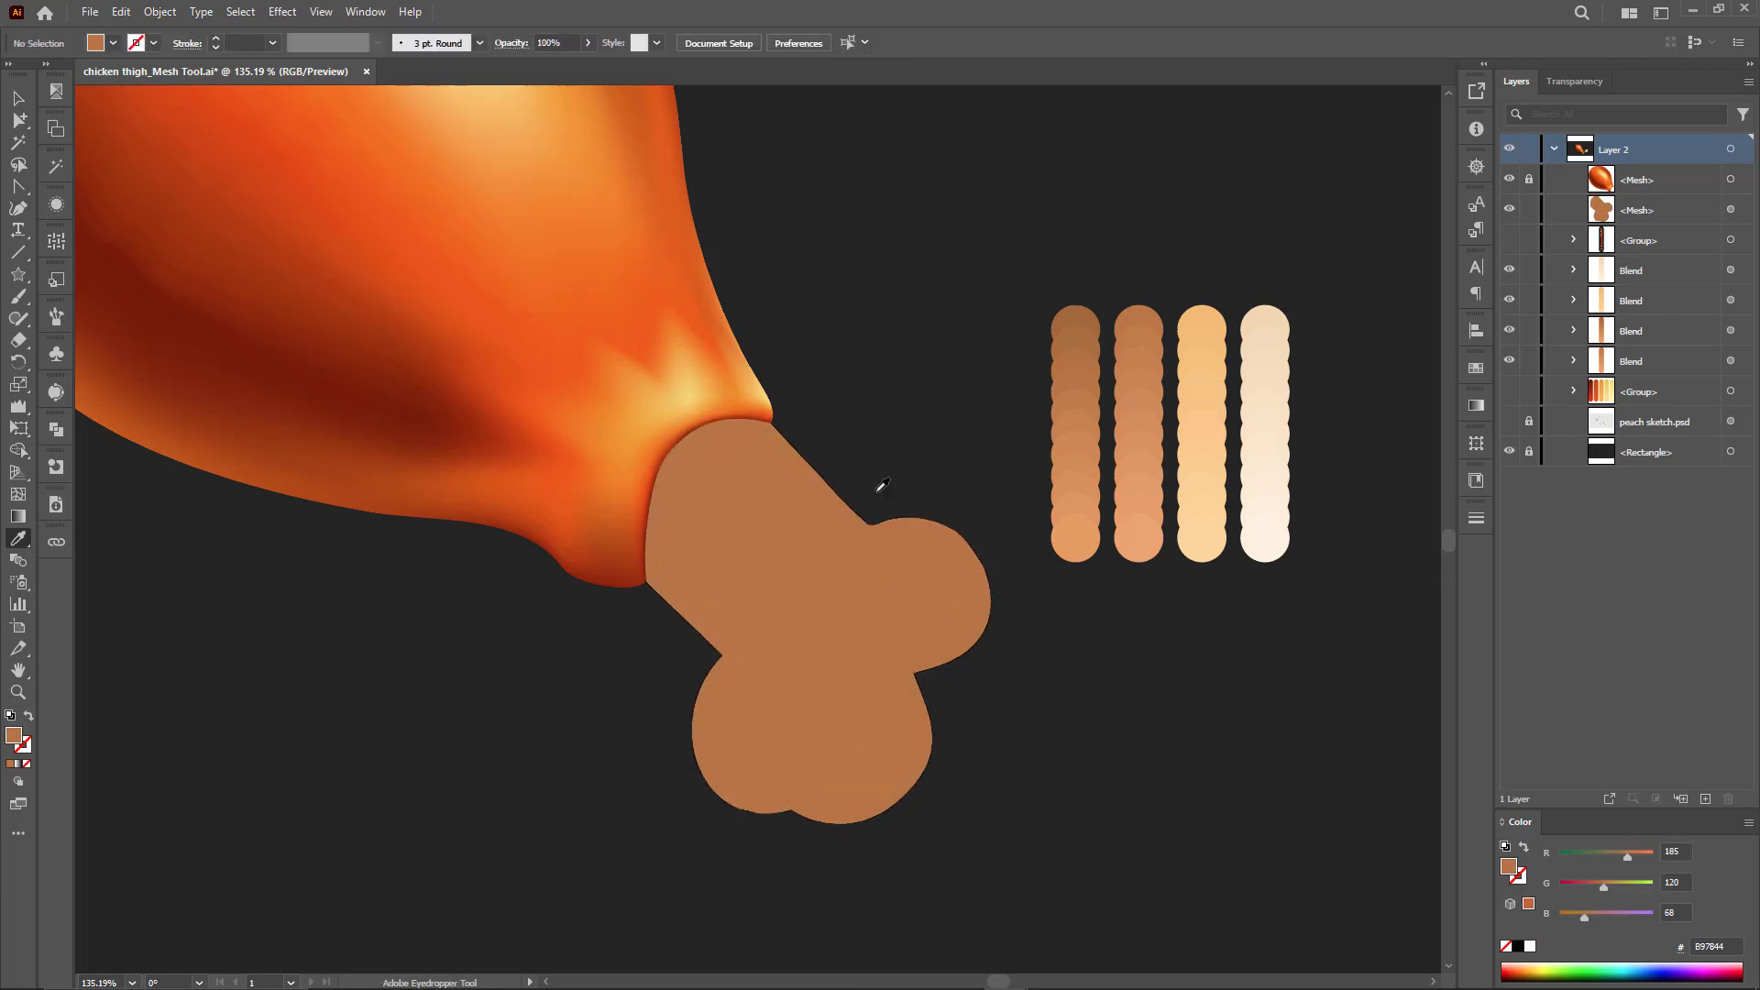
Step: Color the lower knob's central mesh point with the light orange swatch and the right knob's central point F2C181
key(a)
click(851, 587)
click(830, 702)
key(i)
click(1141, 536)
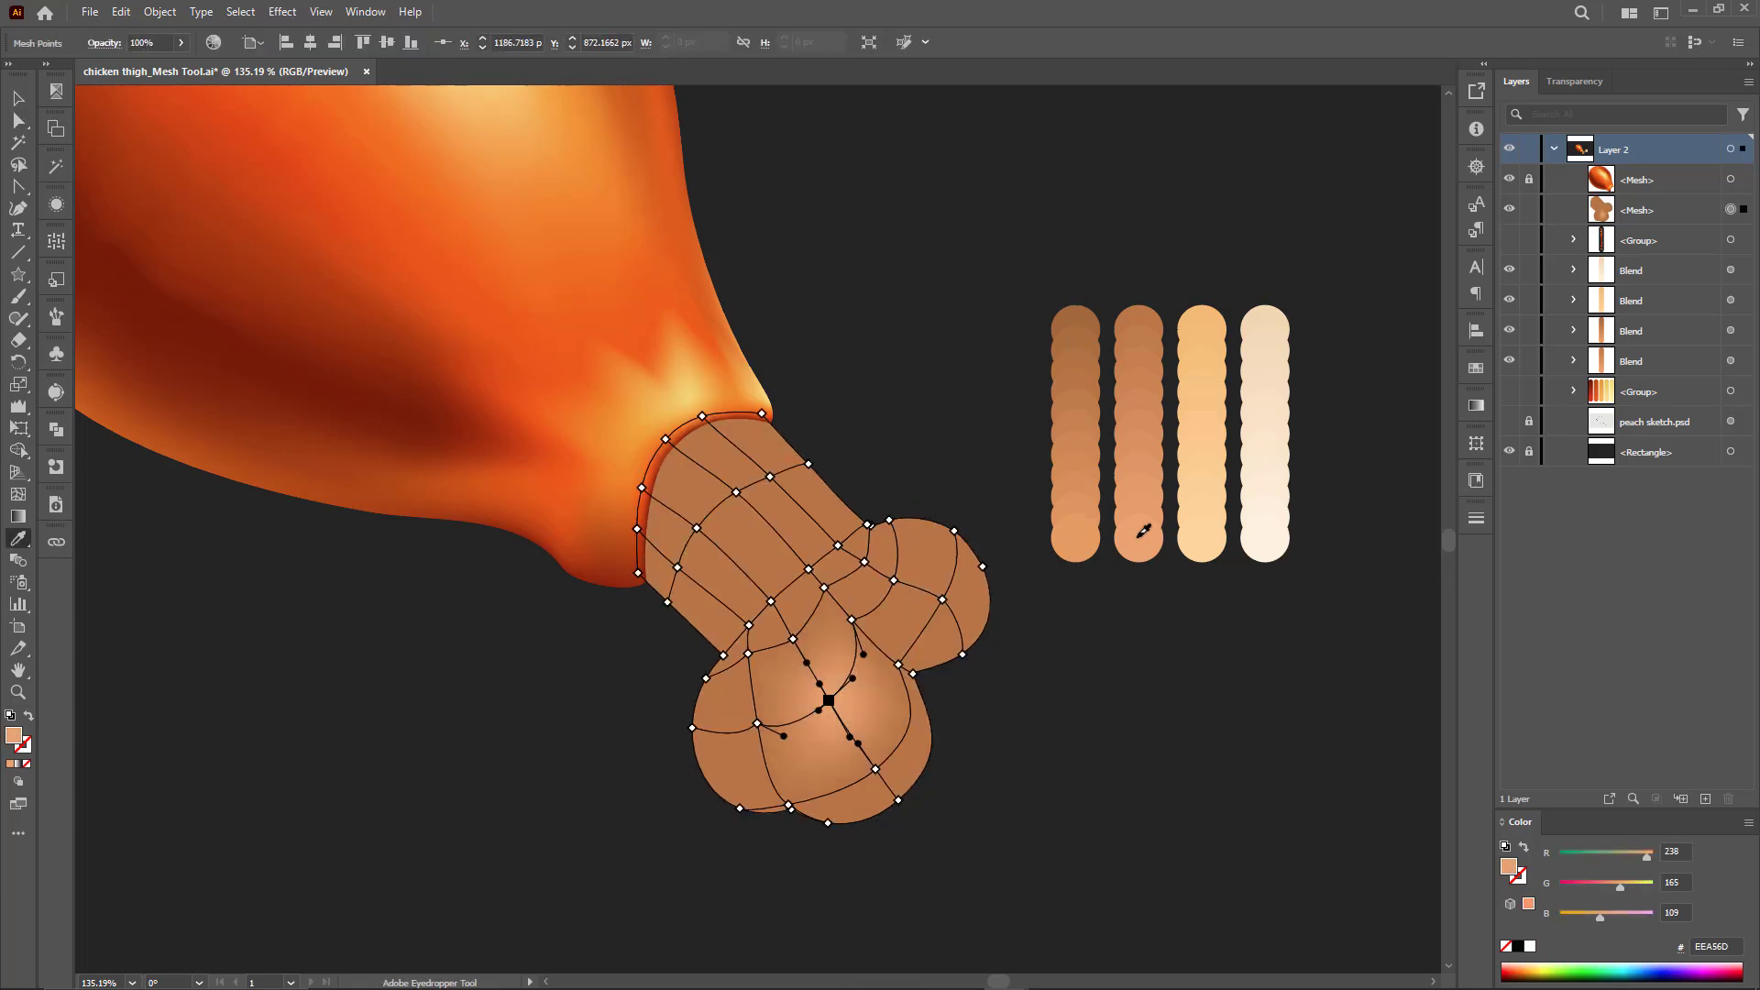
click(1201, 448)
ctrl+click(942, 600)
click(835, 692)
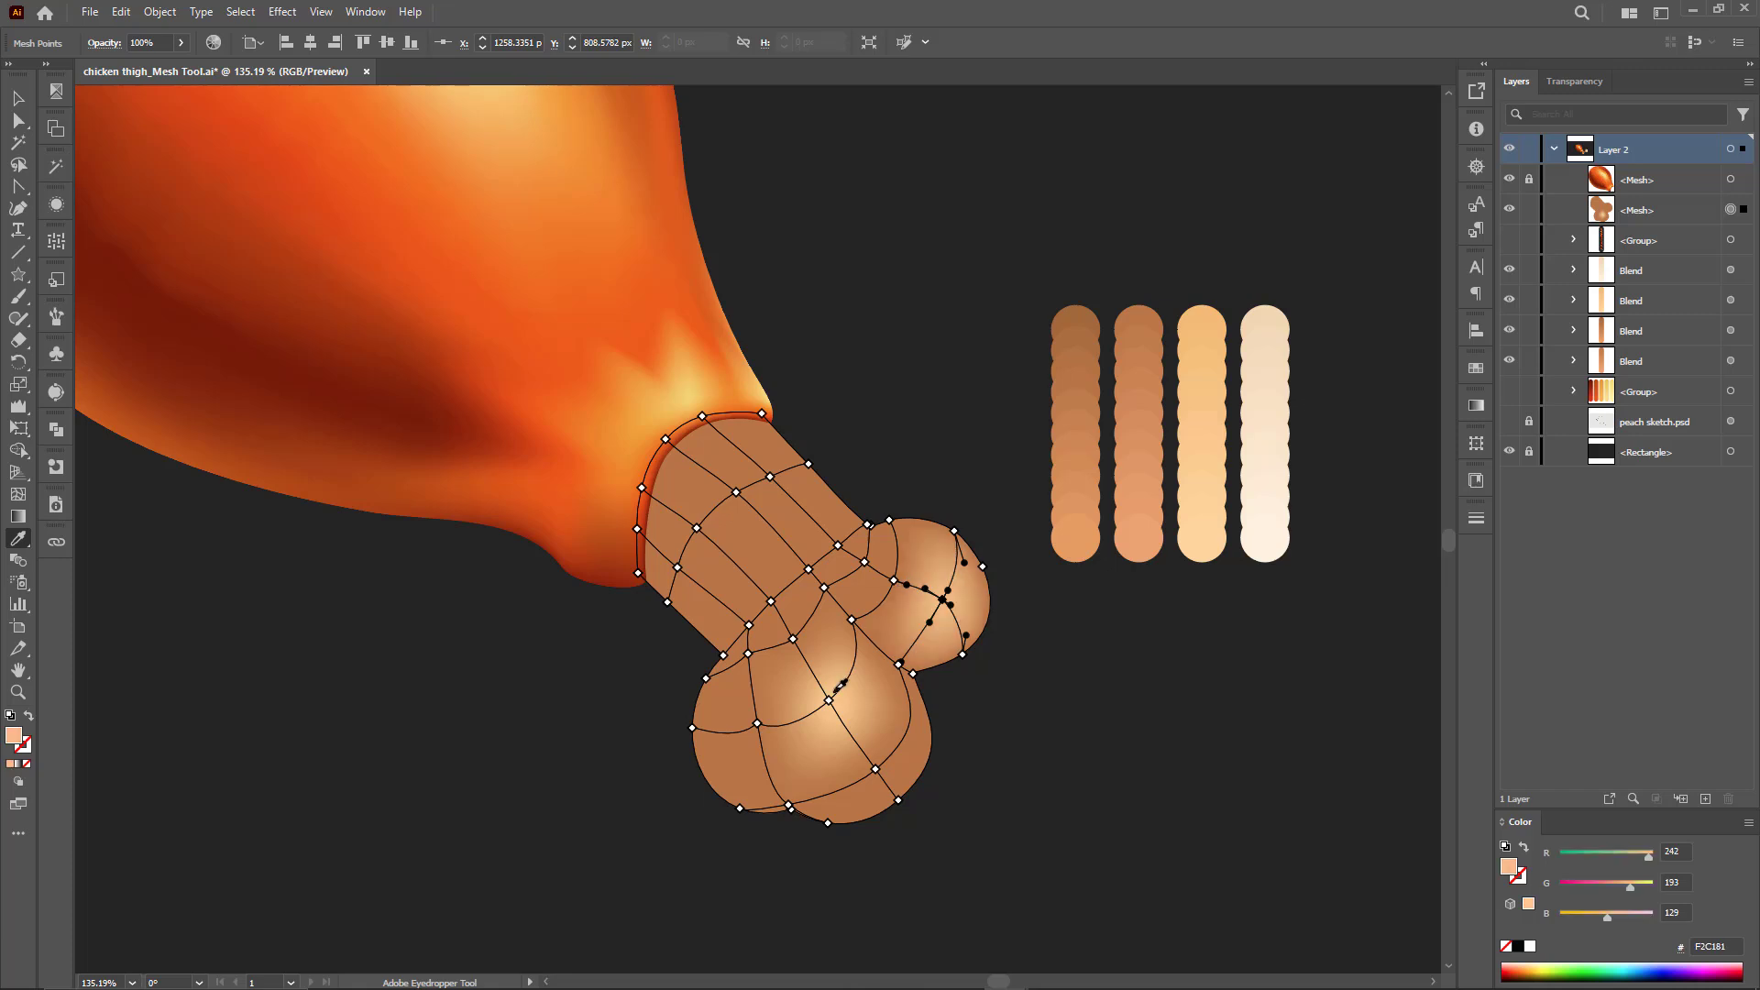
Step: Color the shaft's upper central mesh point with the light orange swatch and nudge the highlight's mesh points near the collar
ctrl+click(736, 493)
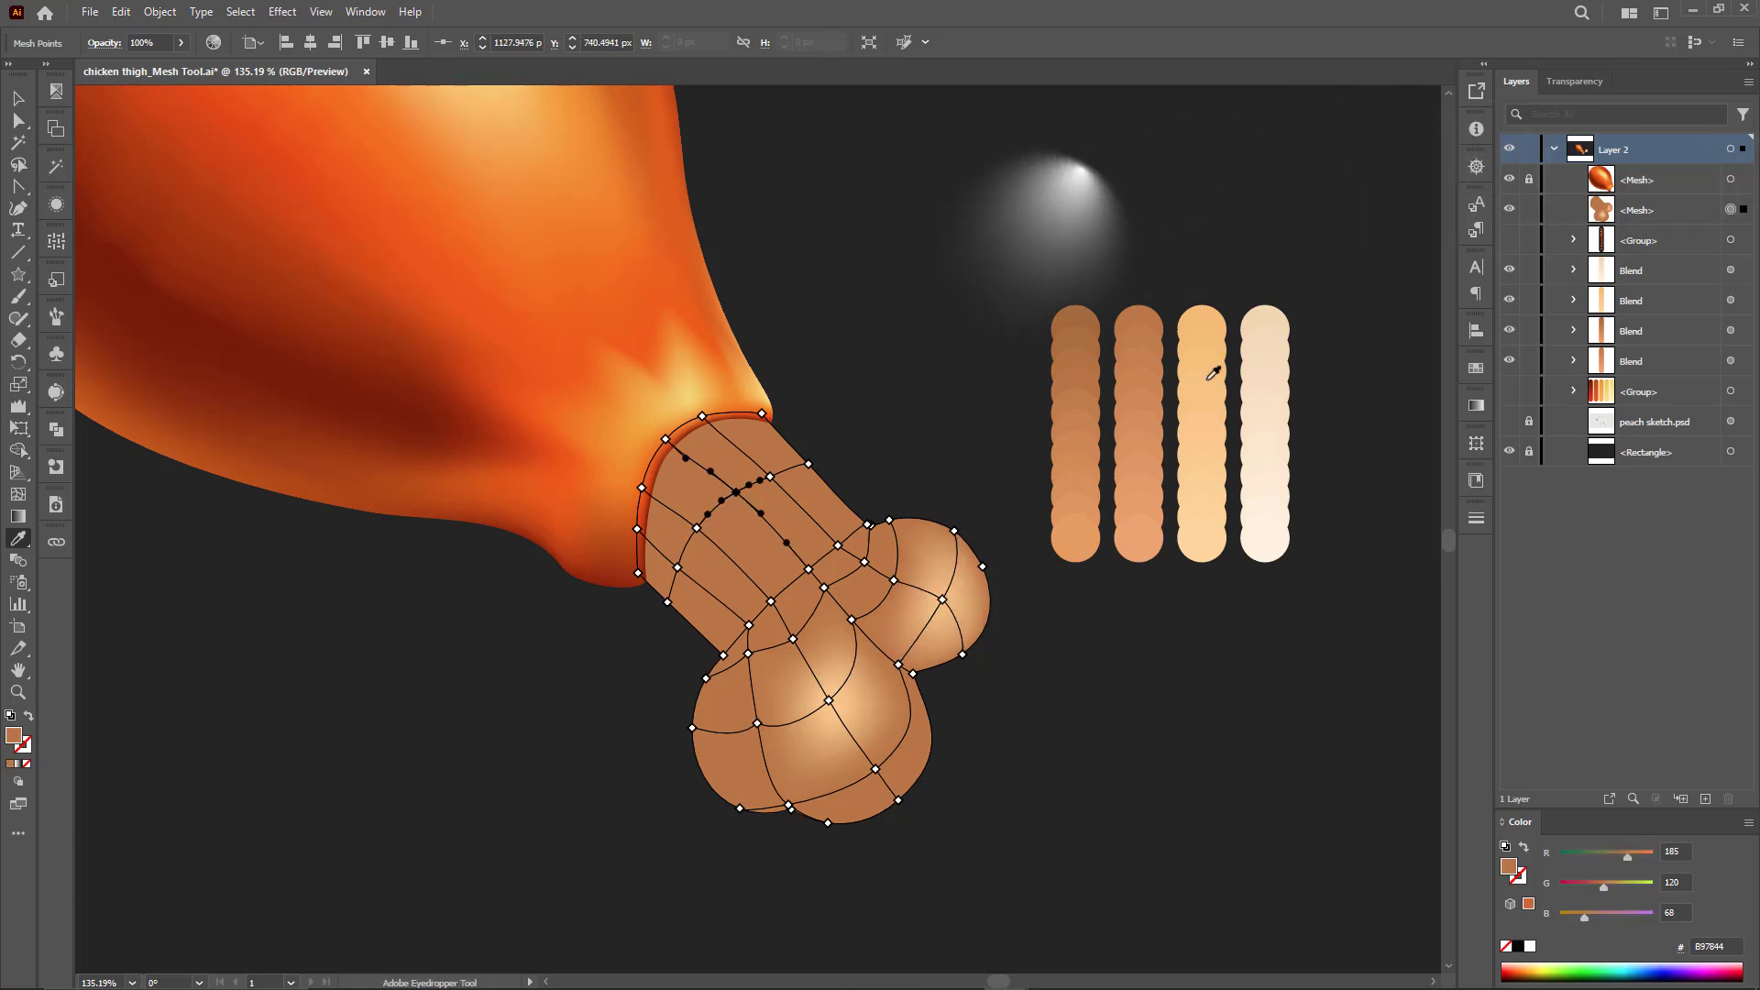
click(1200, 522)
key(a)
drag(667, 439, 669, 430)
click(736, 493)
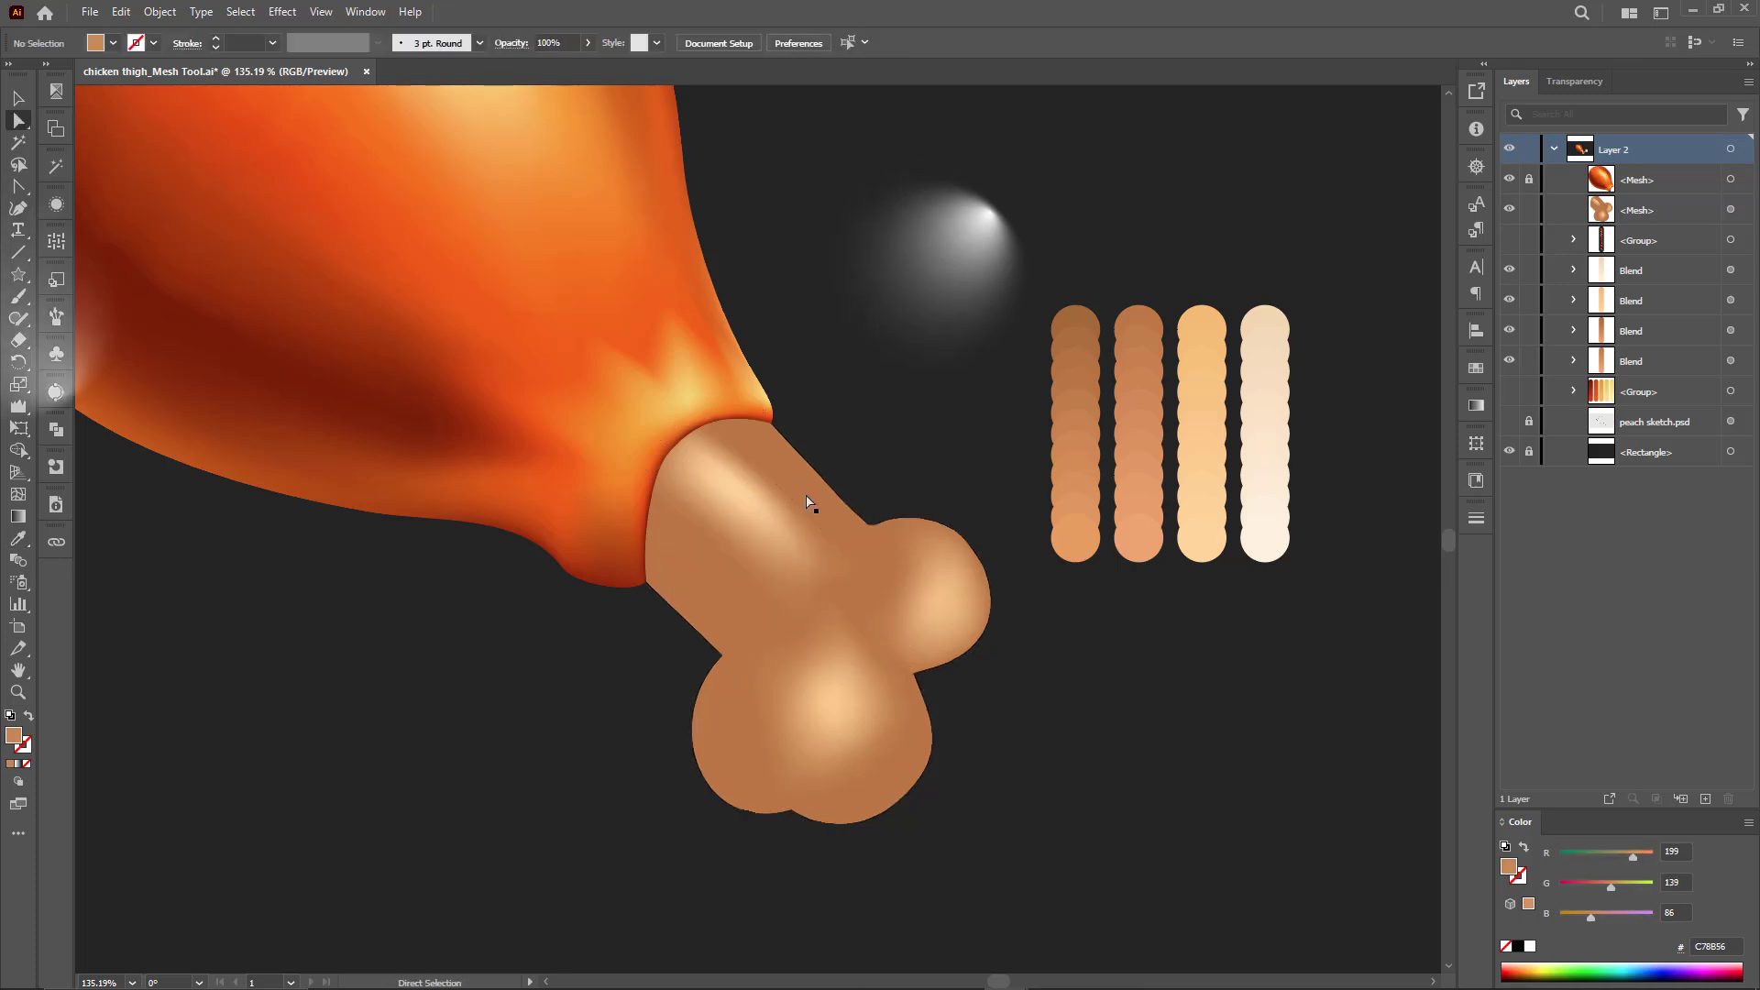
Step: Color the shaft's upper right outline point with the cream swatch as a rim highlight
click(811, 467)
key(i)
click(1266, 361)
ctrl+click(872, 463)
Step: Color the two outline points on the shaft's lower left edge light orange F6C47D
key(a)
click(667, 601)
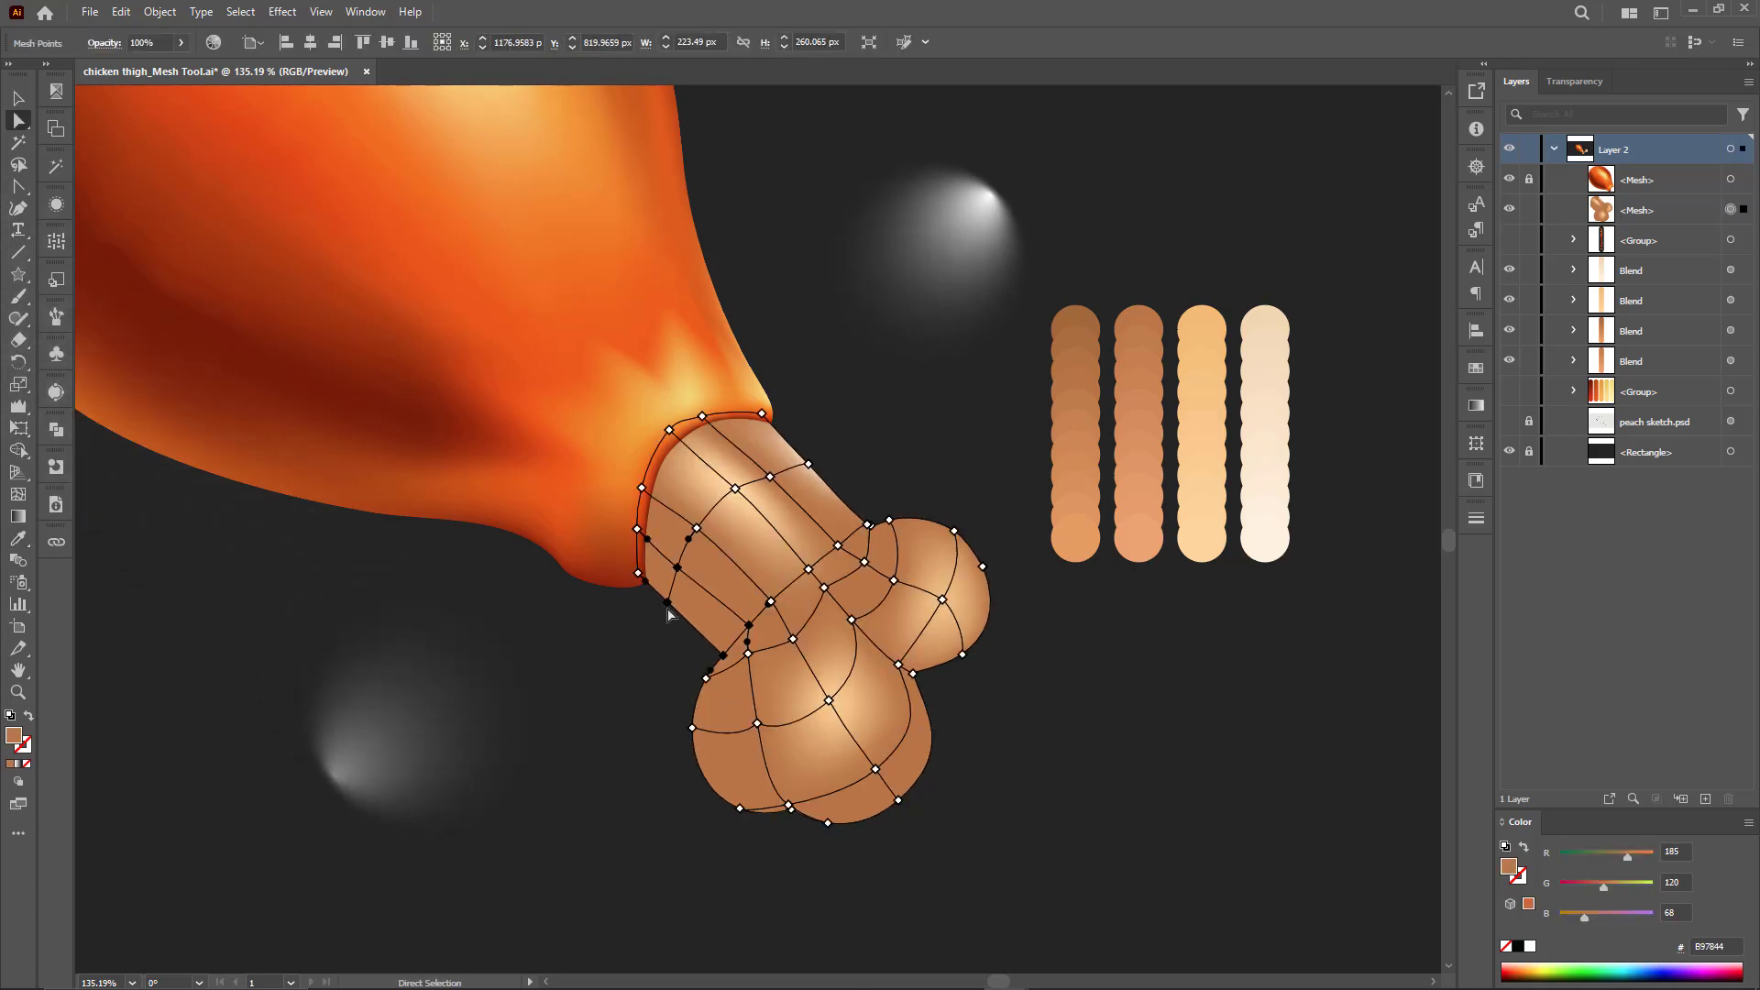
shift+click(637, 572)
key(i)
click(1202, 455)
click(1202, 376)
key(a)
click(871, 467)
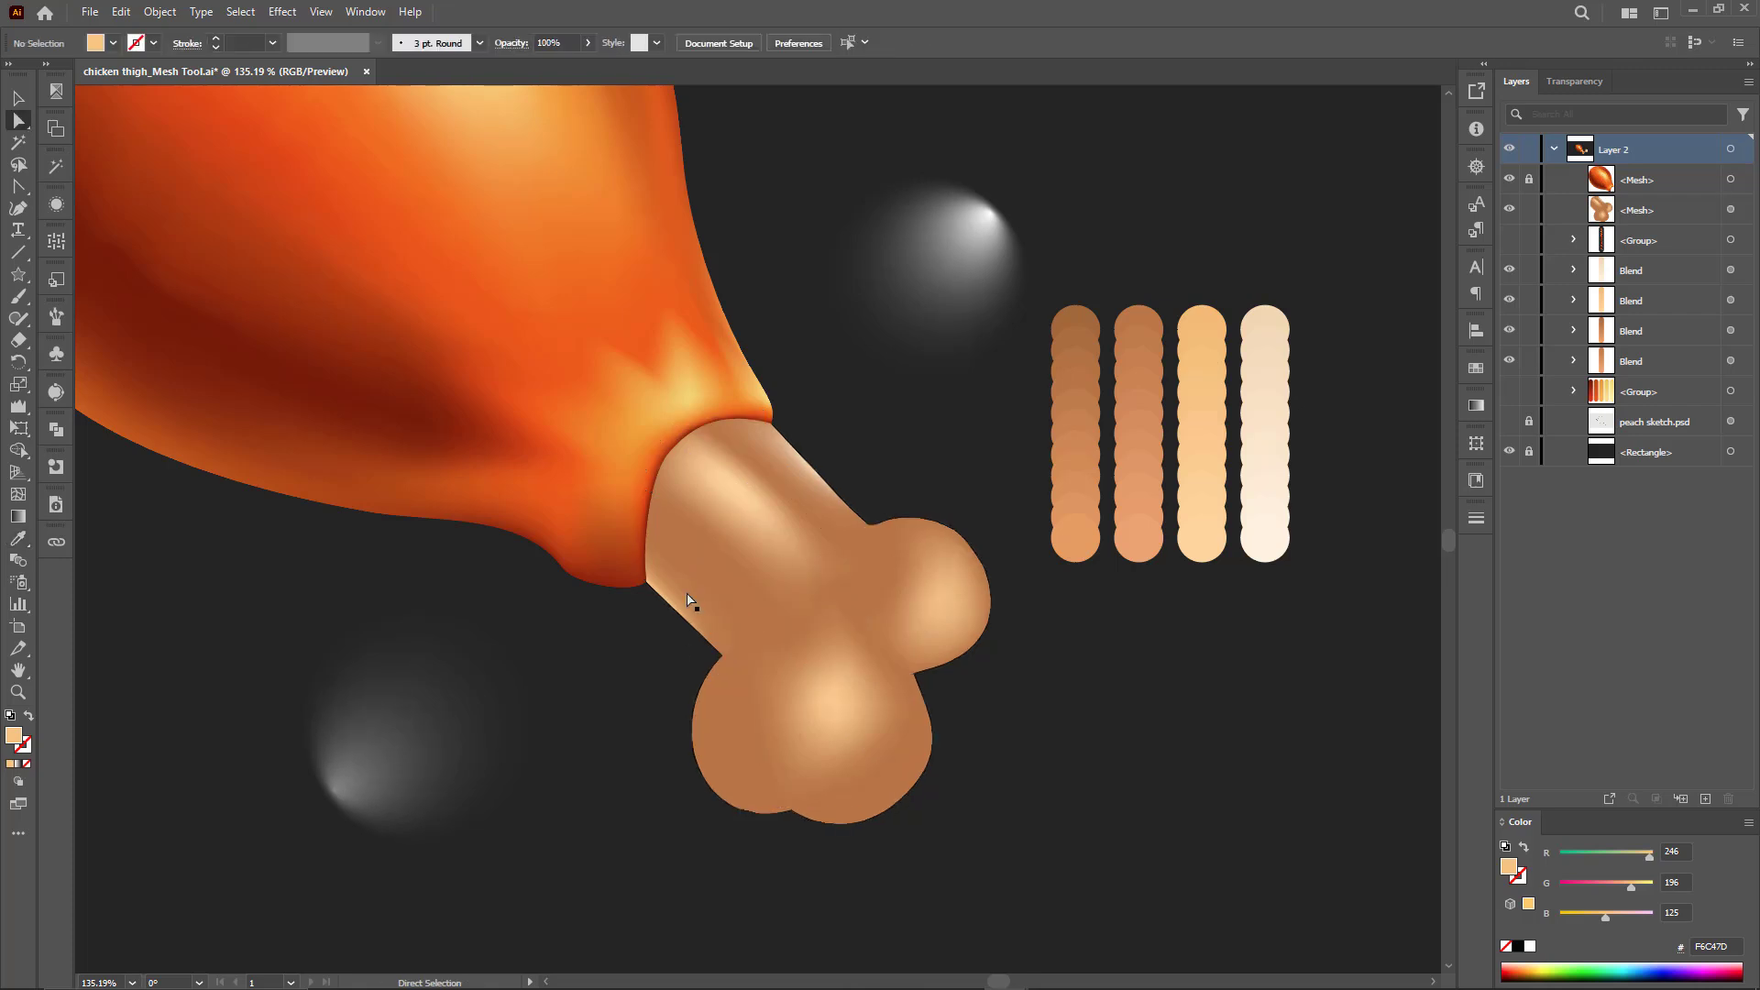
Step: Color the shaft's lower left inner mesh point brown and darken it to 804D25 using HSB color values
click(677, 567)
key(i)
click(1089, 413)
click(1083, 369)
click(1749, 823)
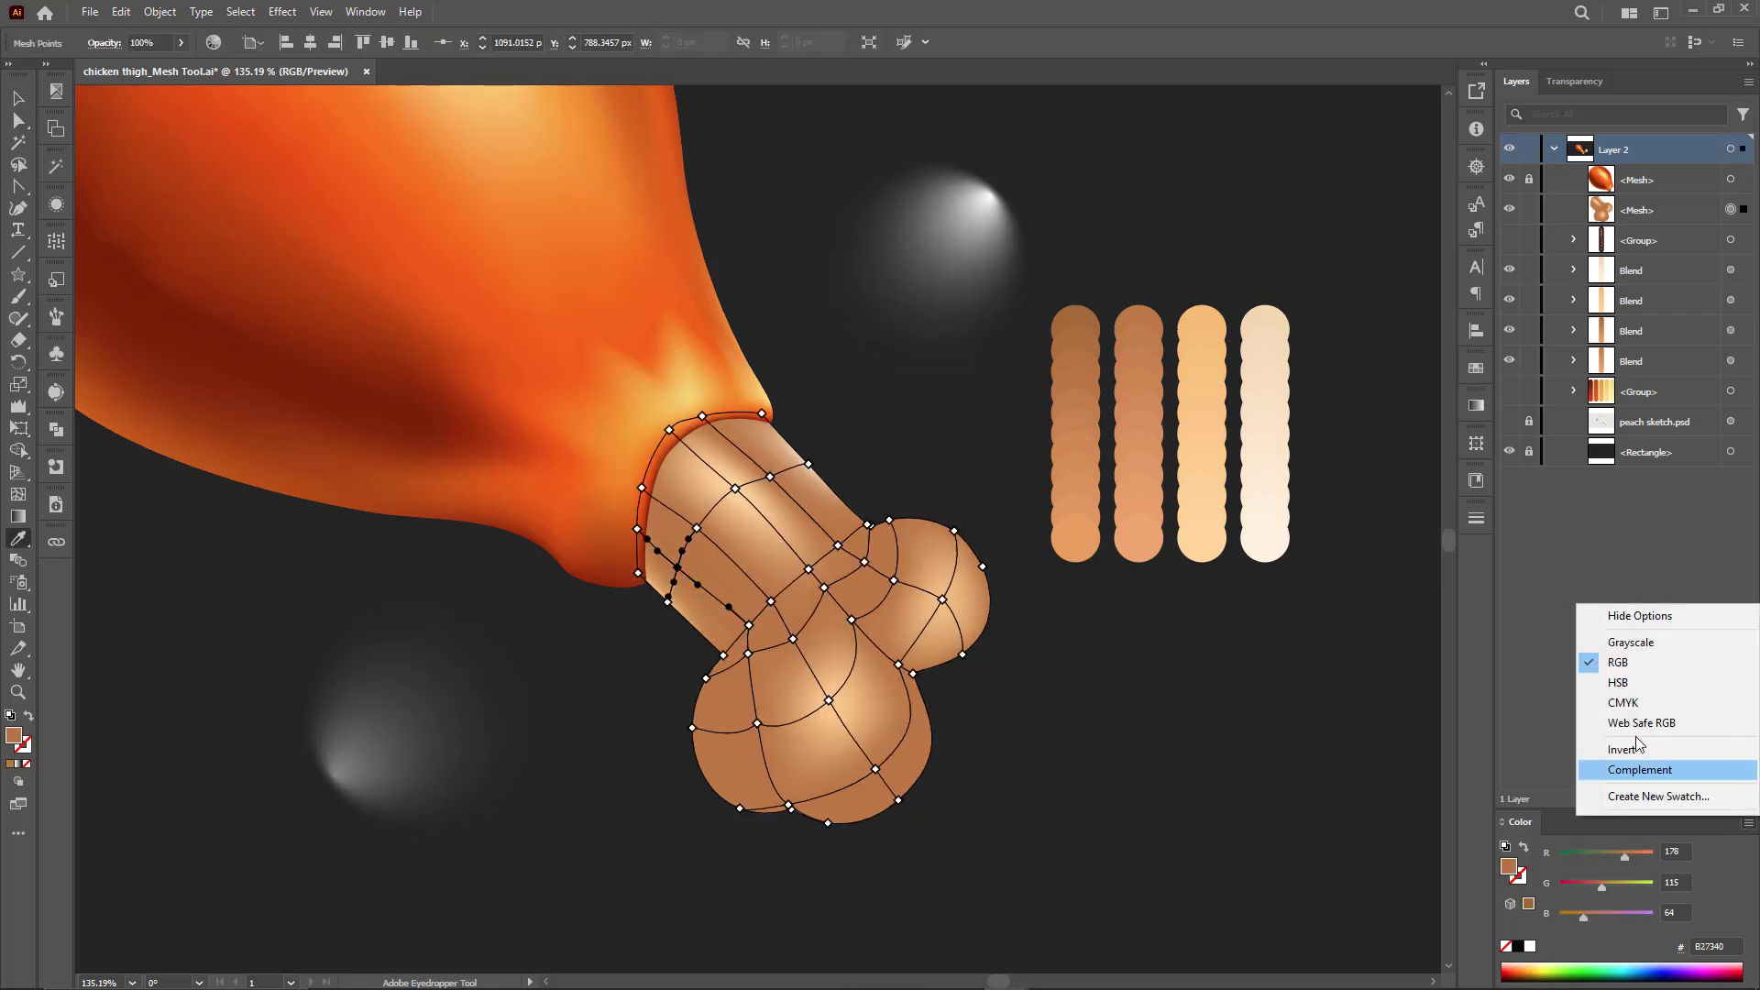
click(1615, 684)
mouse_move(1625, 916)
mouse_down()
mouse_move(1610, 915)
mouse_move(1628, 886)
mouse_up()
Step: Recolor the shaft's lower left outline point at the collar brown AC7643, sampled from the nearby bone
scroll(642, 589, up, 3)
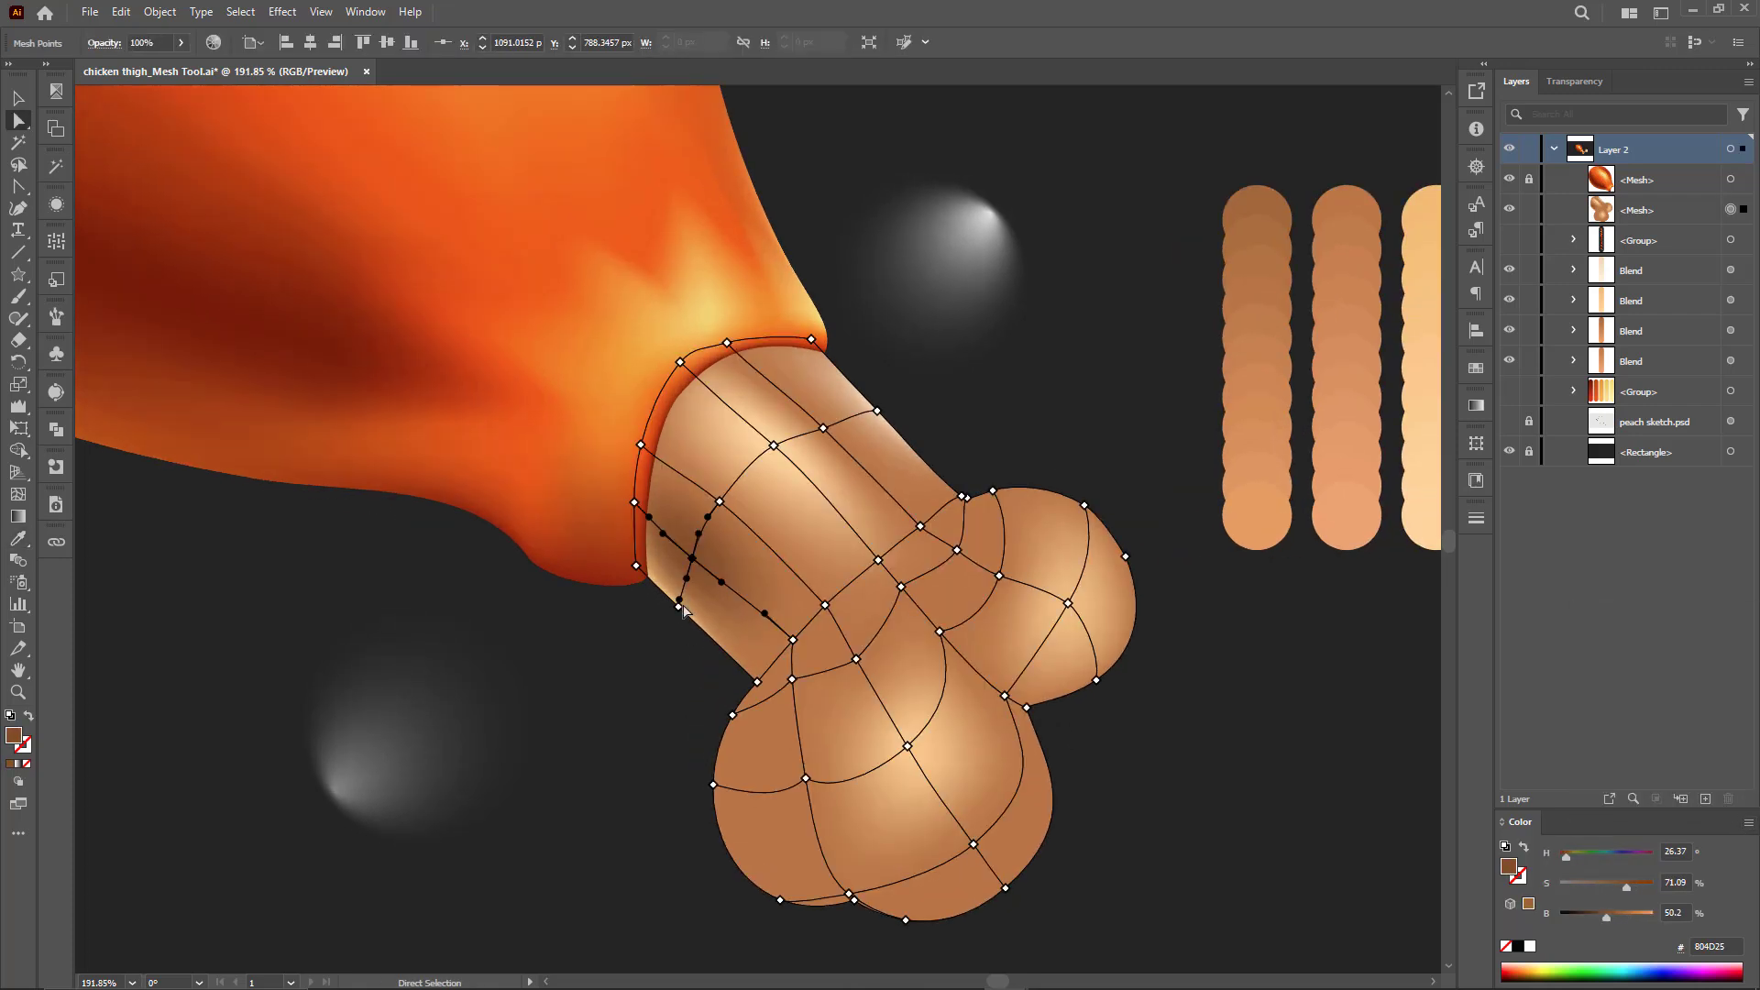
ctrl+click(679, 606)
drag(681, 601, 480, 580)
click(465, 537)
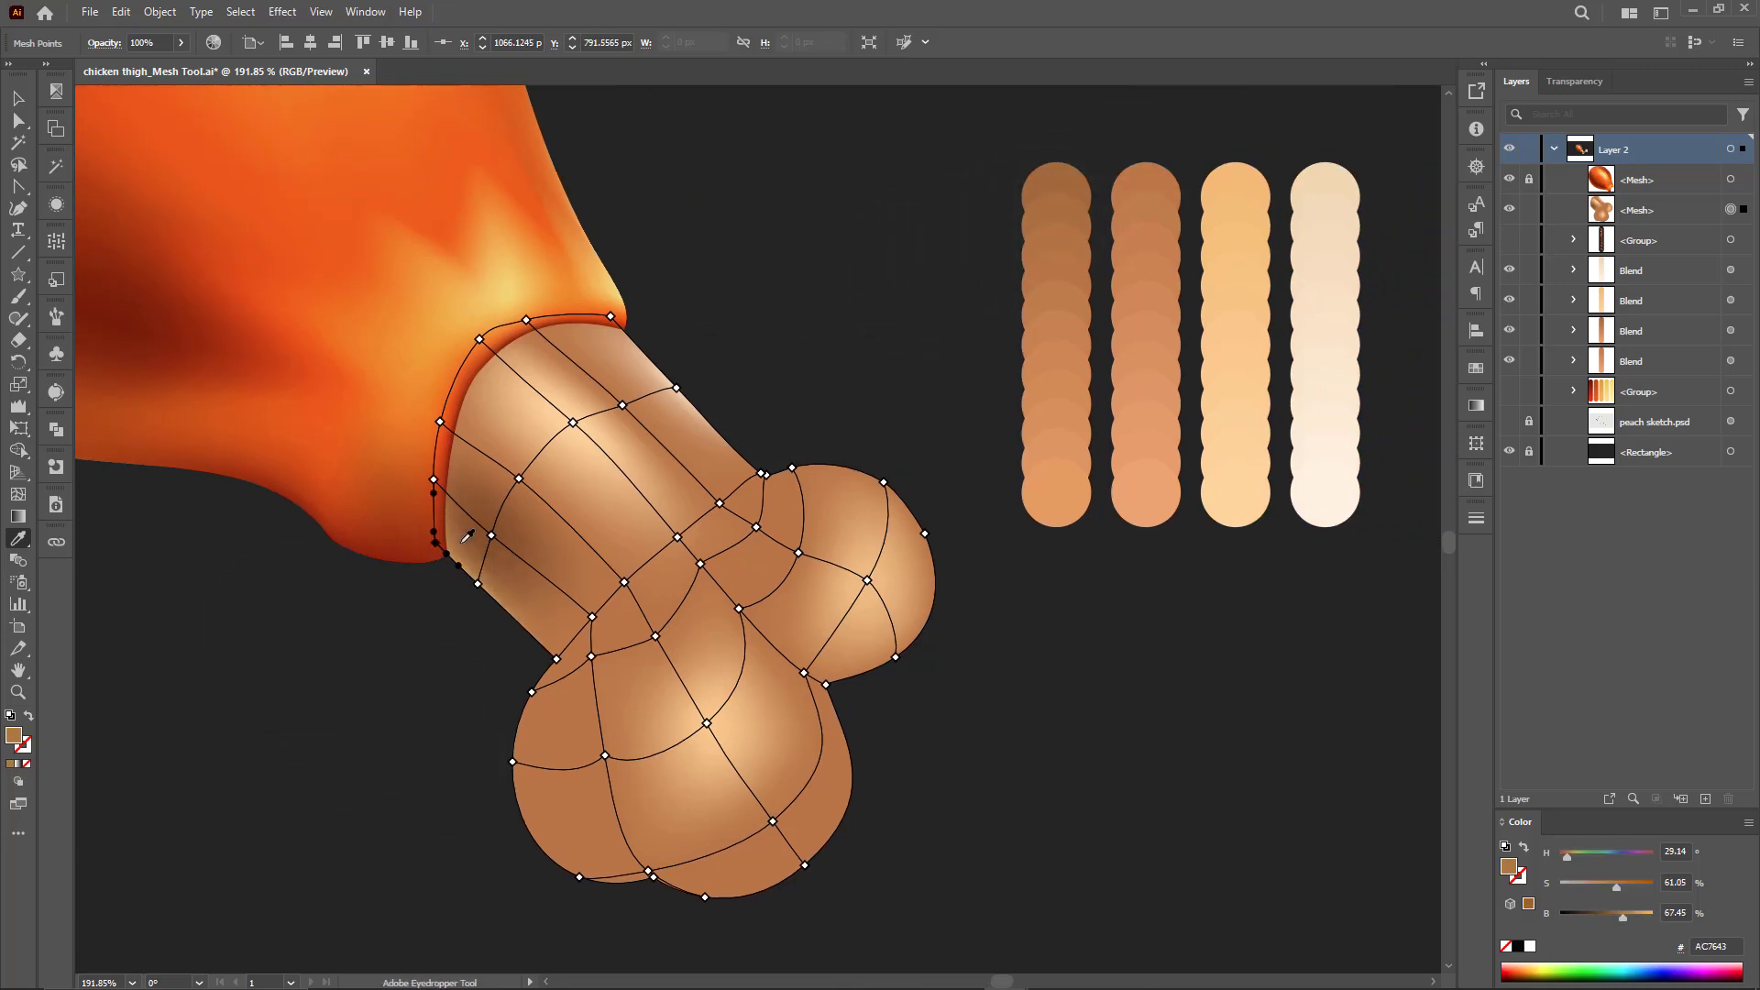
Step: Add a mesh line across the shaft along the collar's edge and darken its left point to 663E1F, 40% brightness
click(452, 431)
key(a)
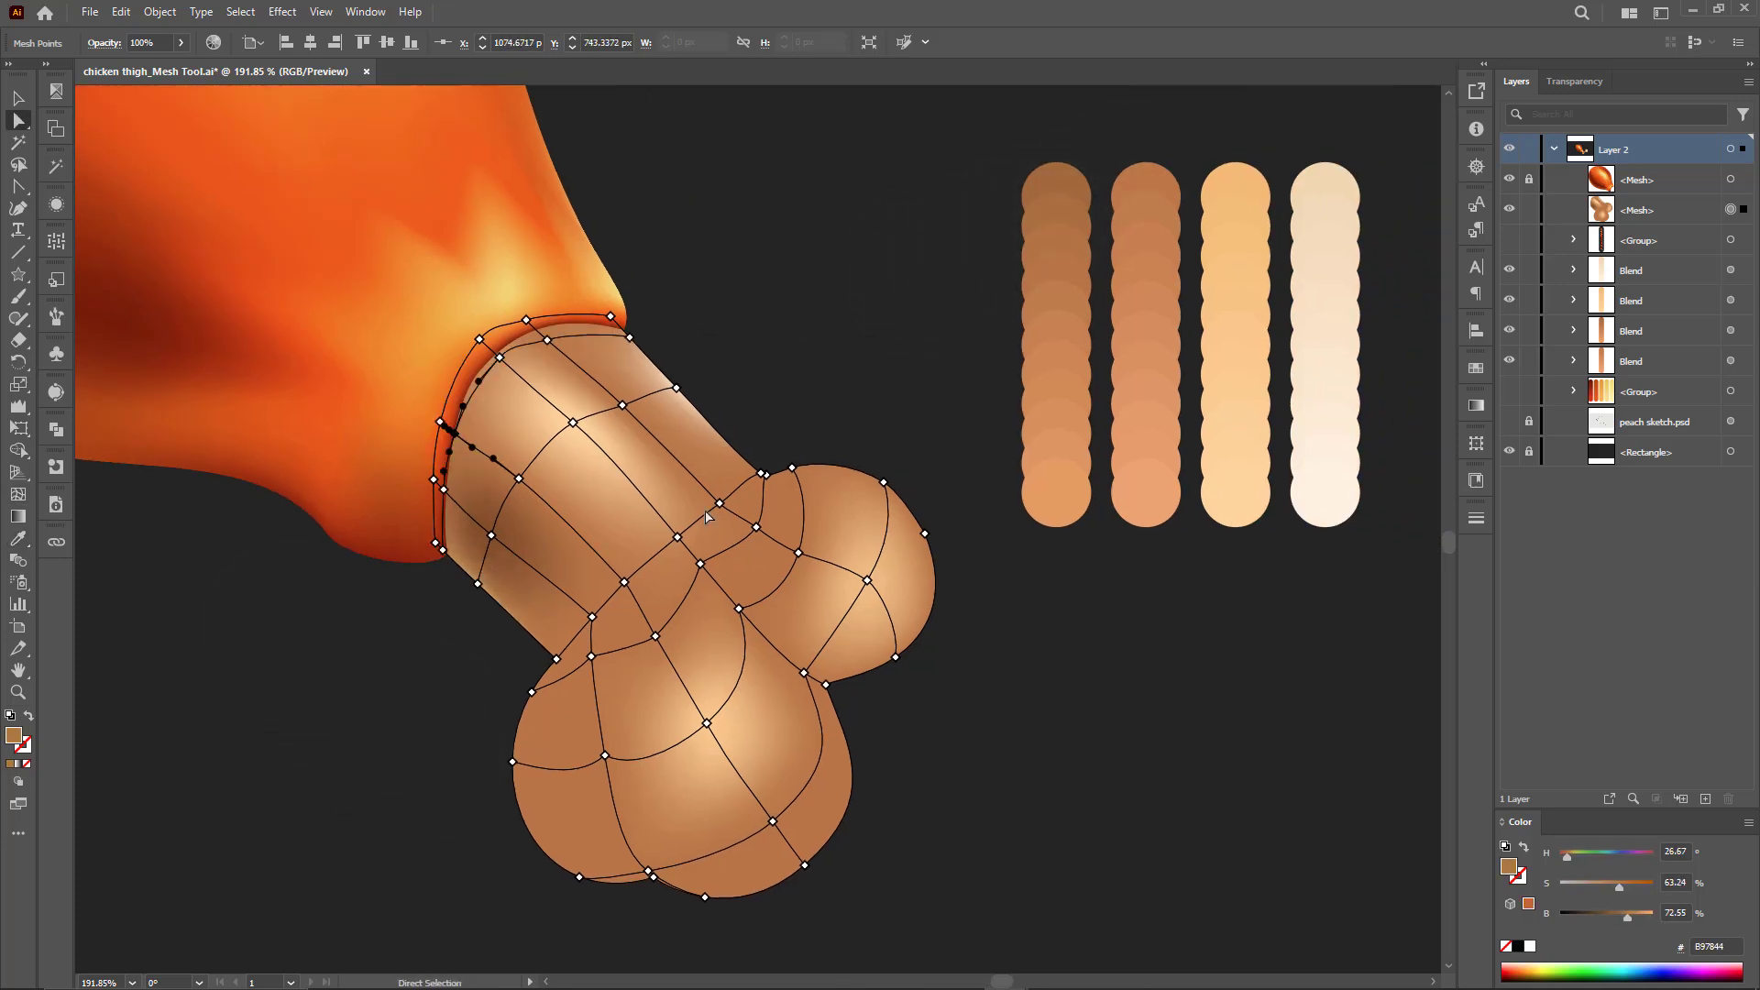
drag(1627, 916, 1599, 913)
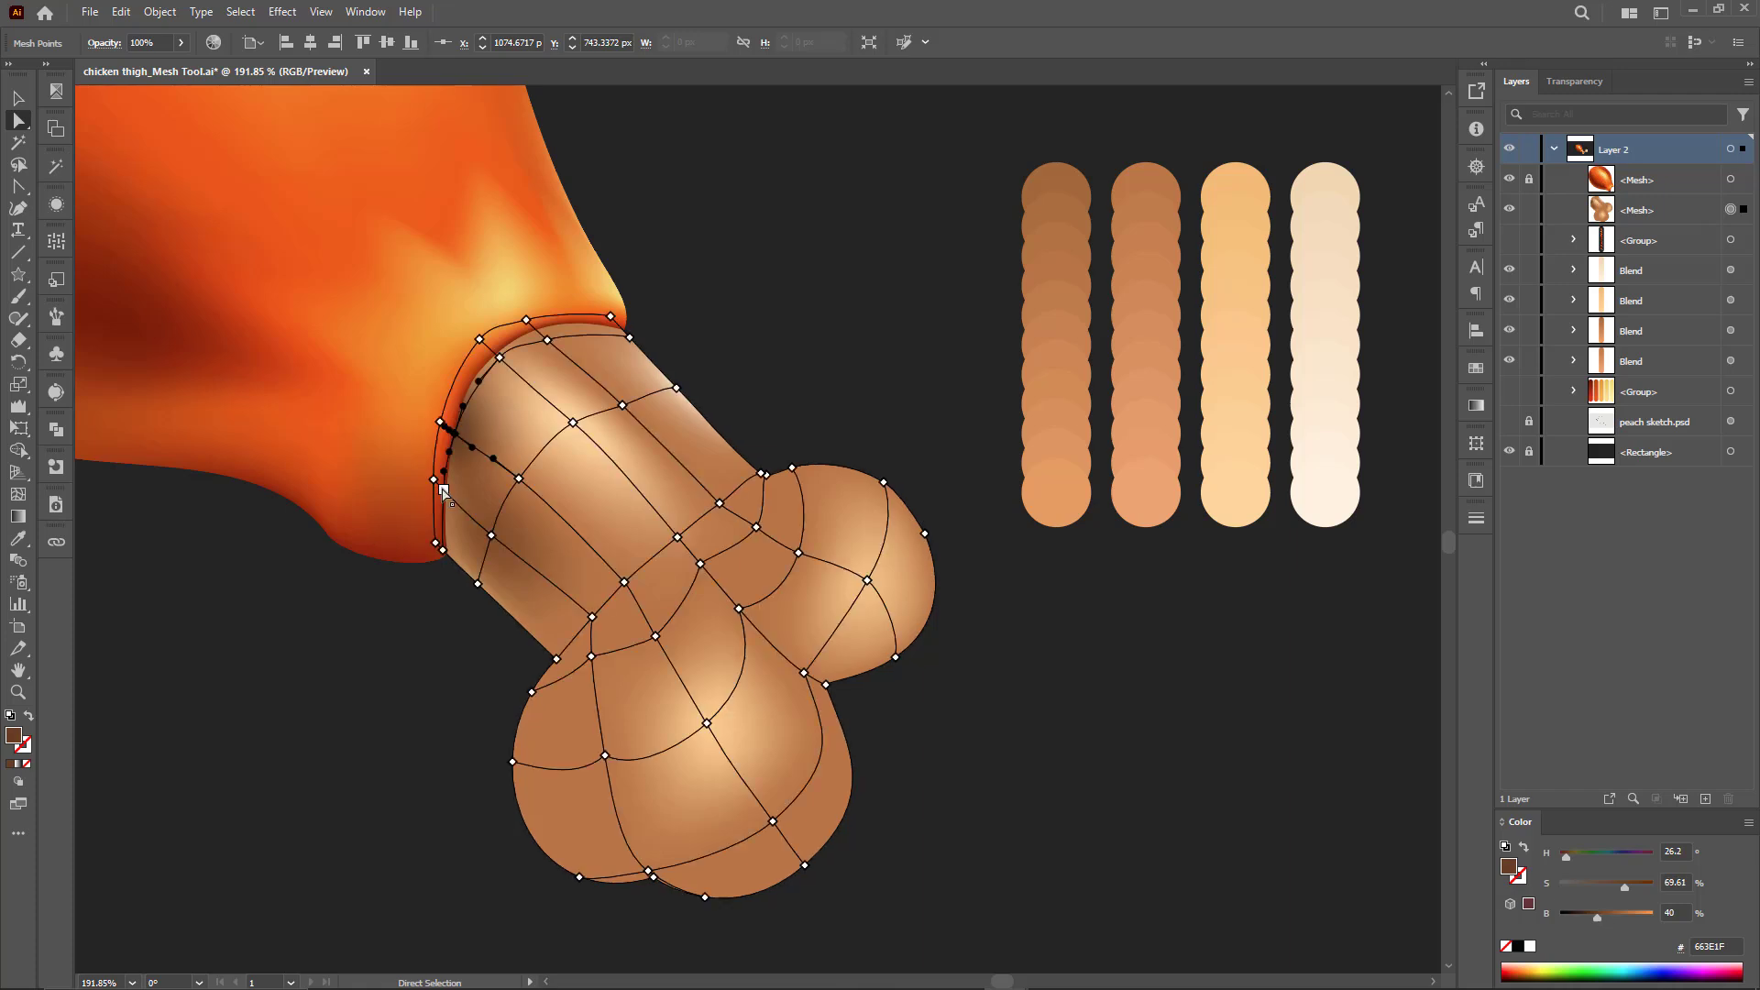
Step: Apply the sampled dark brown to the new line's two lower left points and its upper left point beside the collar
click(444, 489)
key(i)
click(464, 428)
ctrl+click(443, 551)
click(464, 427)
ctrl+click(500, 357)
click(473, 417)
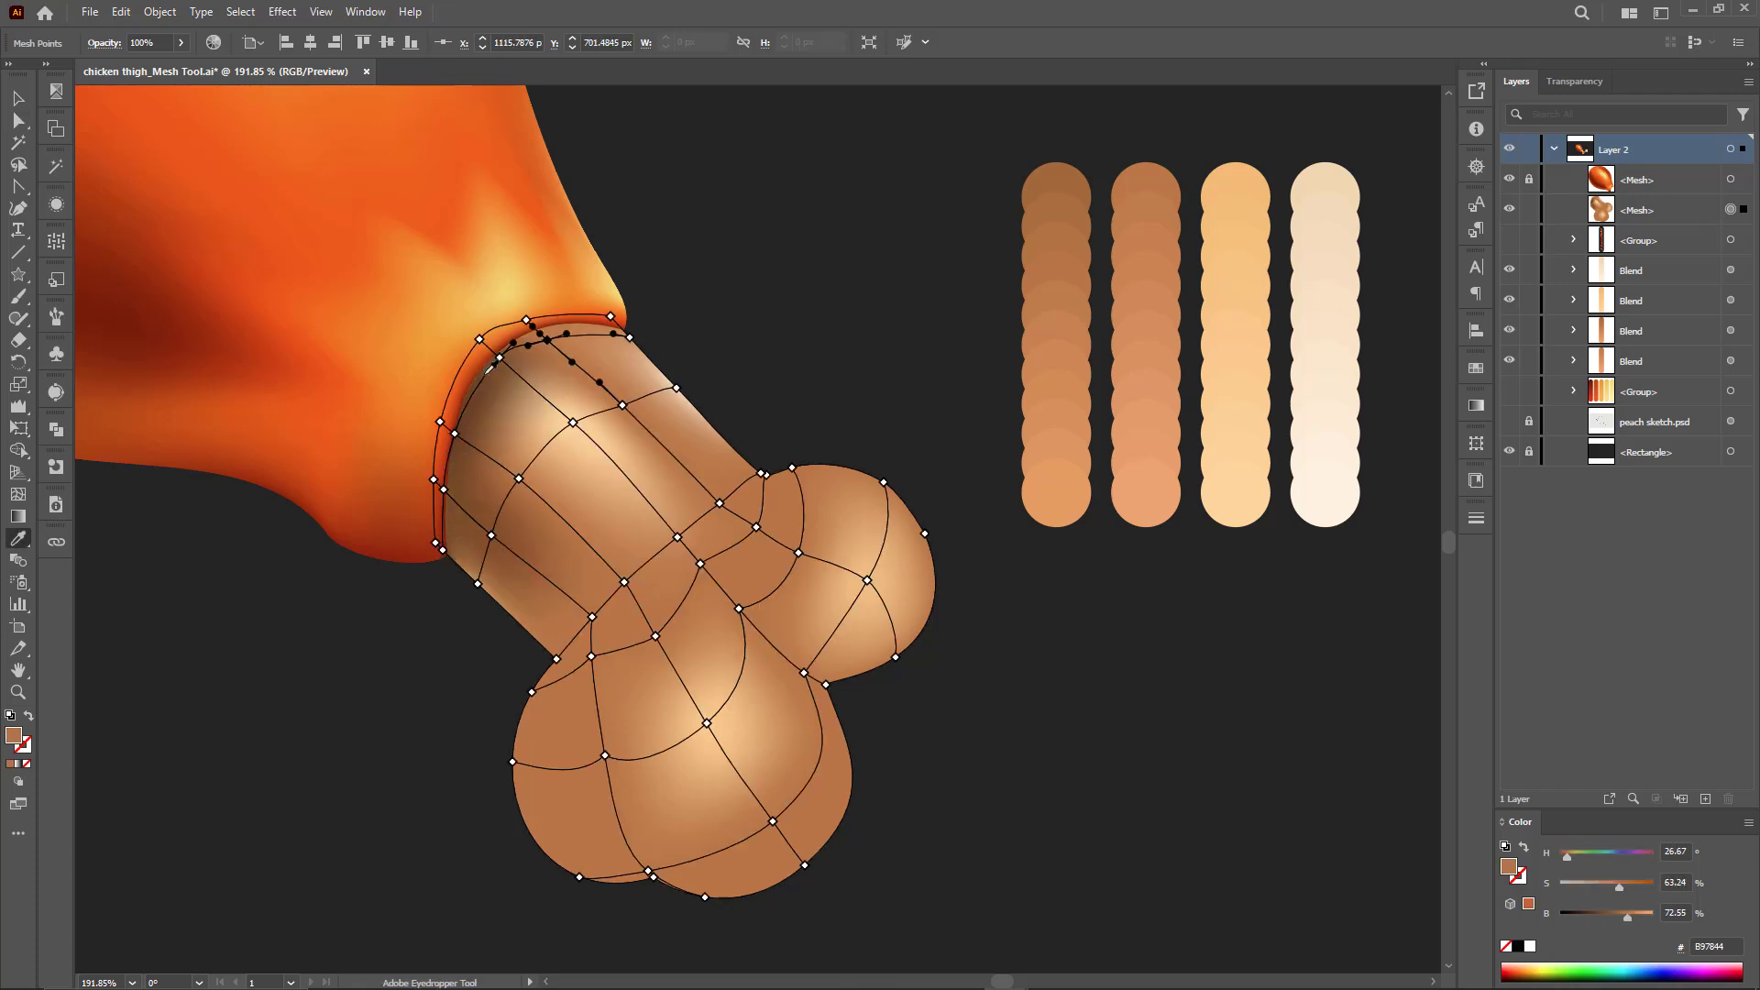
Step: Darken the two remaining points at the upper right of the shaft's collar-side mesh line with the sampled shadow brown
ctrl+click(527, 322)
ctrl+click(611, 317)
click(550, 334)
ctrl+click(630, 338)
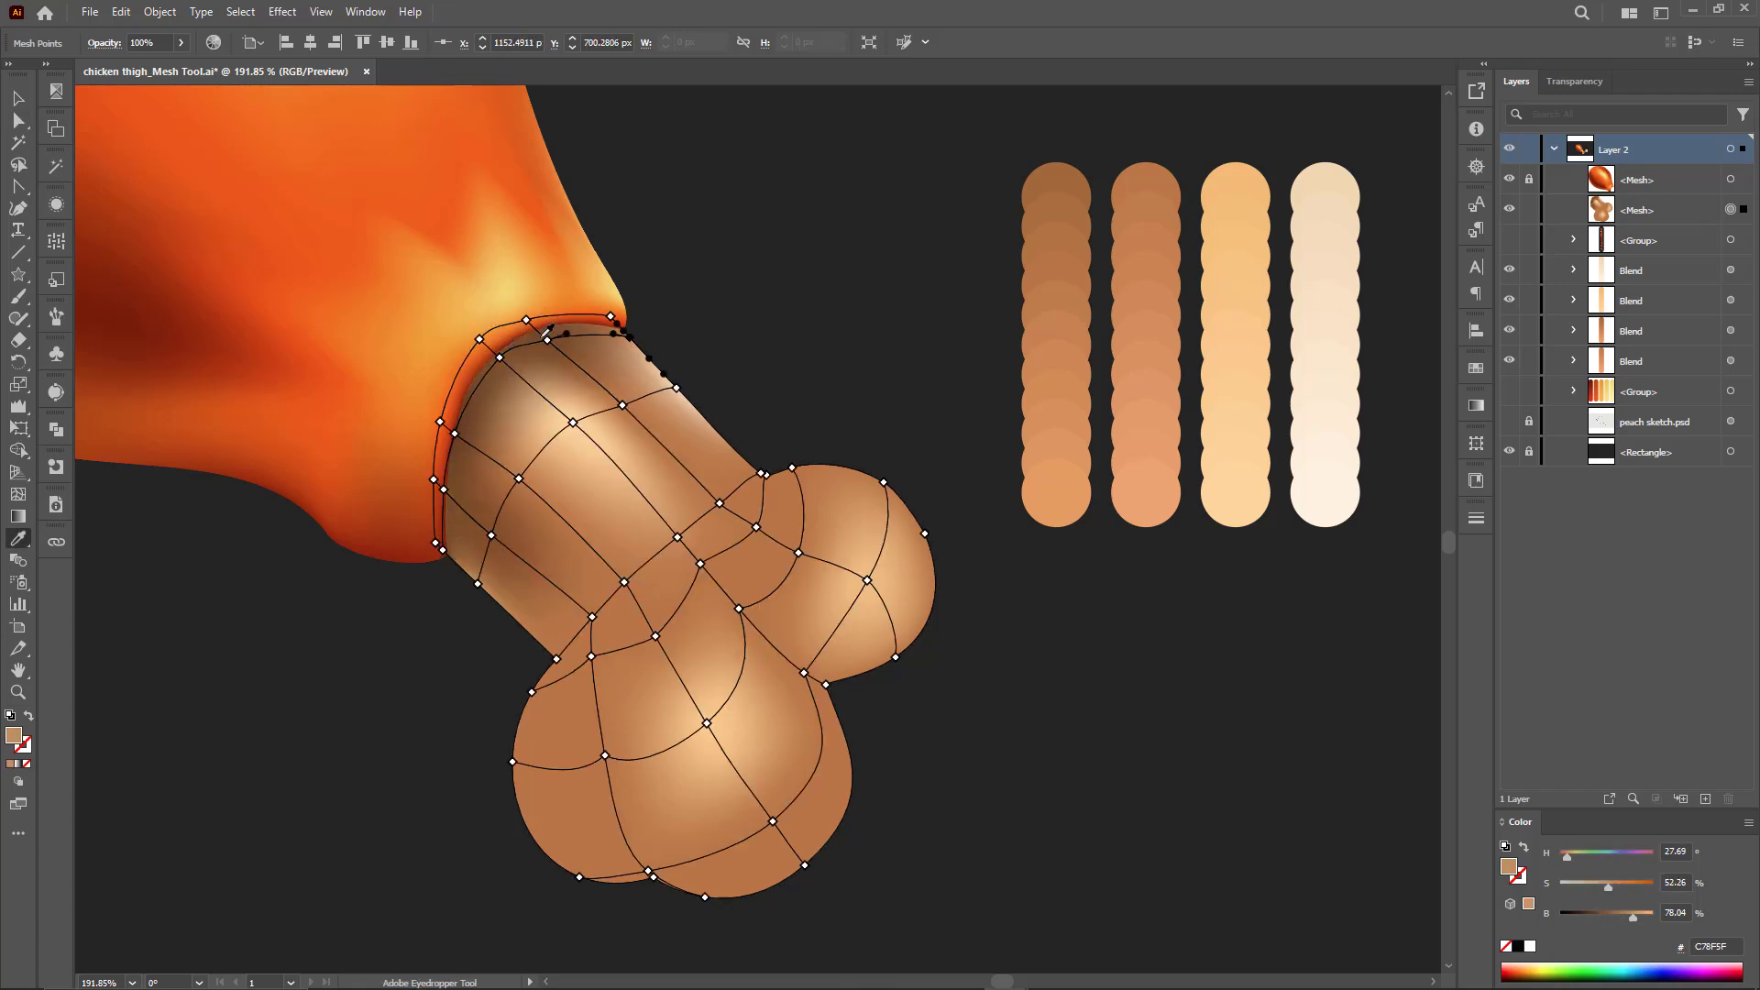
click(554, 334)
ctrl+click(630, 328)
Step: Recolor the outline point midway along the shaft's lower left edge brown B07C48
key(a)
click(476, 583)
click(477, 585)
key(i)
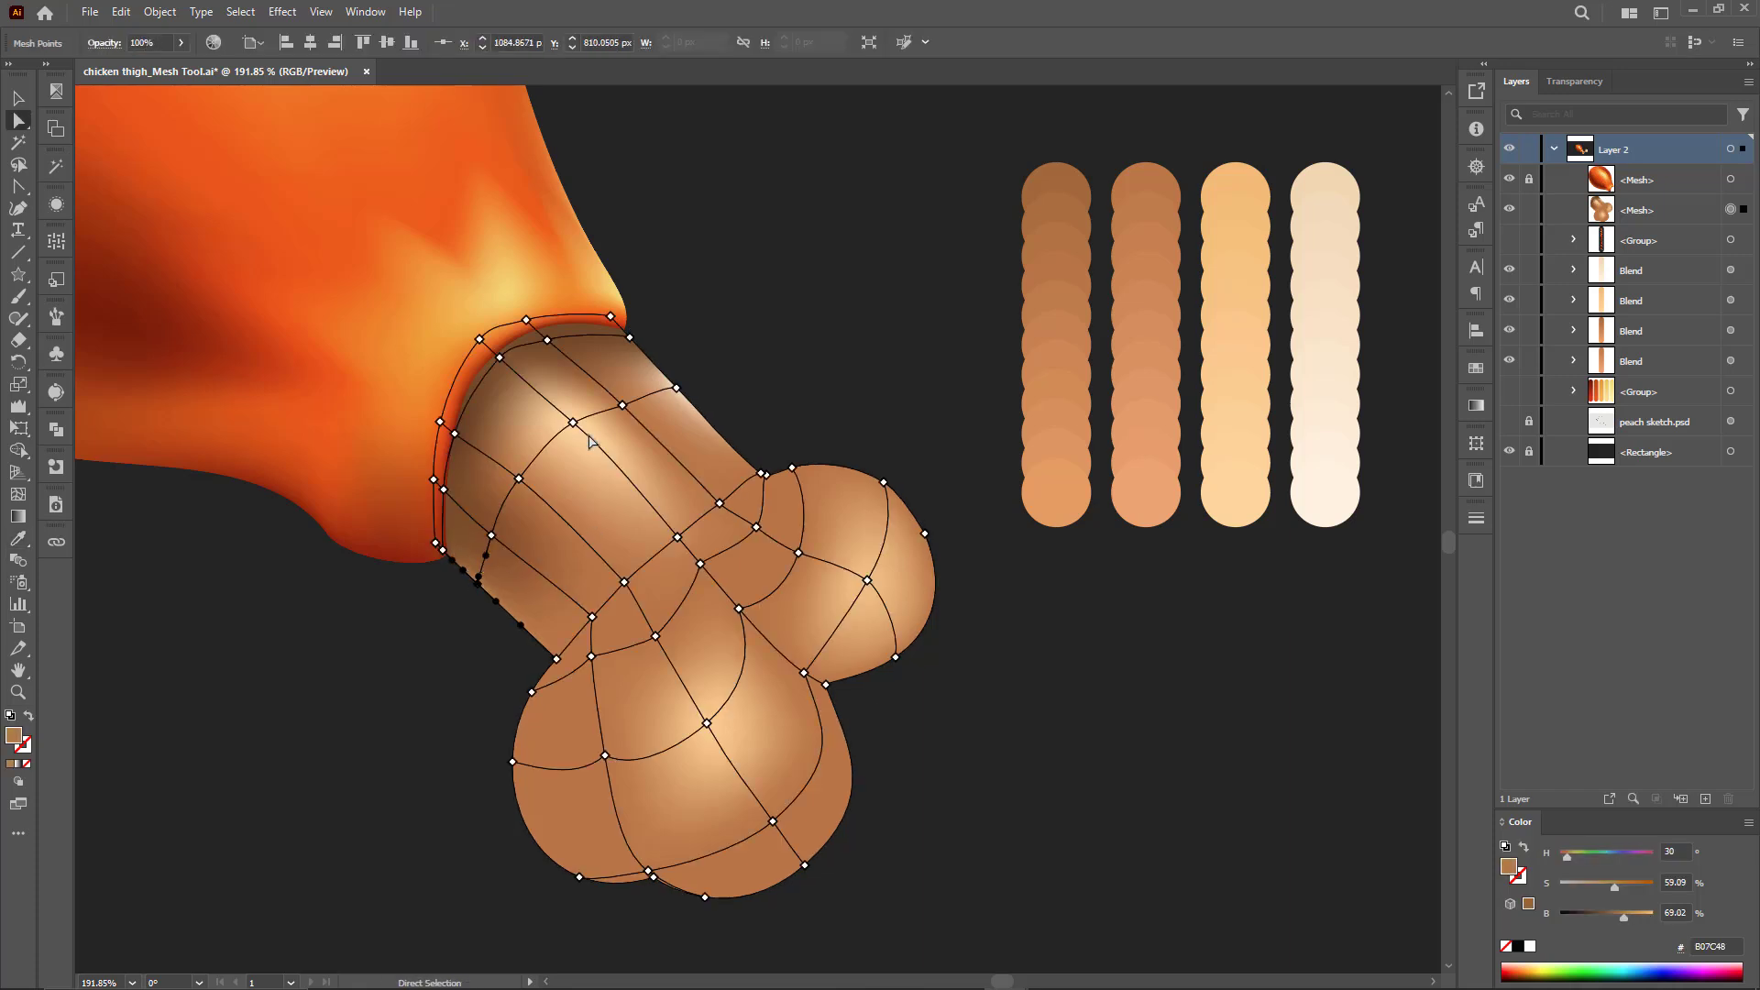
Step: Color the shaft's upper right inner mesh point cream F6DFBF and add a mesh line beside its right edge colored C6834C
ctrl+click(623, 404)
click(1320, 421)
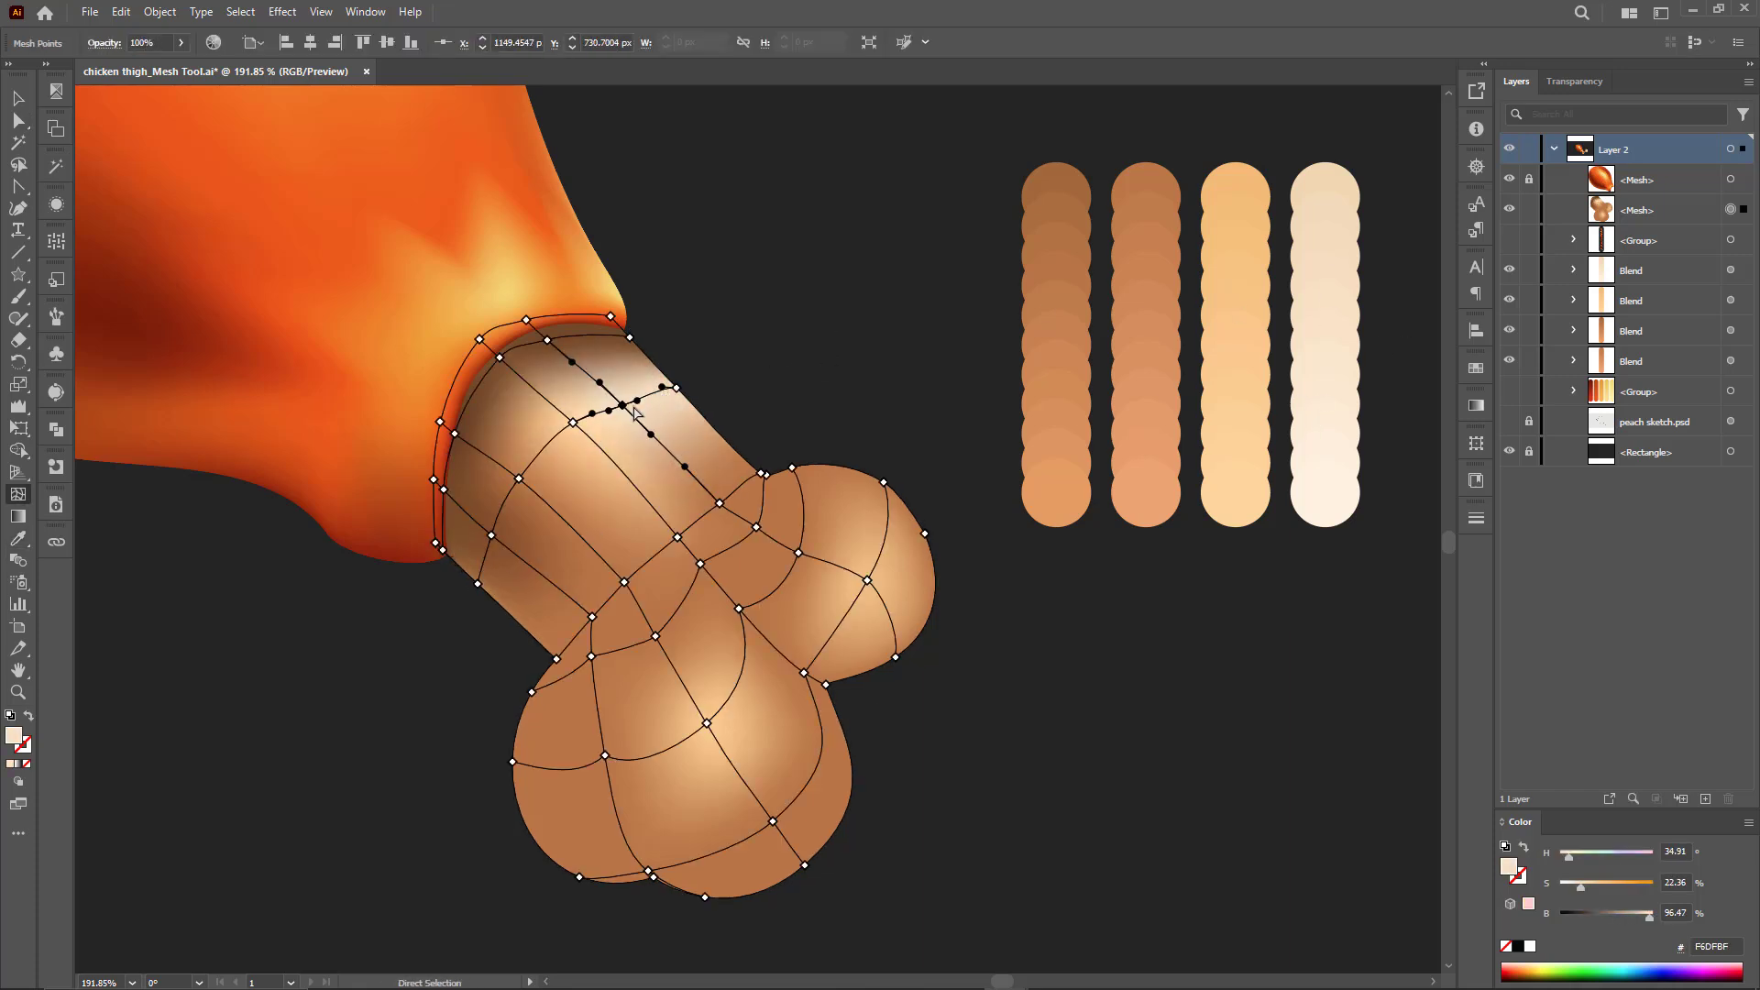
click(667, 393)
click(1064, 301)
ctrl+click(723, 385)
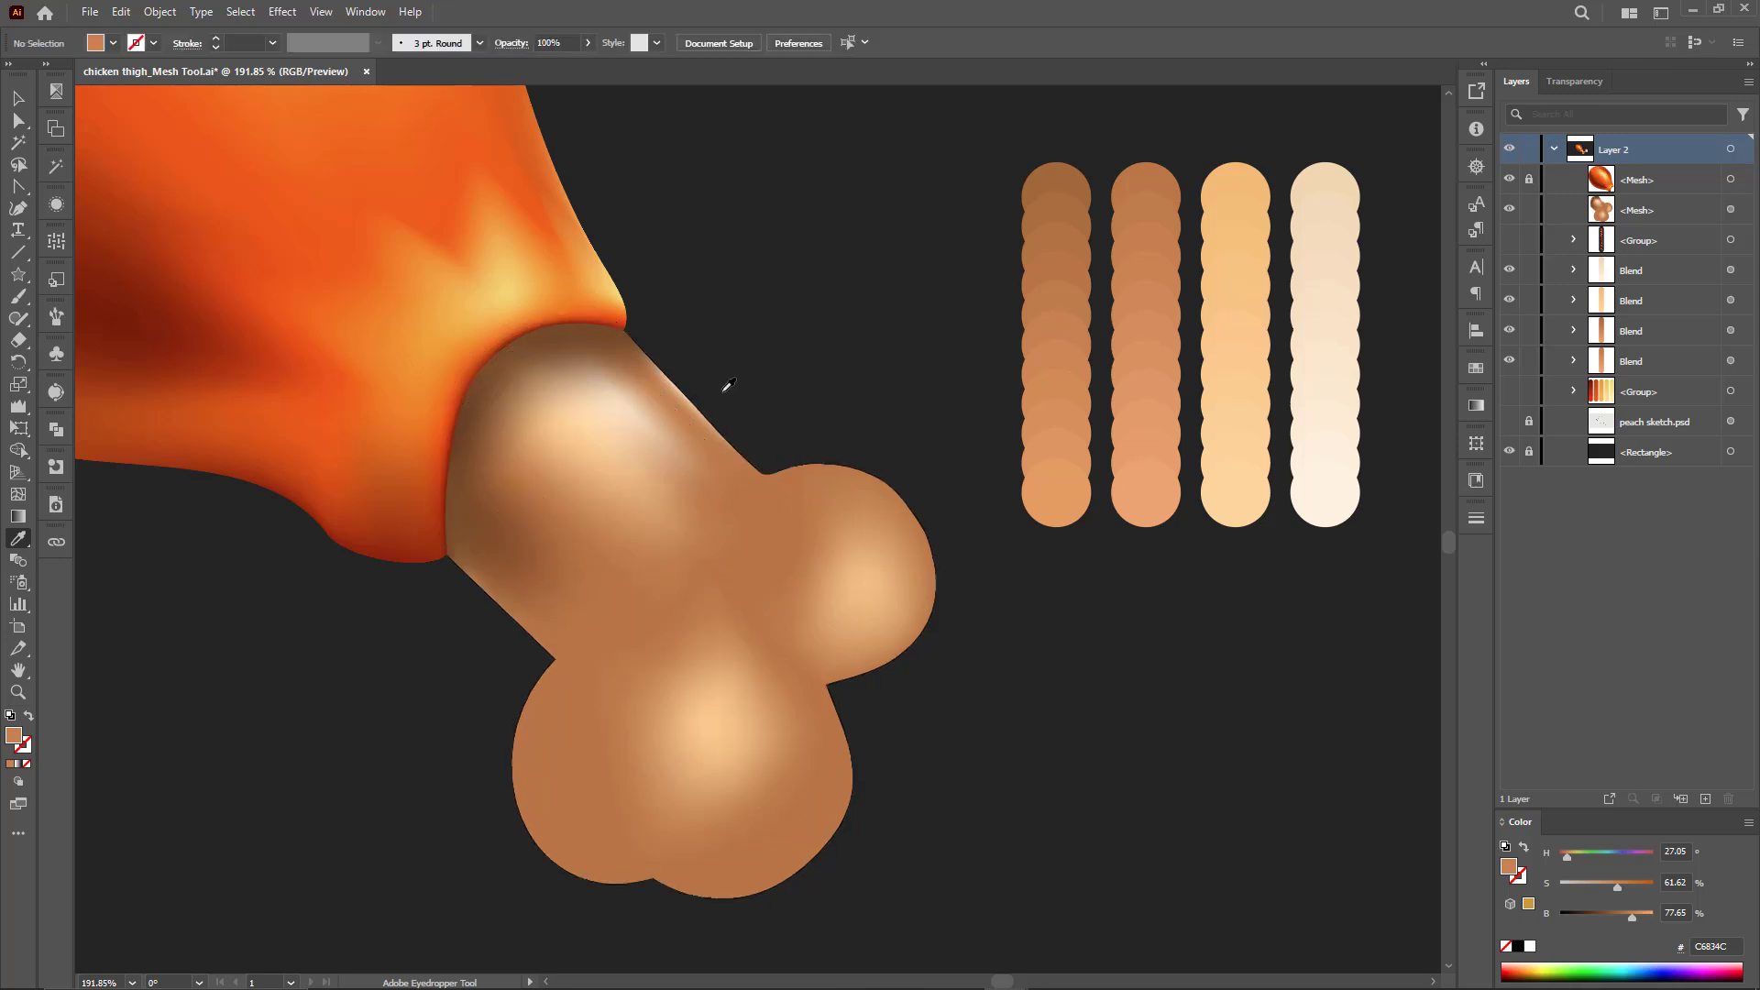
Step: Add a mesh point in the upper left of the right knob and color it cream FBE9D0
key(a)
click(867, 582)
click(836, 536)
key(i)
click(1323, 415)
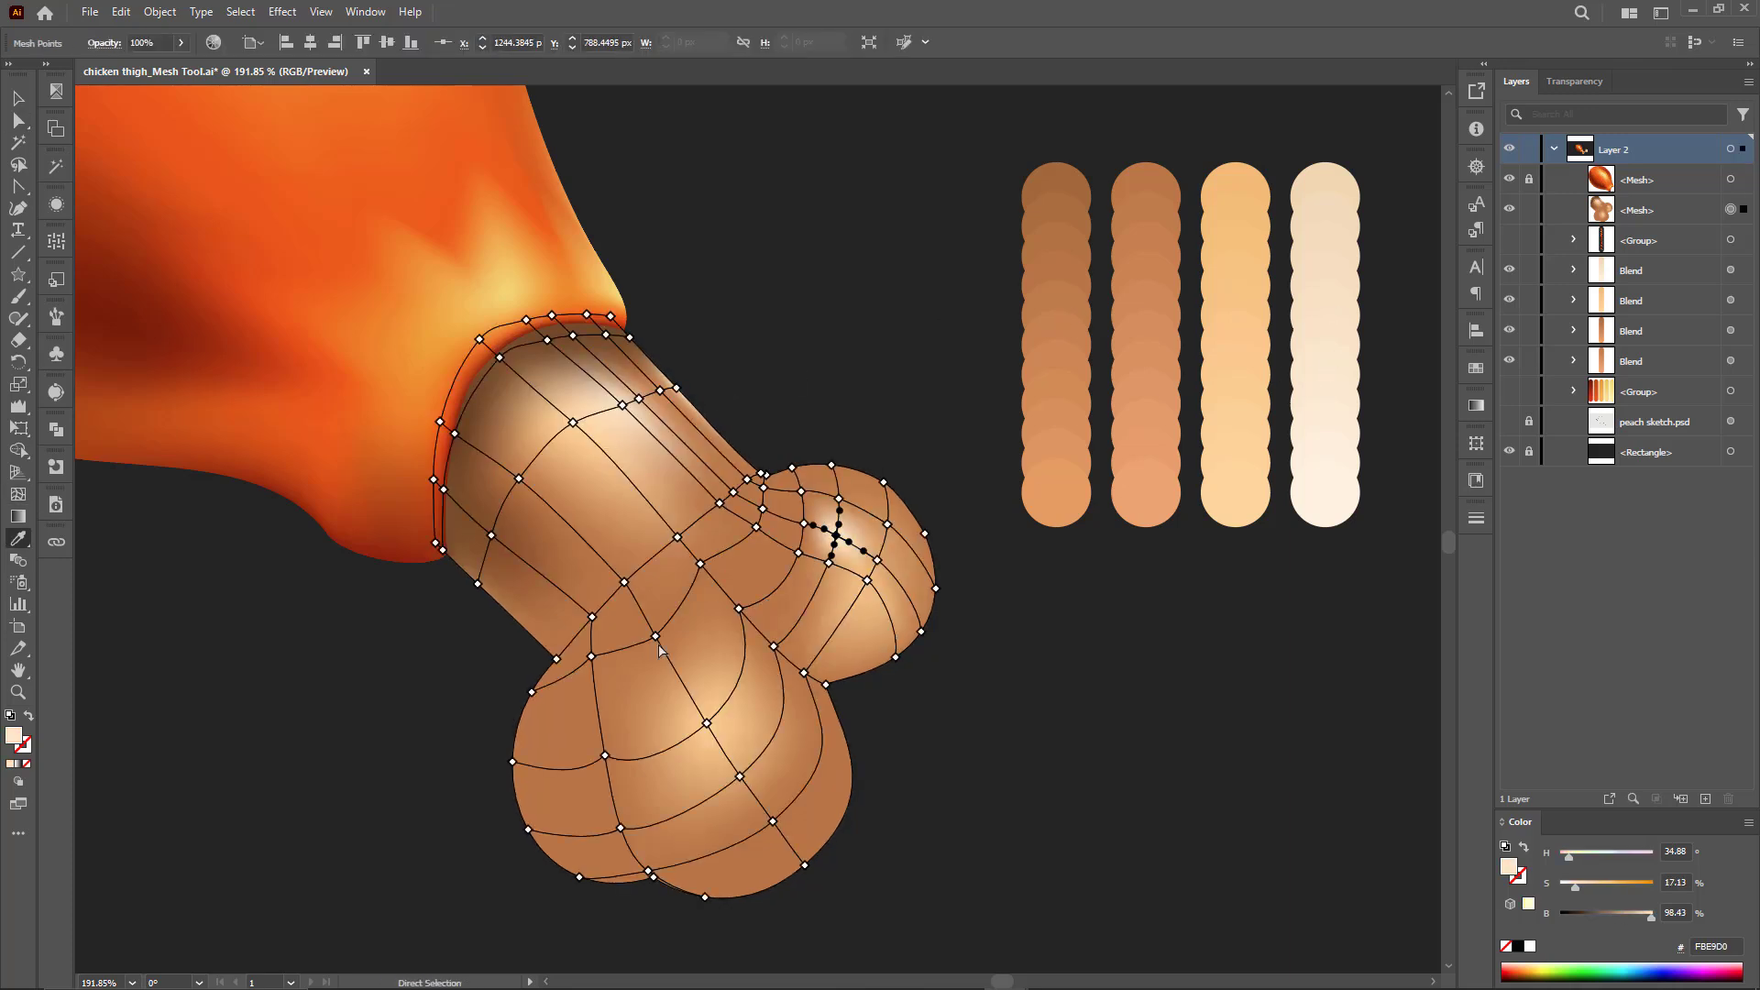
Step: Color the lower knob's inner mesh point with the cream swatch and the point beyond it, nearer the edge, D09F74
ctrl+click(740, 779)
click(1333, 357)
click(770, 818)
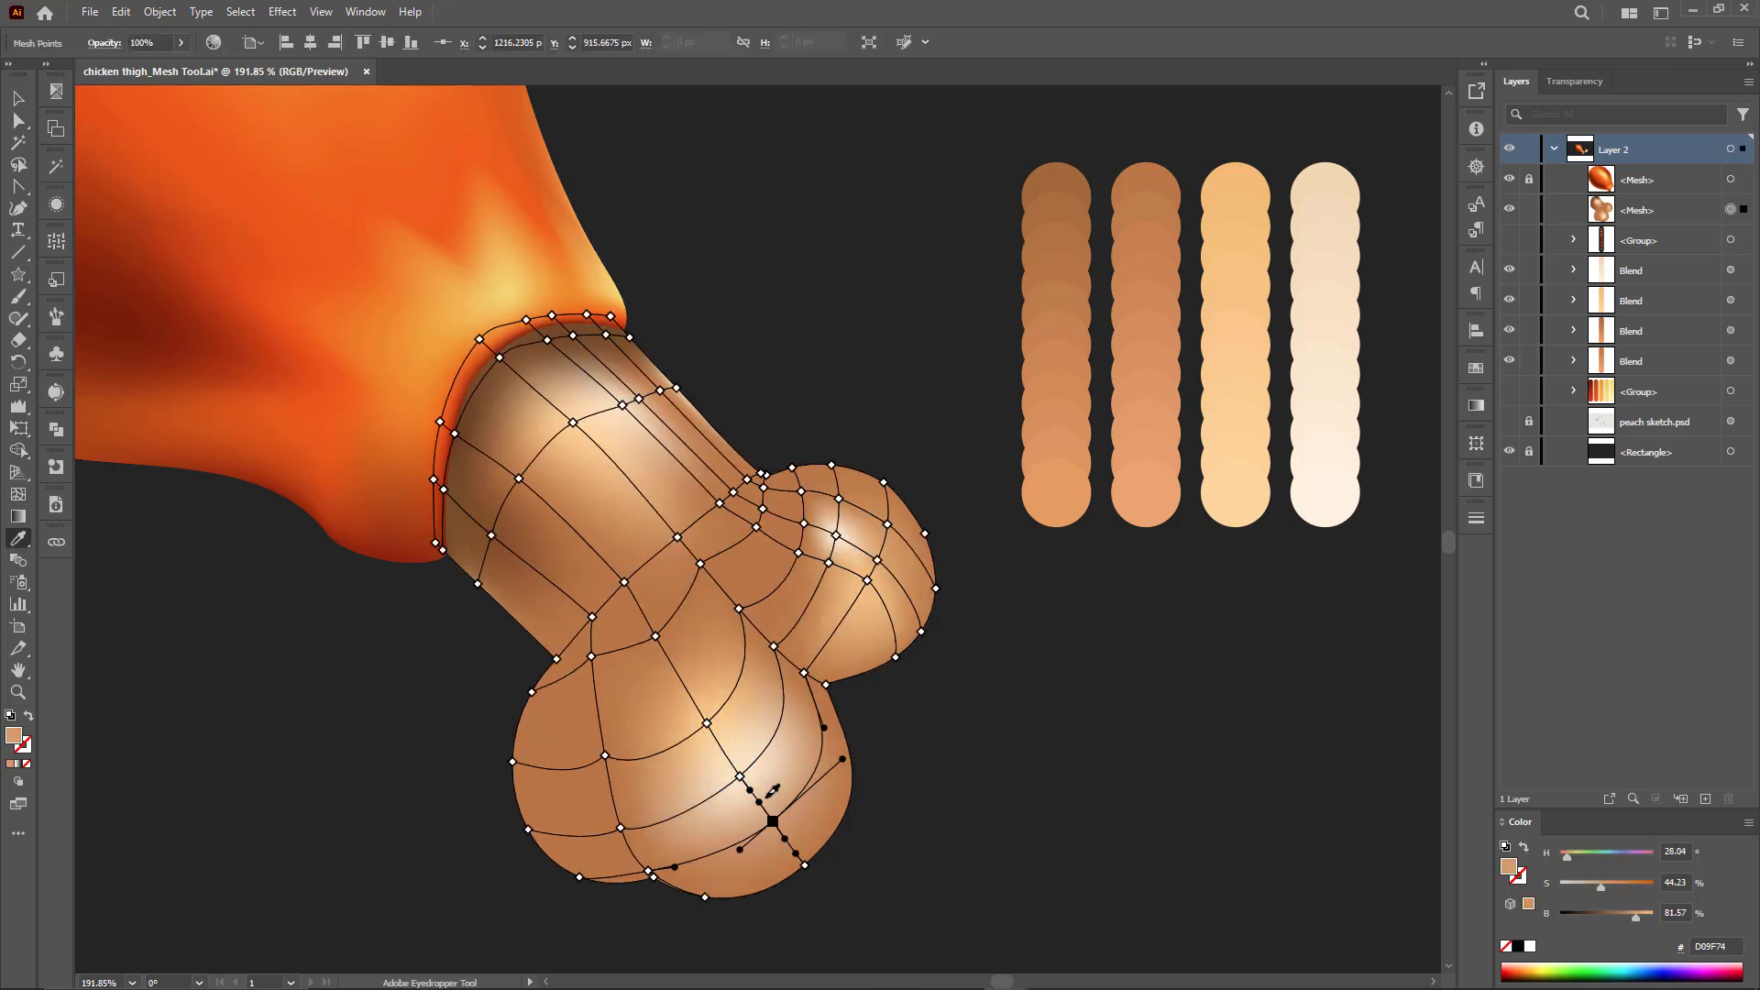
click(770, 819)
Step: Add a mesh point inside the left lobe of the bone's end and color it with cream sampled from the lower knob's highlight
ctrl+click(846, 738)
ctrl+click(565, 814)
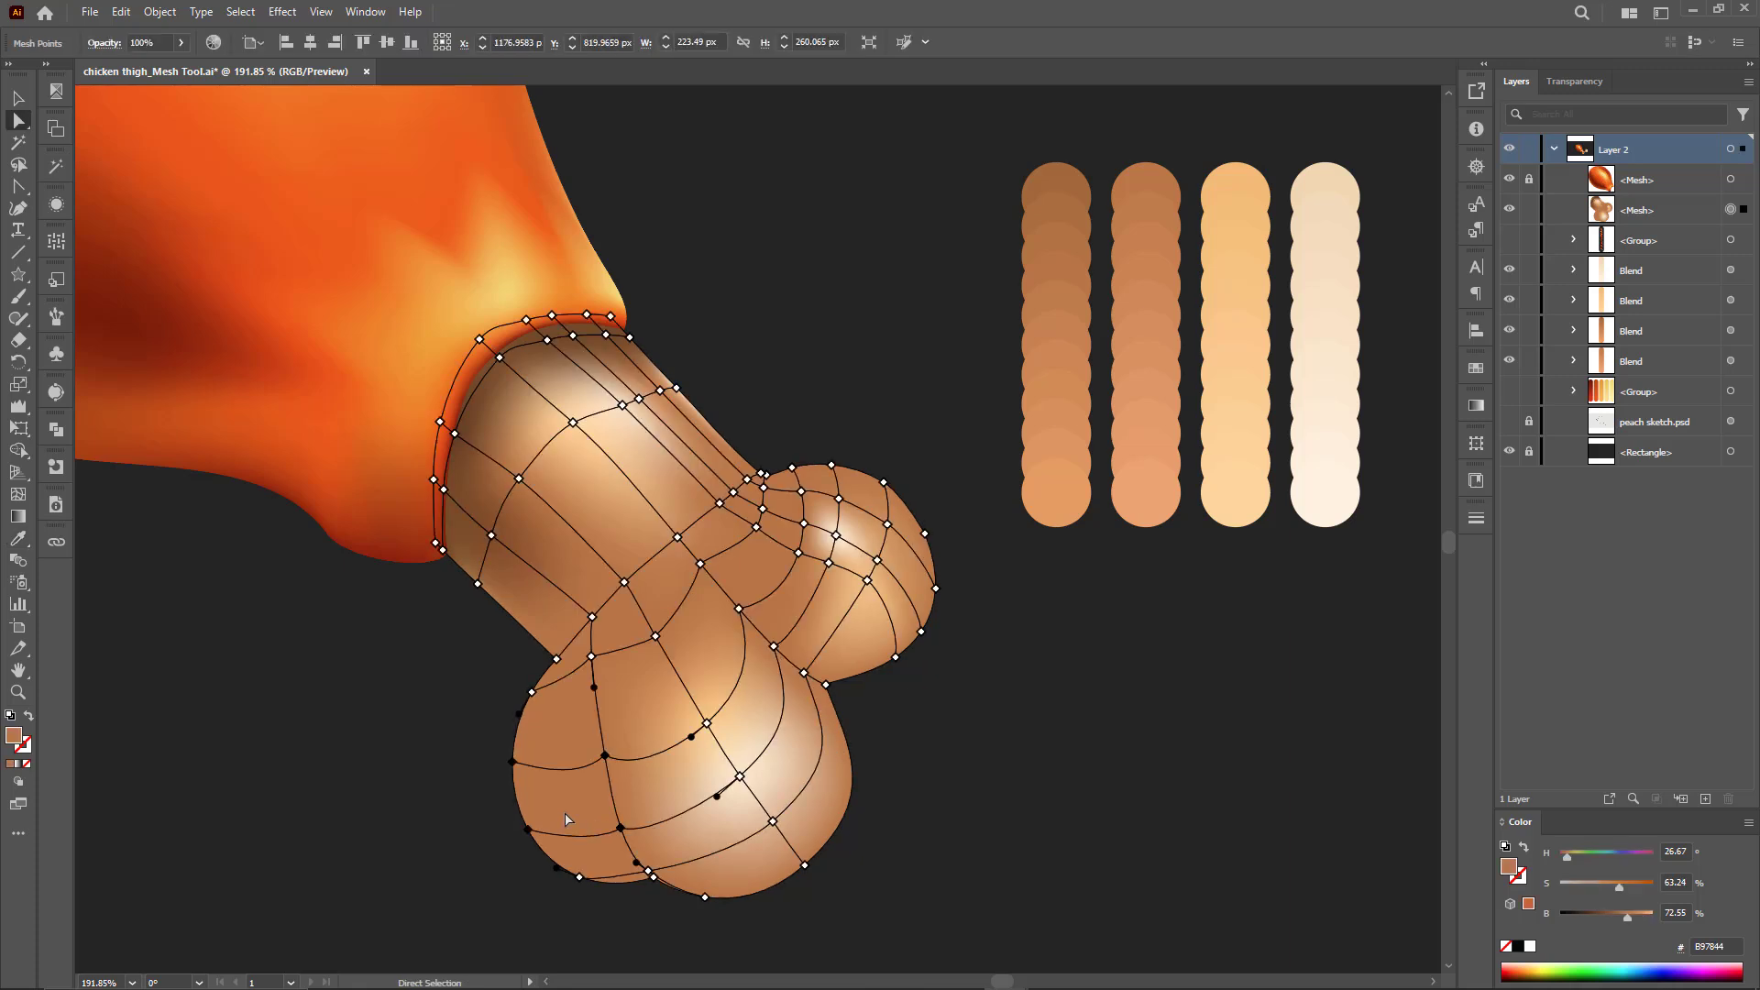
click(556, 767)
click(729, 750)
Step: Recolor the right knob's mesh points just below and beside its highlight with lighter tones sampled from the highlight
ctrl+click(930, 750)
ctrl+click(817, 544)
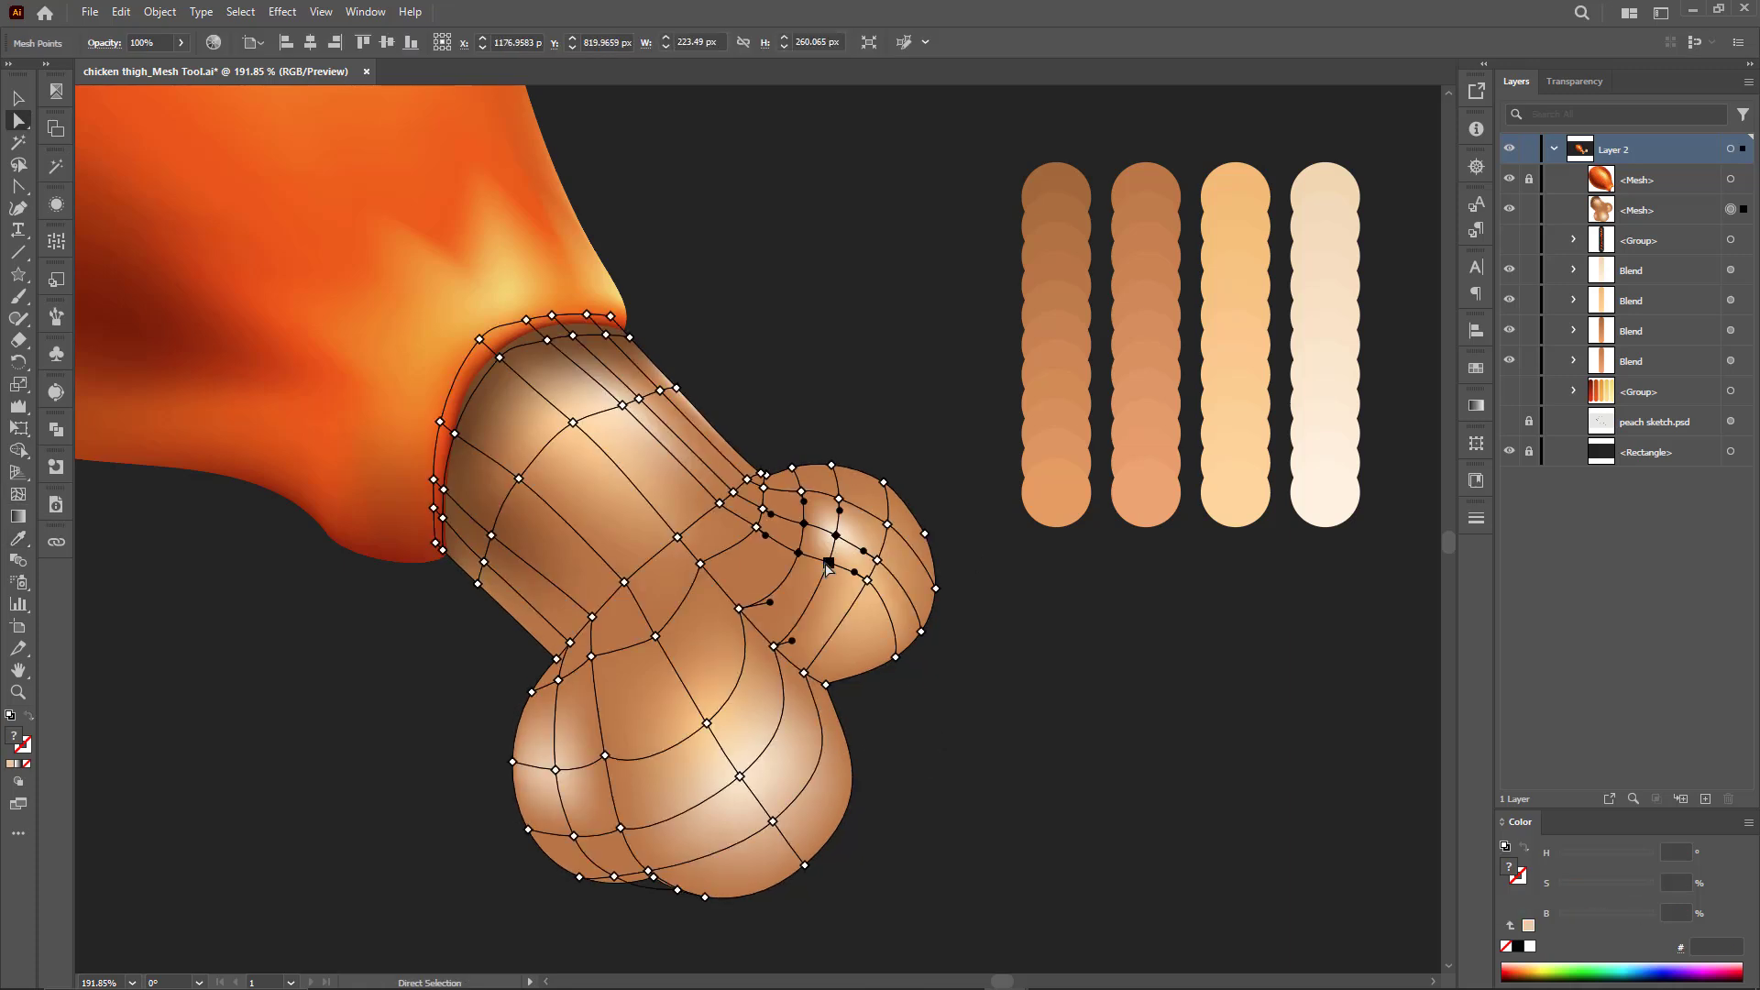
ctrl+click(829, 563)
click(837, 550)
ctrl+click(798, 553)
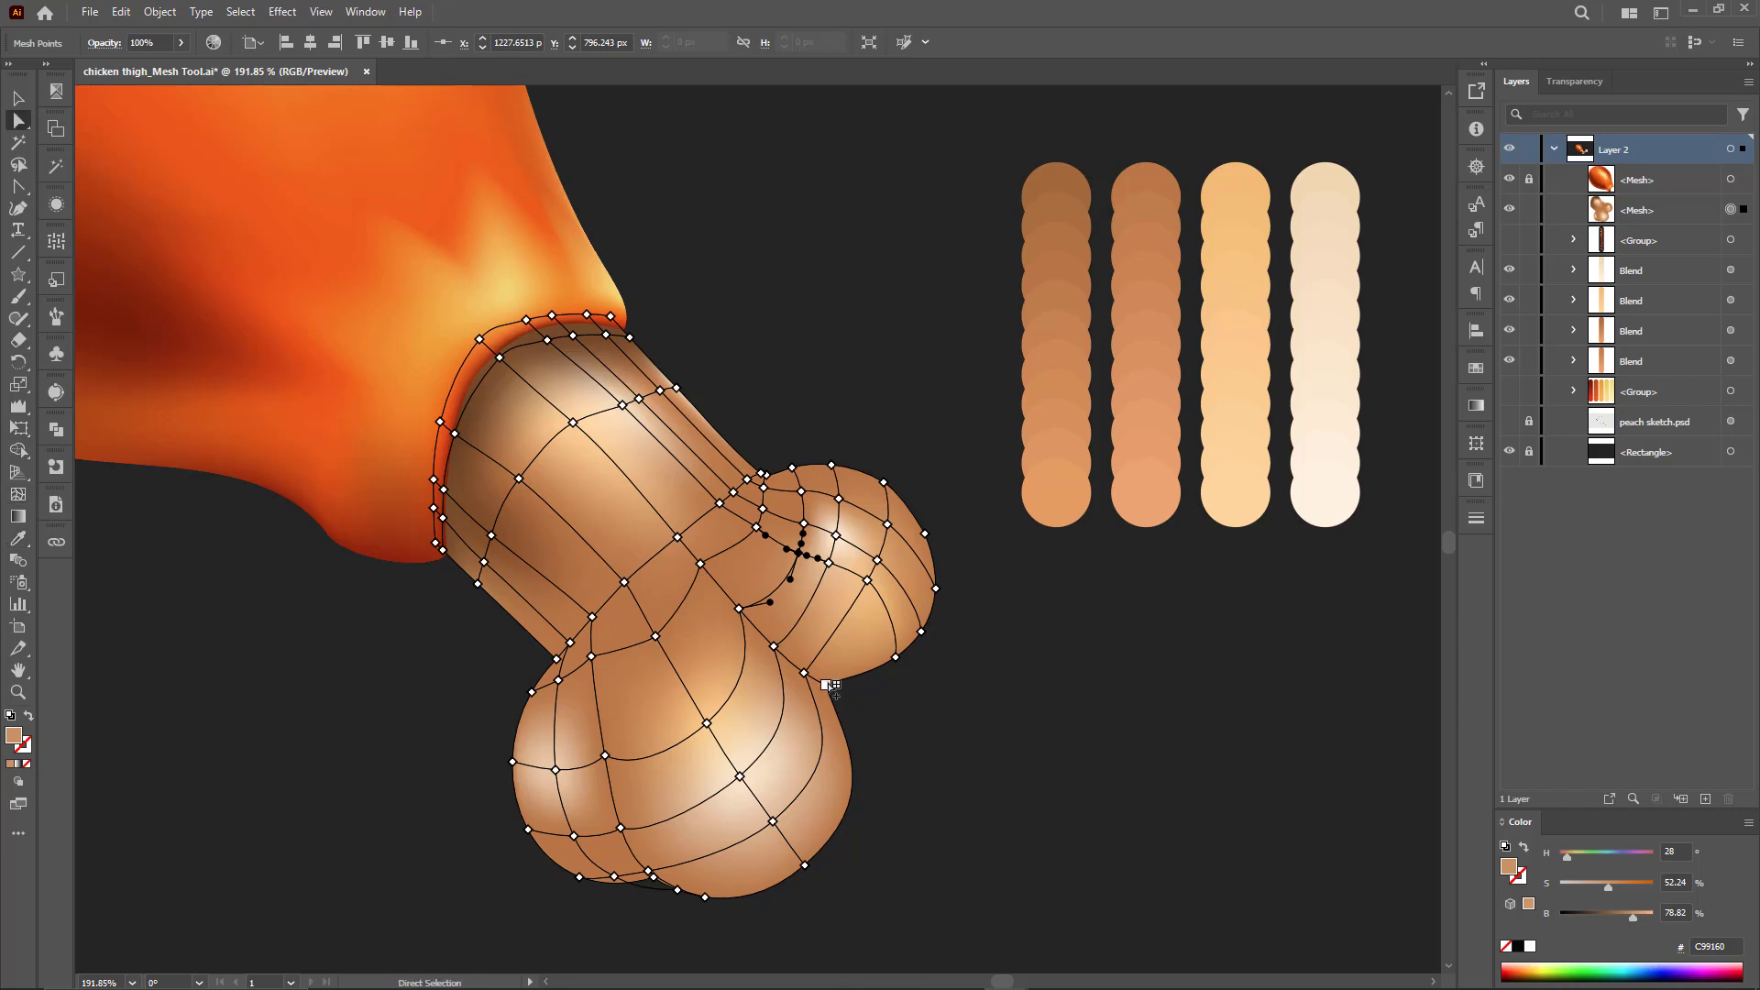
Step: Darken the outline point in the crease between the right and lower knobs to brown 8A4916 and copy that color to the neighboring inner point
drag(1627, 916, 1610, 916)
drag(1619, 887, 1638, 886)
ctrl+click(909, 733)
ctrl+click(773, 647)
click(803, 675)
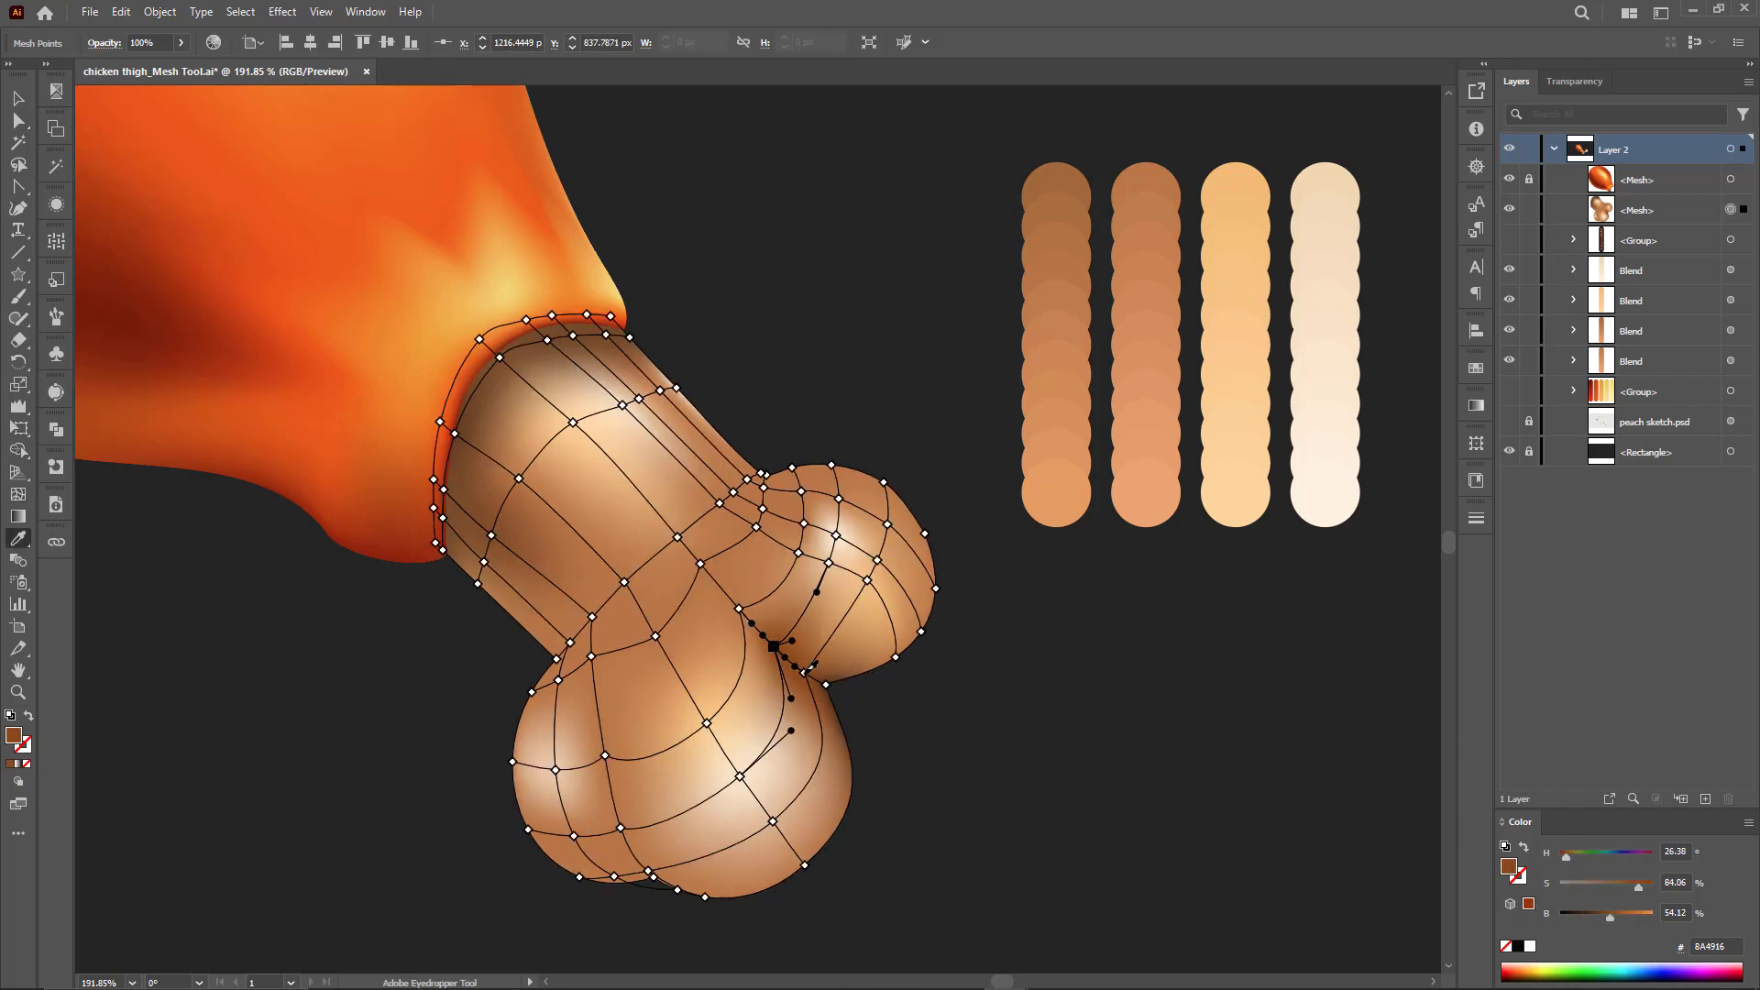
Step: Add a mesh line across the lower knob just below the crease with the right knob
key(u)
click(783, 701)
key(i)
ctrl+click(884, 738)
Step: Add a mesh line along the boundary between the left lobe and lower knob and color it brown 935421, sampled from the other crease
ctrl+click(621, 828)
key(u)
click(616, 831)
key(i)
click(794, 683)
ctrl+click(884, 742)
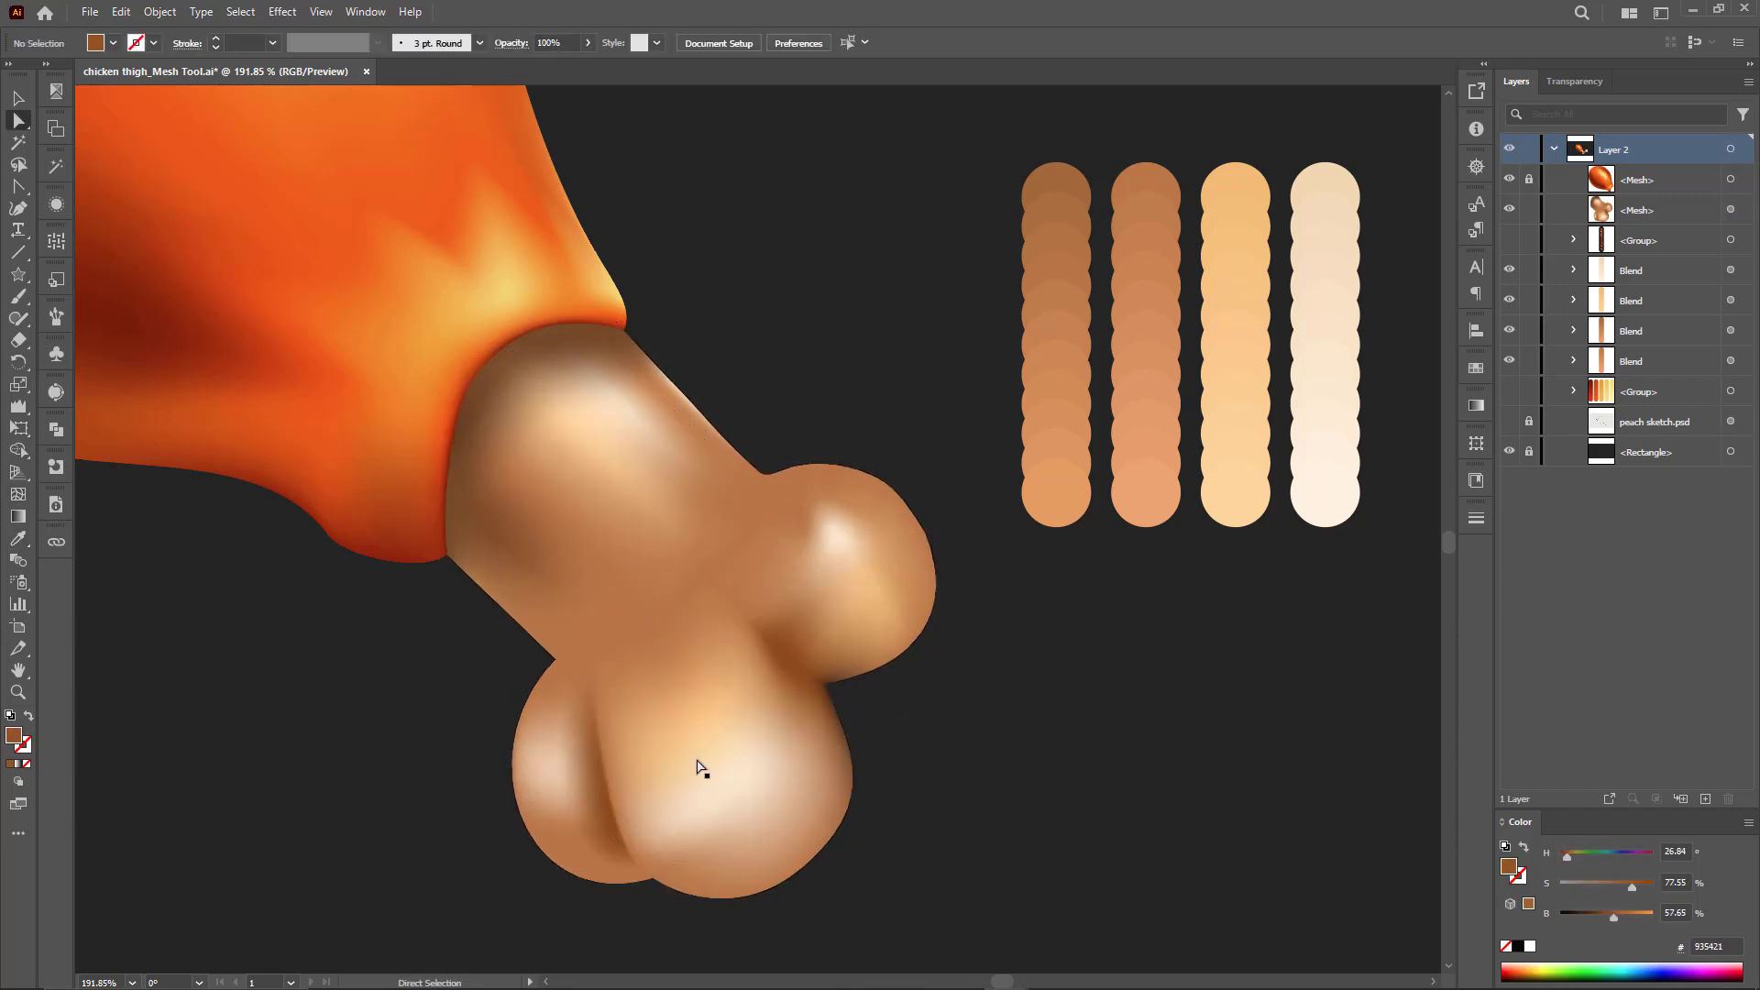
Step: Refine the mesh along the shaft's lower side and darken the lower knob's lower right outline point to 2B1706
ctrl+click(587, 660)
drag(591, 619, 609, 602)
drag(491, 535, 446, 462)
click(740, 724)
click(601, 798)
drag(1623, 886, 1577, 916)
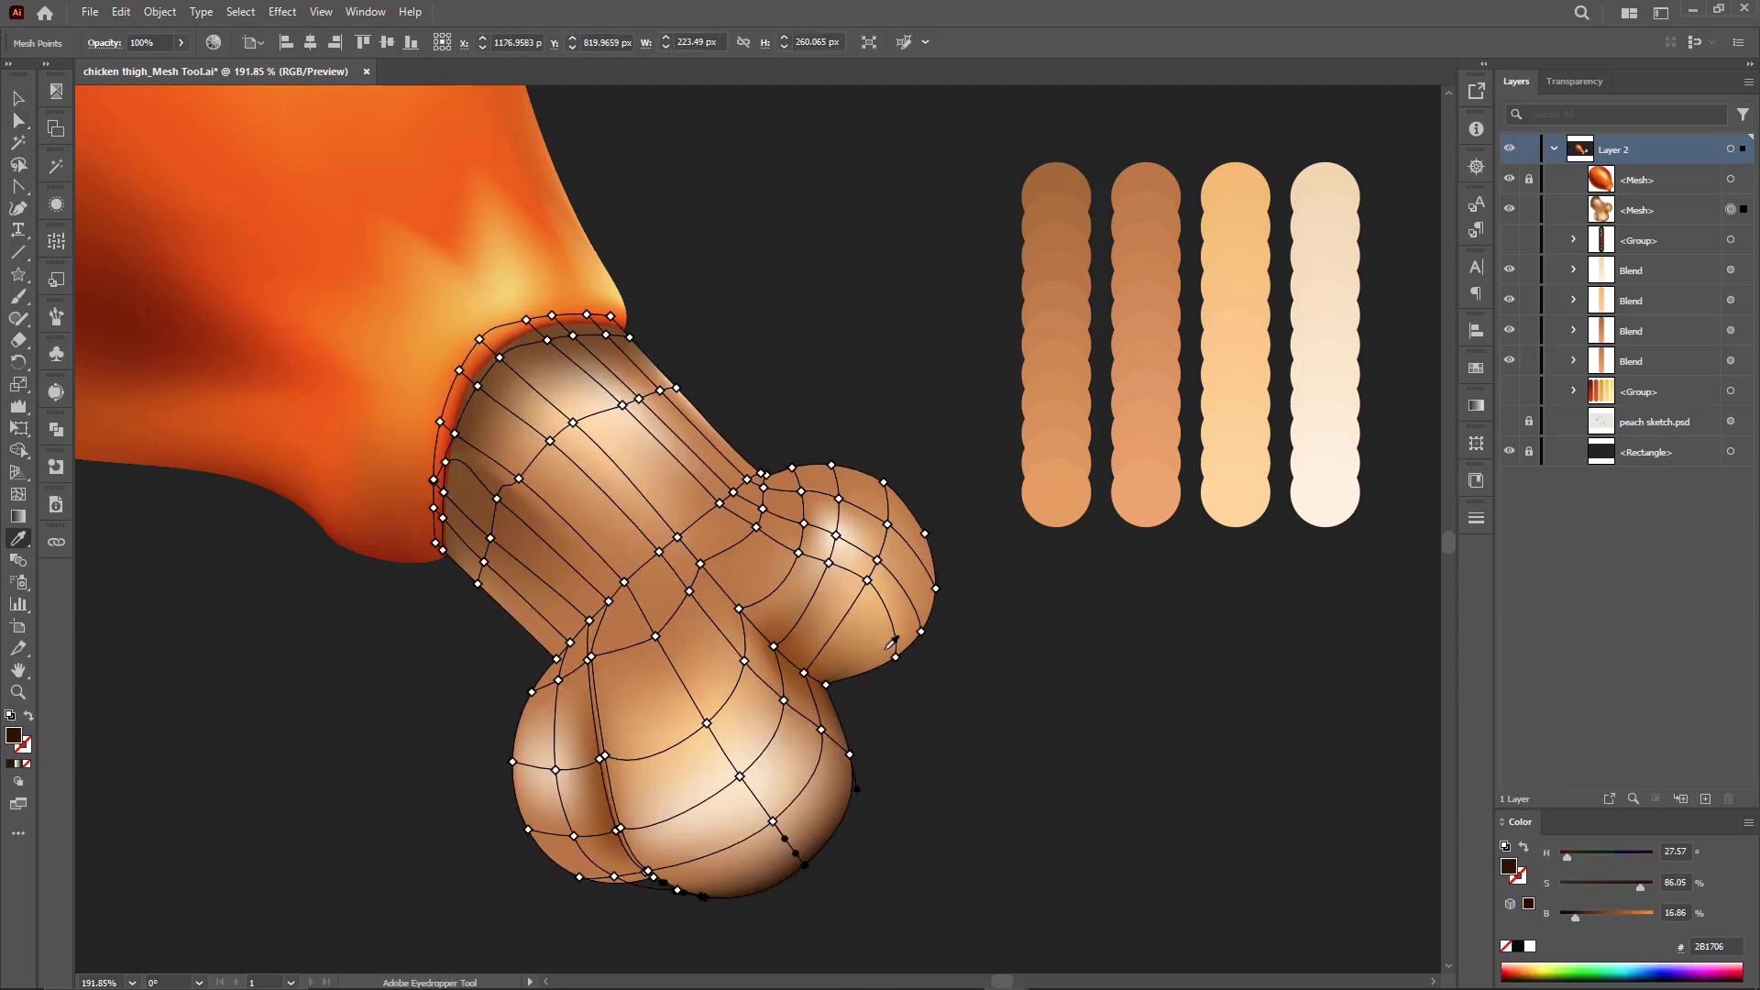
Step: Shade the right knob's lower outline point and lower right inner points with browns, coloring the inner point nearest the highlight B08051
ctrl+click(896, 657)
click(820, 842)
ctrl+click(867, 580)
ctrl+click(878, 560)
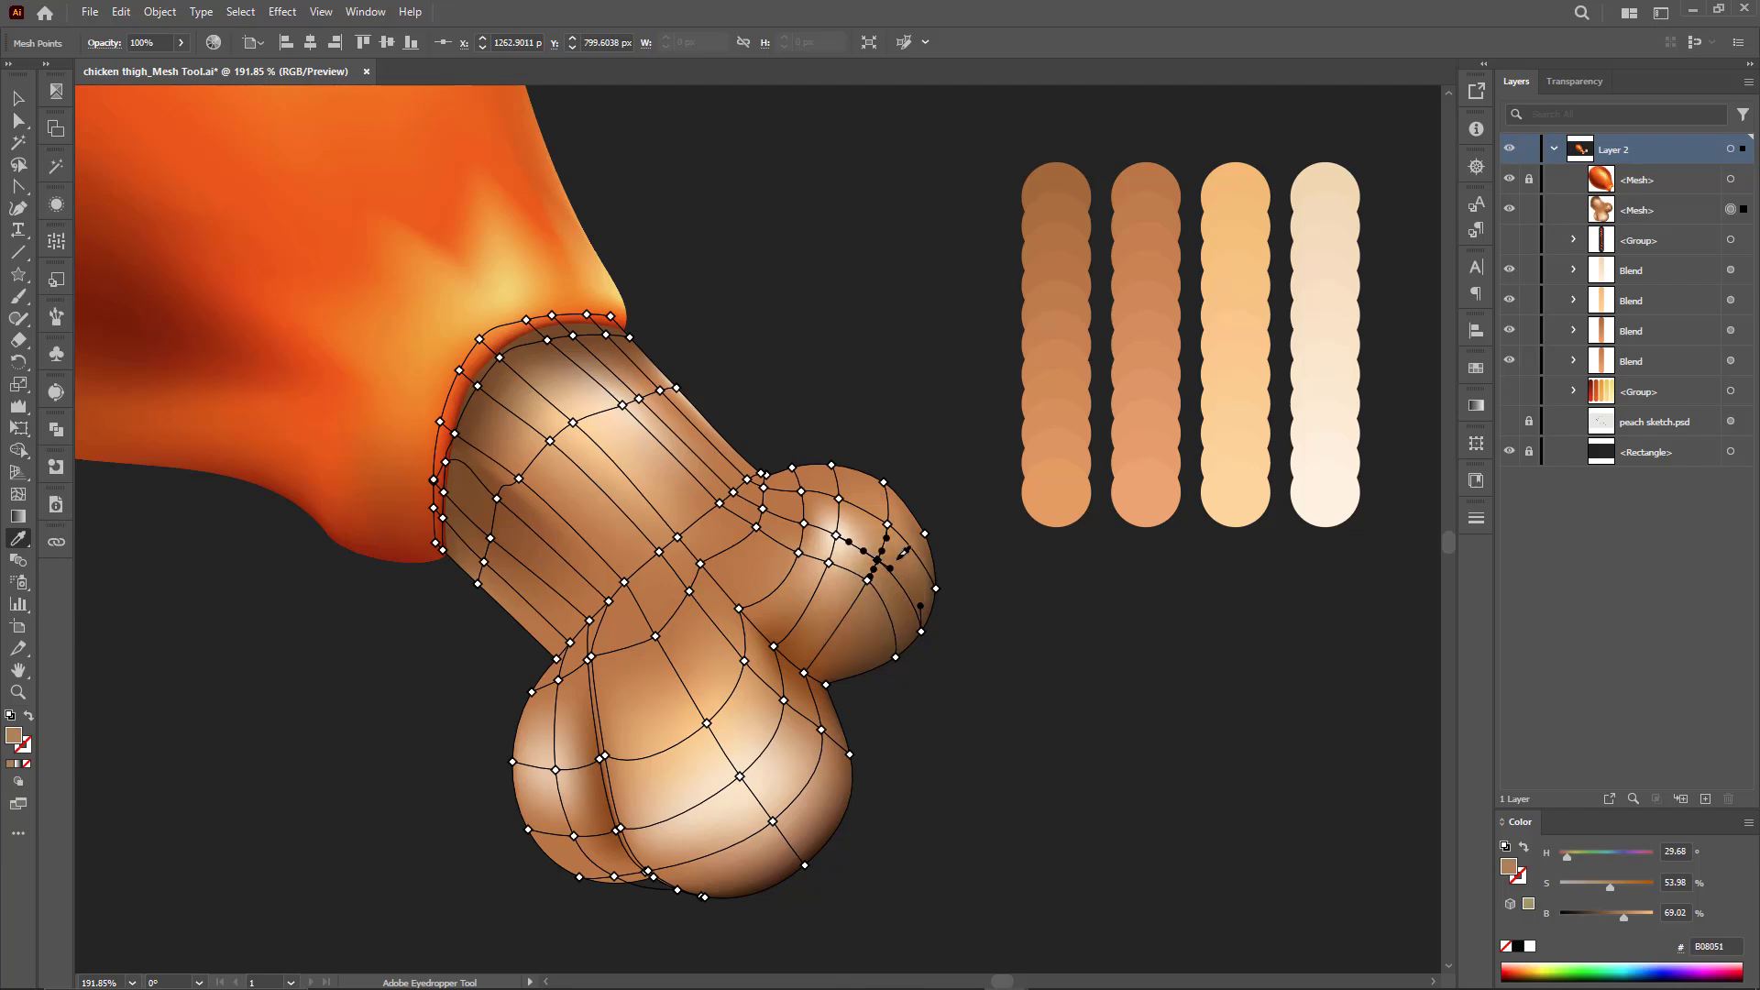
Step: Recolor the right knob's bottom outline point with a brown sampled from the lower knob and reduce its brightness in HSB mode
ctrl+click(949, 610)
ctrl+click(896, 657)
click(830, 772)
click(838, 758)
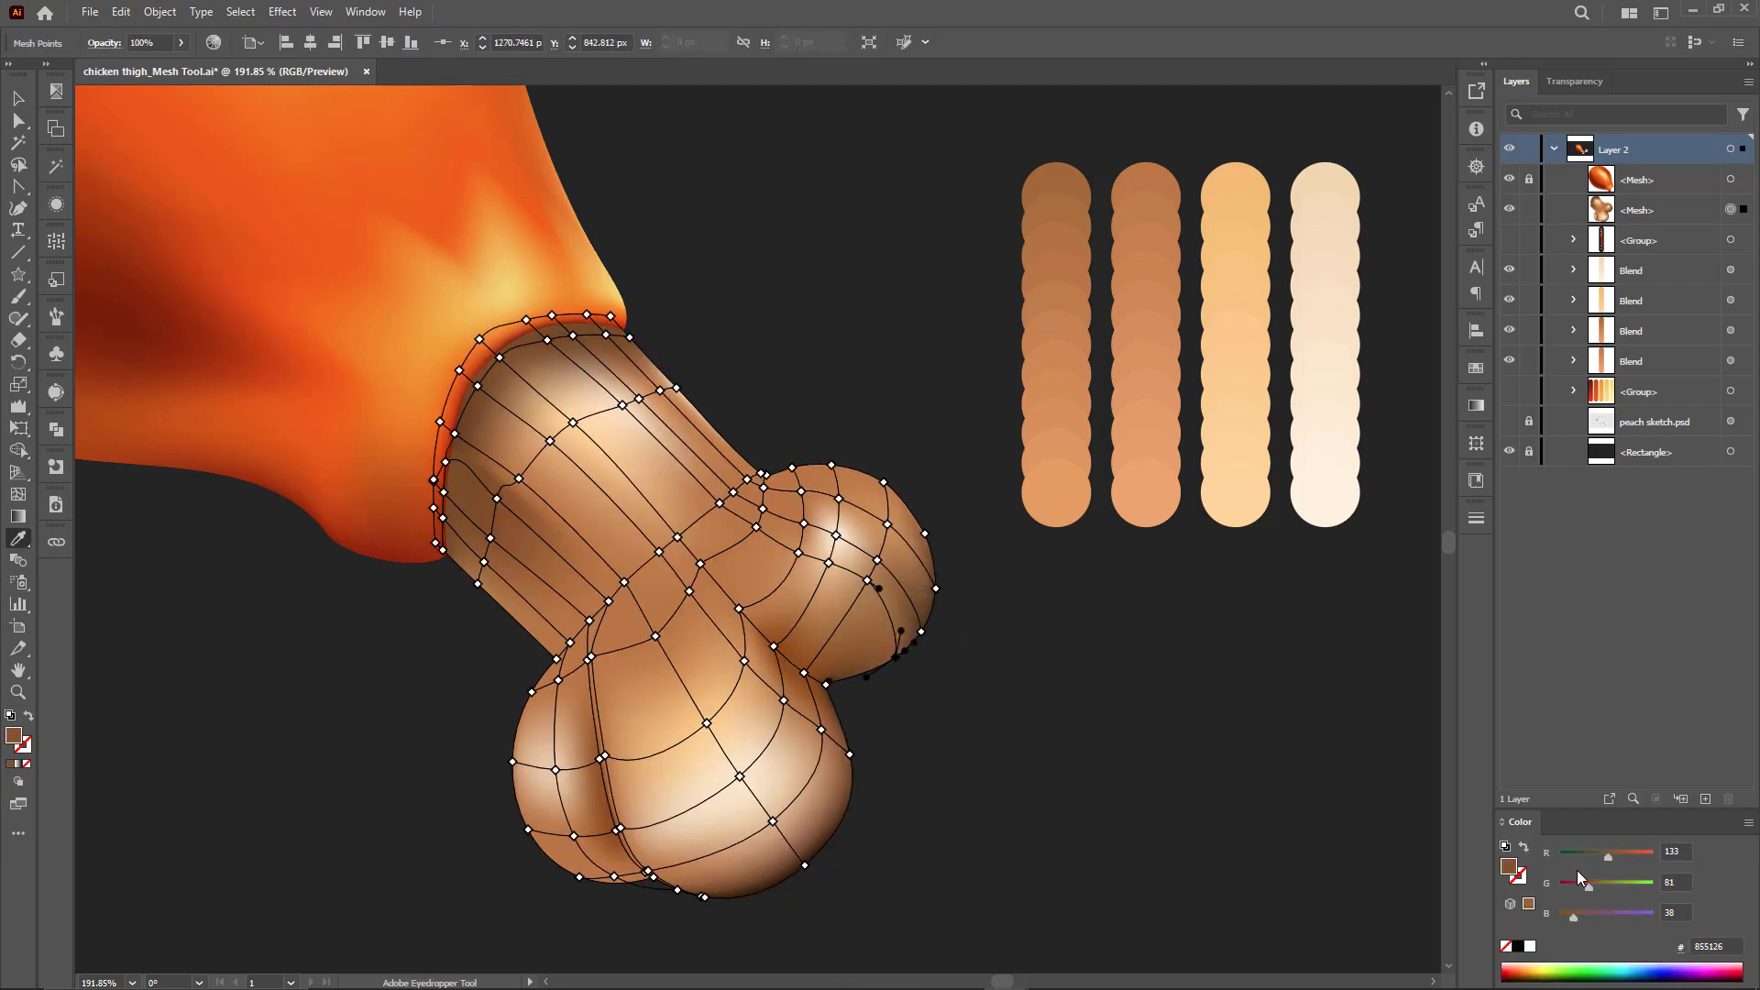
click(1747, 823)
click(1613, 688)
drag(1608, 916, 1587, 916)
Step: Lighten the mesh point at the top of the lower knob and the one beside the right knob's highlight with nearby sampled tones
ctrl+click(995, 719)
ctrl+click(656, 636)
click(687, 692)
ctrl+click(804, 524)
click(825, 541)
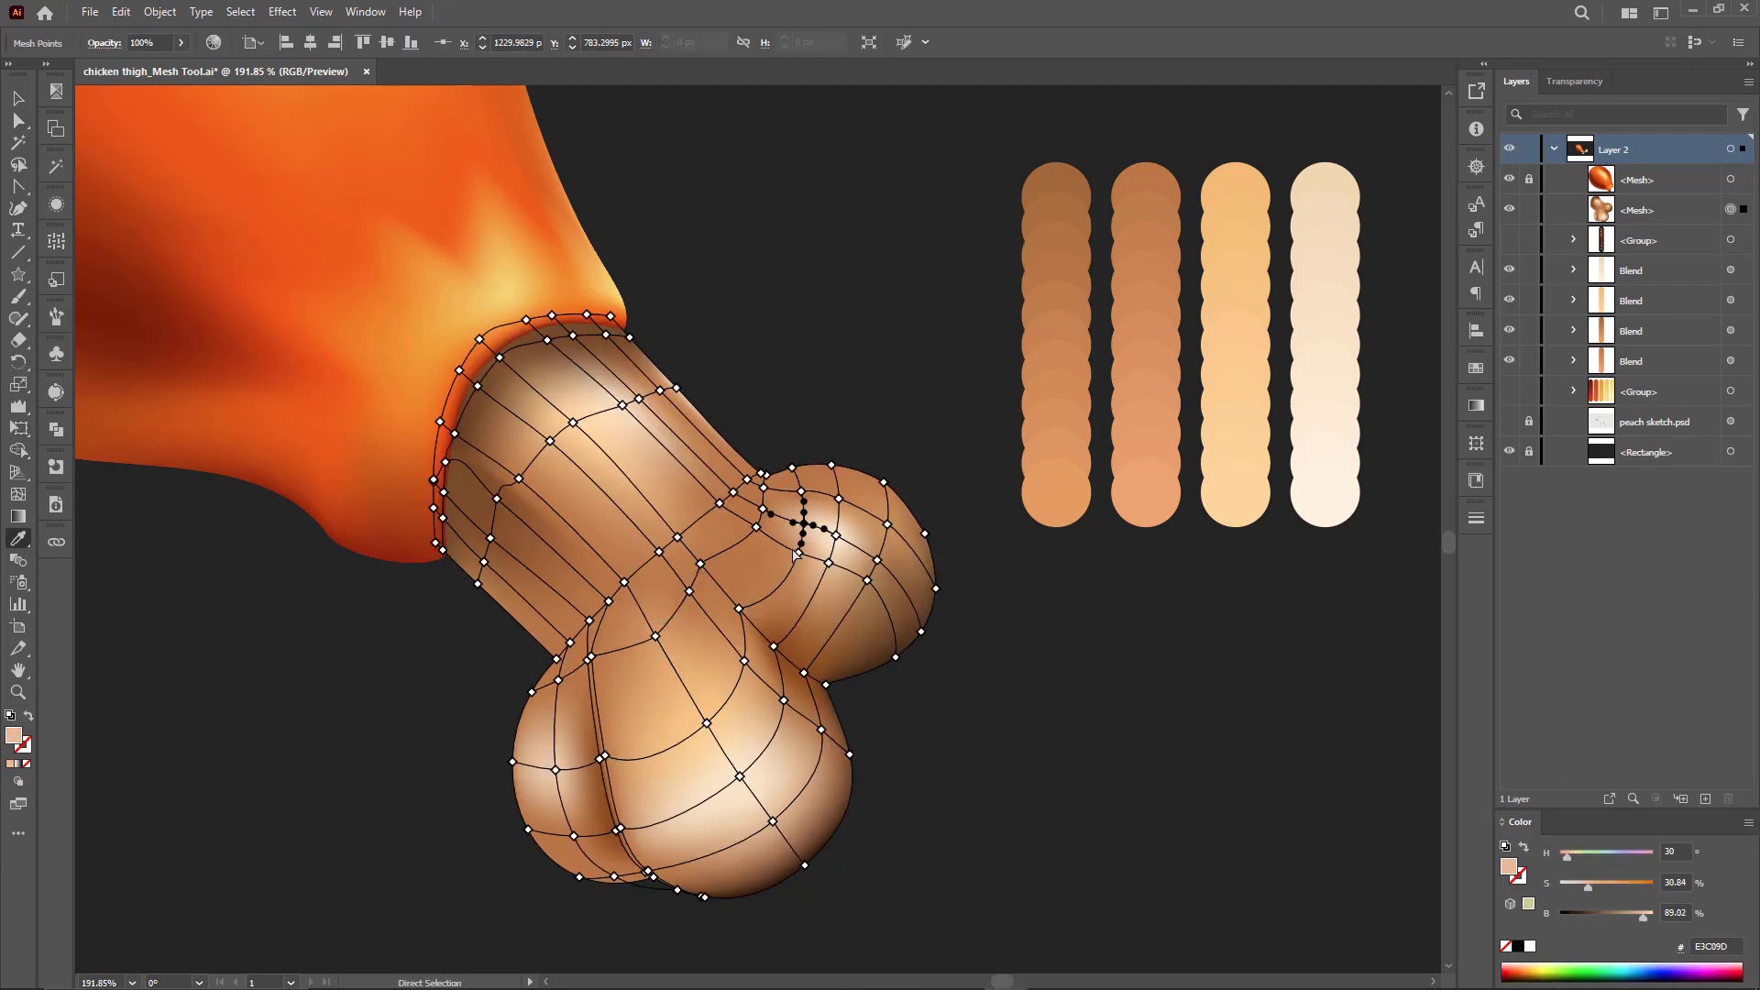
Step: Recolor the mesh points between the right knob's highlight and the shaft joint with a brown sampled from the right knob
ctrl+click(799, 553)
ctrl+click(753, 605)
ctrl+click(739, 609)
click(790, 591)
scroll(772, 589, up, 3)
key(ctrl+shift+a)
Step: Roughen the bone mesh where the shaft meets the knobs with the Wrinkle tool, undoing the first attempt and reapplying it
mouse_move(772, 588)
mouse_down()
mouse_move(839, 553)
mouse_move(803, 559)
mouse_up()
key(a)
click(894, 515)
click(889, 532)
click(914, 566)
key(ctrl+shift+a)
key(v)
click(803, 559)
click(19, 406)
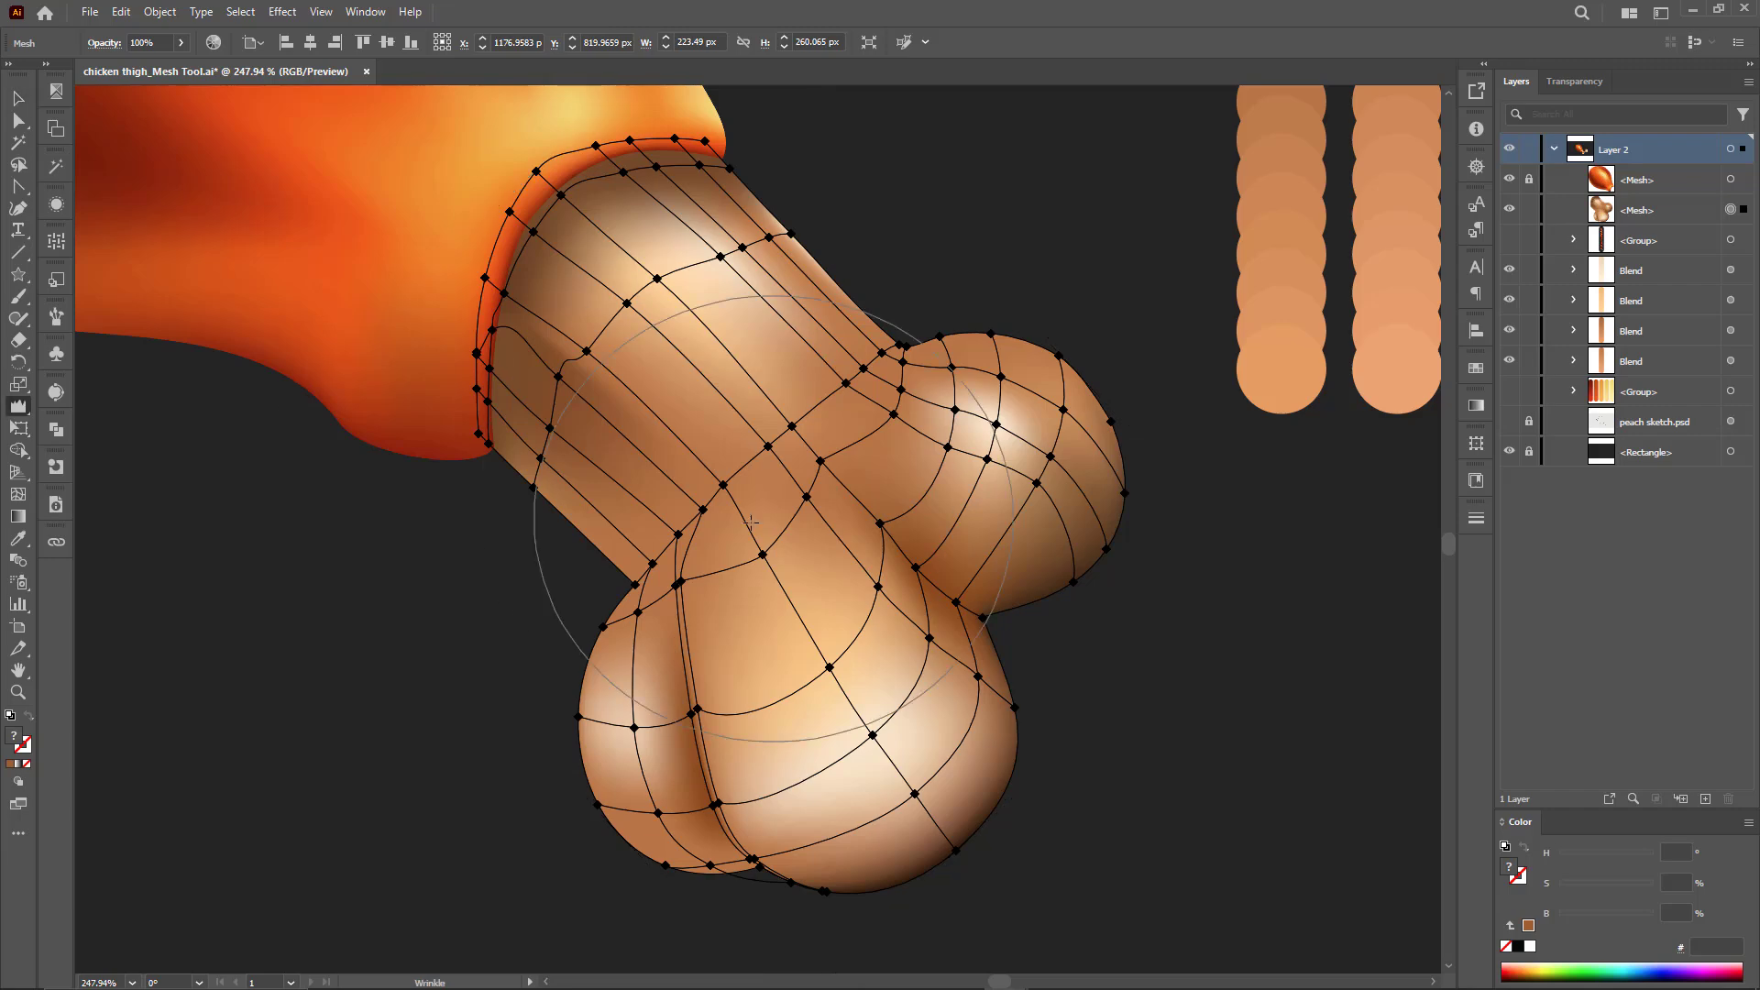
click(749, 472)
key(ctrl+z)
click(752, 490)
key(a)
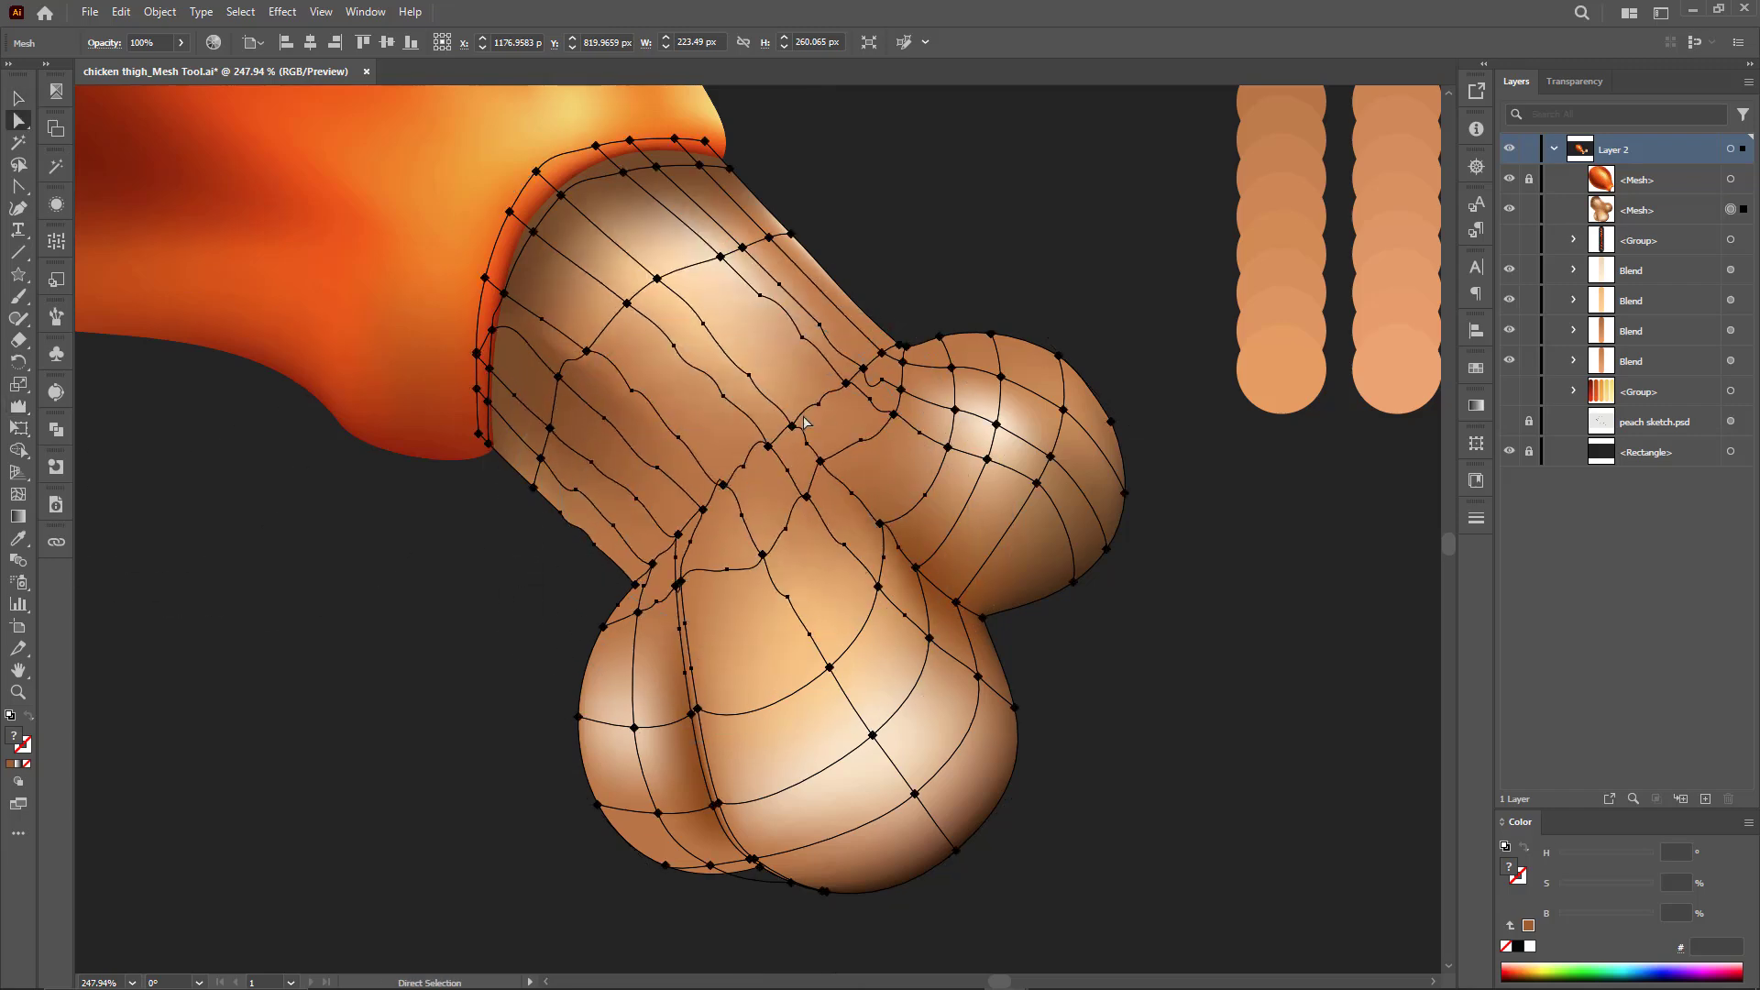
Step: Adjust the wrinkled mesh points and curves around the joint between the shaft and the knobs
click(861, 442)
drag(861, 495, 895, 495)
drag(781, 306, 781, 353)
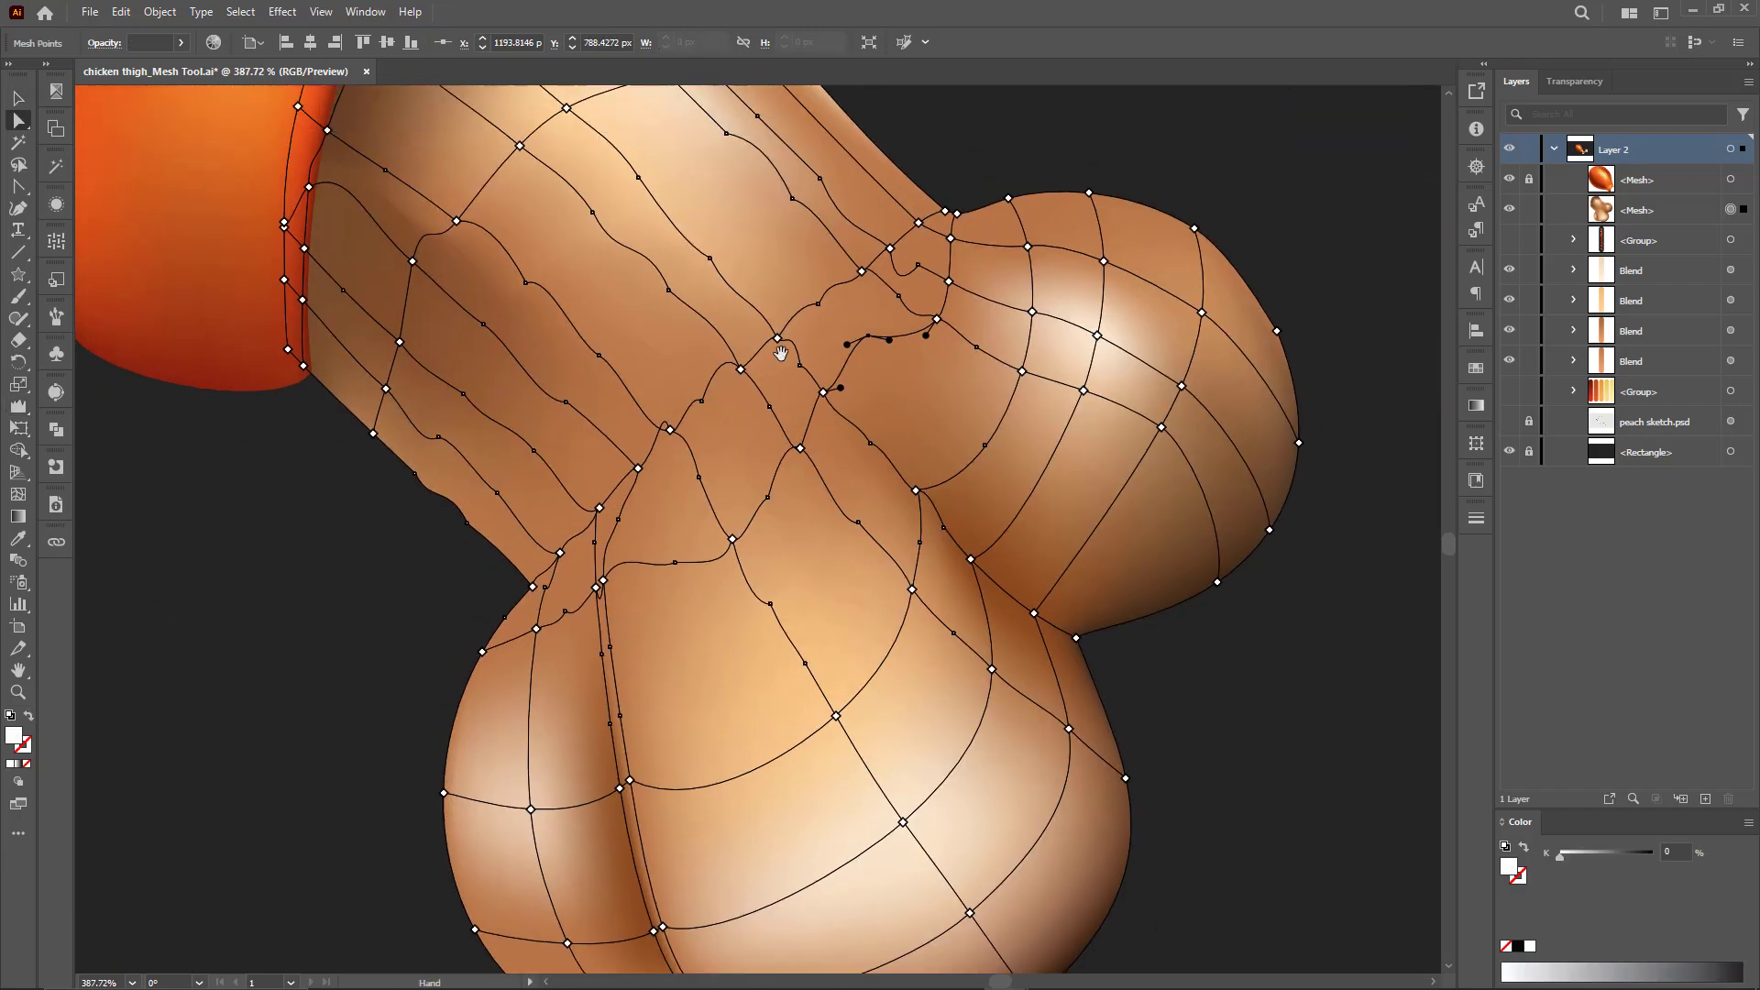
drag(618, 519, 674, 502)
drag(833, 638, 837, 603)
drag(813, 557, 849, 593)
drag(825, 353, 825, 568)
drag(787, 566, 871, 566)
drag(741, 565, 1152, 492)
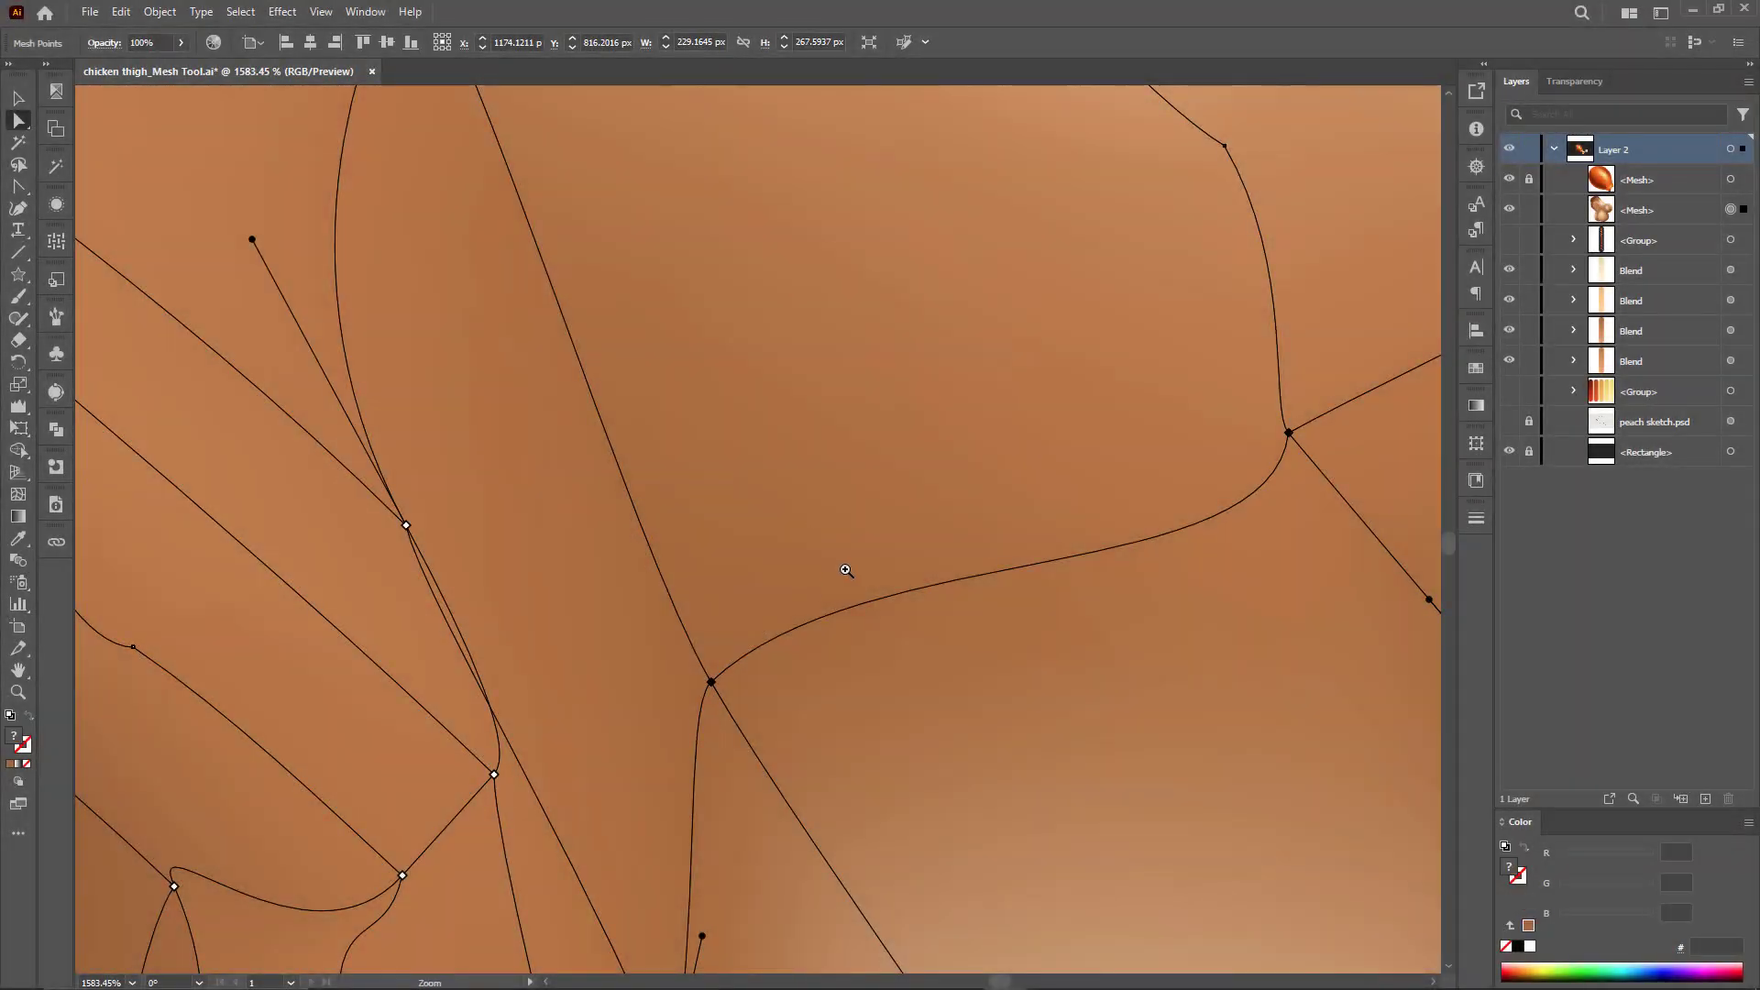
drag(844, 569, 697, 609)
drag(941, 594, 793, 541)
drag(760, 600, 759, 658)
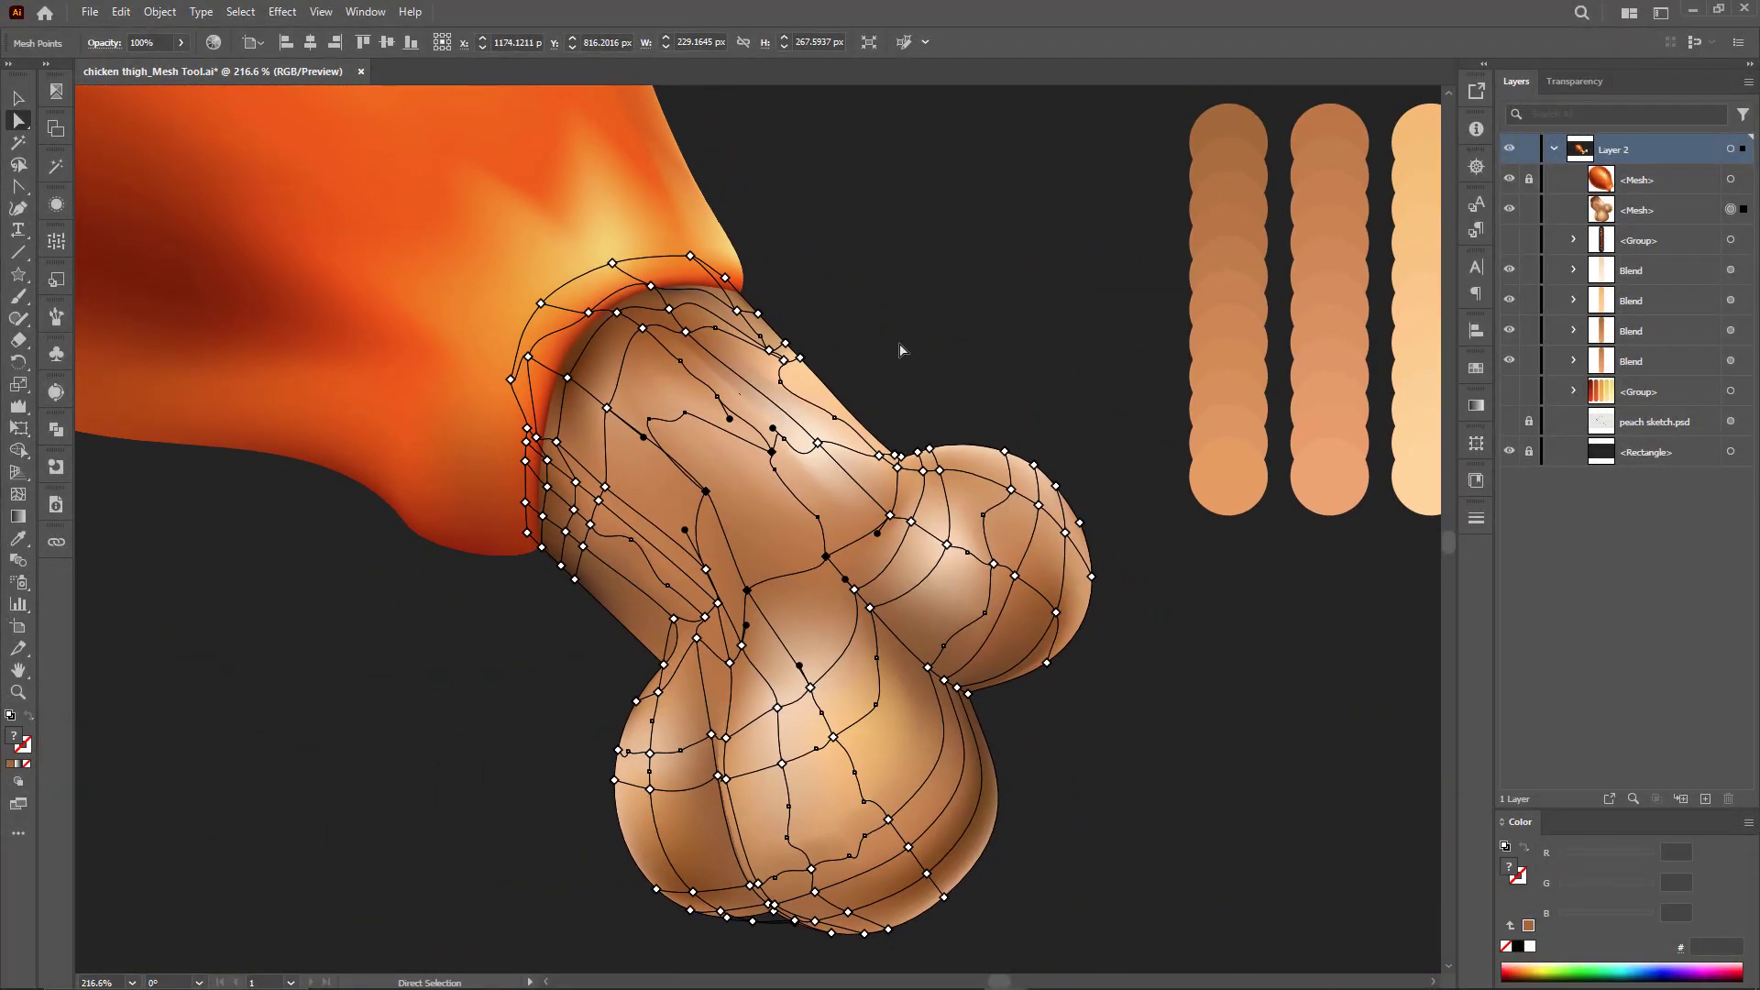
Step: Color the mesh point at the bone's upper left edge brown 844E21 and move the neighboring outer point inward toward the edge
click(899, 350)
click(715, 418)
drag(634, 403, 737, 404)
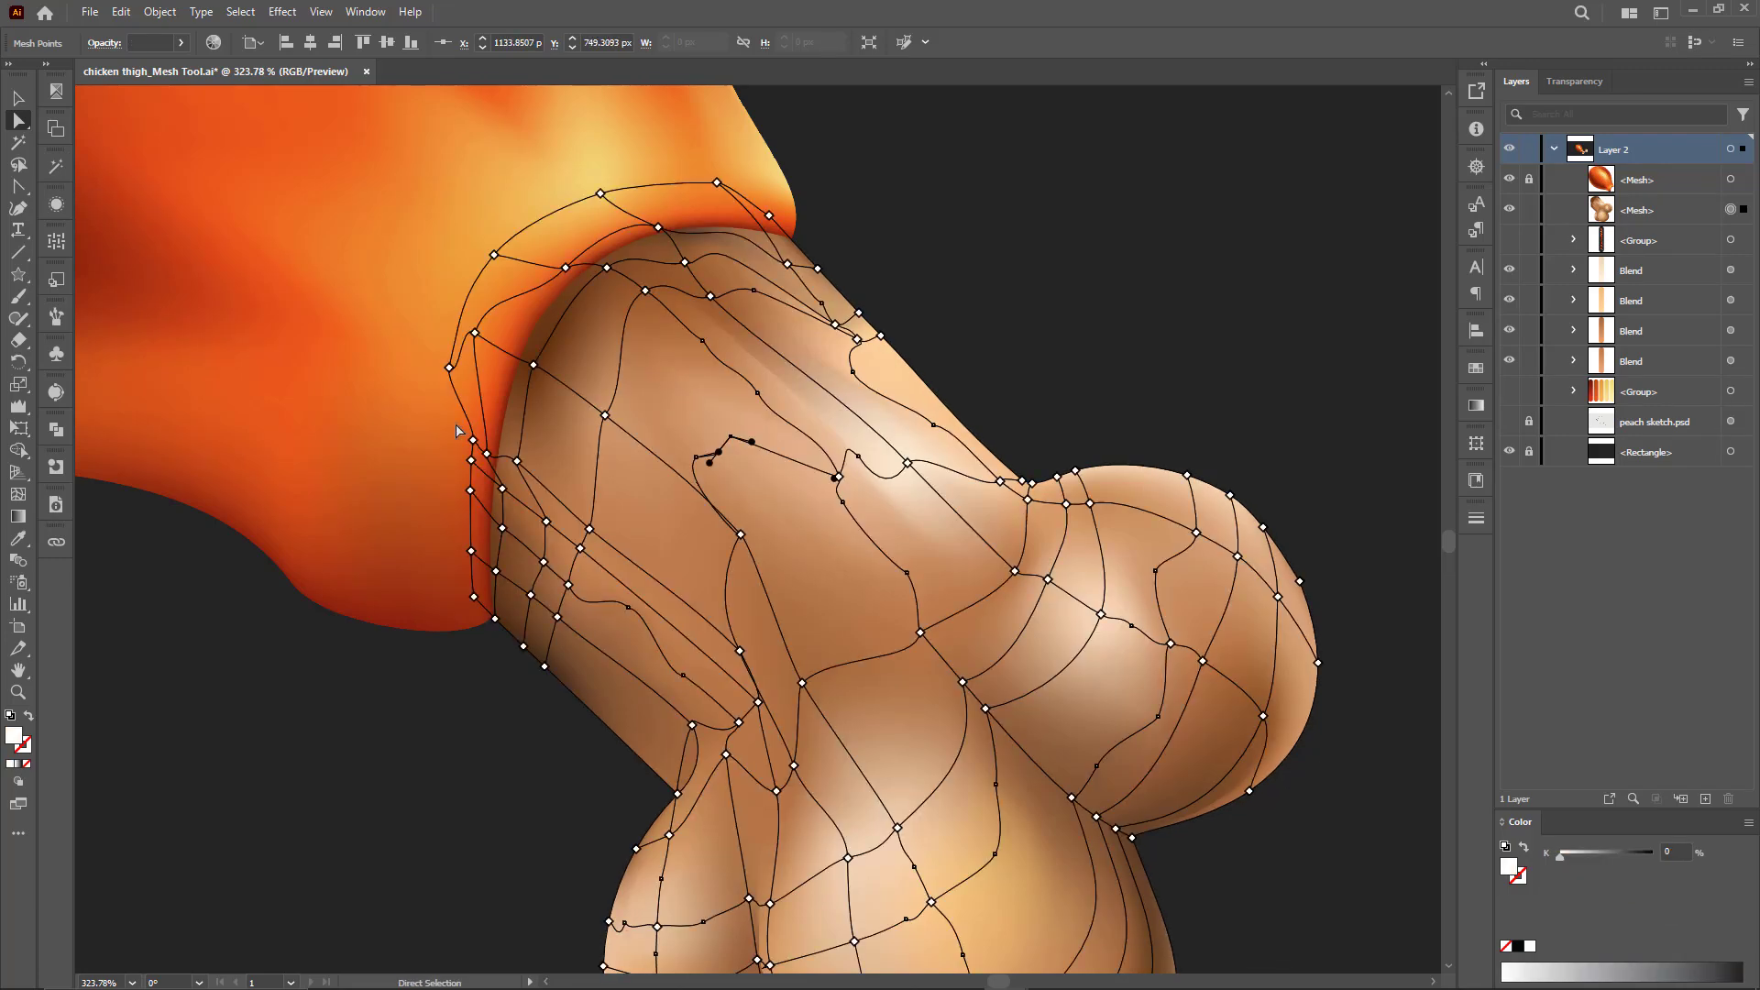
click(488, 455)
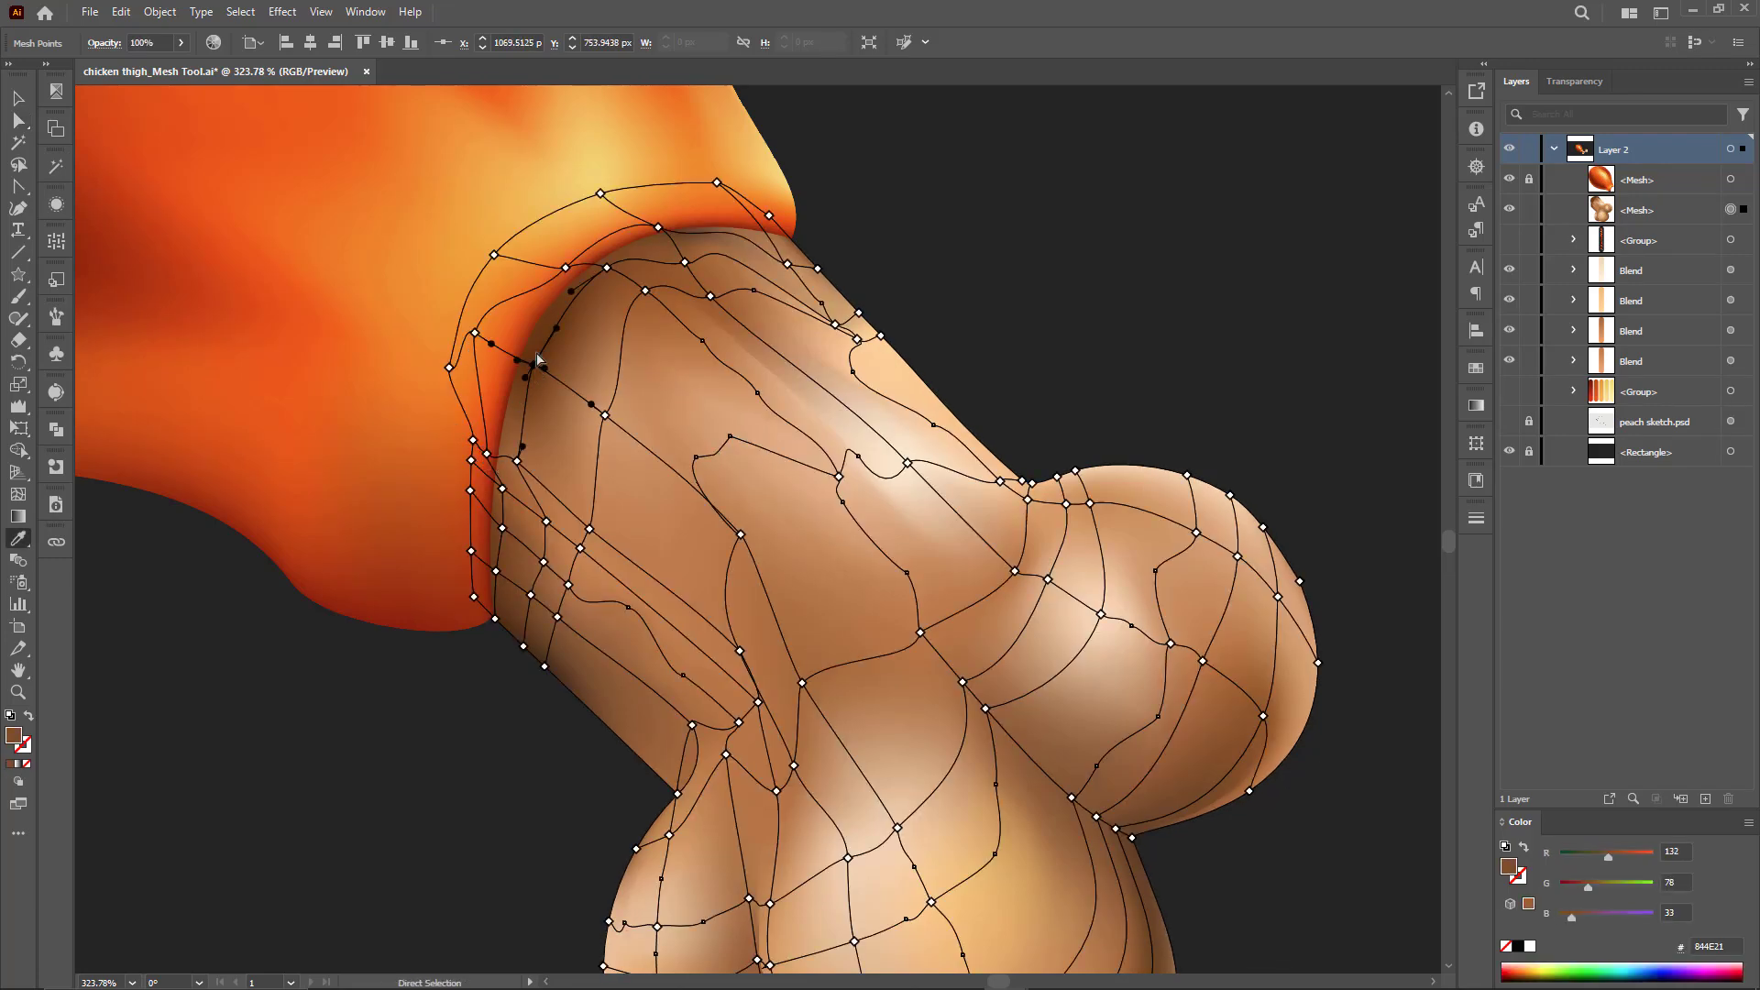
drag(474, 333, 502, 354)
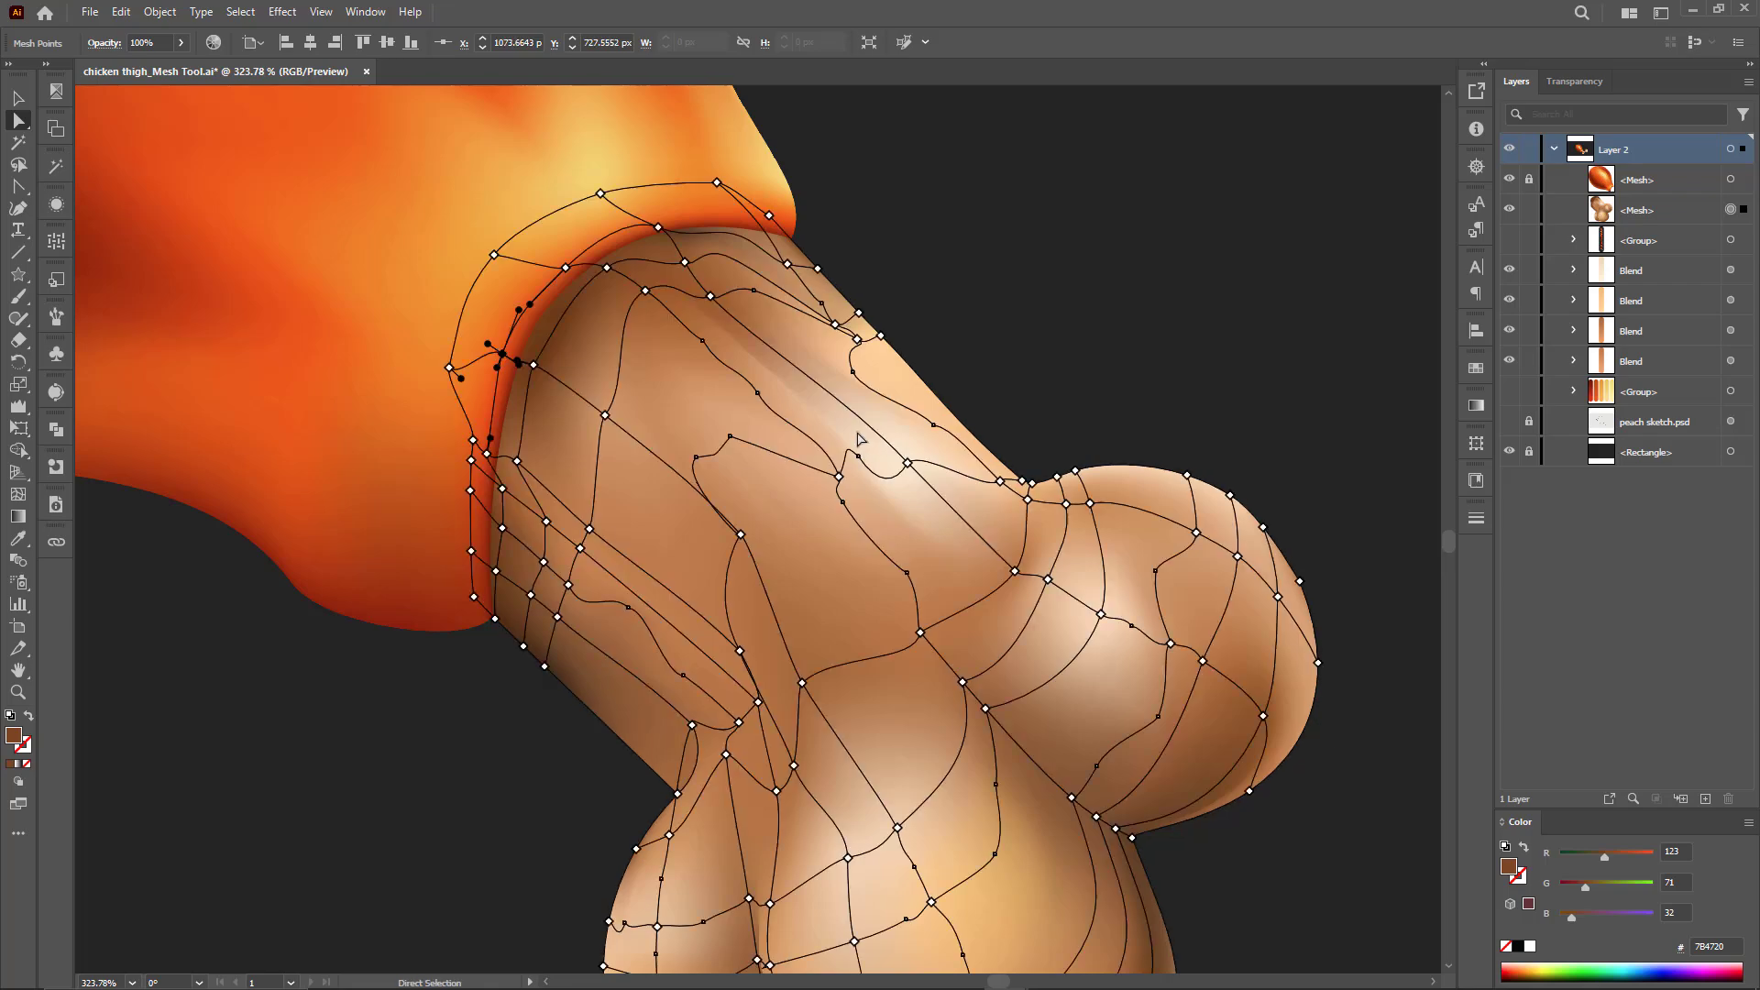
Step: Deselect the bone mesh, bring the whole drumstick into view and save the document
click(989, 364)
drag(929, 599, 833, 594)
drag(832, 594, 908, 756)
drag(907, 757, 802, 697)
key(v)
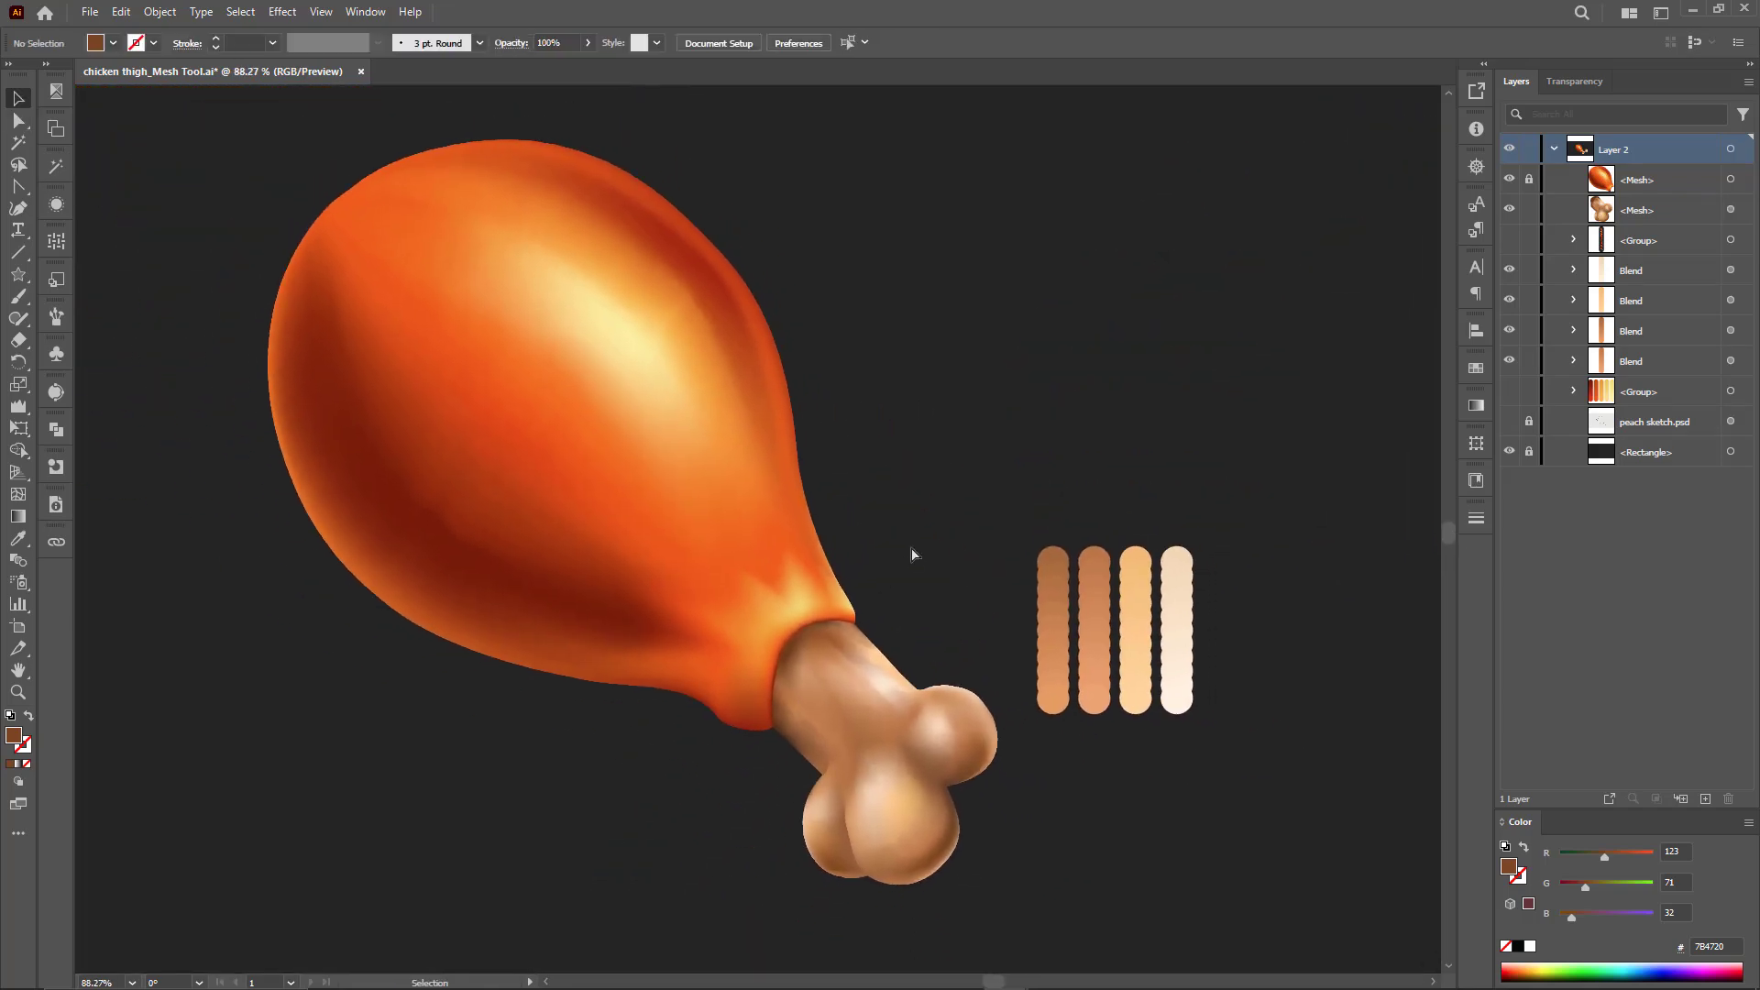
key(ctrl+s)
Step: Group the four brown-to-cream swatch blends and hide the group
drag(1252, 579, 1018, 595)
key(ctrl+g)
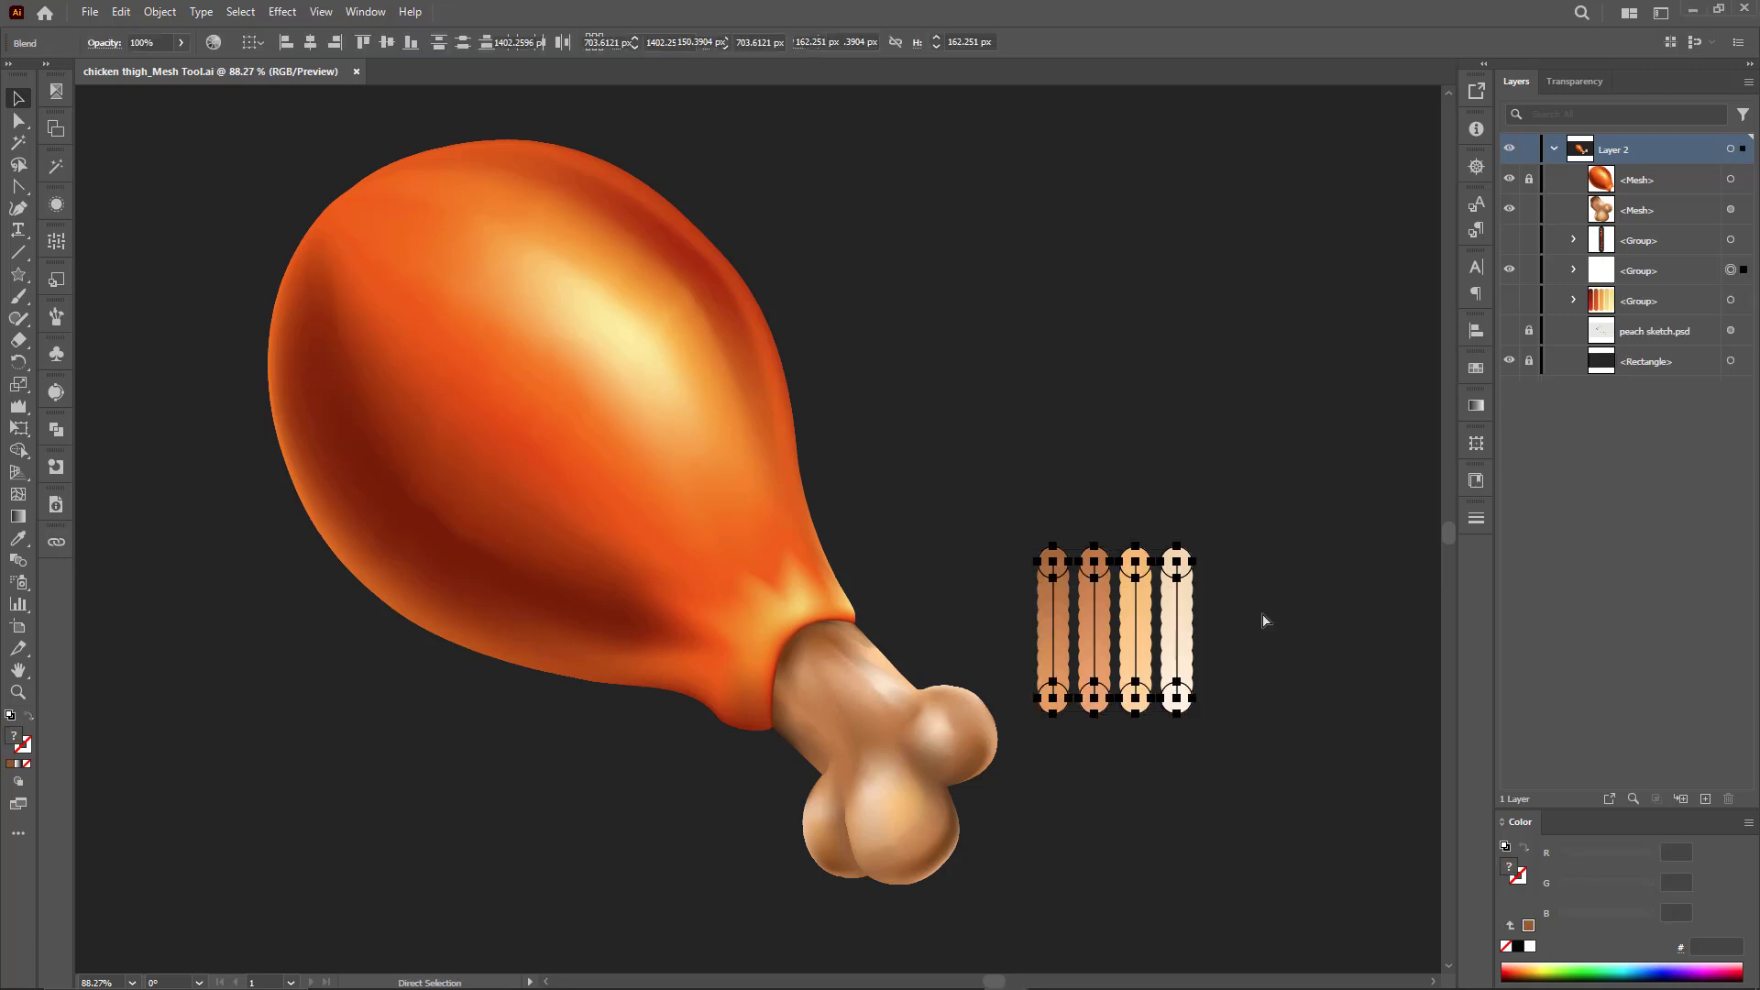
click(1509, 269)
Step: Push the thigh's lower skin edge into a wavy contour over the bone with the Warp tool
drag(755, 654, 819, 659)
scroll(917, 715, up, 1)
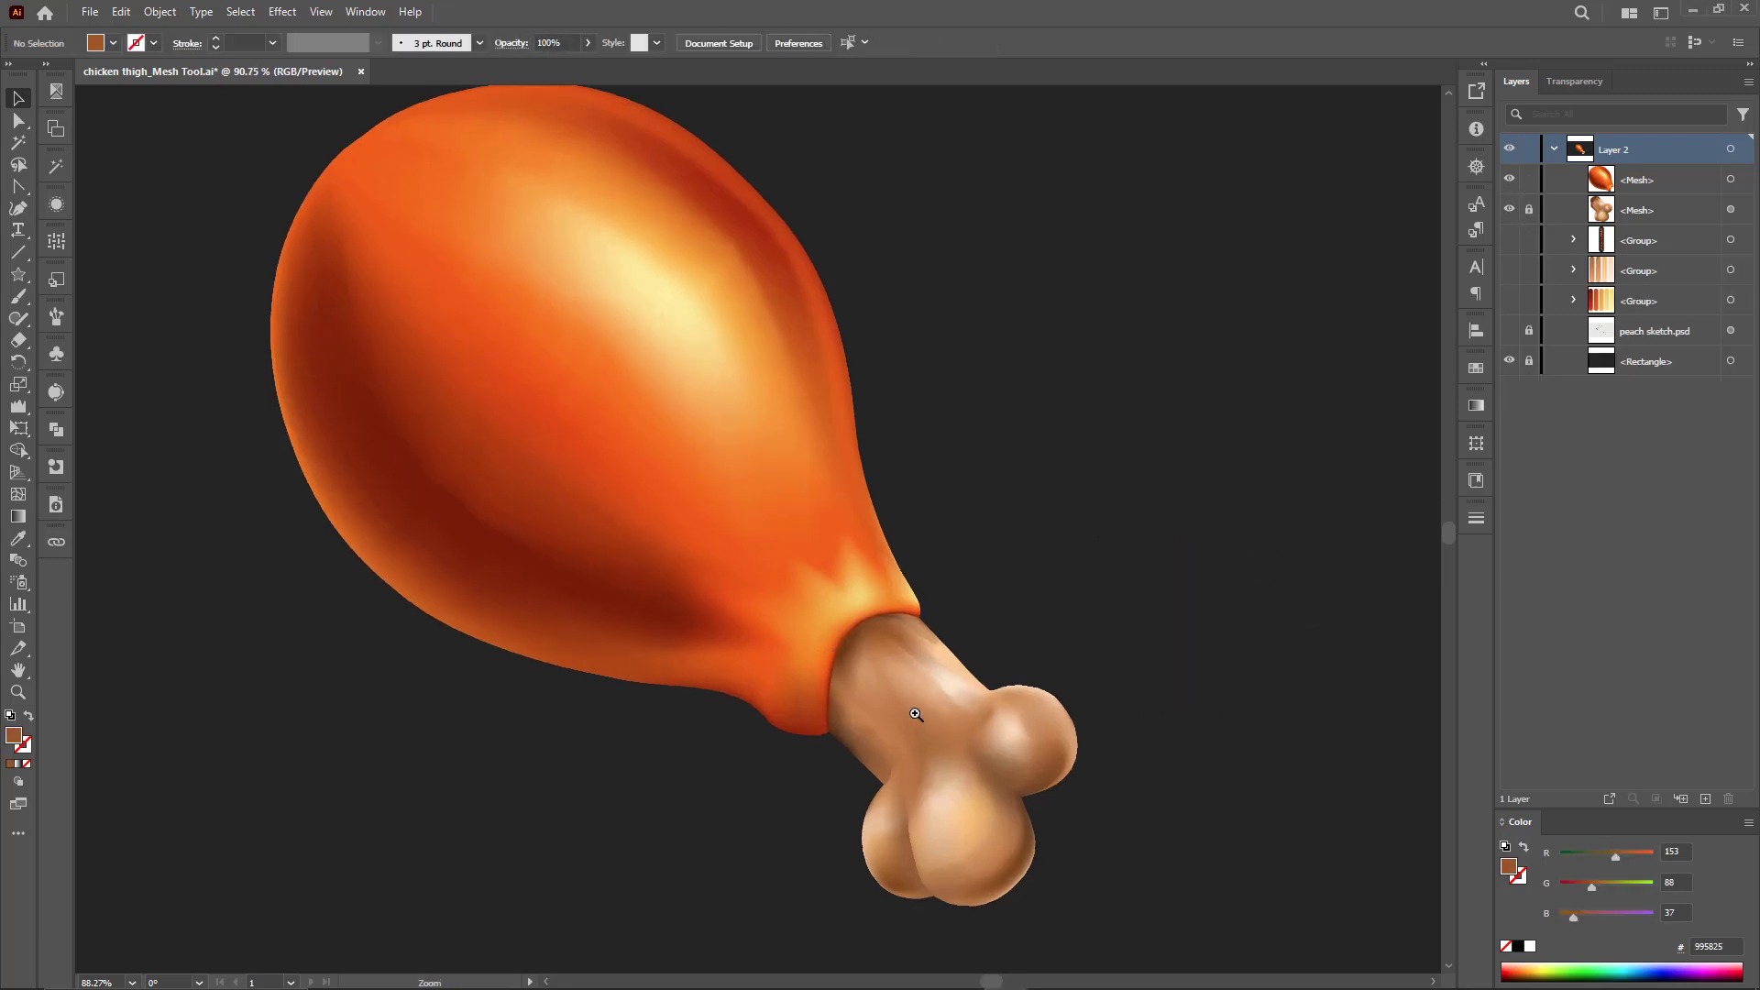
drag(919, 715, 907, 710)
click(766, 569)
drag(25, 423, 91, 422)
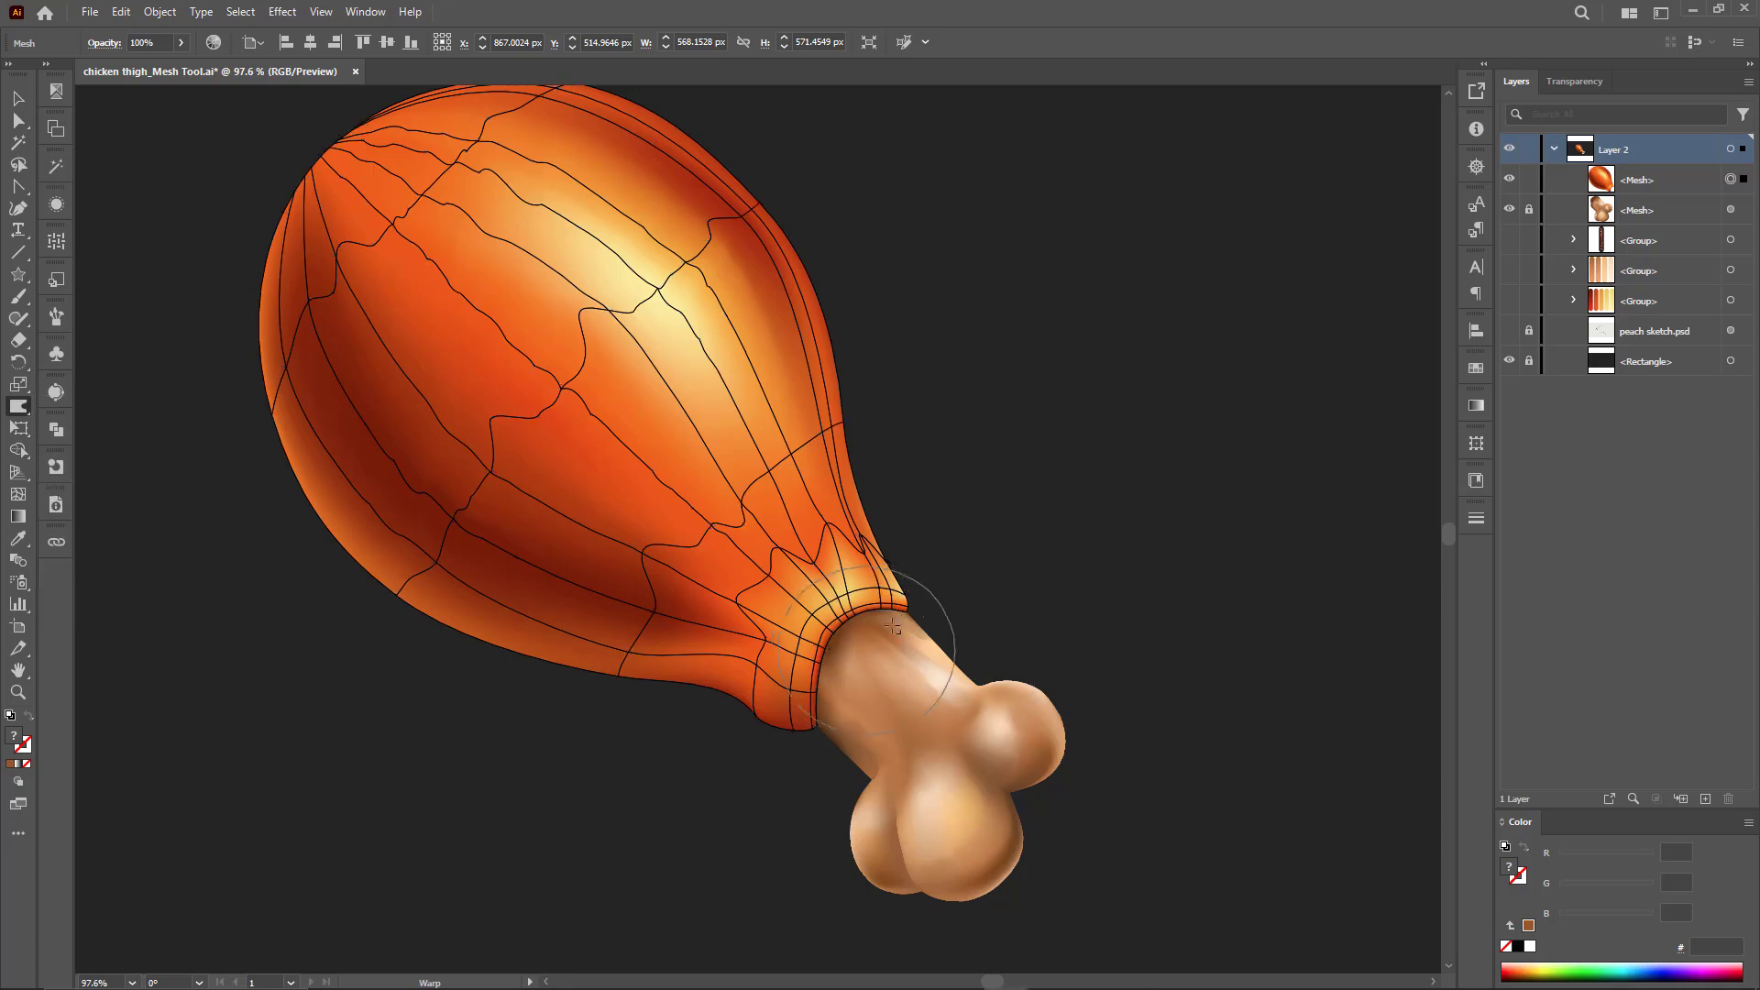
mouse_move(808, 622)
mouse_down()
mouse_move(854, 654)
mouse_move(821, 639)
mouse_move(808, 709)
mouse_move(786, 683)
mouse_move(770, 695)
mouse_move(838, 633)
mouse_move(876, 709)
mouse_up()
key(ctrl+shift+a)
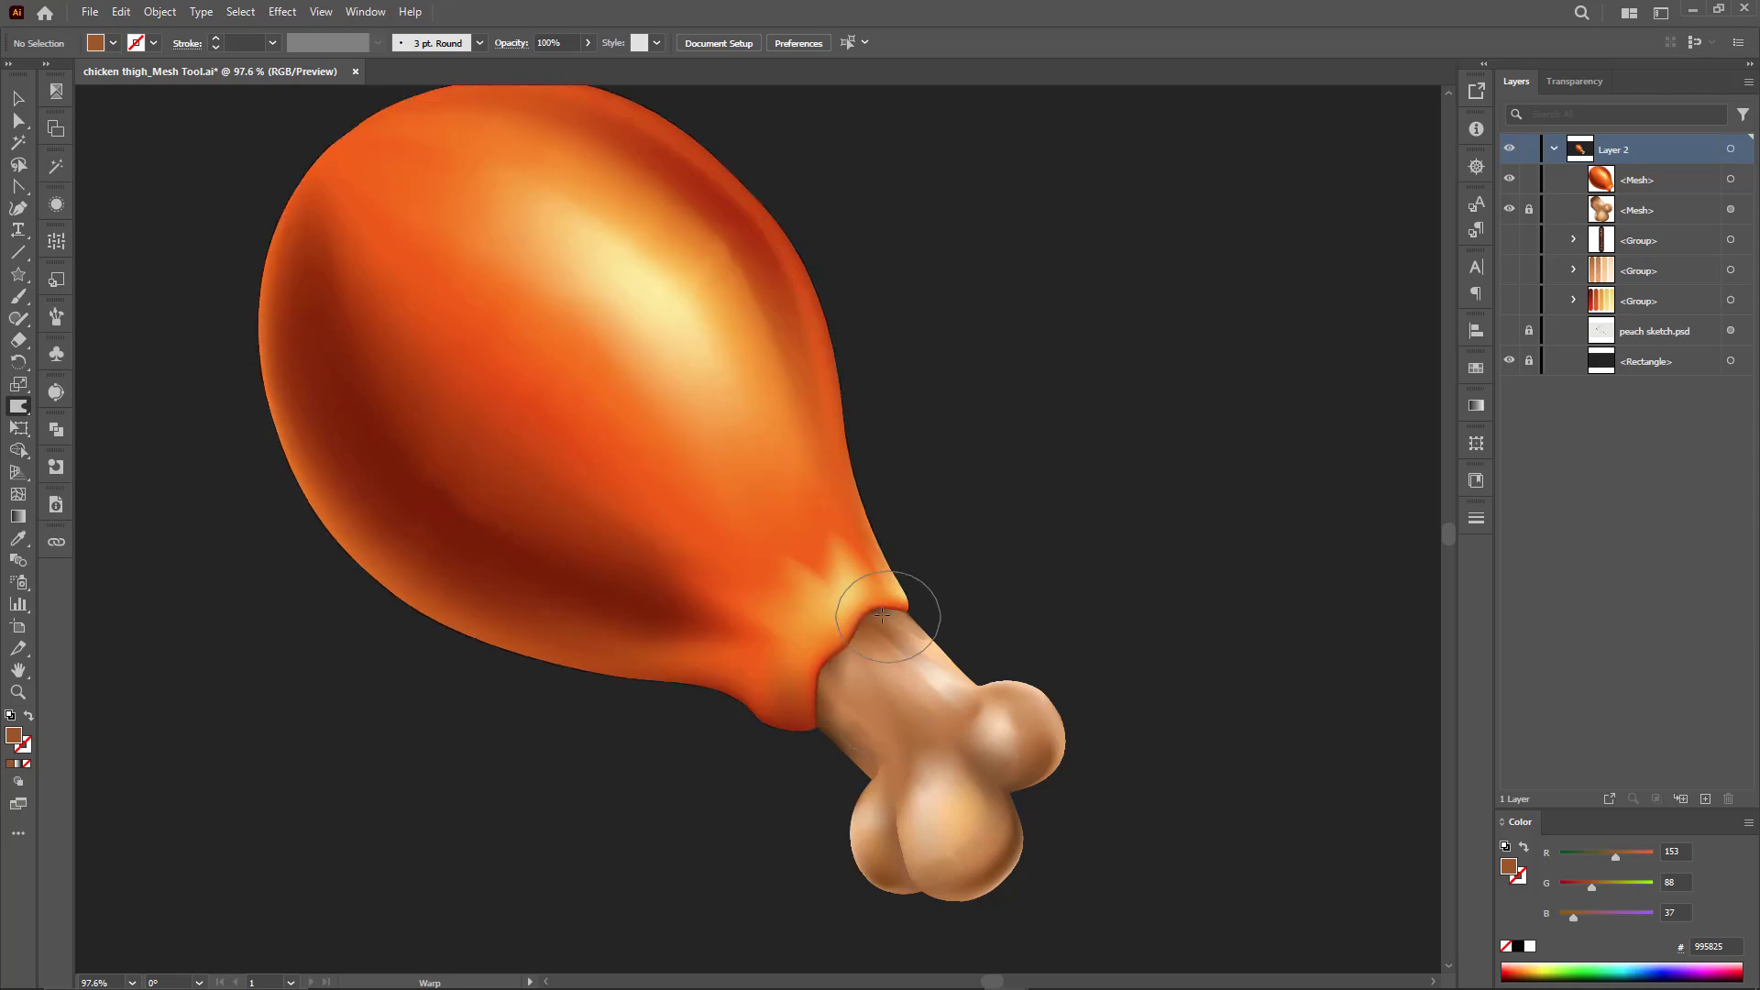
Step: Refine the wavy skin edge around the bone with further Warp strokes, including its lower left part
mouse_move(854, 620)
mouse_down()
mouse_move(806, 689)
mouse_move(852, 725)
mouse_move(812, 673)
mouse_move(845, 648)
mouse_up()
drag(849, 646, 945, 601)
scroll(832, 668, up, 3)
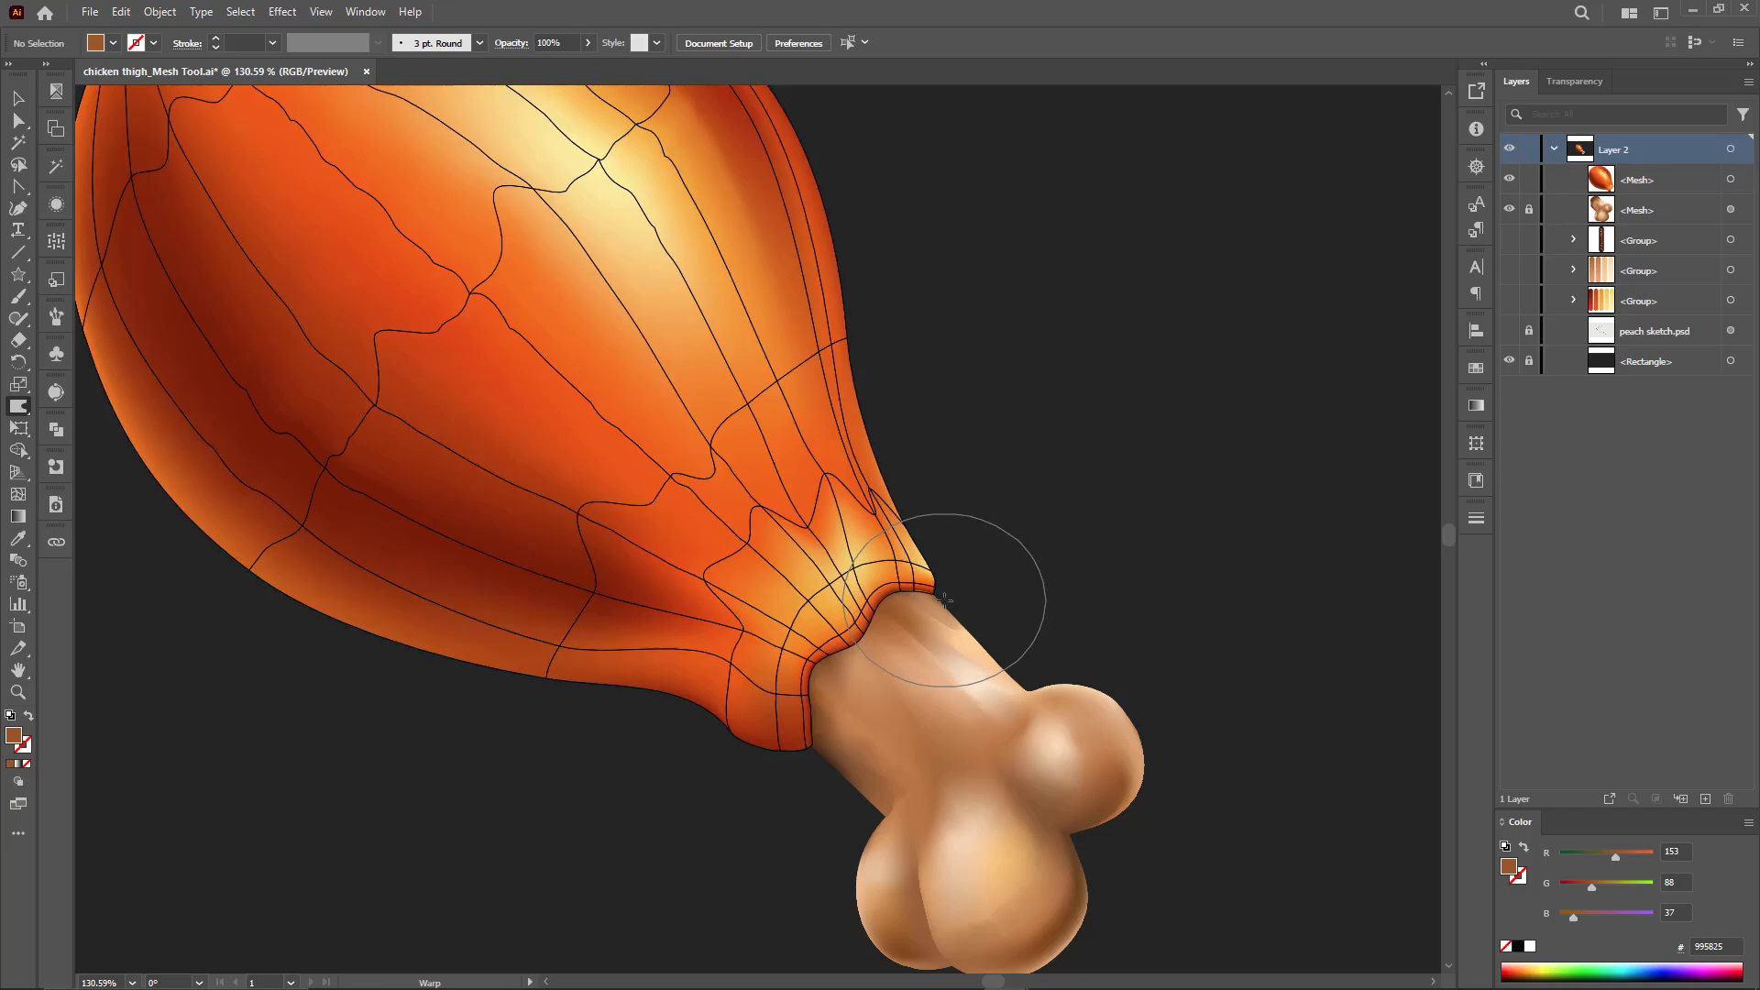
scroll(780, 774, up, 6)
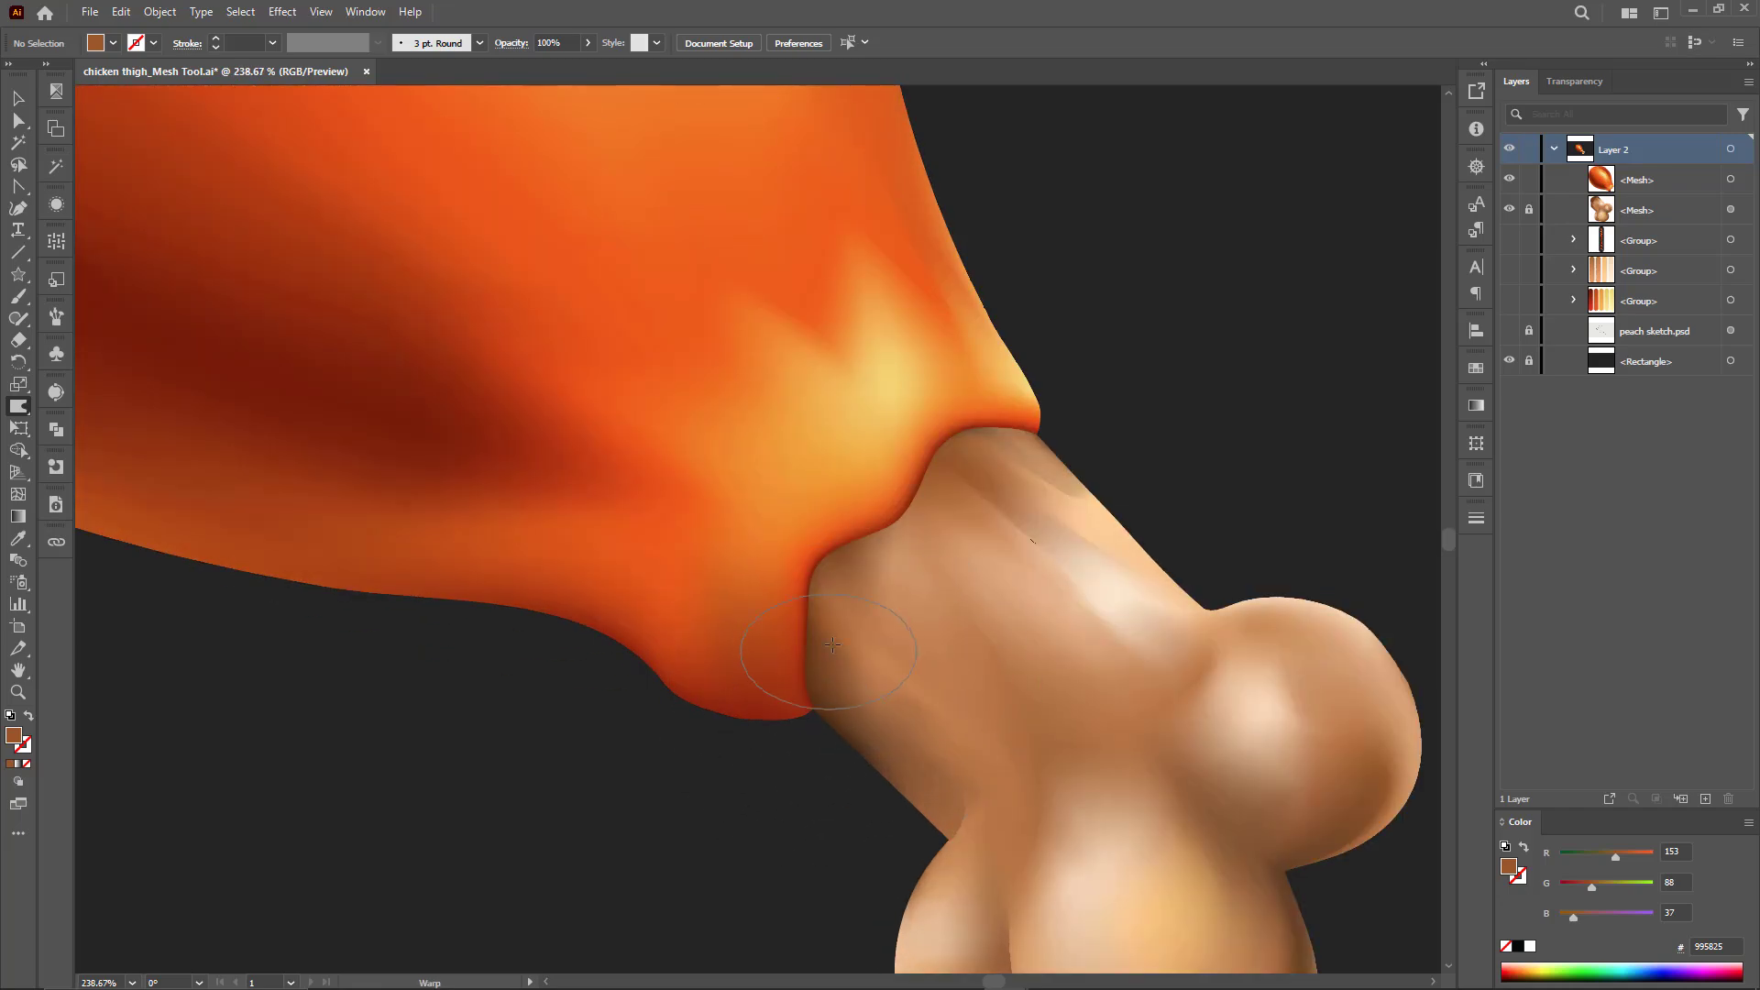
mouse_move(832, 645)
mouse_down()
mouse_move(783, 628)
mouse_move(804, 626)
mouse_move(821, 689)
mouse_move(794, 630)
mouse_up()
scroll(892, 612, down, 8)
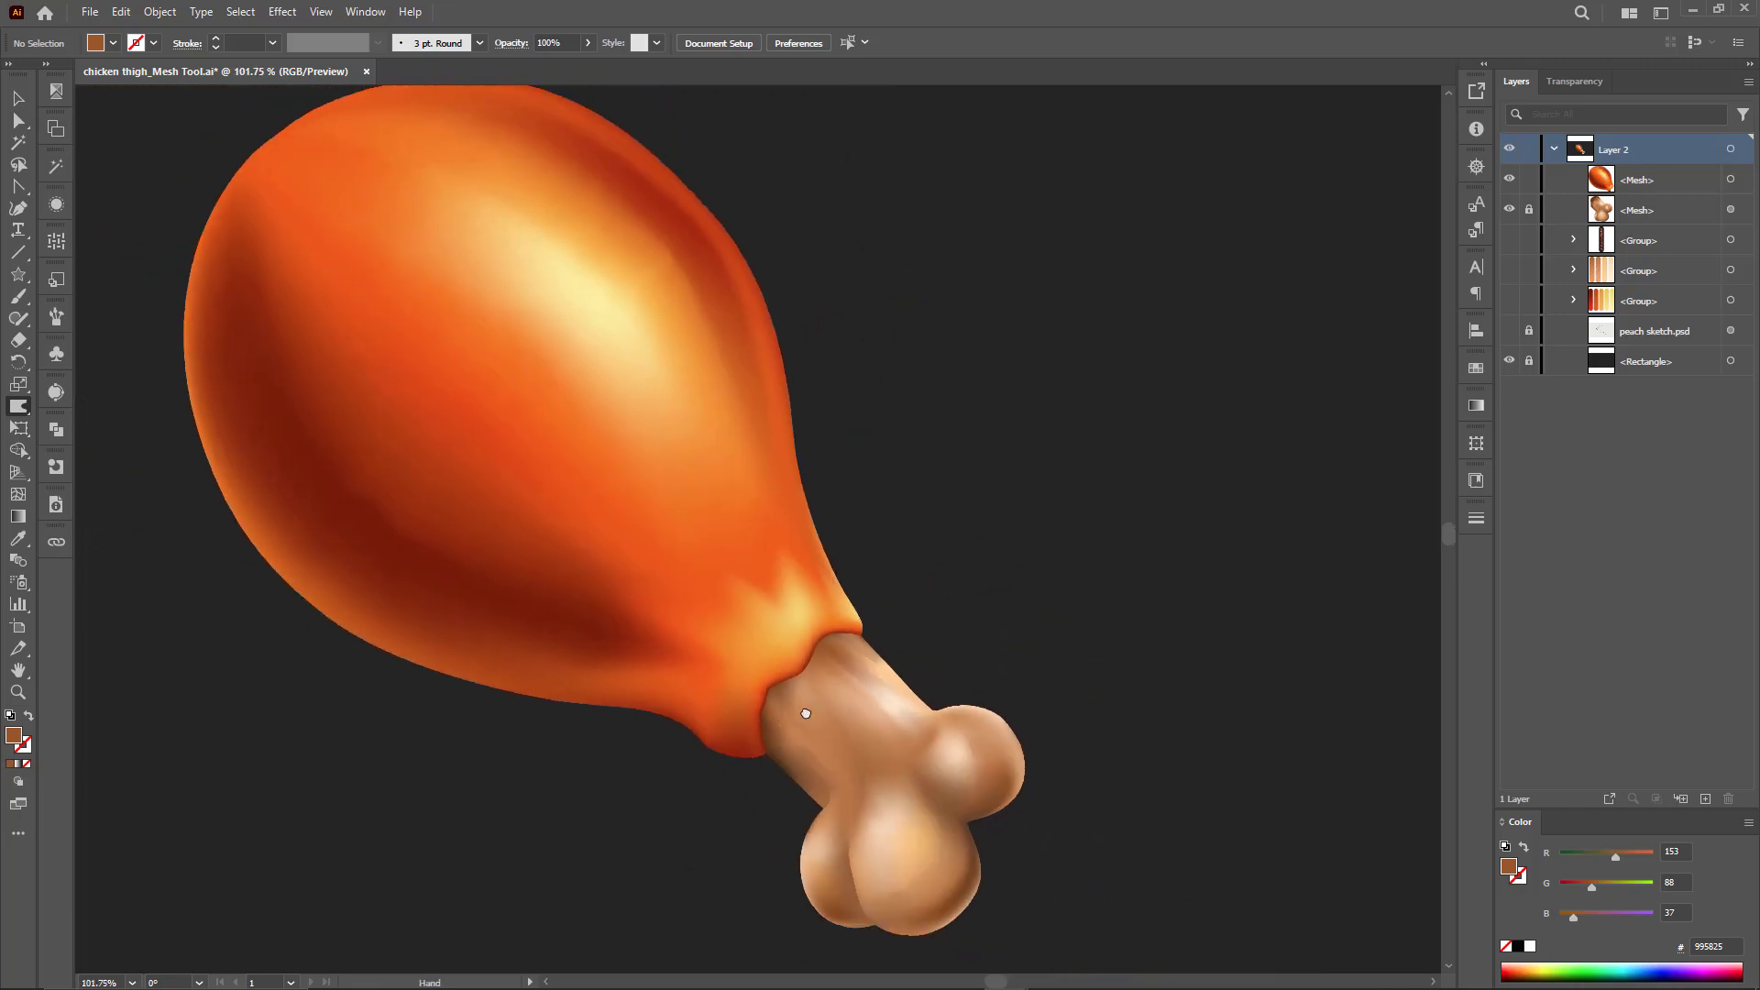
key(v)
drag(764, 656, 837, 707)
scroll(837, 706, down, 2)
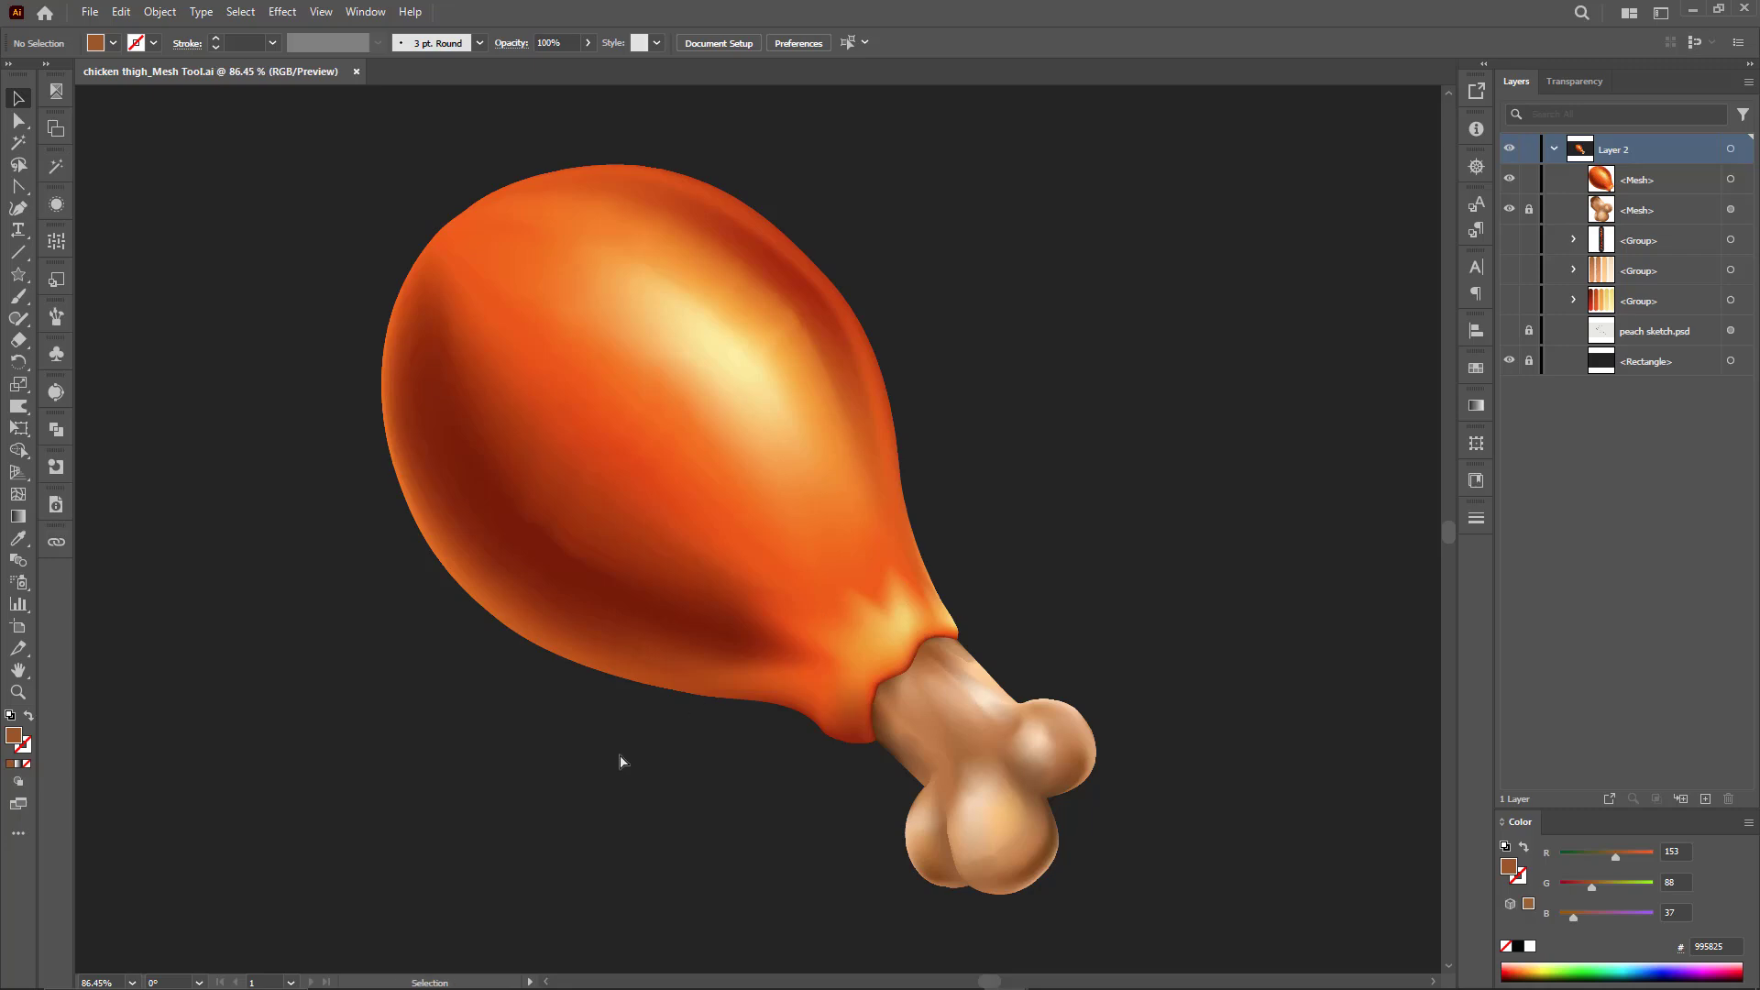
Step: Draw a black S-shaped steam wisp about 105 × 361 px over the thigh's right edge with the Pen tool
key(p)
click(876, 521)
drag(885, 356, 824, 295)
mouse_move(894, 156)
mouse_down()
mouse_move(787, 351)
mouse_move(852, 440)
mouse_up()
key(v)
Step: Add a lengthwise mesh line through the middle of the steam shape and color its point gray 8C8A85 in HSB mode
key(u)
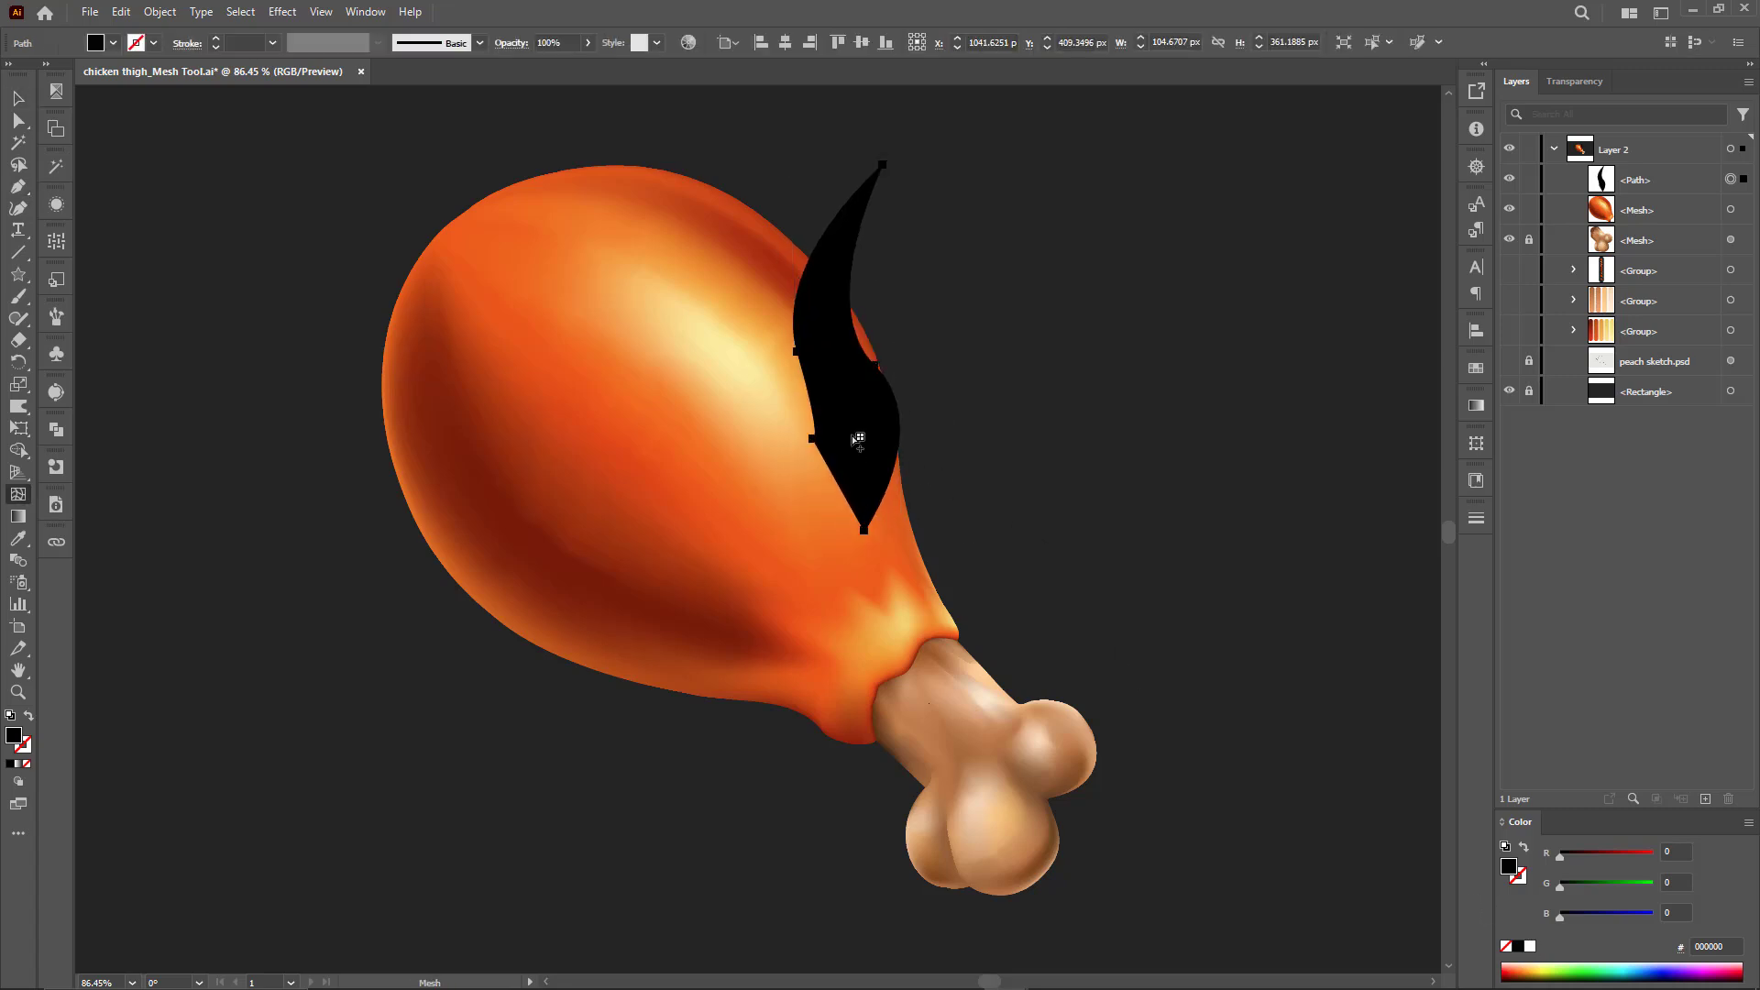
click(841, 487)
click(1748, 823)
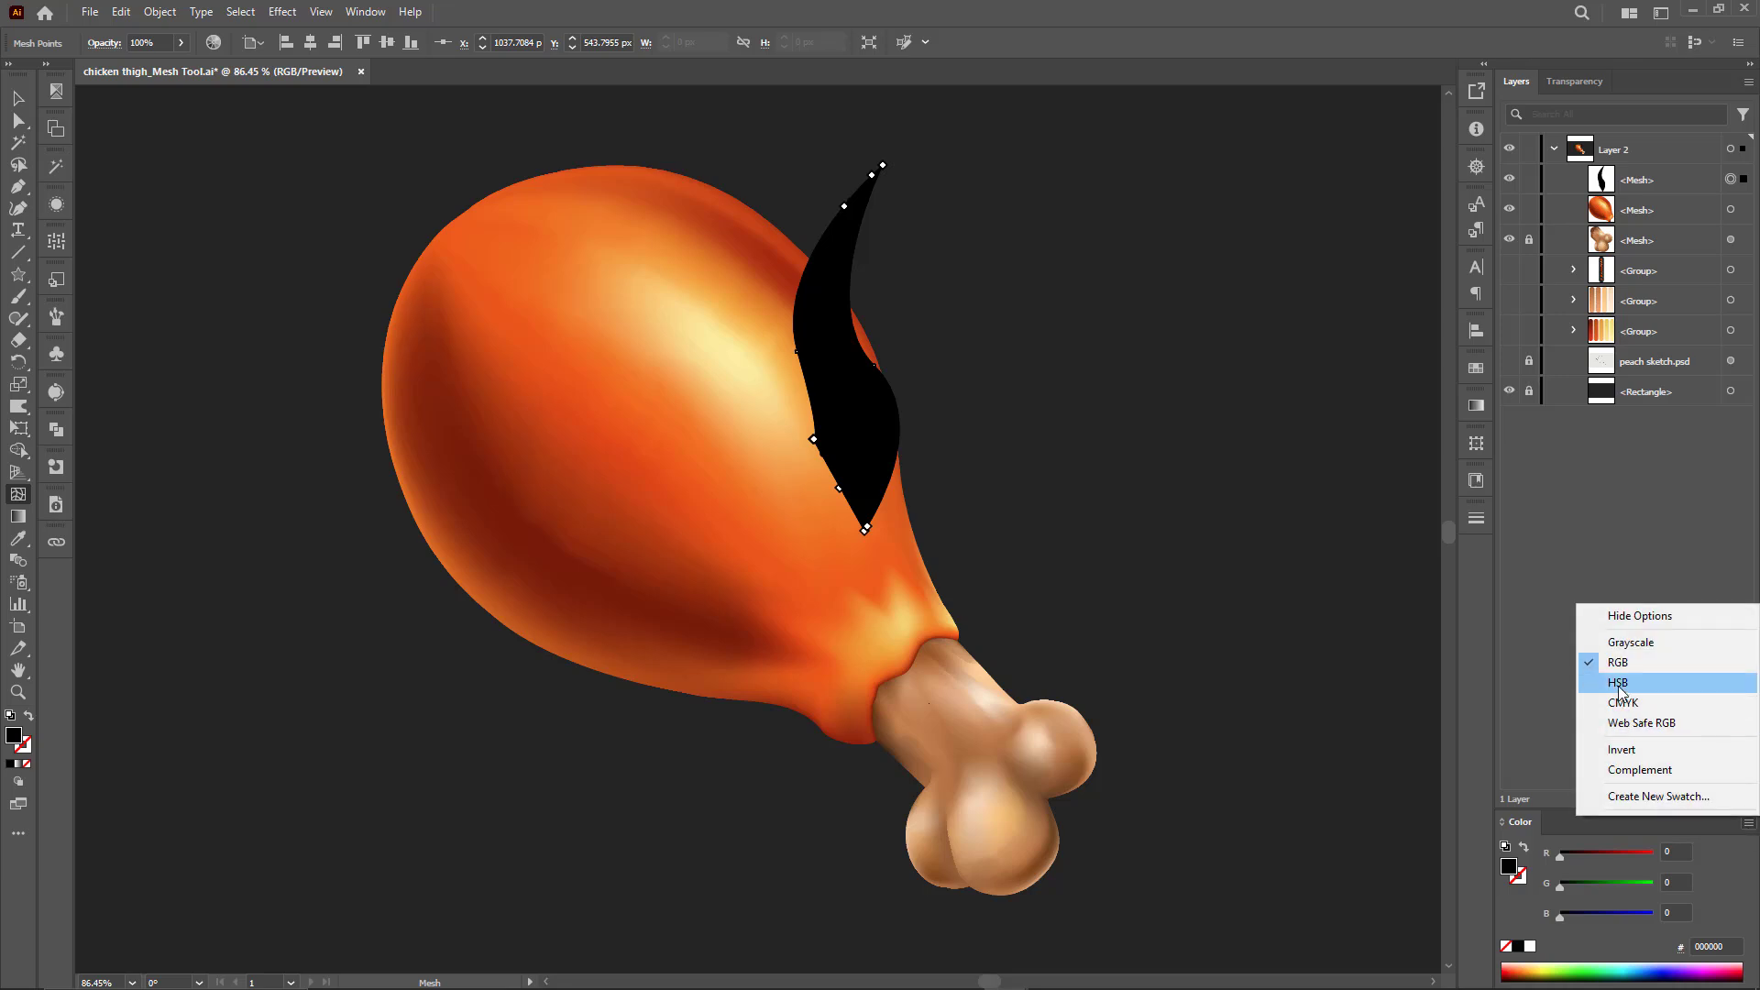
click(1631, 688)
drag(1560, 915, 1611, 914)
key(a)
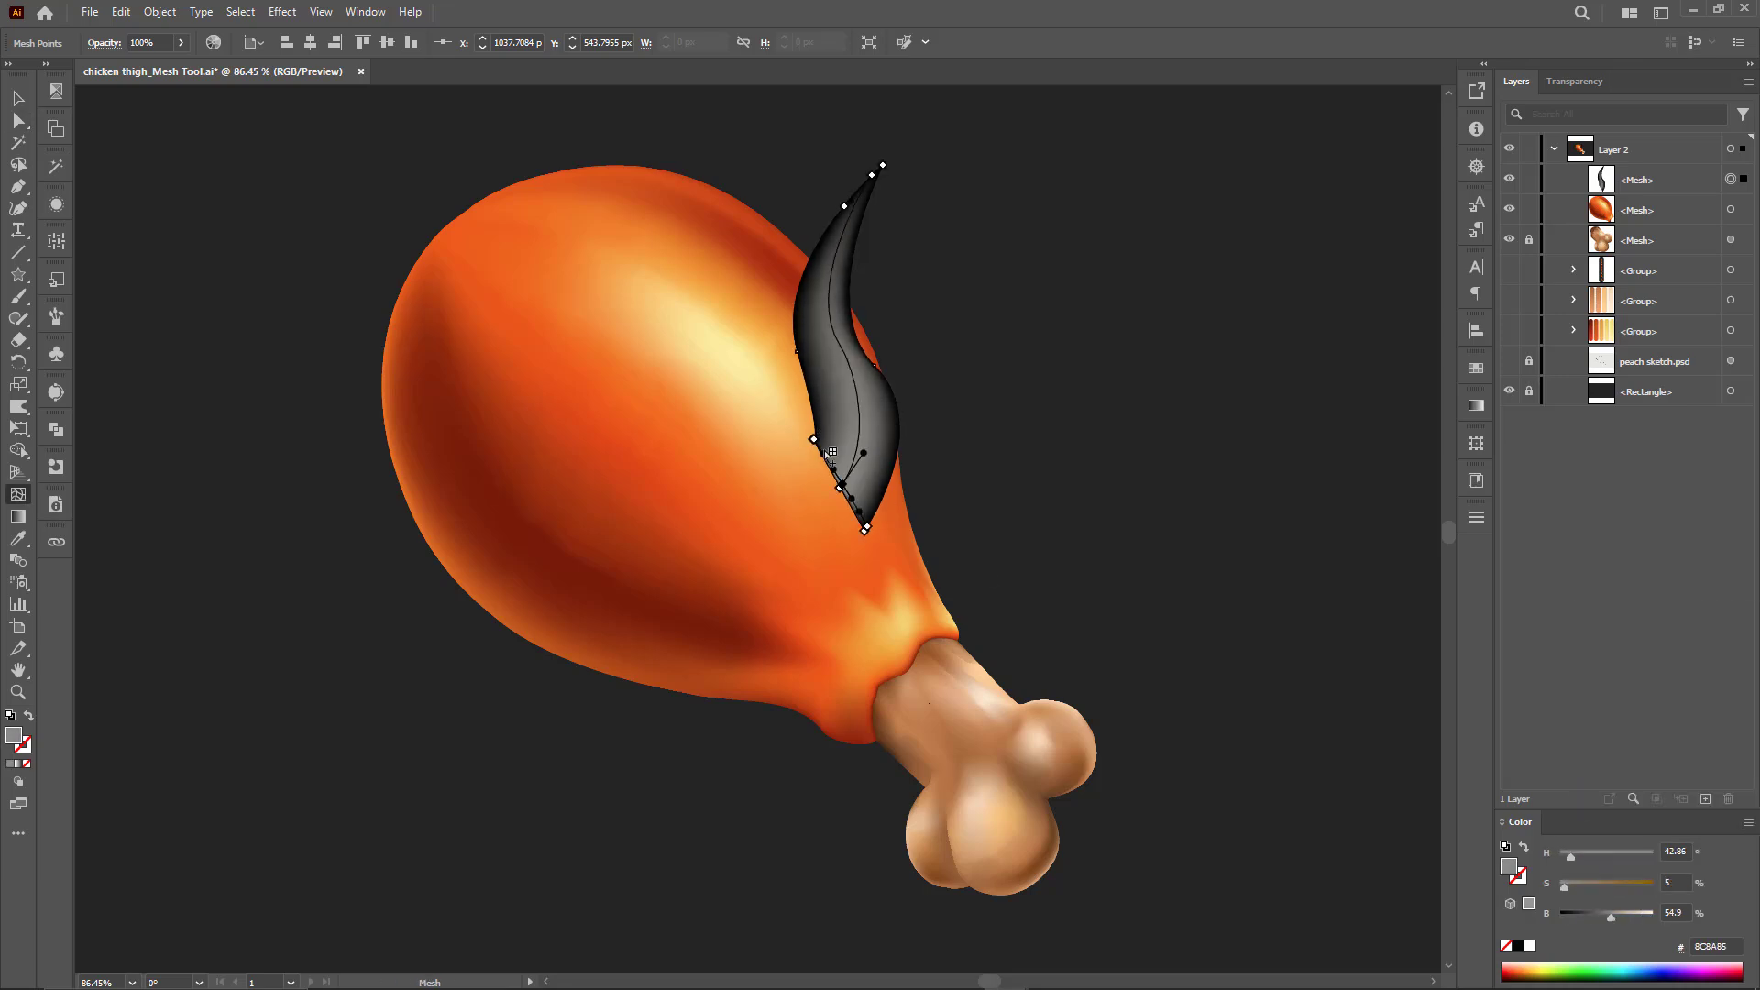
Step: Add a black lengthwise mesh line on each side of the steam shape's gray center line
click(830, 452)
click(1517, 945)
click(859, 517)
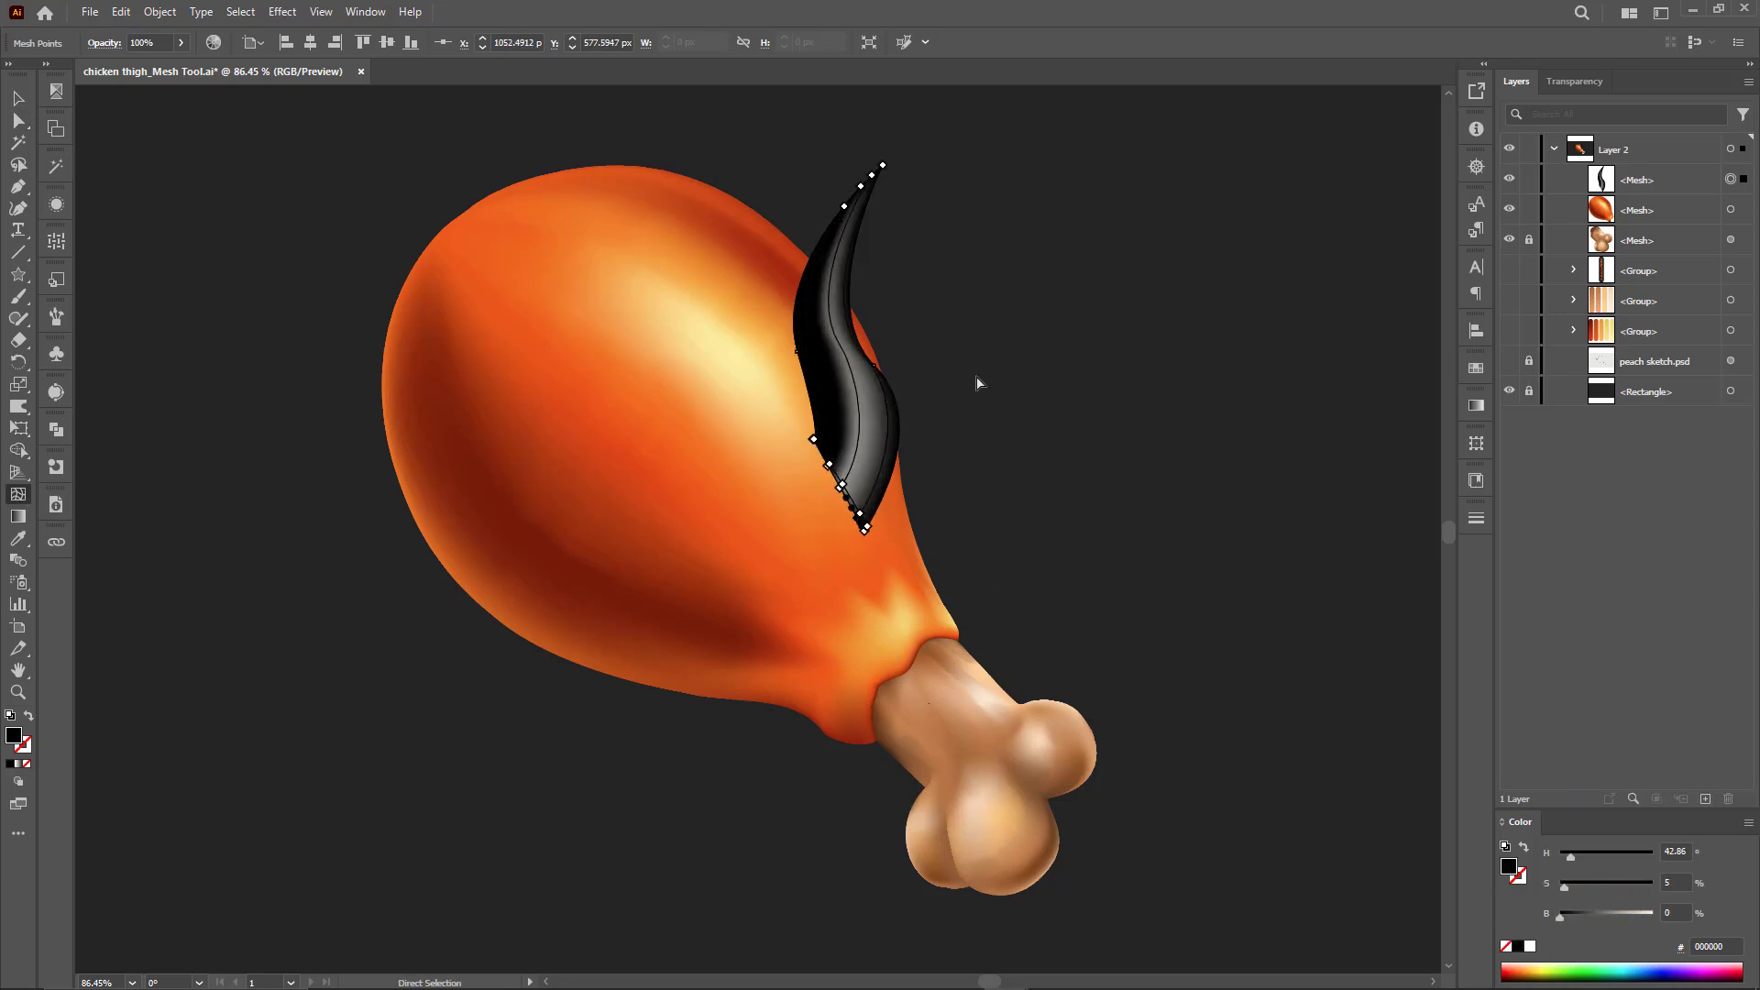
ctrl+click(978, 385)
Step: Change the steam mesh's blending mode so that its black areas drop out and only the gray glow remains
key(v)
click(861, 375)
click(104, 42)
click(47, 73)
click(42, 202)
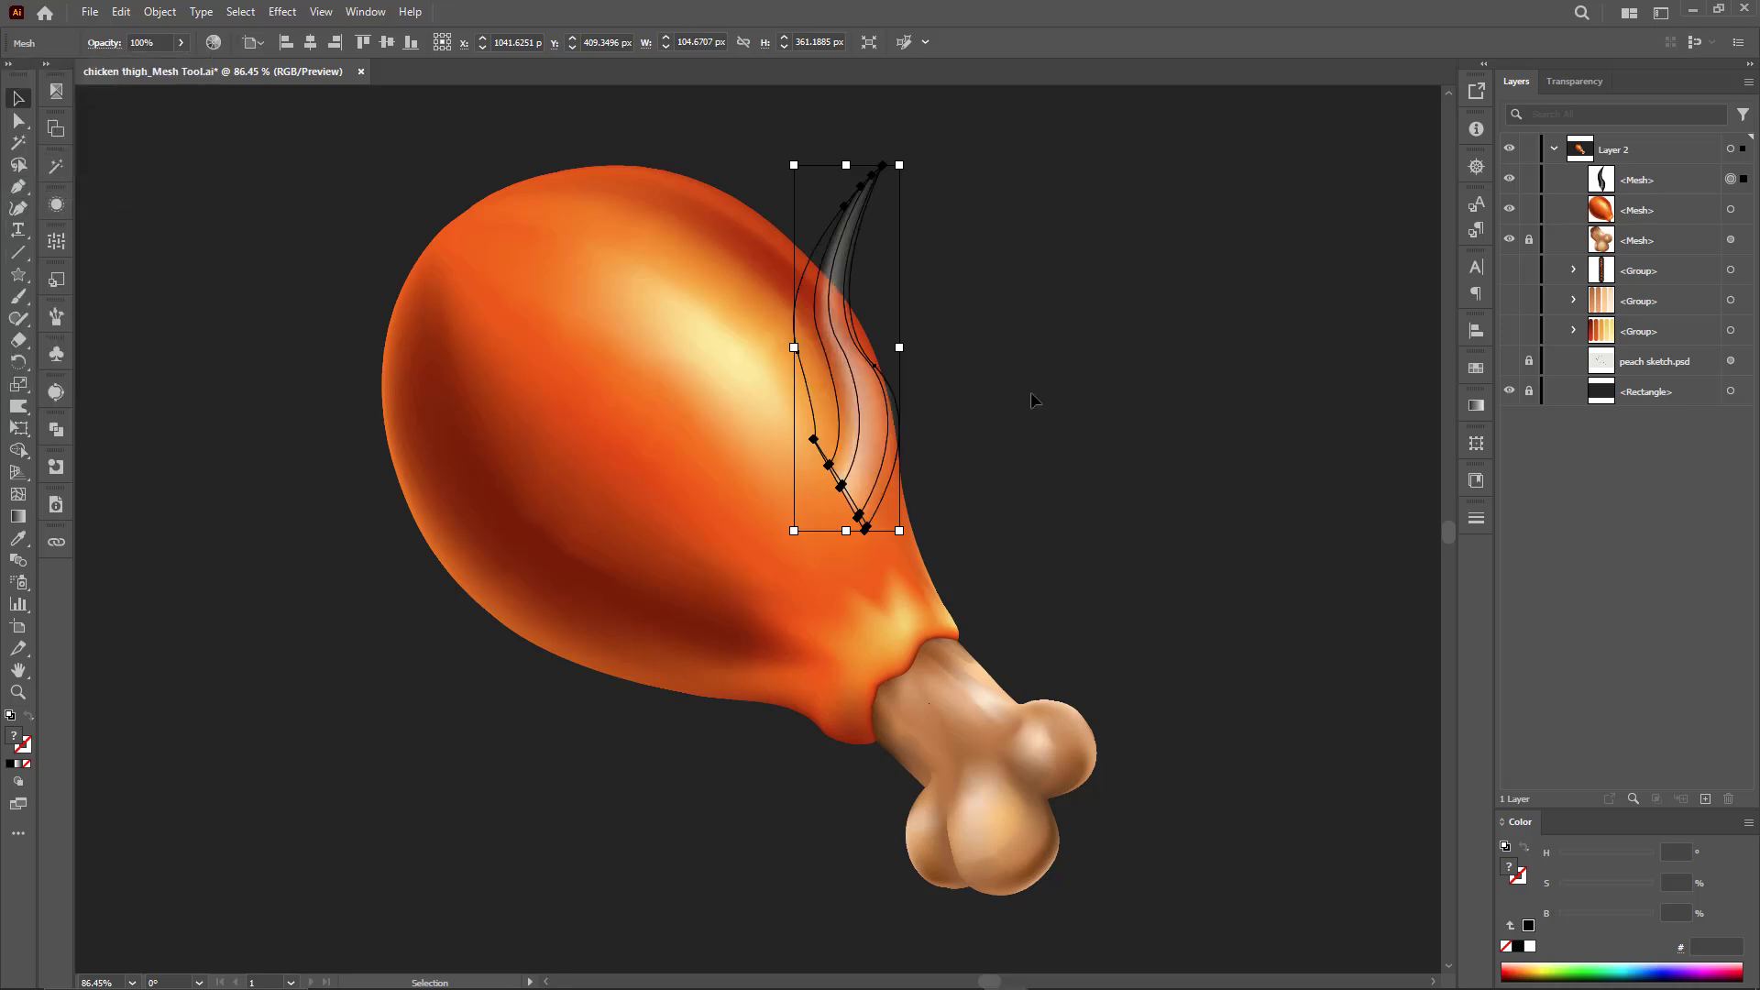
Step: Bend the steam mesh into a curling wisp about 211 × 365 px with large Warp tool strokes
click(20, 409)
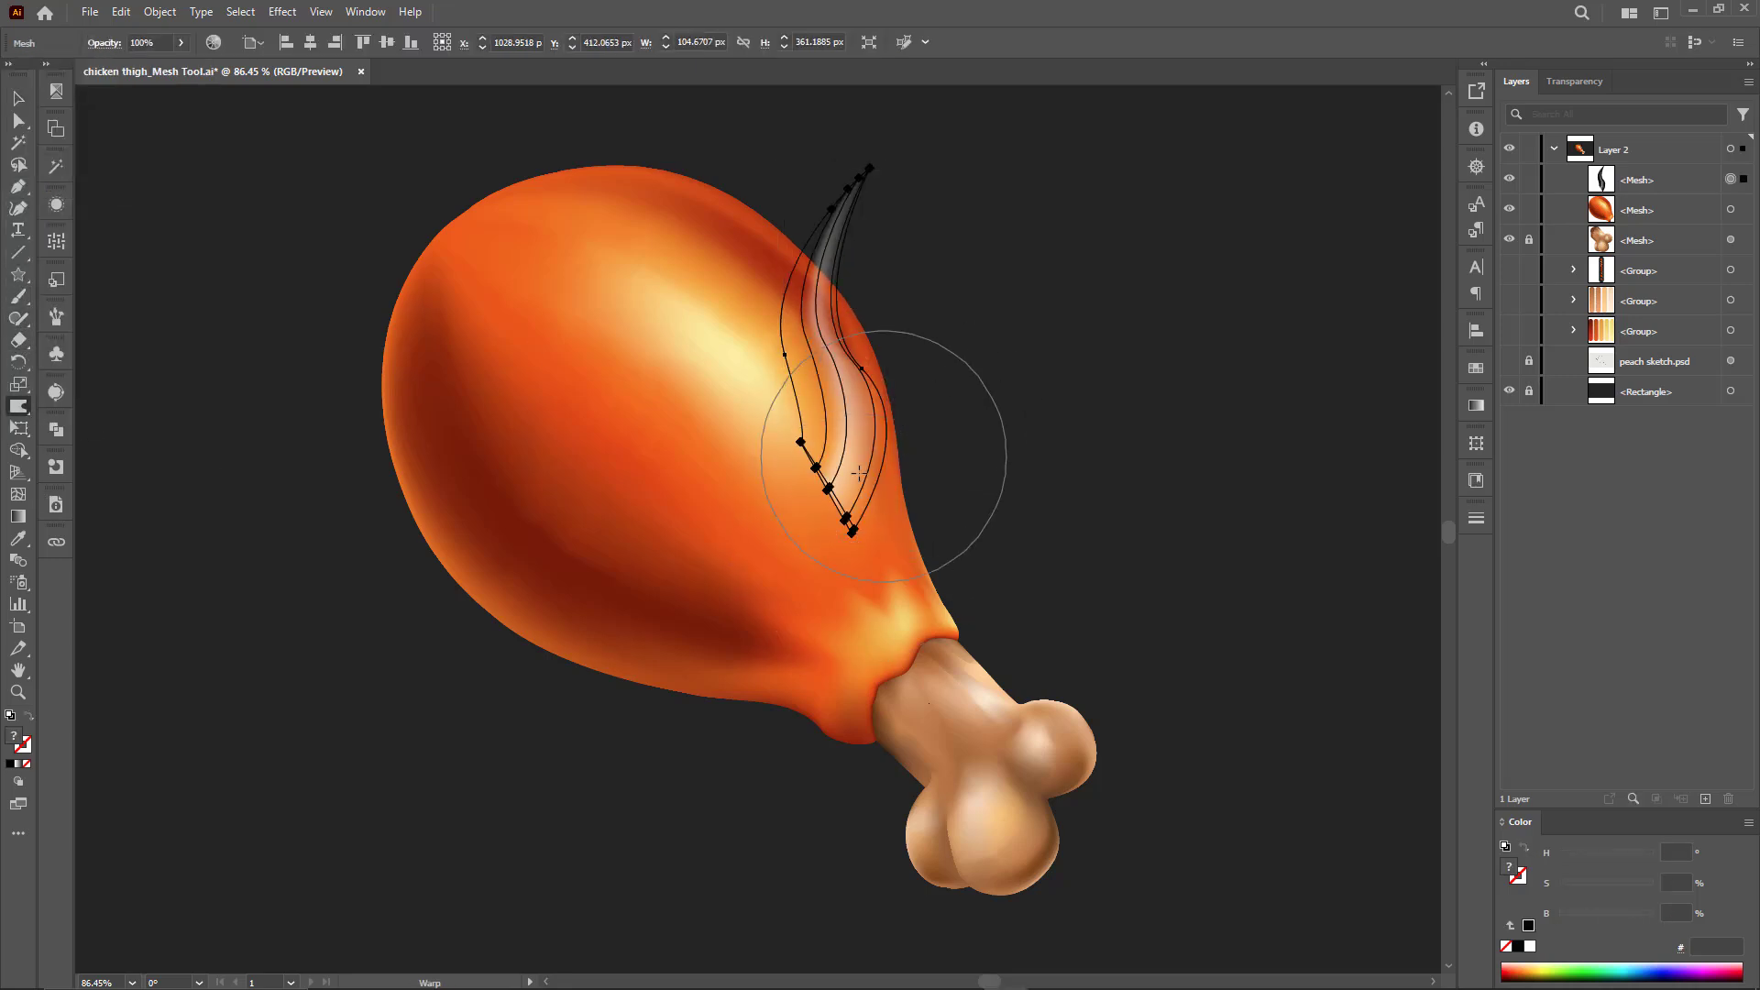
mouse_move(884, 452)
mouse_down()
mouse_move(782, 314)
mouse_move(642, 211)
mouse_up()
drag(810, 322, 798, 222)
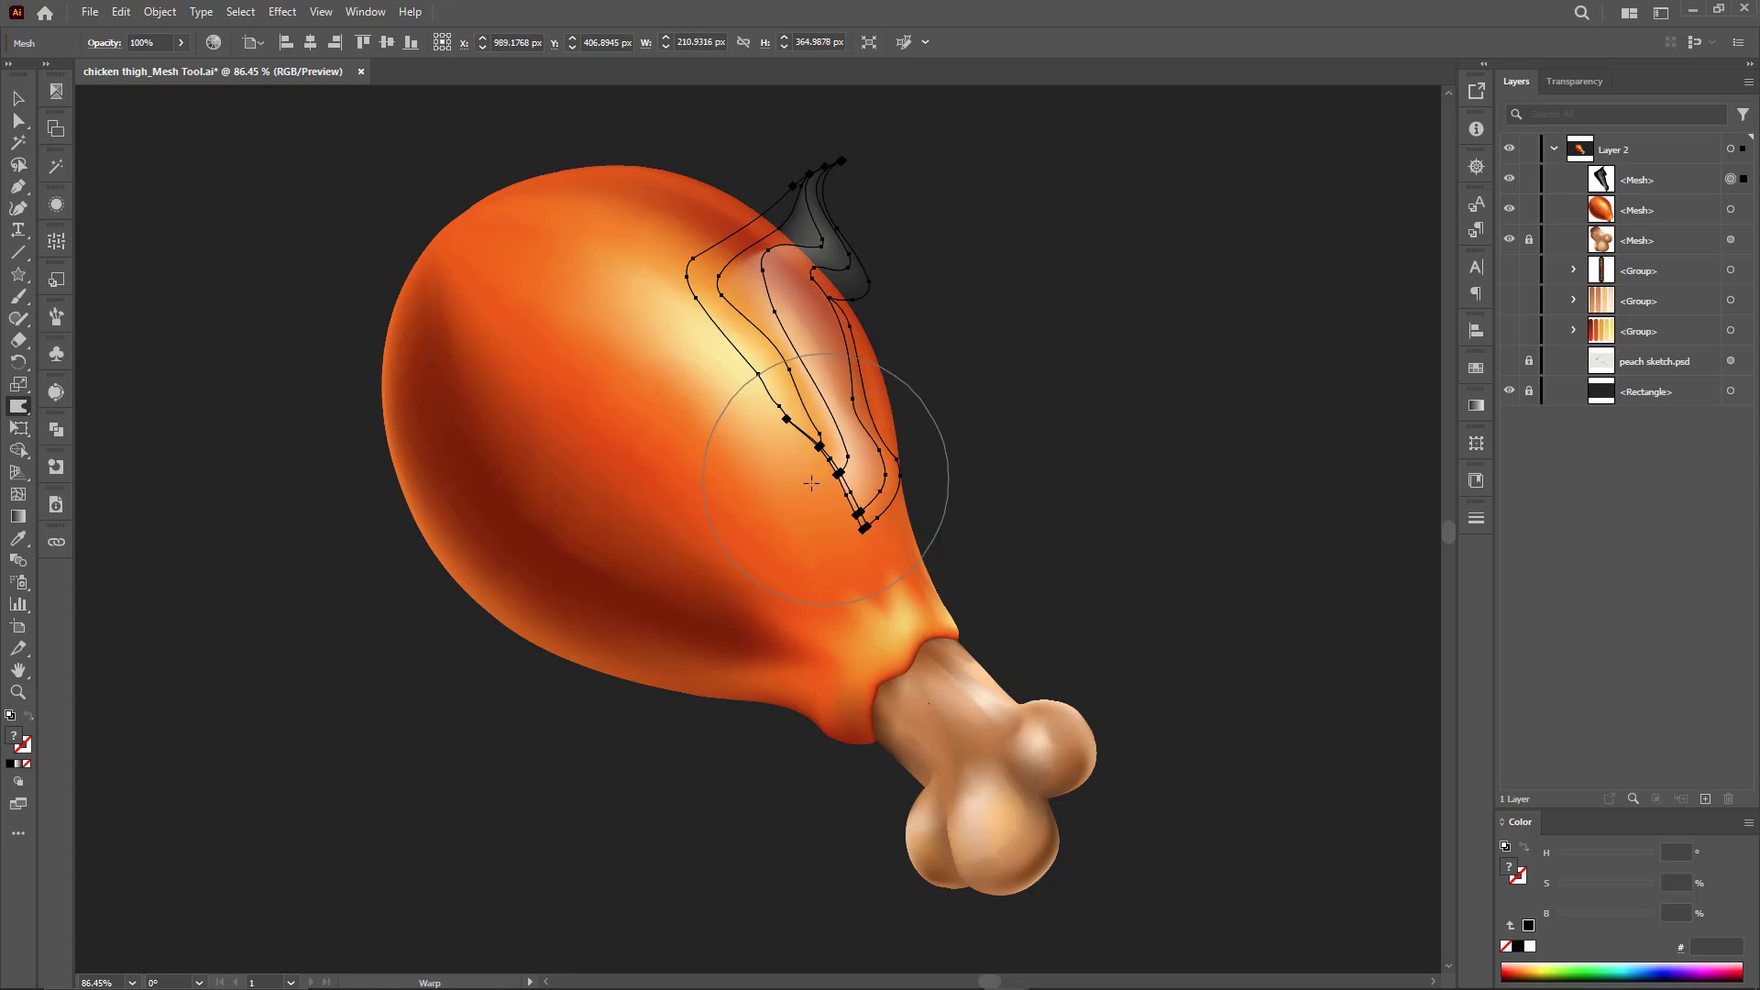
key(v)
click(1033, 463)
Step: Add a mesh line across the steam's lower end and color the mesh points at its tip black to fade it out
key(a)
click(838, 442)
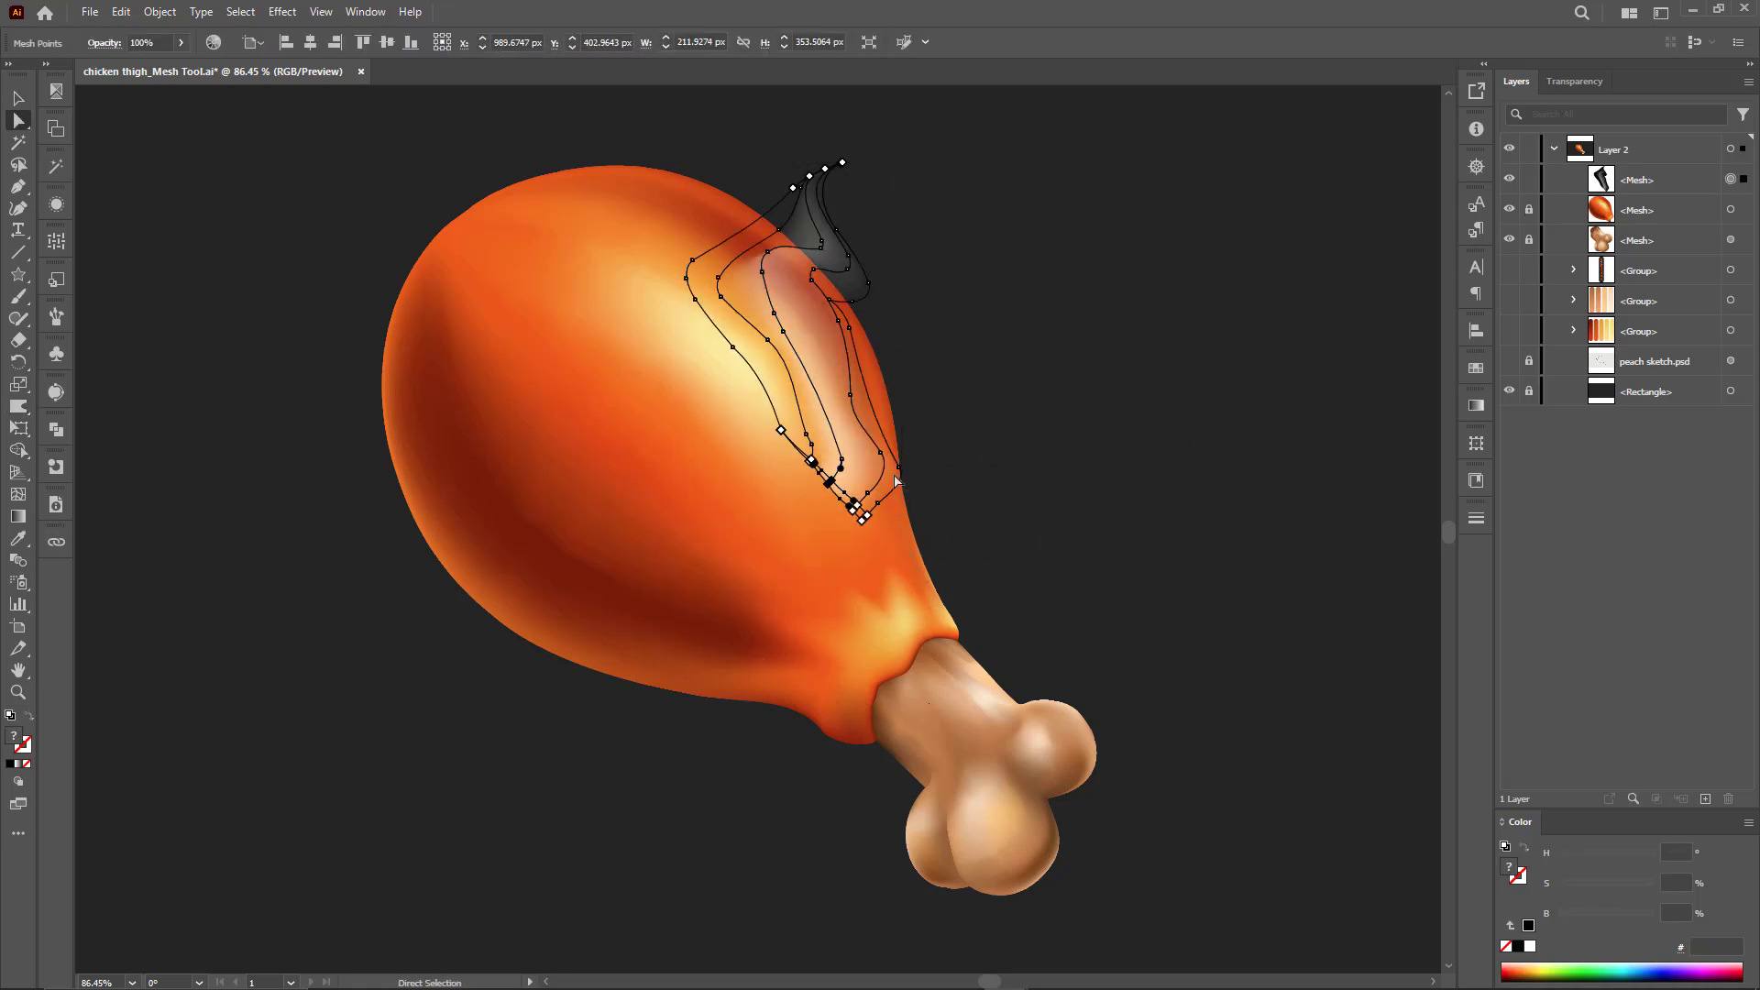
key(v)
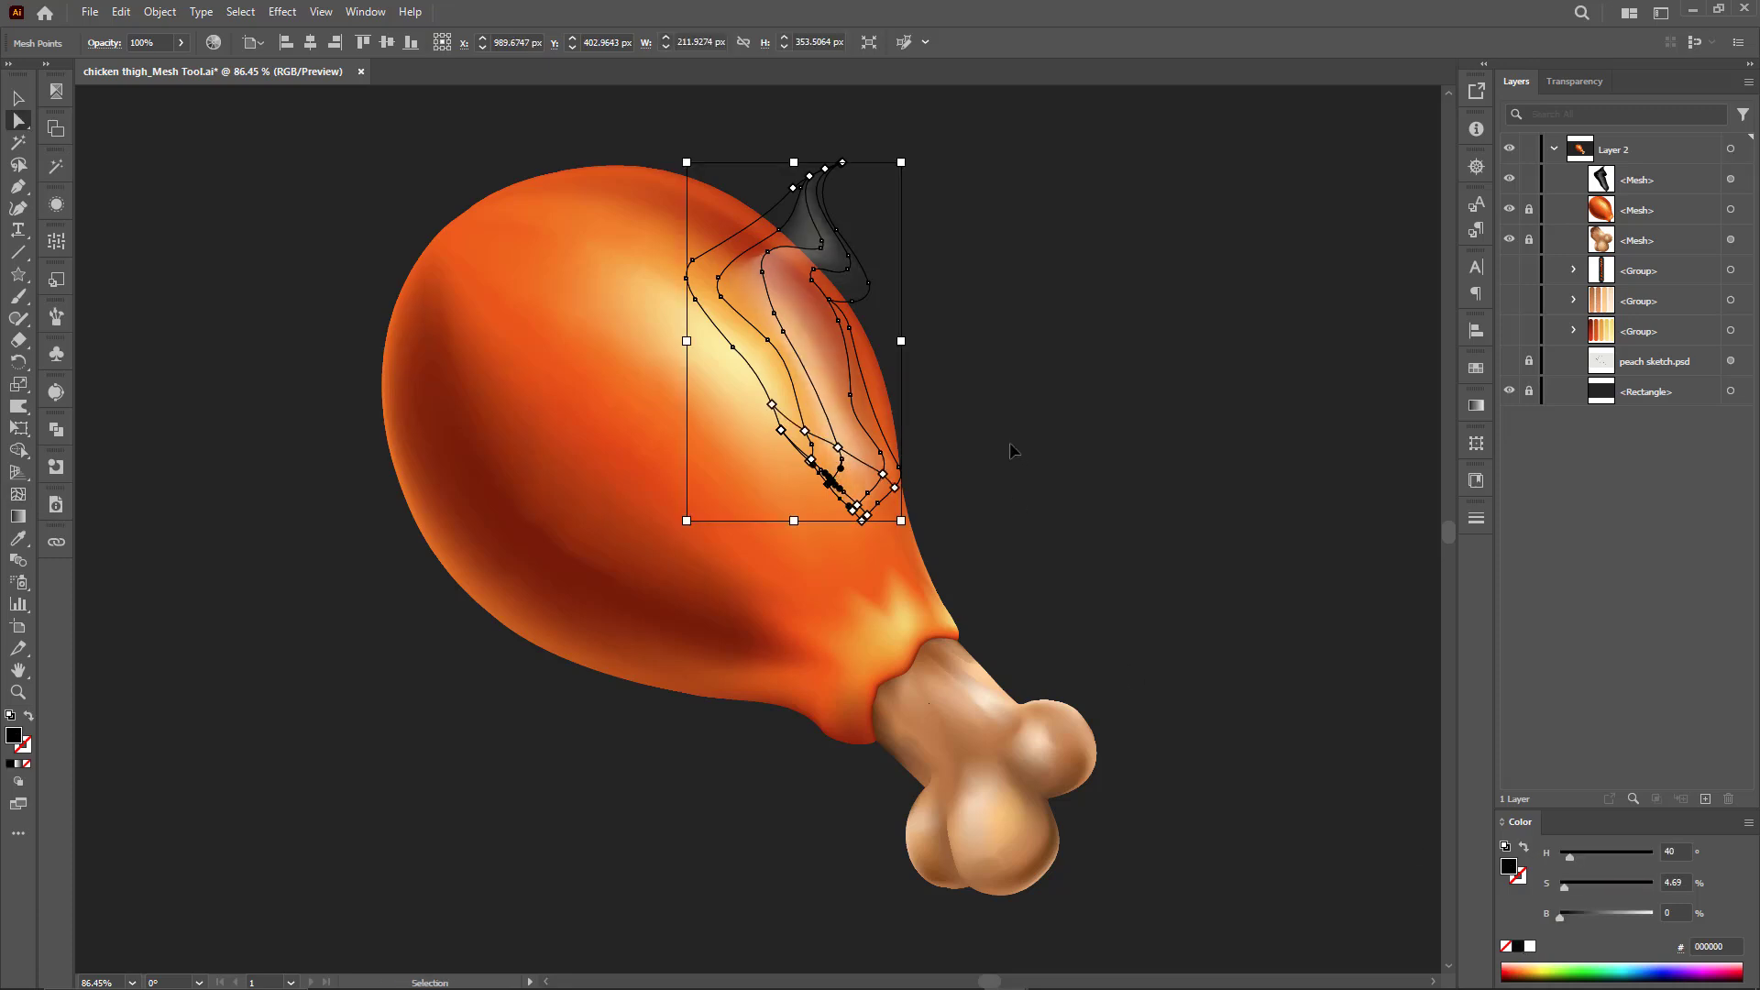
Step: Enlarge the steam mesh to about 250 × 417 px and position it over the thigh's right edge
click(838, 409)
click(838, 409)
drag(904, 498, 928, 539)
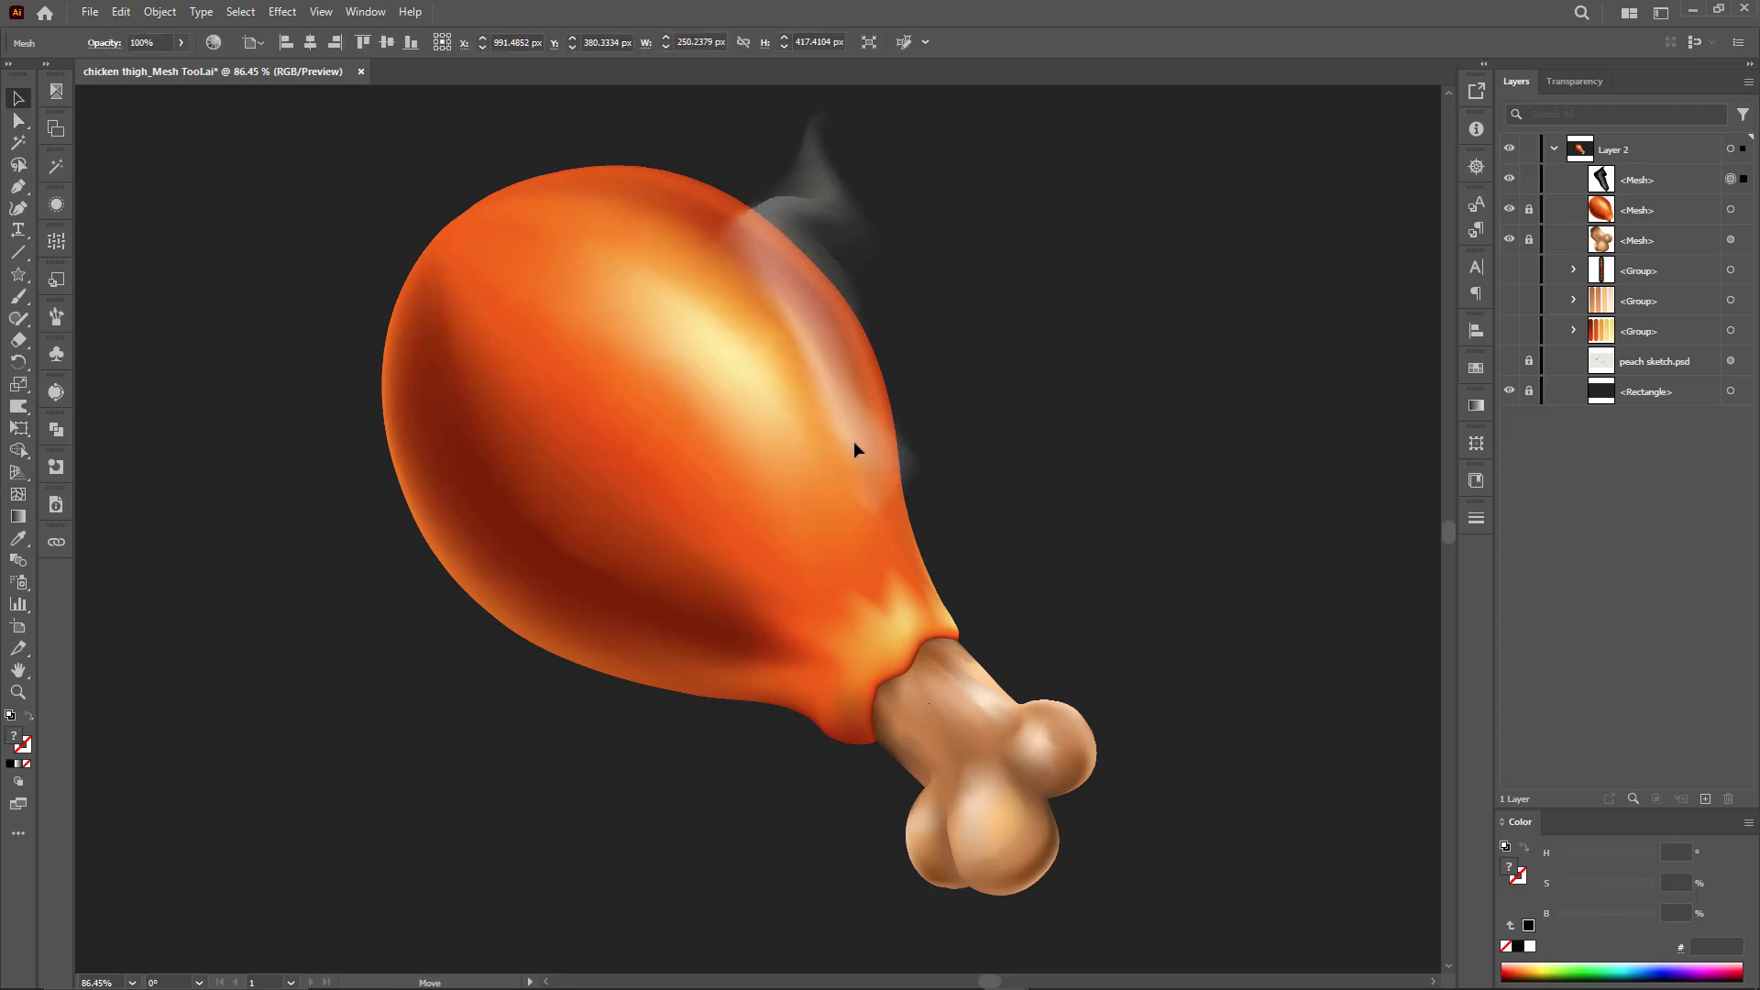
click(1146, 649)
click(853, 435)
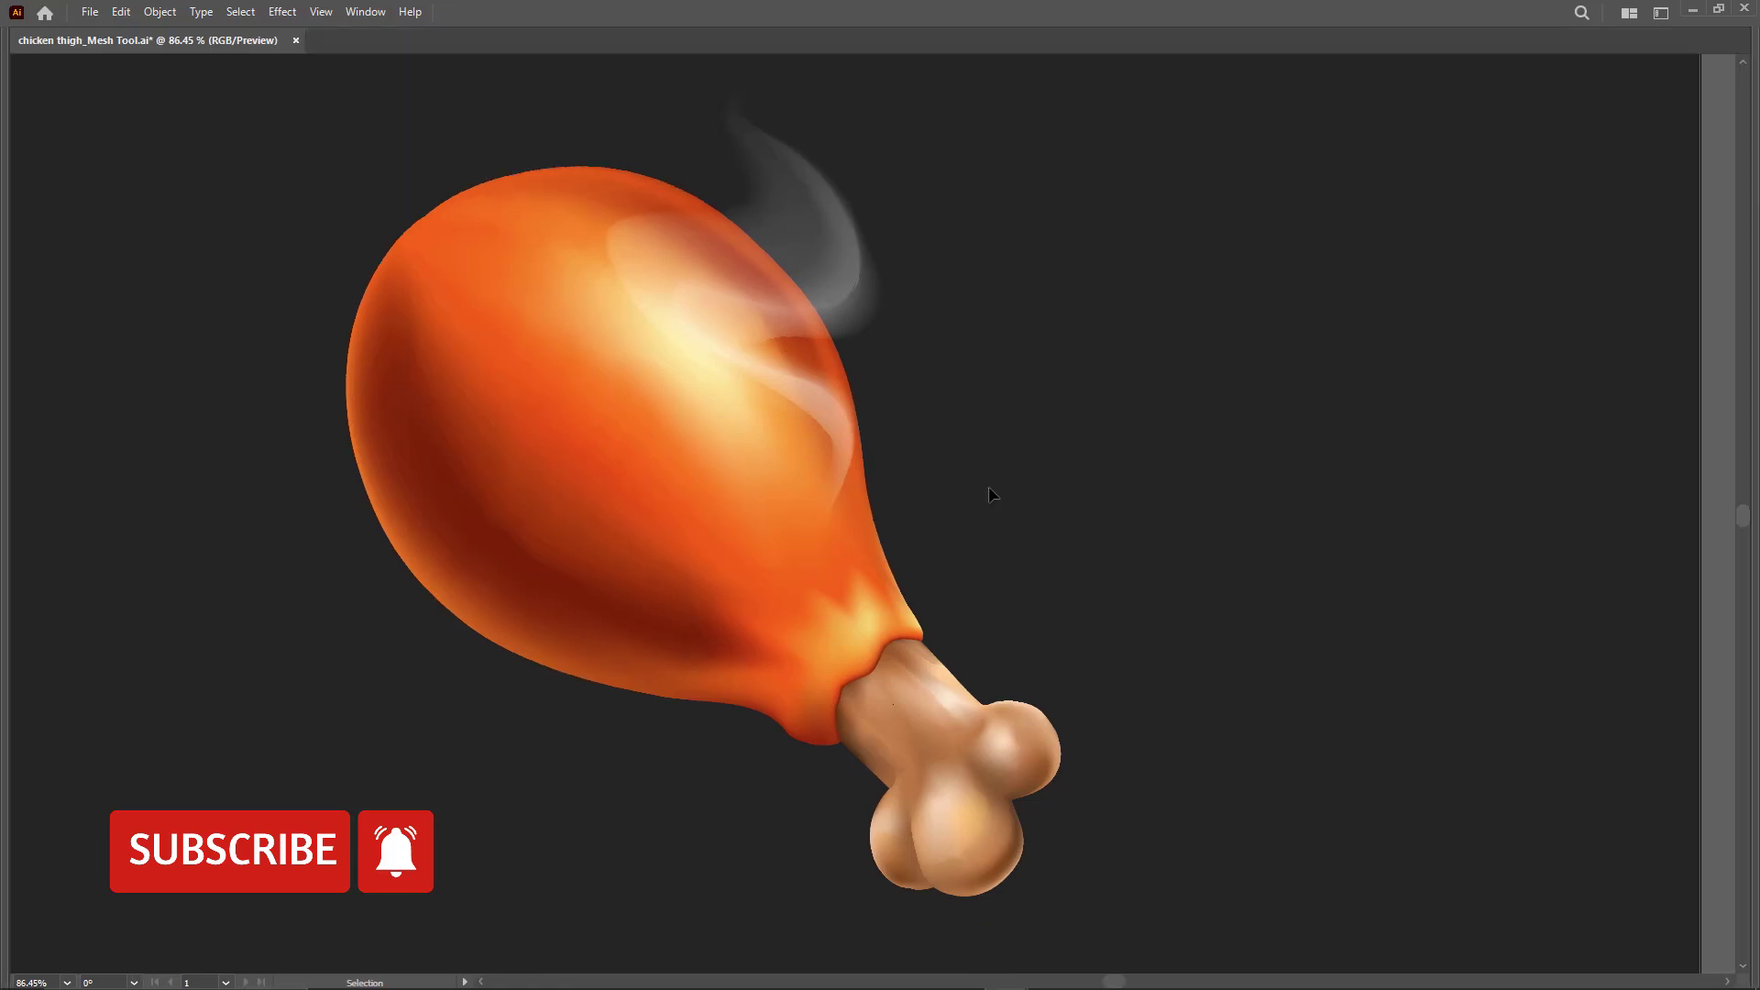
Step: Switch to full-screen view and examine the finished drumstick's thigh, bone and steam up close
drag(818, 497, 991, 519)
key(f)
key(f)
scroll(991, 499, up, 3)
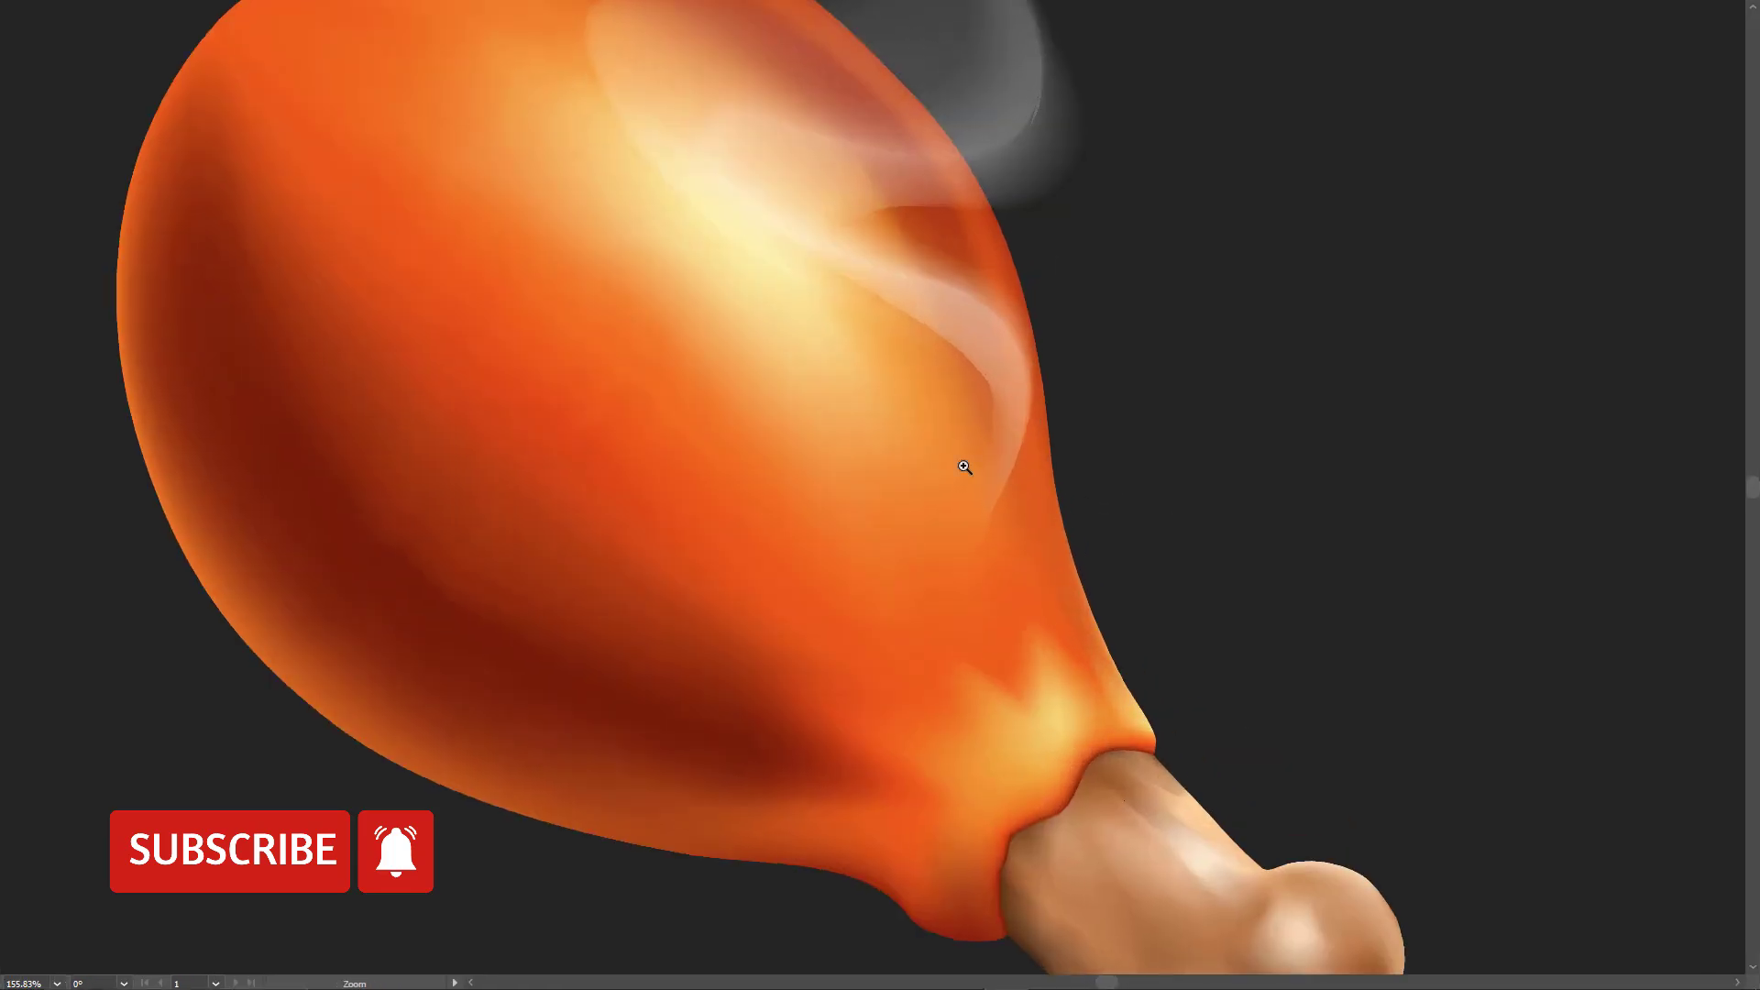
drag(860, 240, 923, 428)
drag(959, 896, 874, 448)
scroll(1039, 658, up, 2)
drag(1074, 669, 1242, 660)
drag(629, 266, 893, 780)
drag(784, 317, 751, 812)
drag(963, 683, 884, 449)
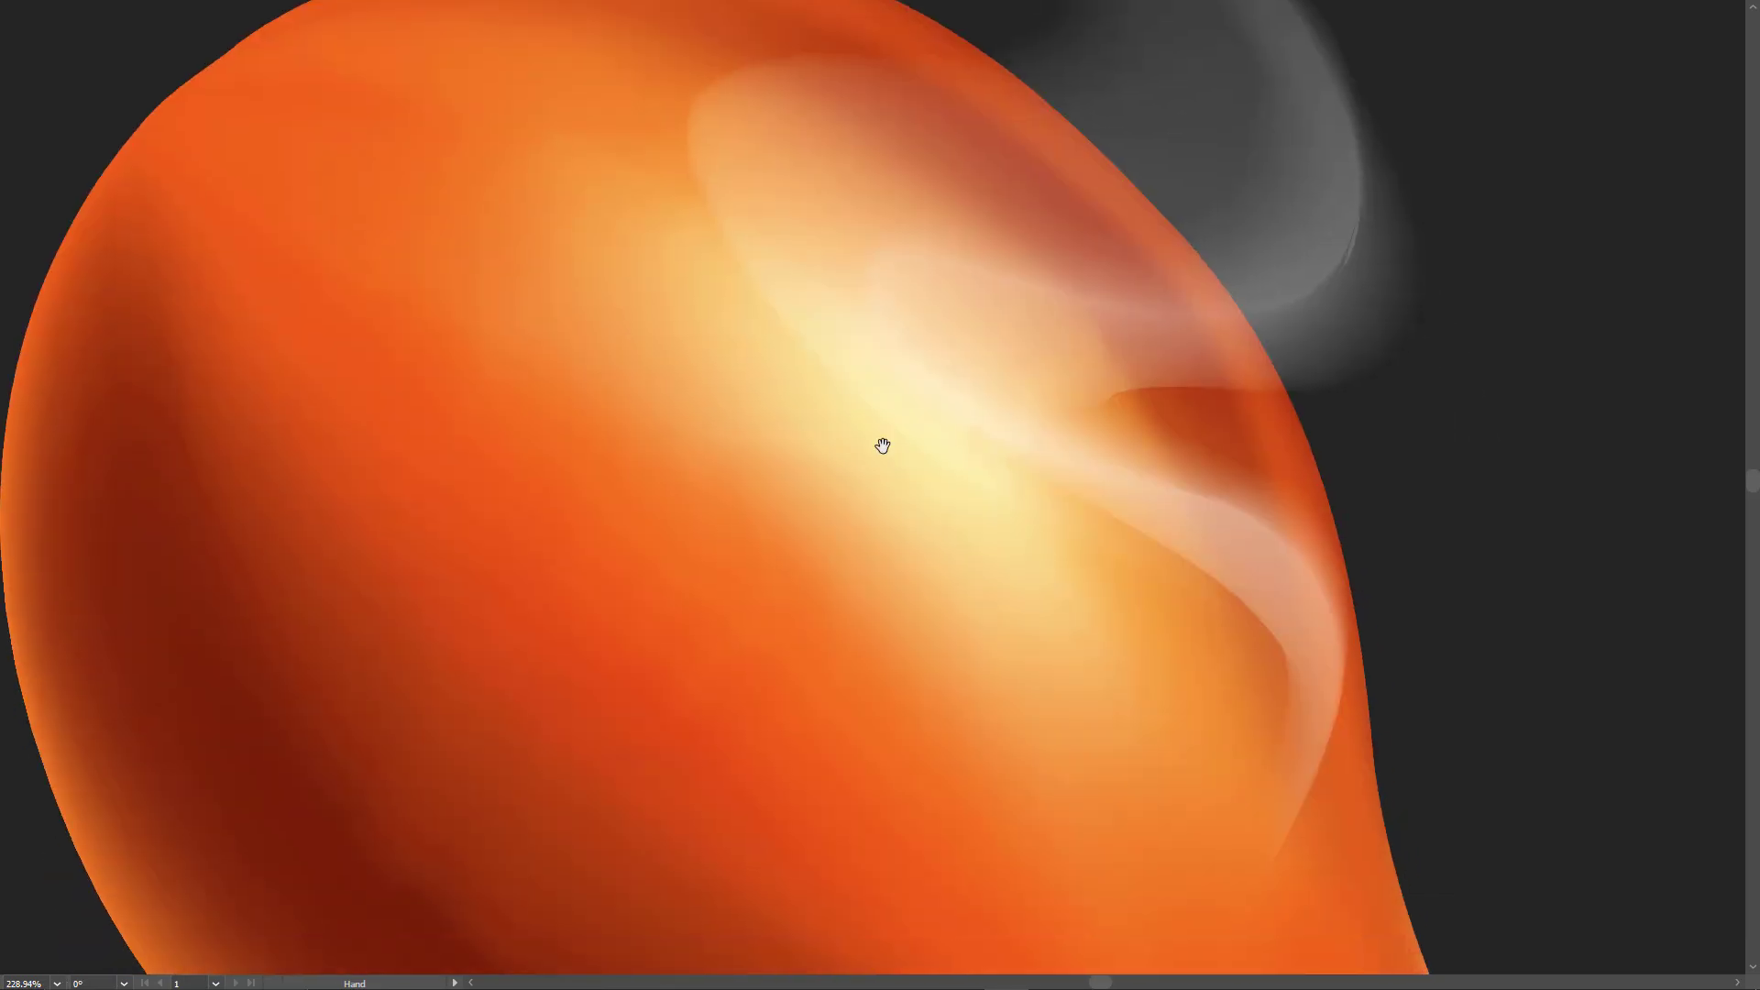
drag(994, 715, 921, 300)
drag(1050, 529, 834, 523)
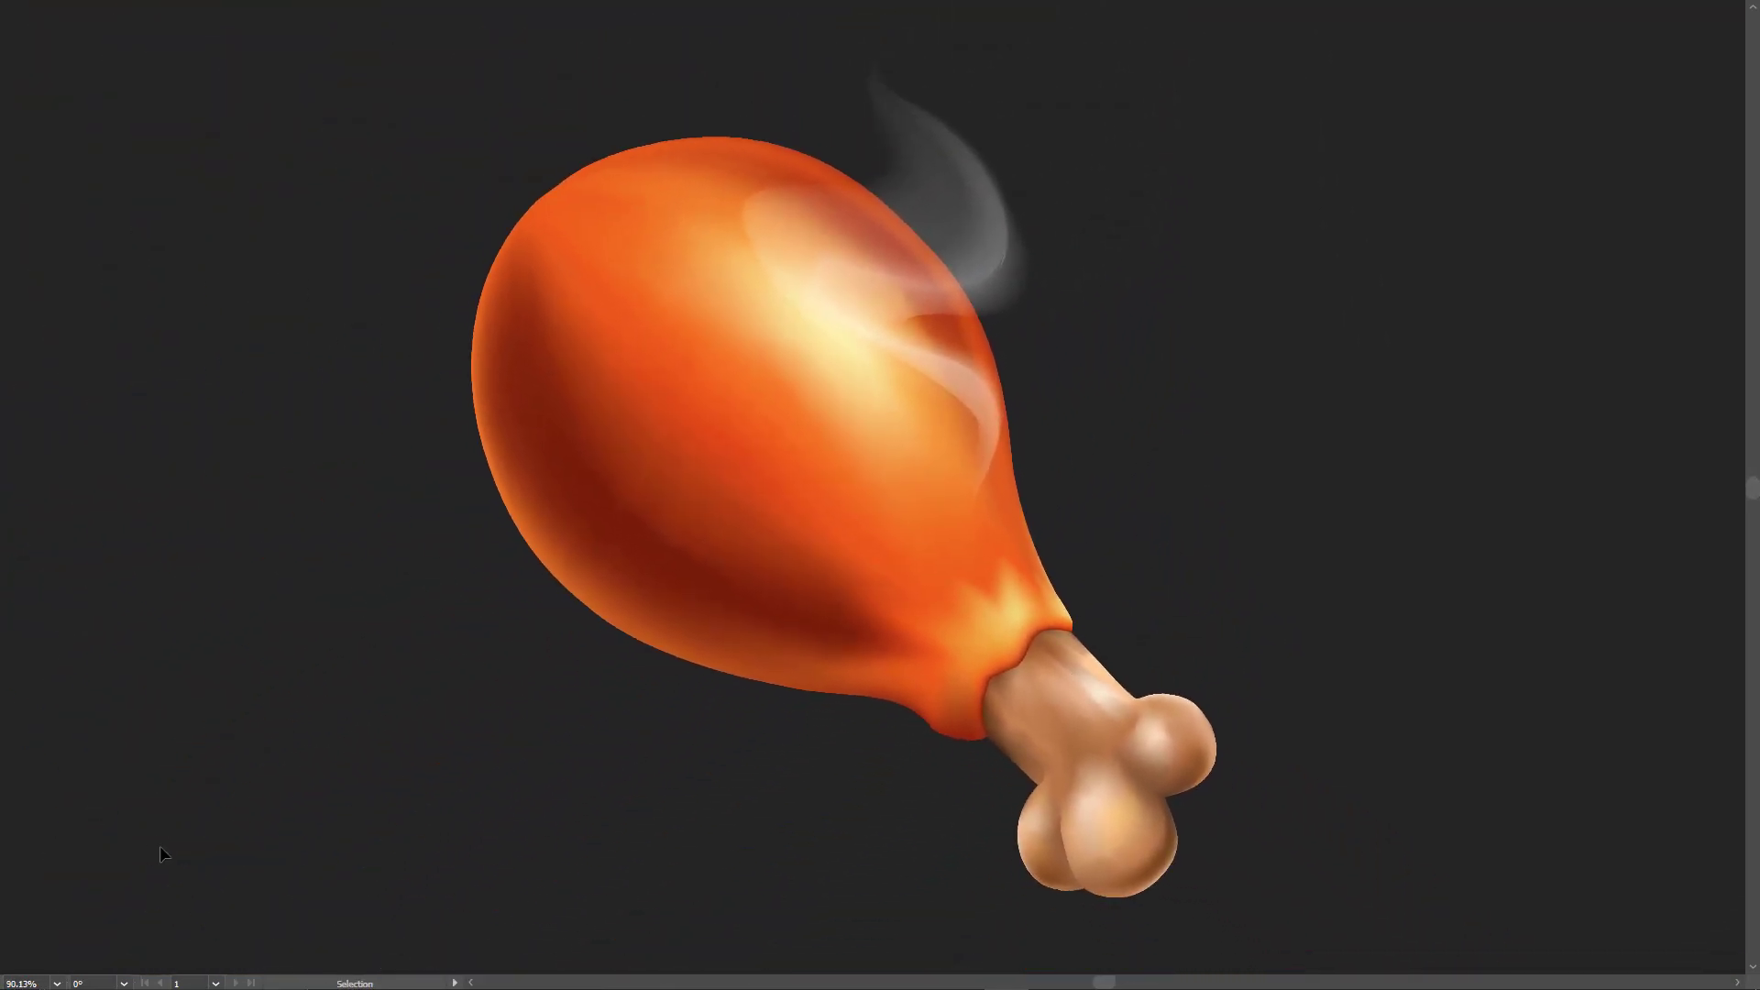